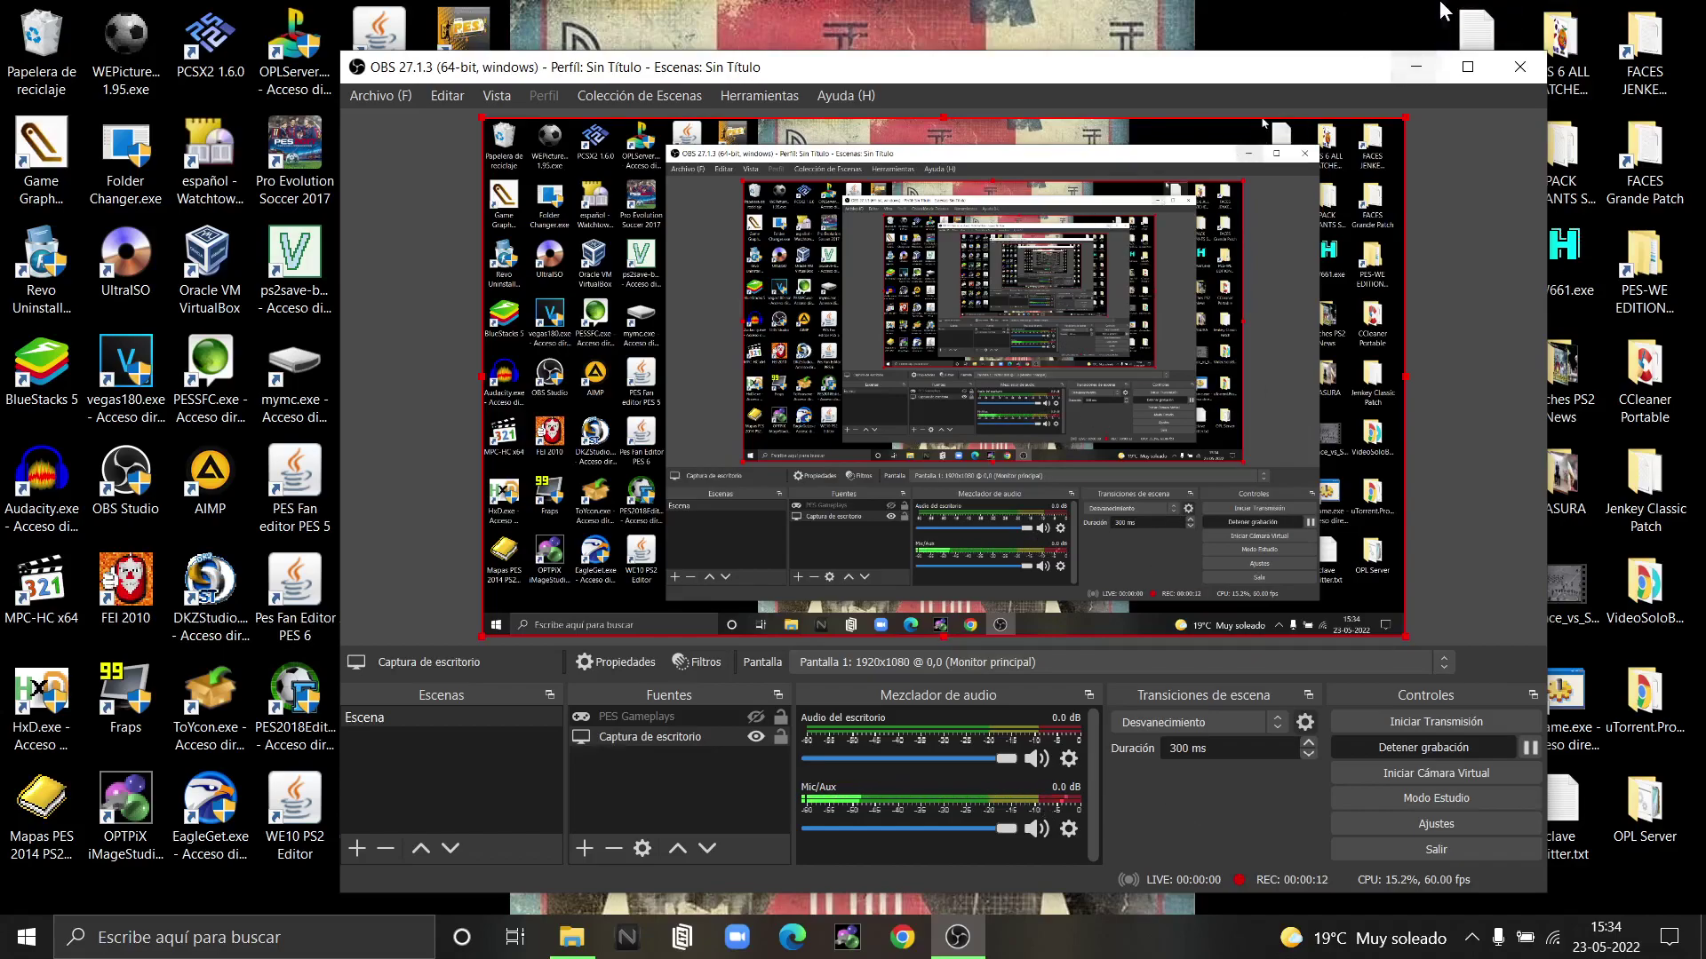
# - Clear the desktop by minimizing the OBS and FACES PES 2010 EDITION windows, and refresh the desktop
pyautogui.click(1416, 66)
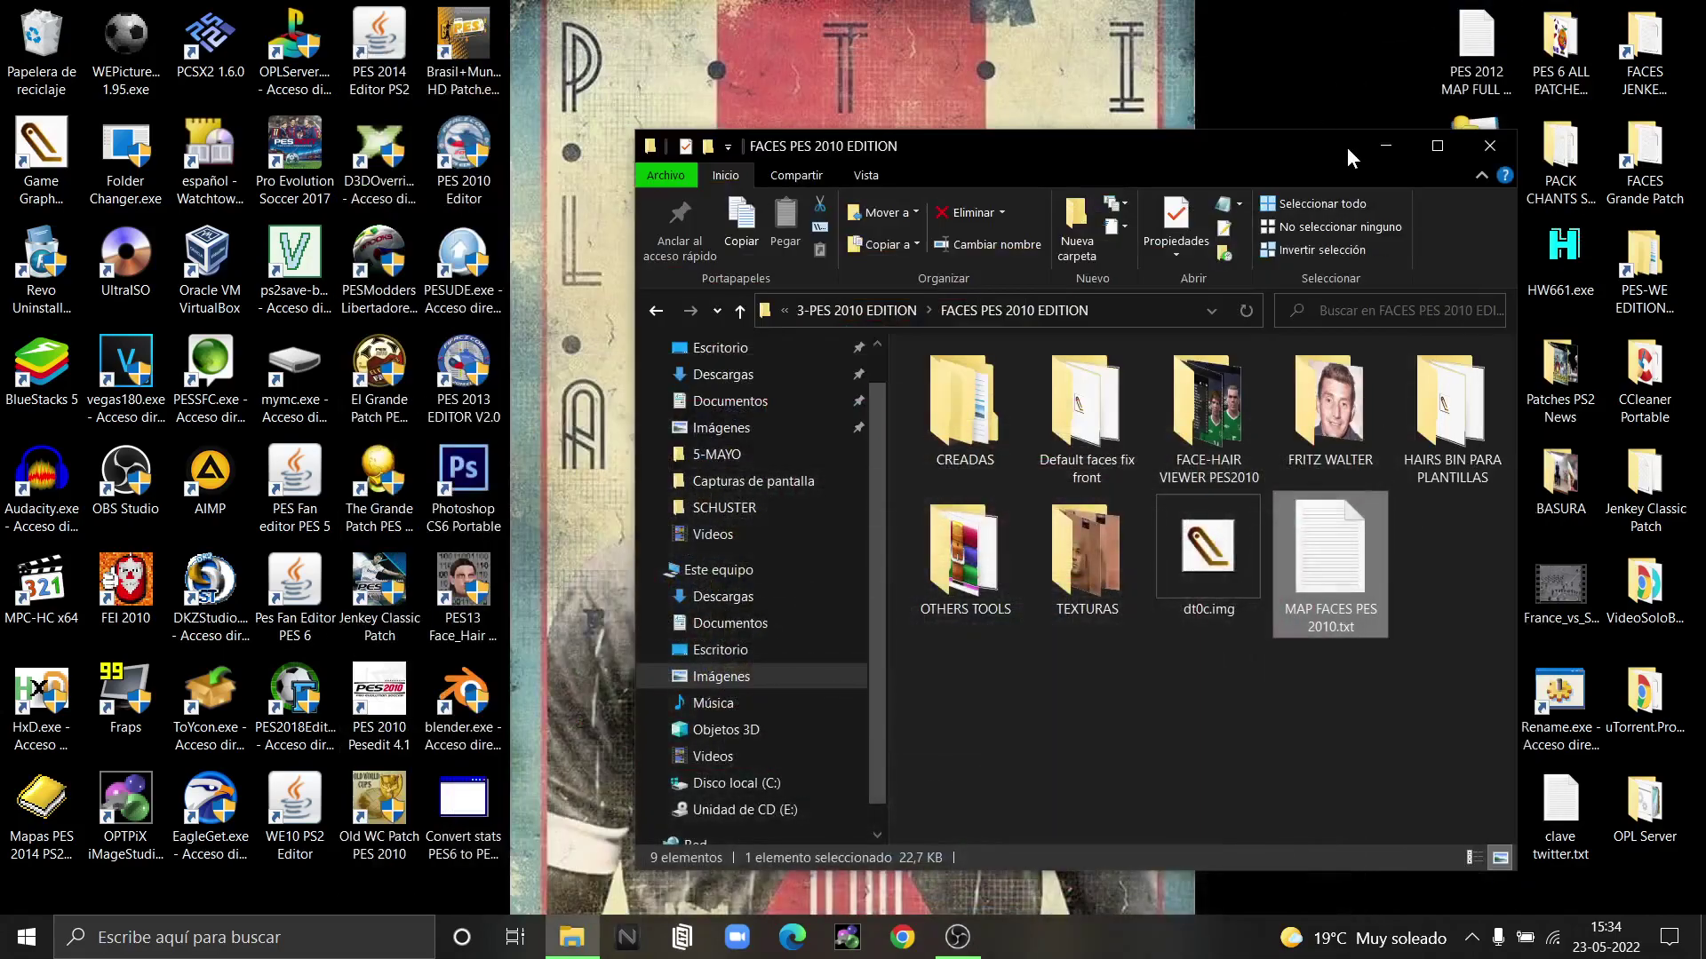
pyautogui.moveTo(1340, 151); pyautogui.dragTo(1213, 140)
pyautogui.rightClick(1253, 55)
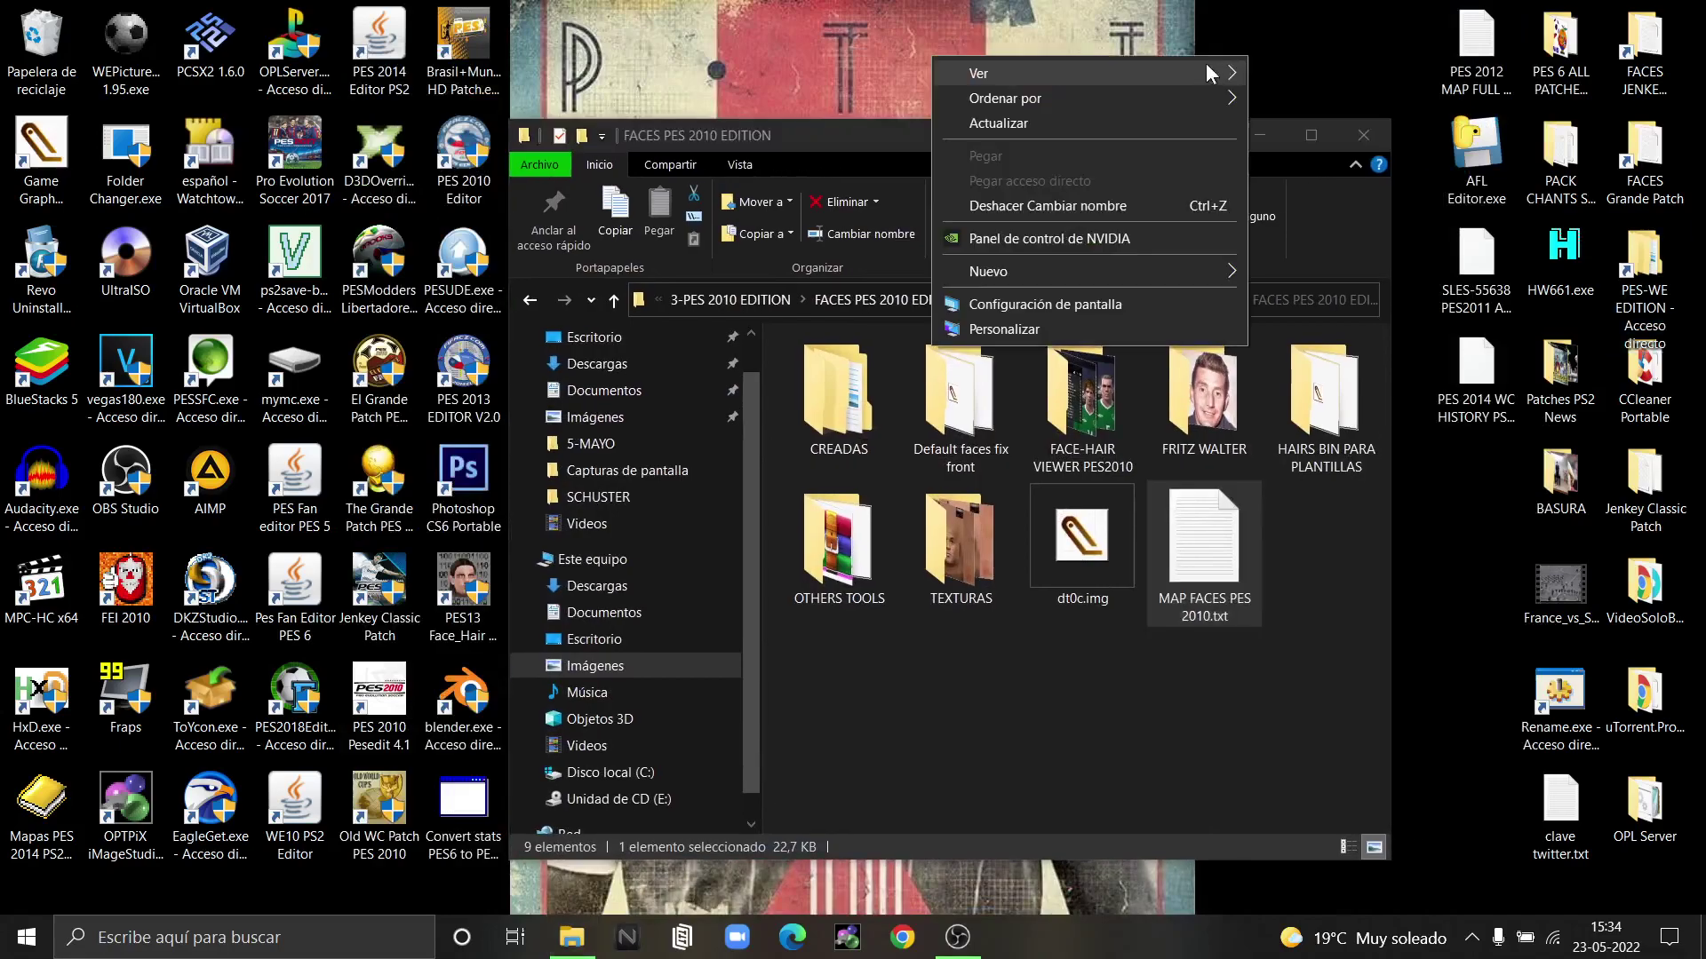
pyautogui.click(1036, 116)
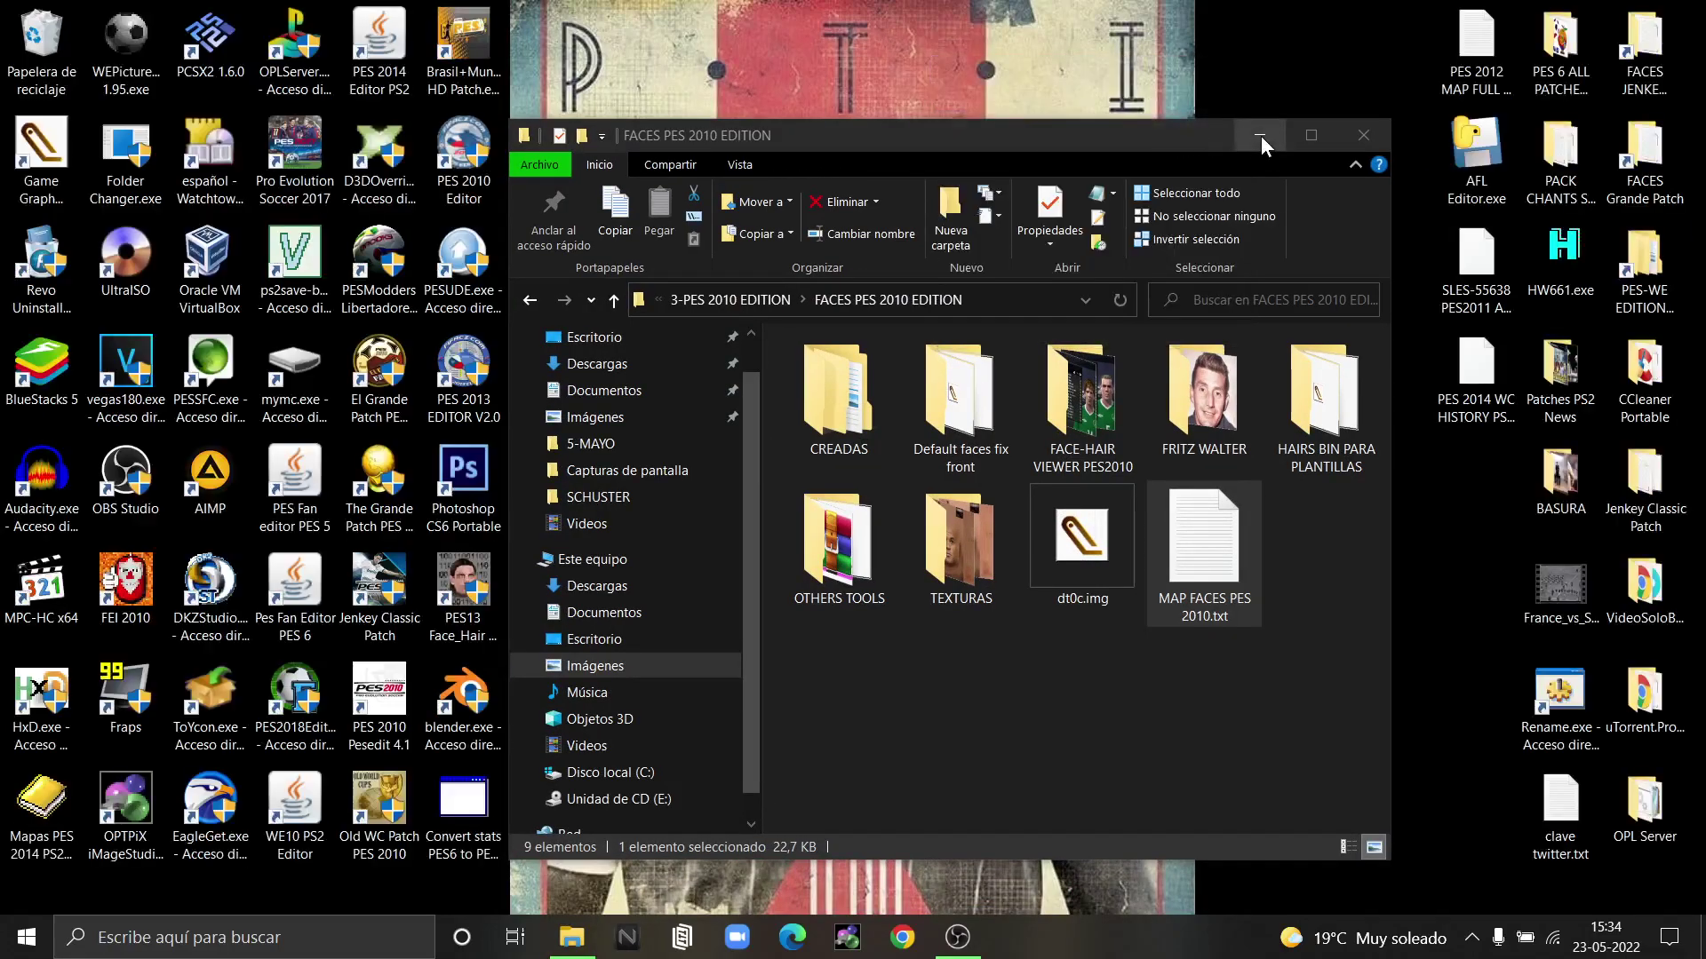
pyautogui.moveTo(1016, 140); pyautogui.dragTo(1036, 132)
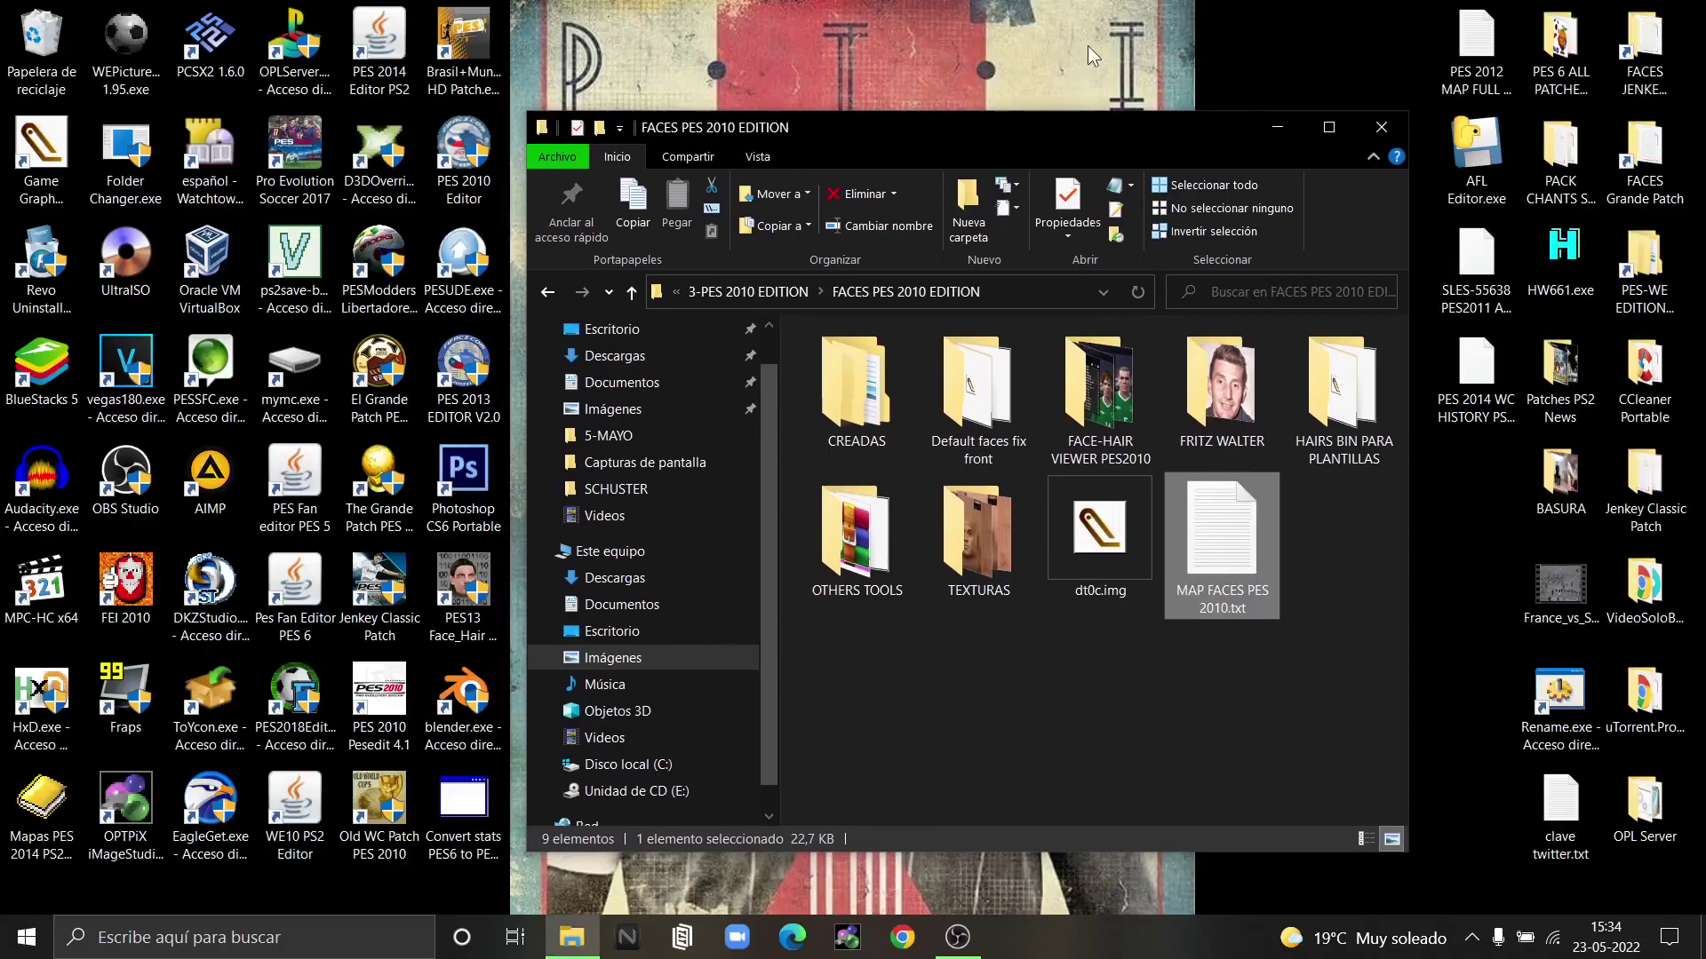
pyautogui.rightClick(1130, 64)
pyautogui.click(956, 107)
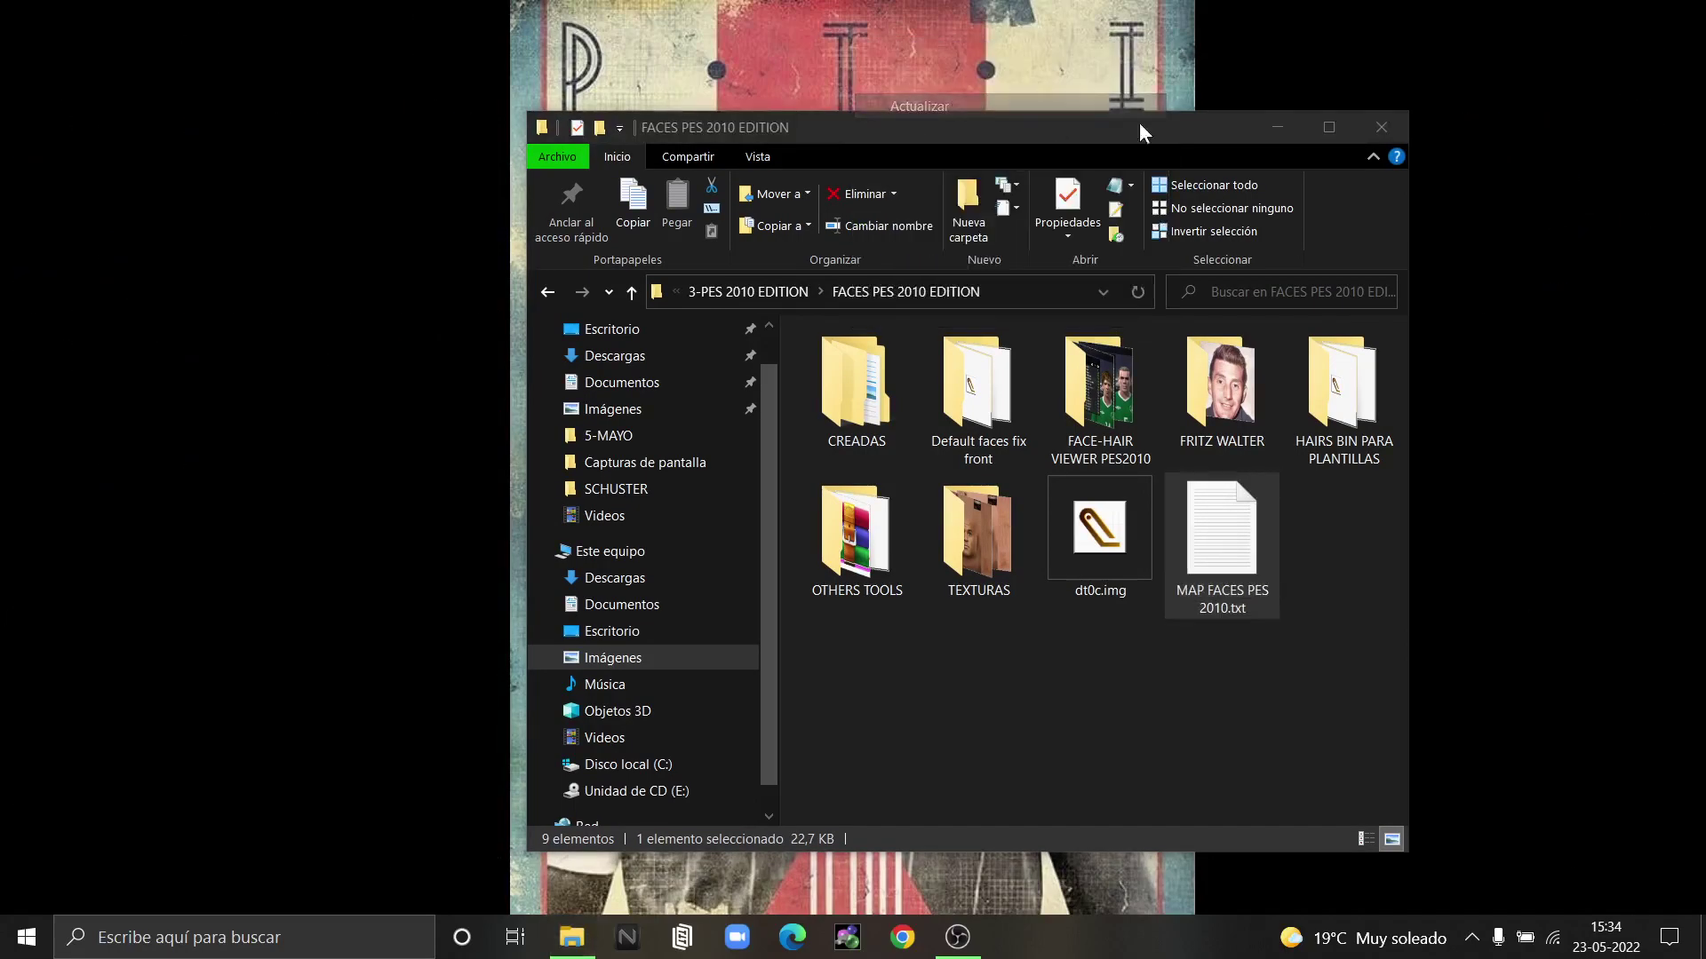
pyautogui.click(1280, 126)
# - Launch Blender, dismiss its splash screen and set the PES Face/Hair Mod Tool's game version to PES 2013
pyautogui.click(476, 704)
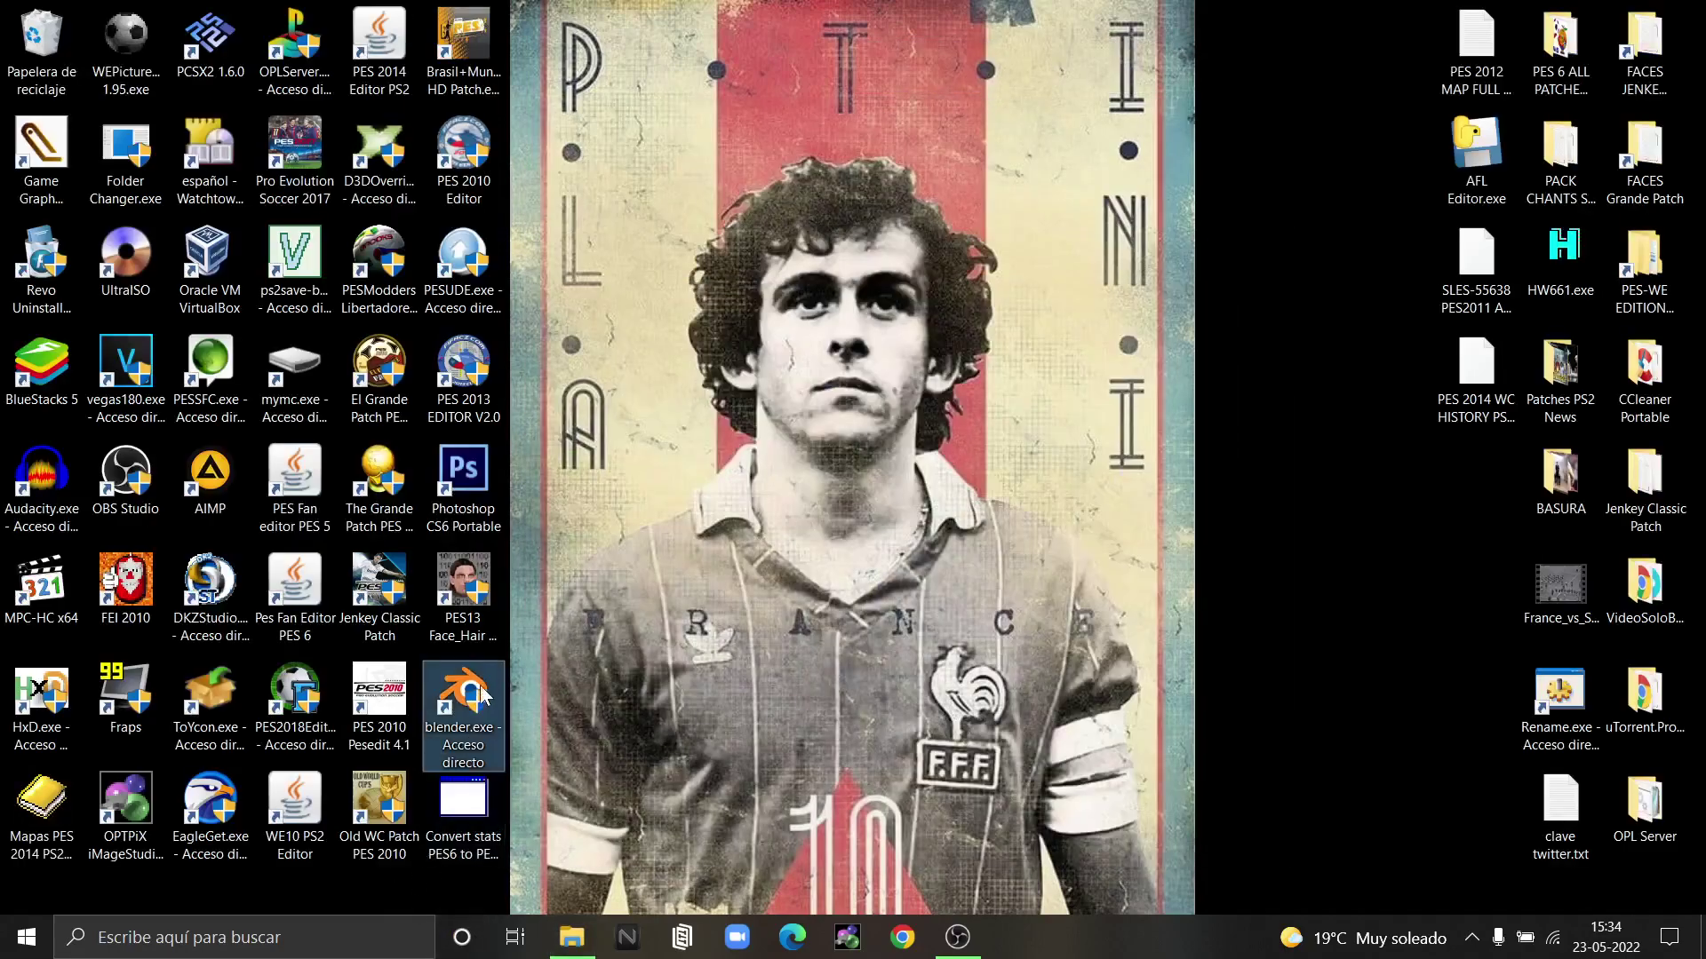
pyautogui.doubleClick(476, 705)
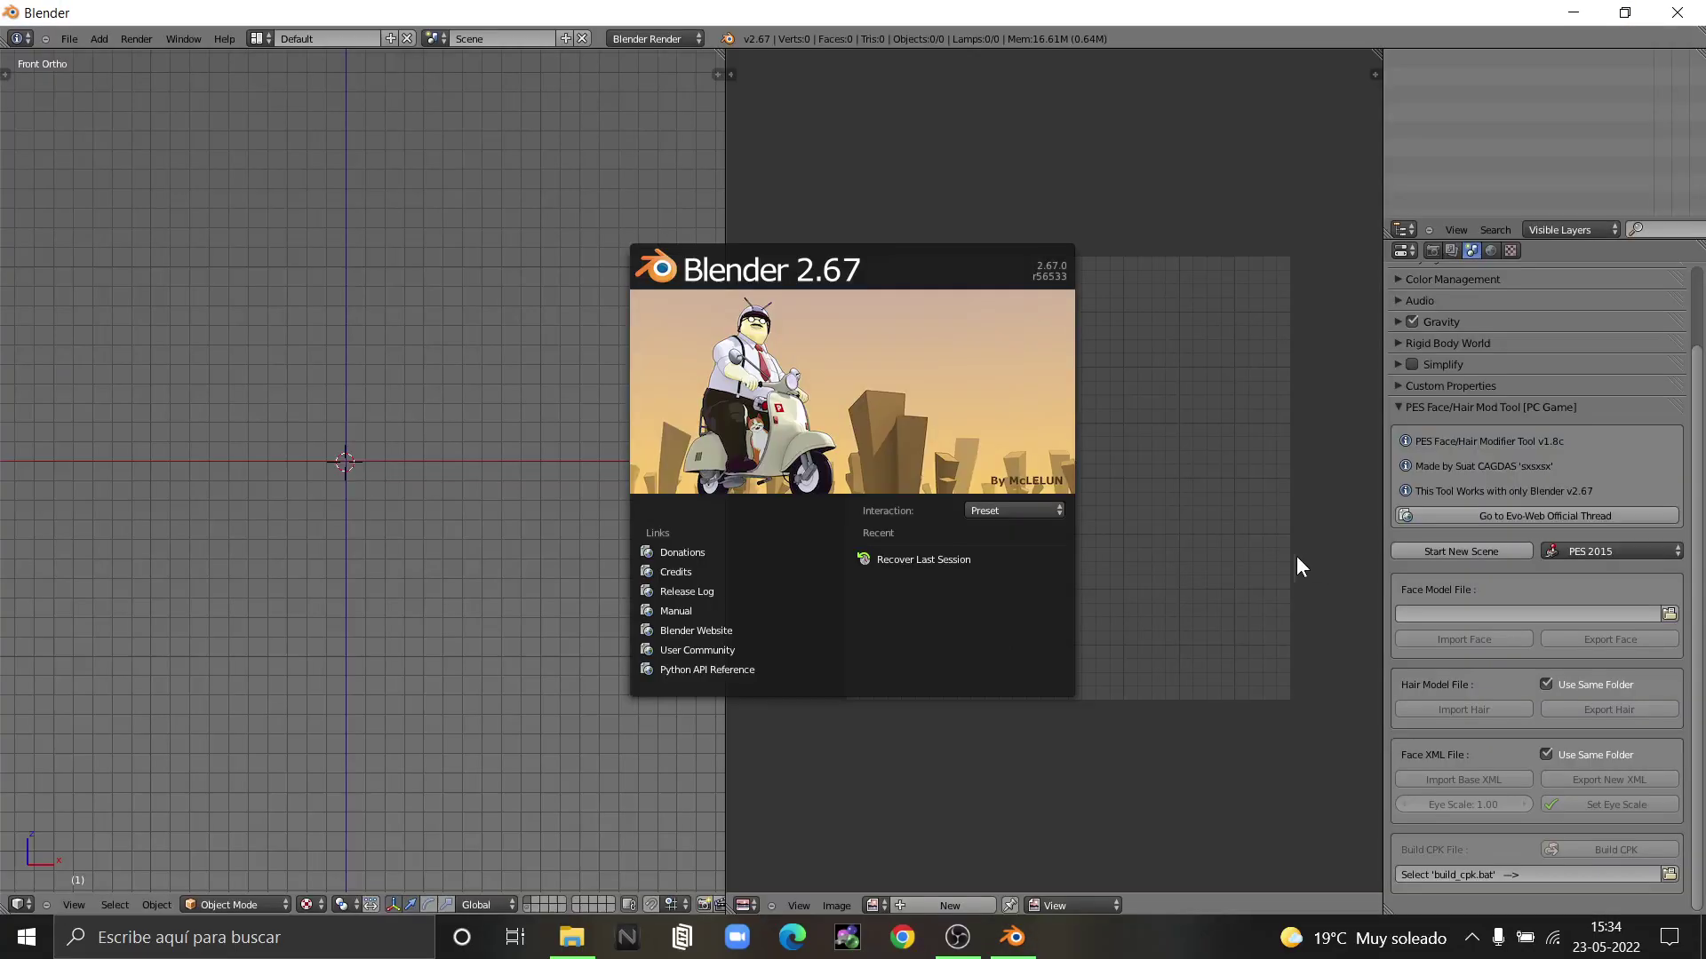
pyautogui.click(1288, 557)
pyautogui.click(1640, 552)
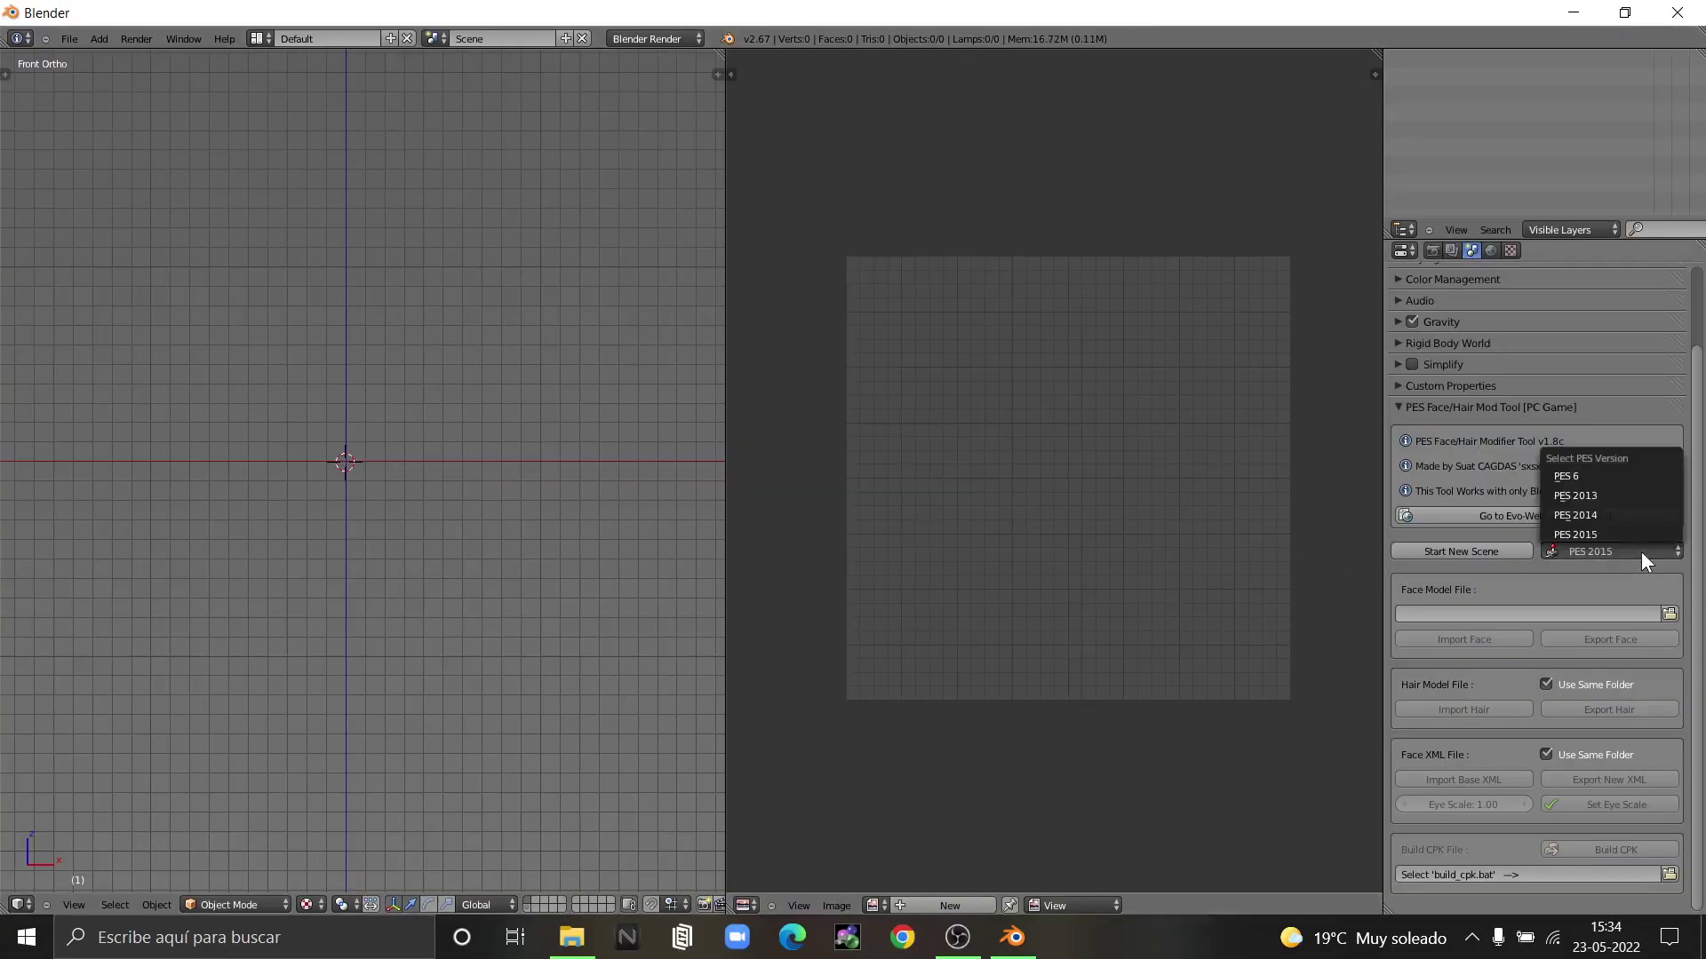
pyautogui.click(1579, 496)
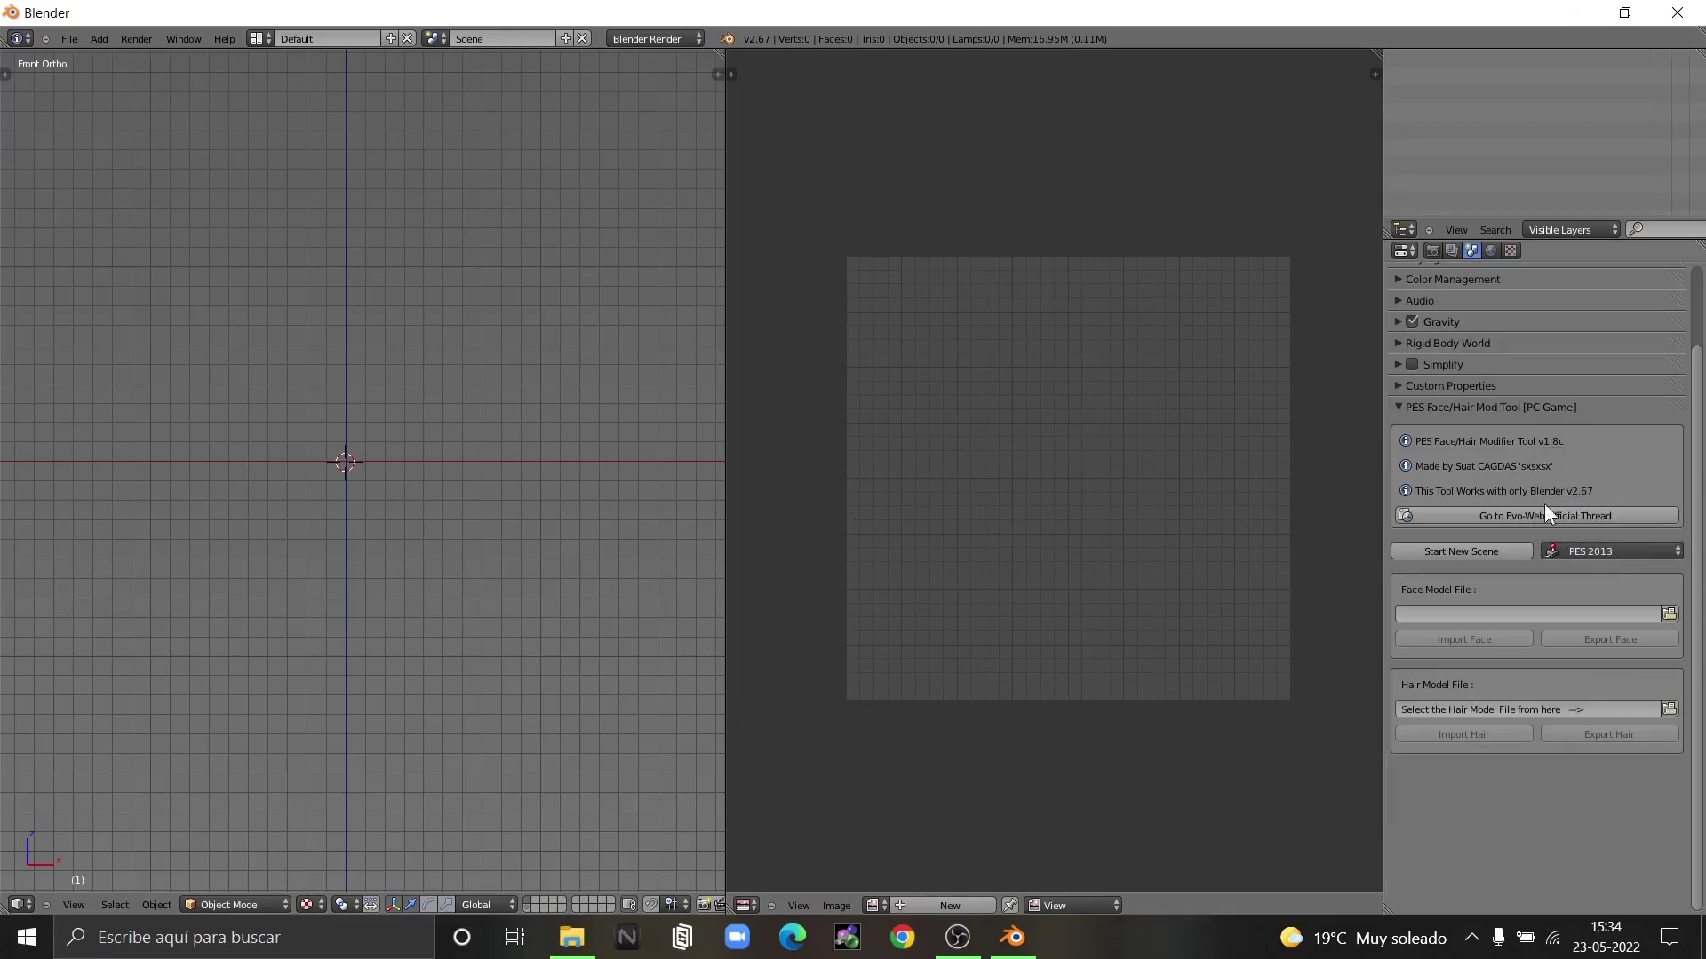
pyautogui.click(1595, 553)
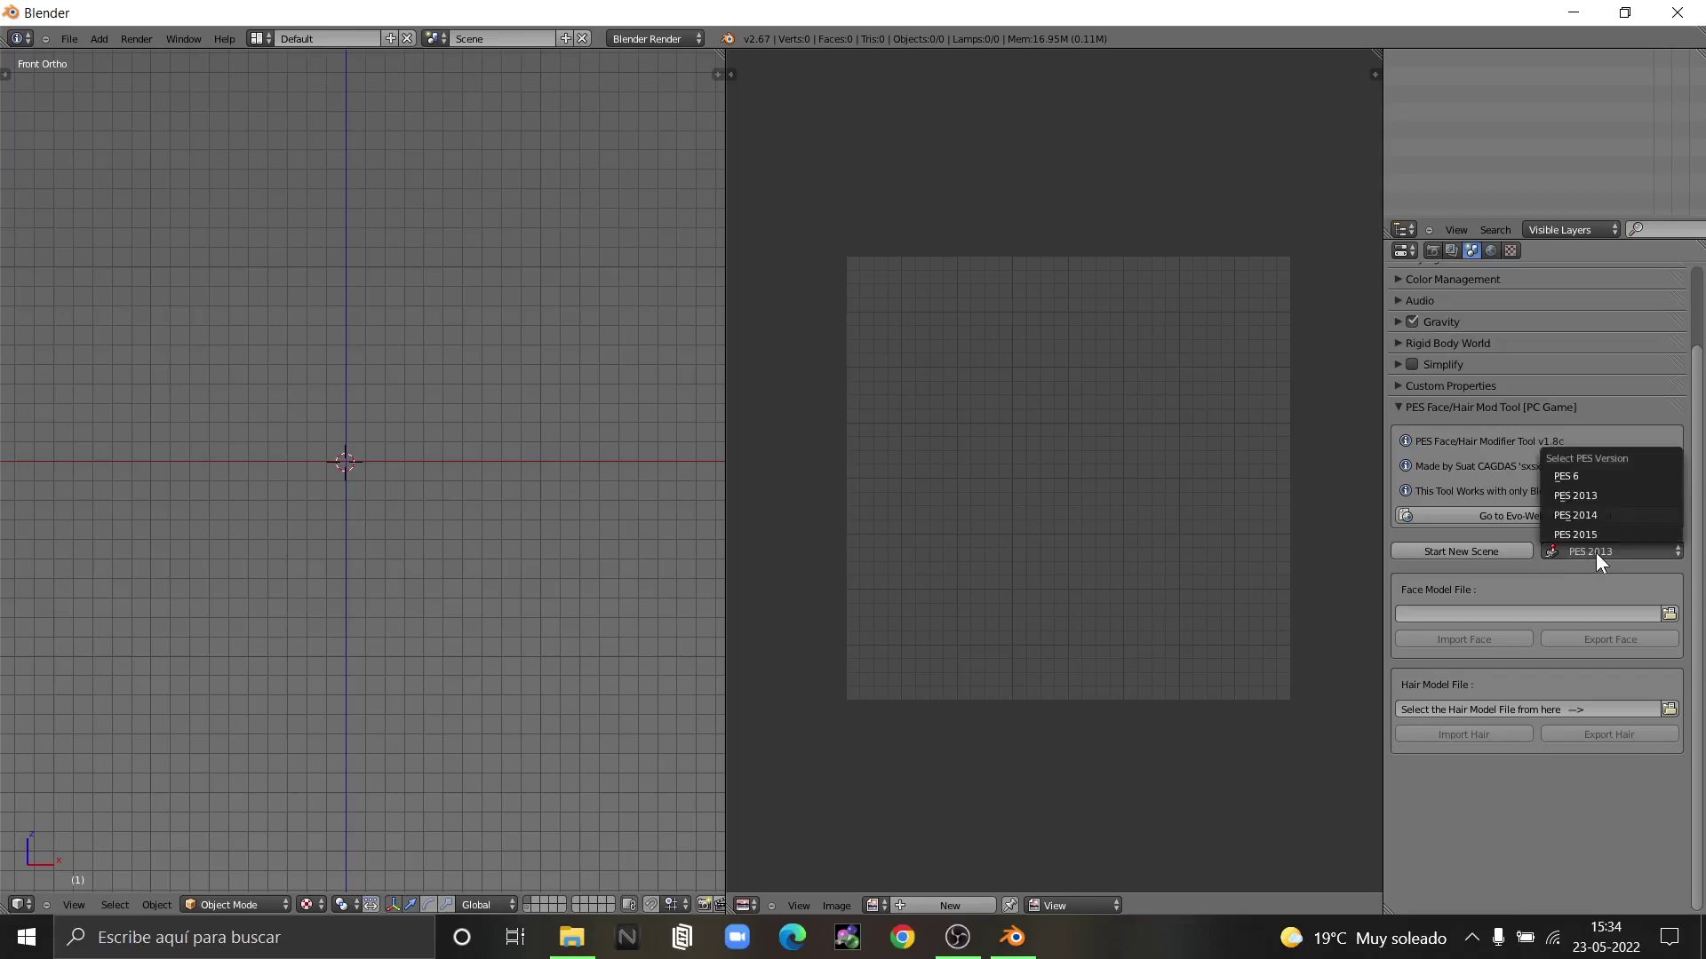
pyautogui.click(1576, 494)
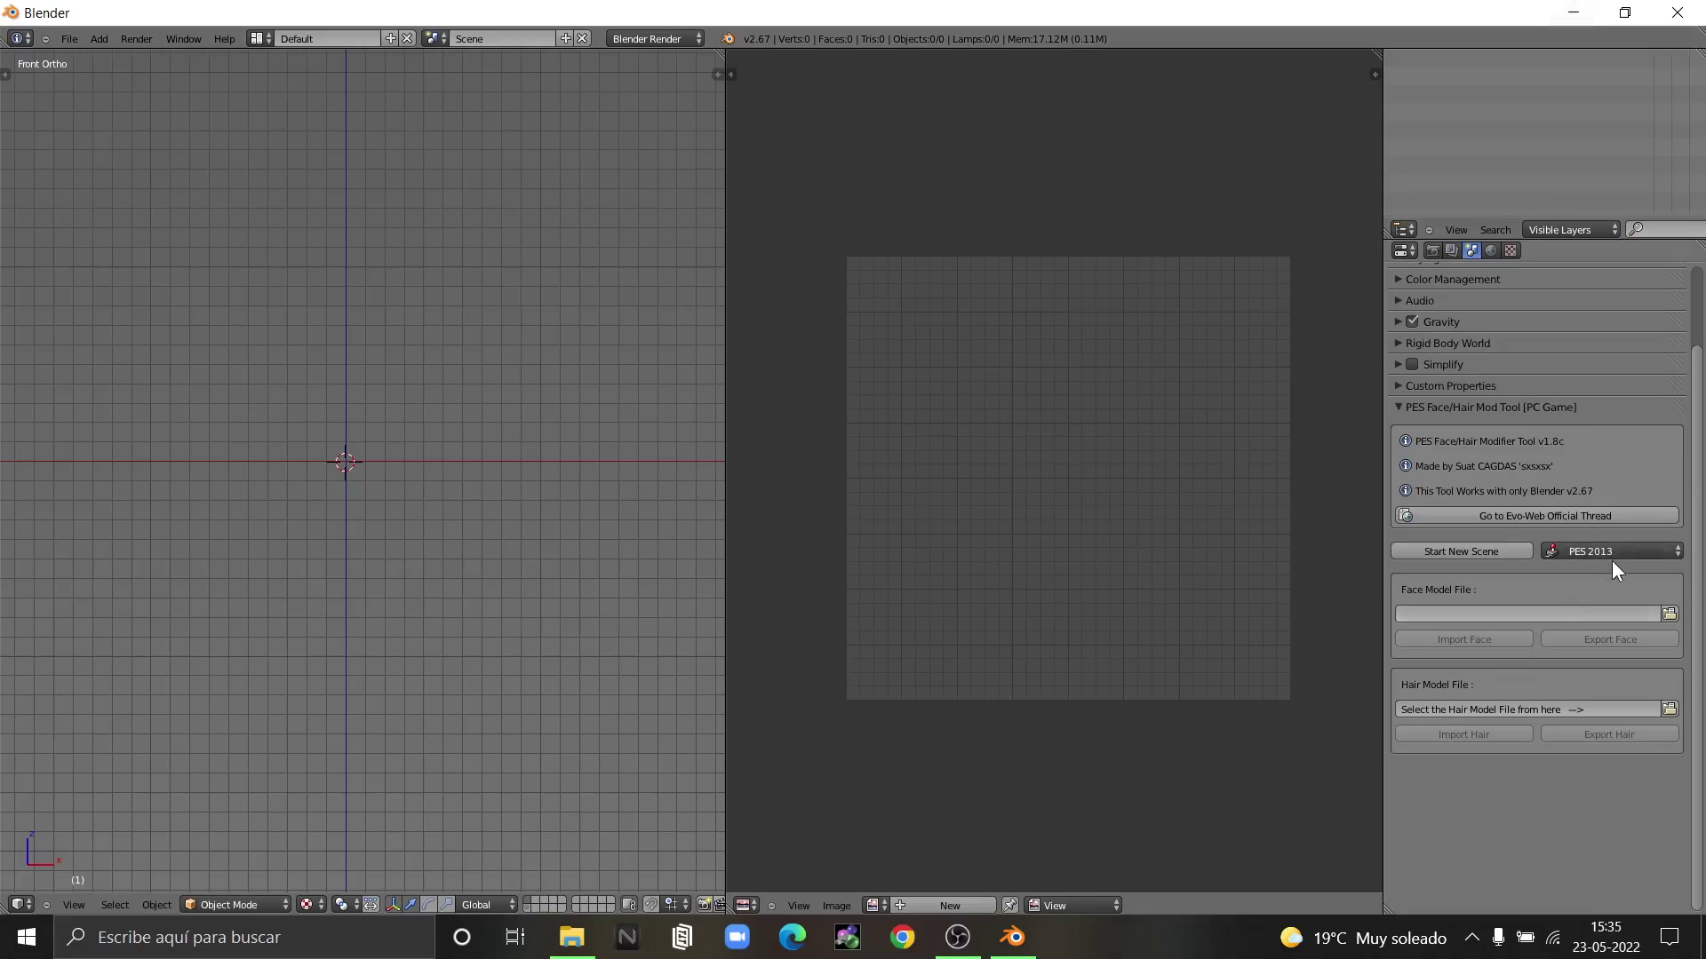
# - Open MAP FACES PES 2010.txt from the FACES PES 2010 EDITION folder and highlight the Mascherano entry
pyautogui.click(1572, 13)
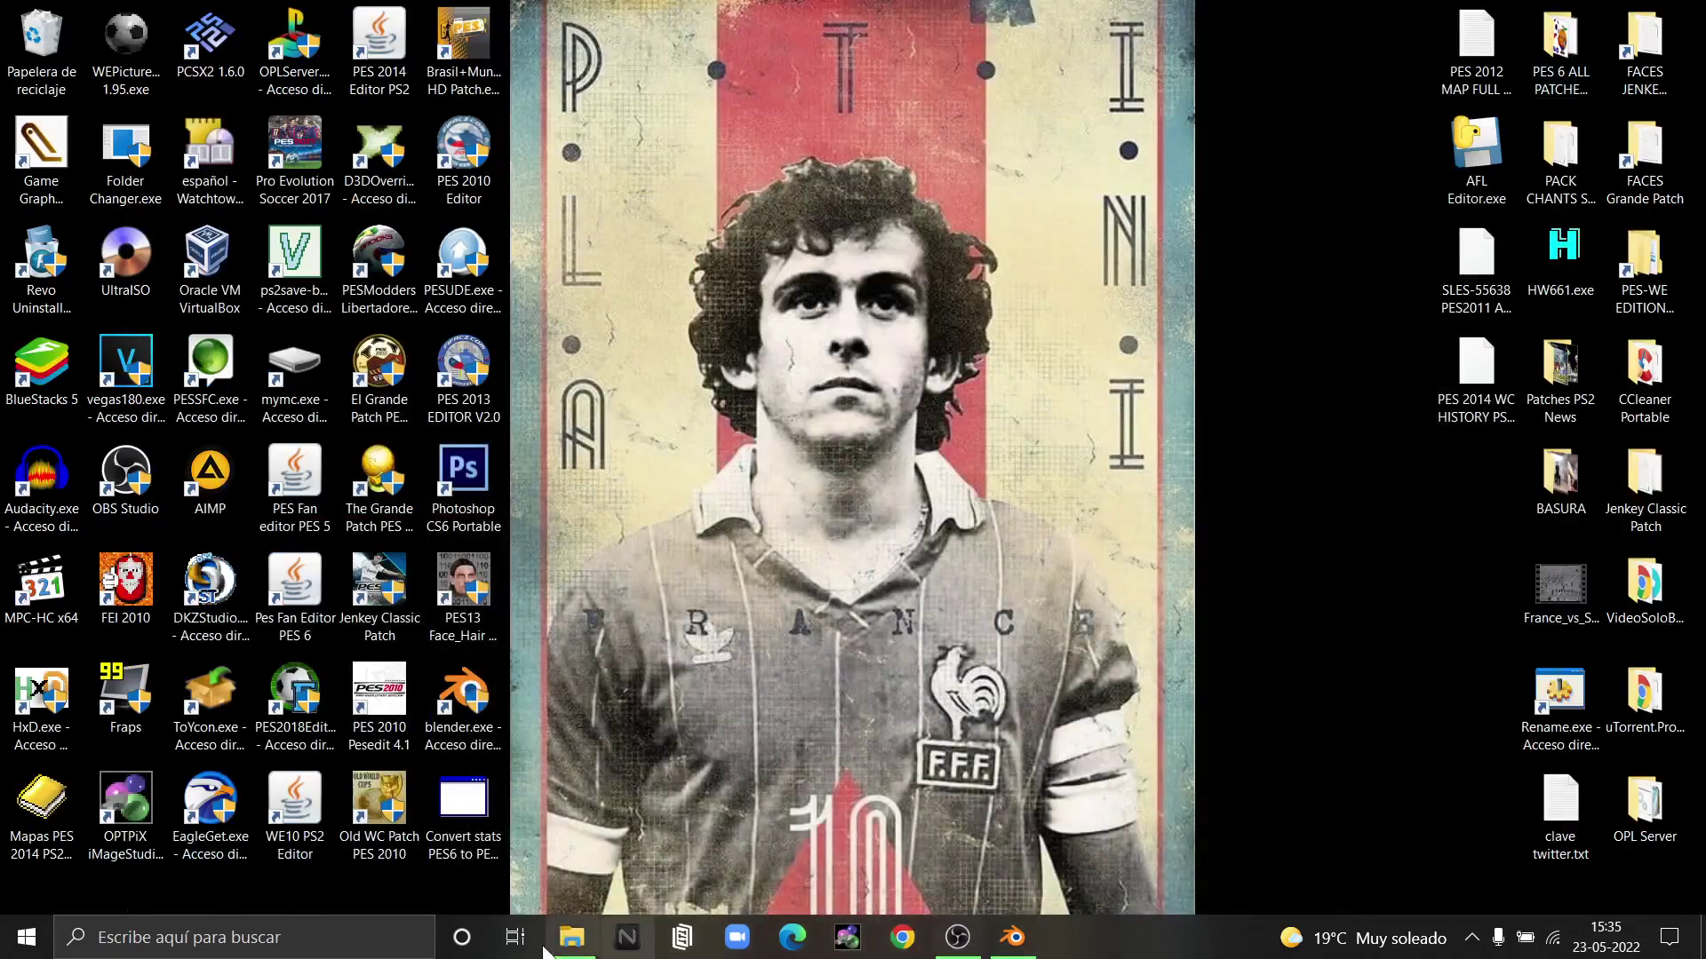
pyautogui.click(563, 947)
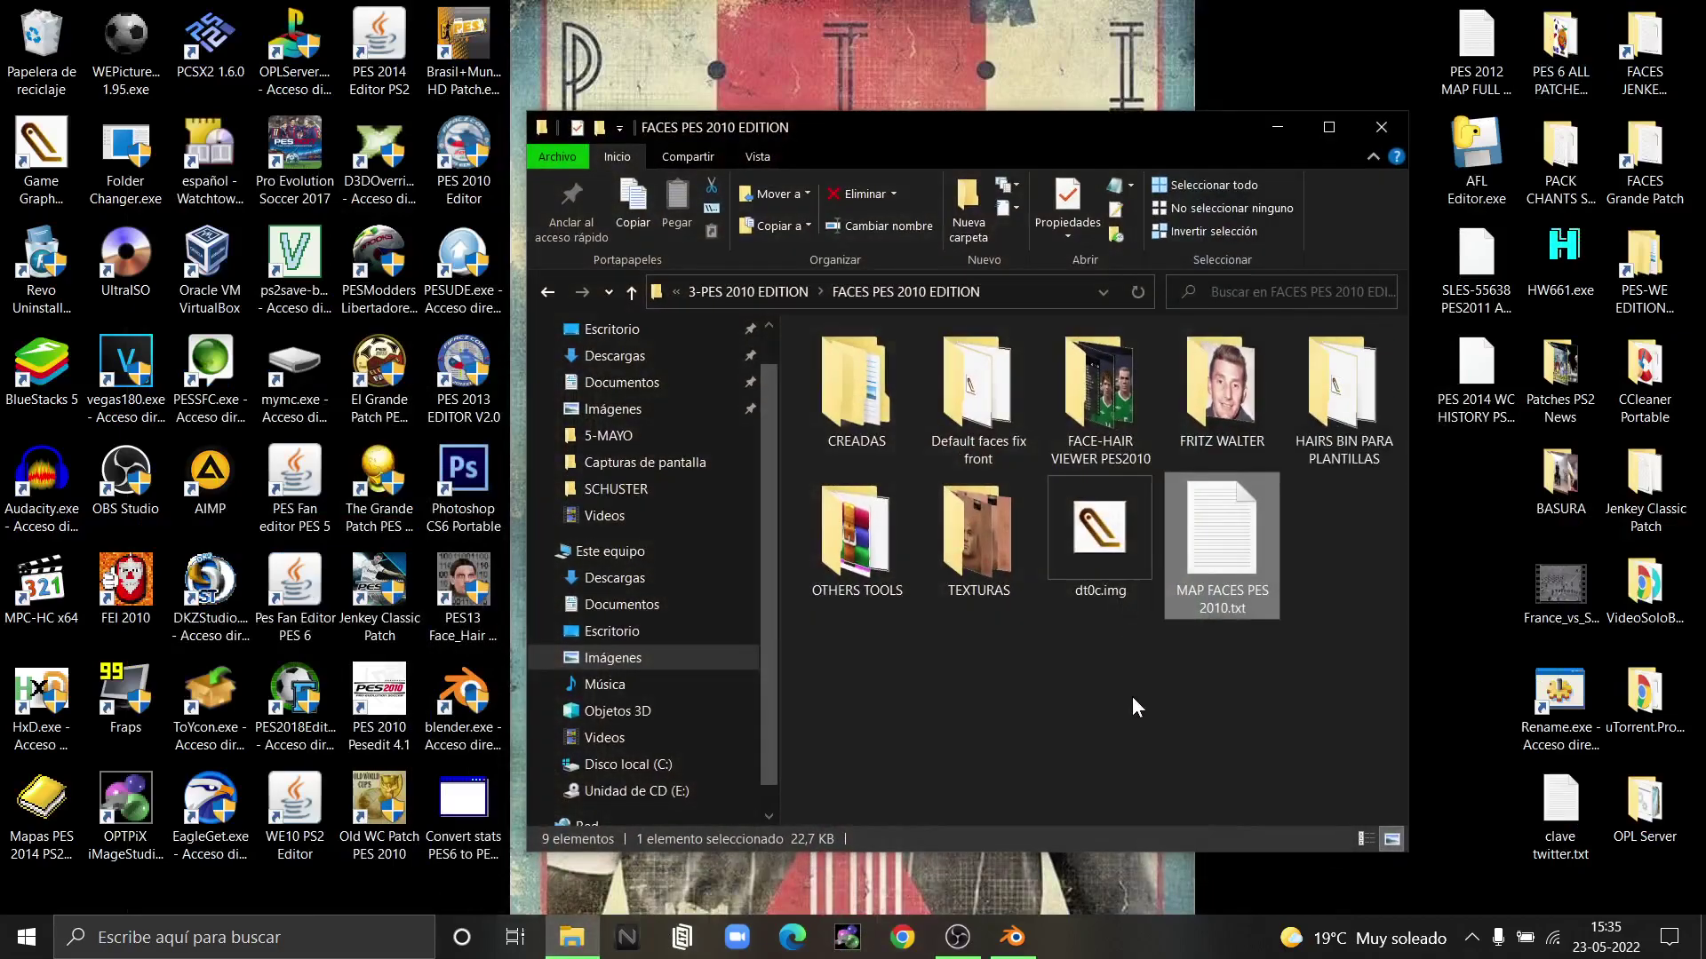
pyautogui.doubleClick(1224, 547)
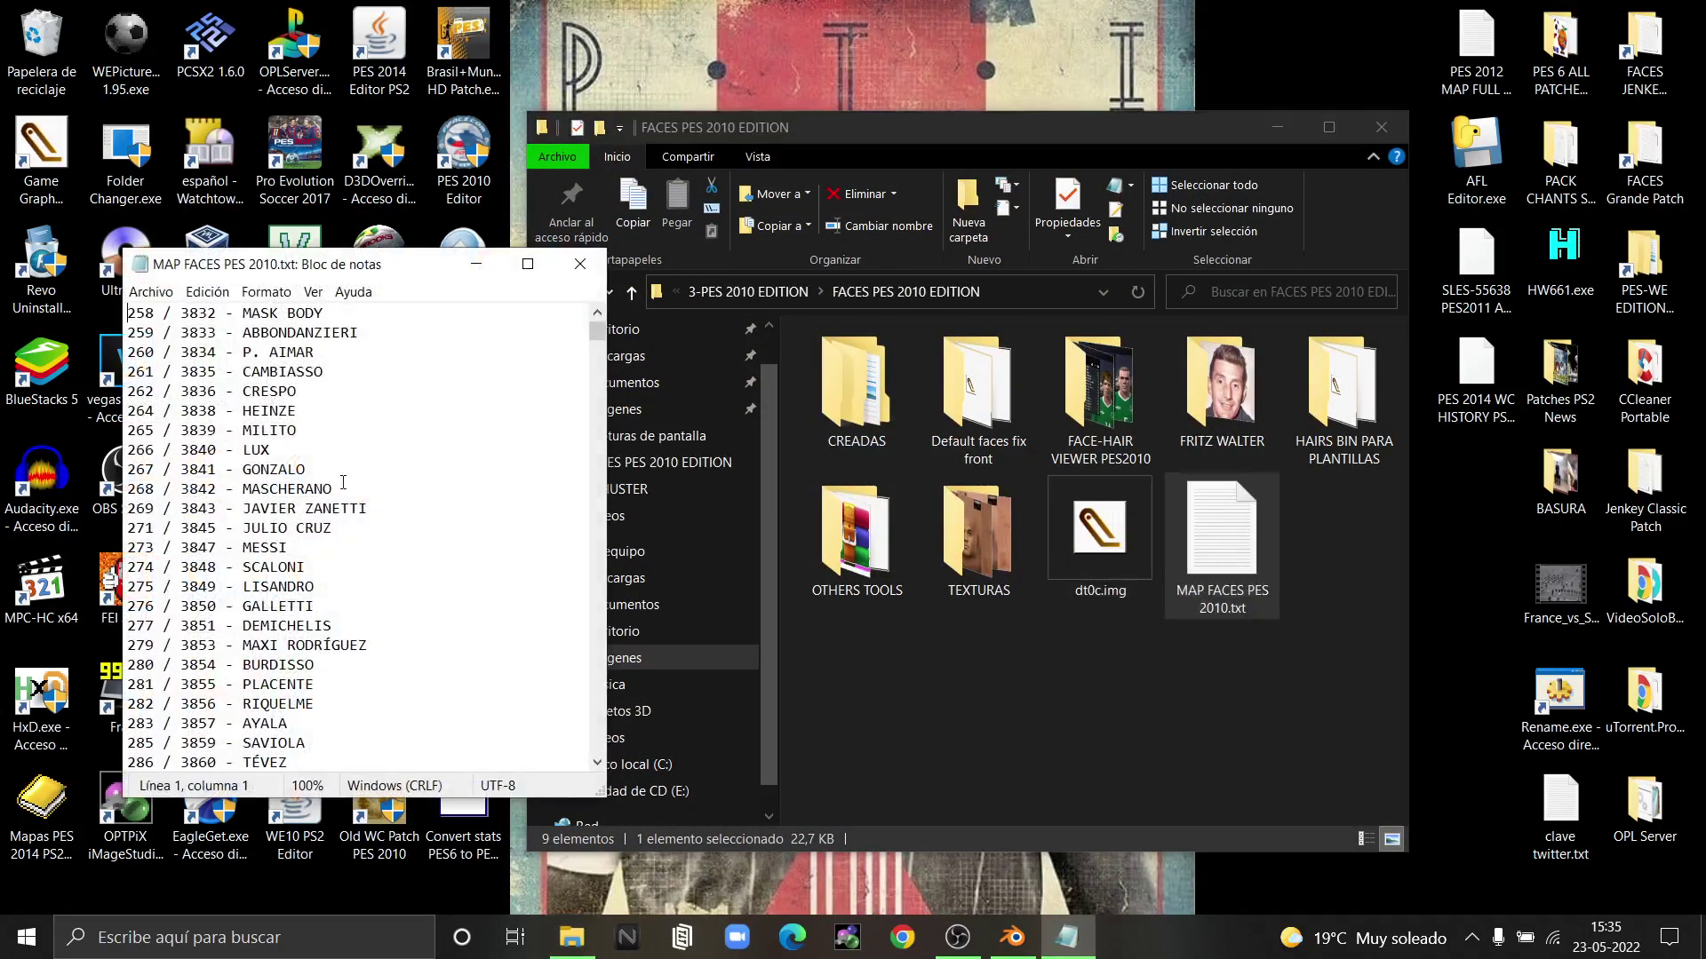
pyautogui.scroll(-1, 305, 511)
pyautogui.moveTo(348, 431); pyautogui.dragTo(104, 435)
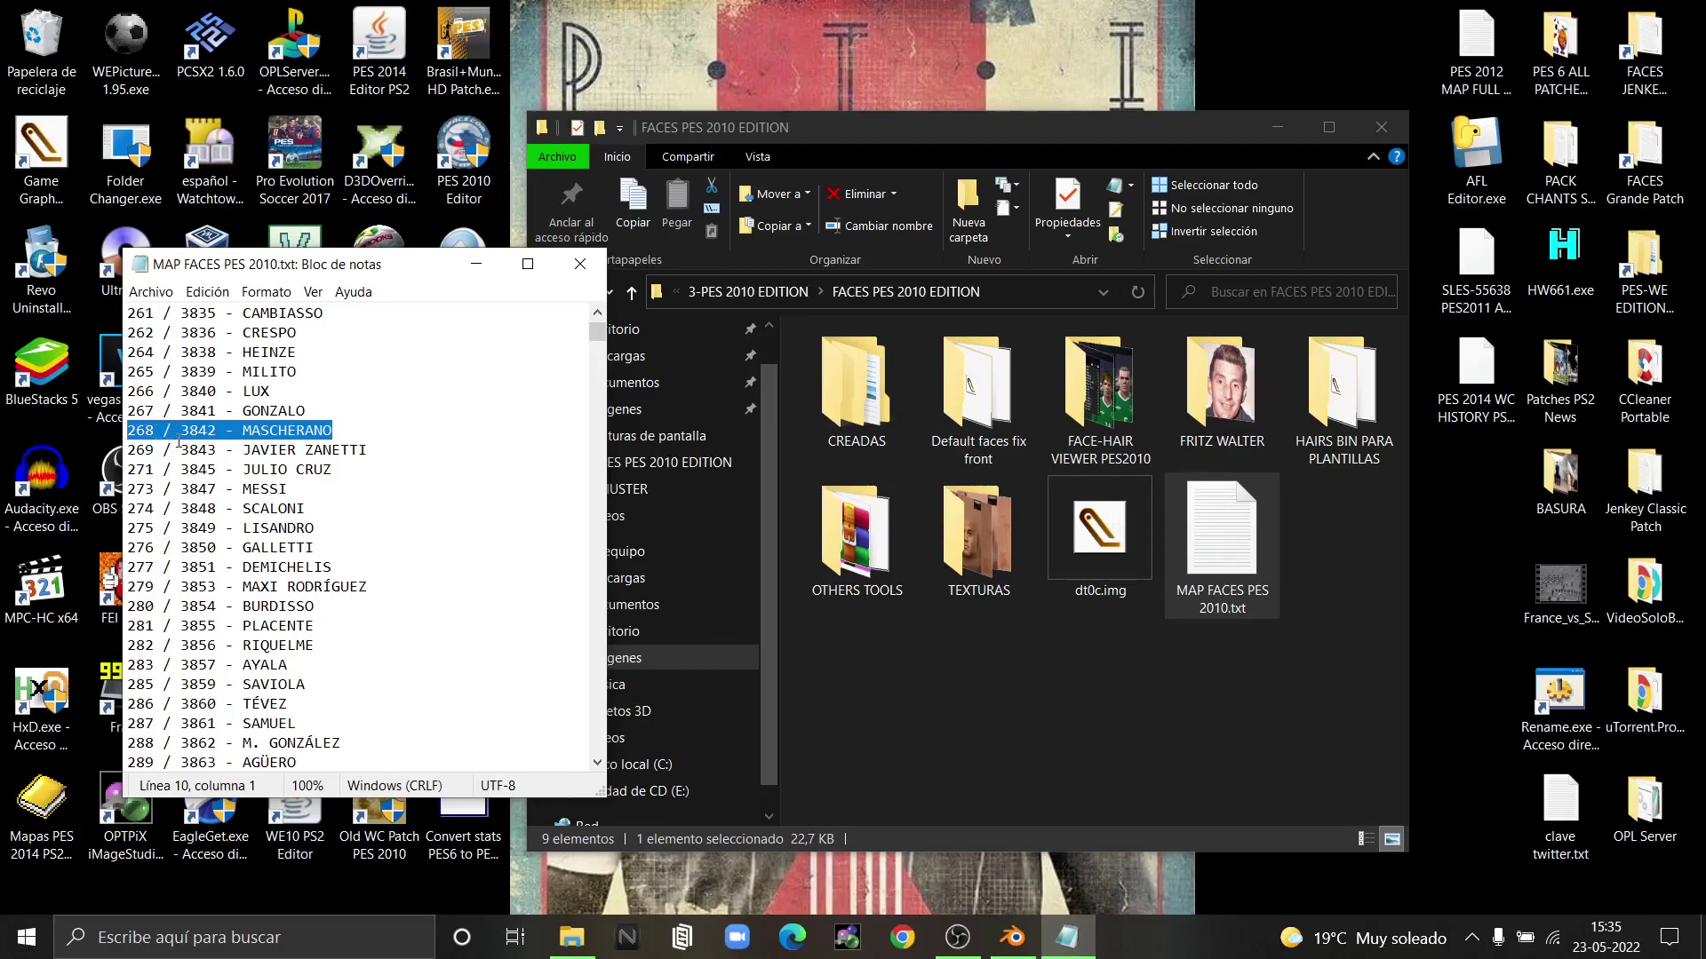
# - Open dt0c.img in Game Graphic Studio, find file 268 and preview its 512x512 face texture
pyautogui.click(1102, 546)
pyautogui.doubleClick(1102, 543)
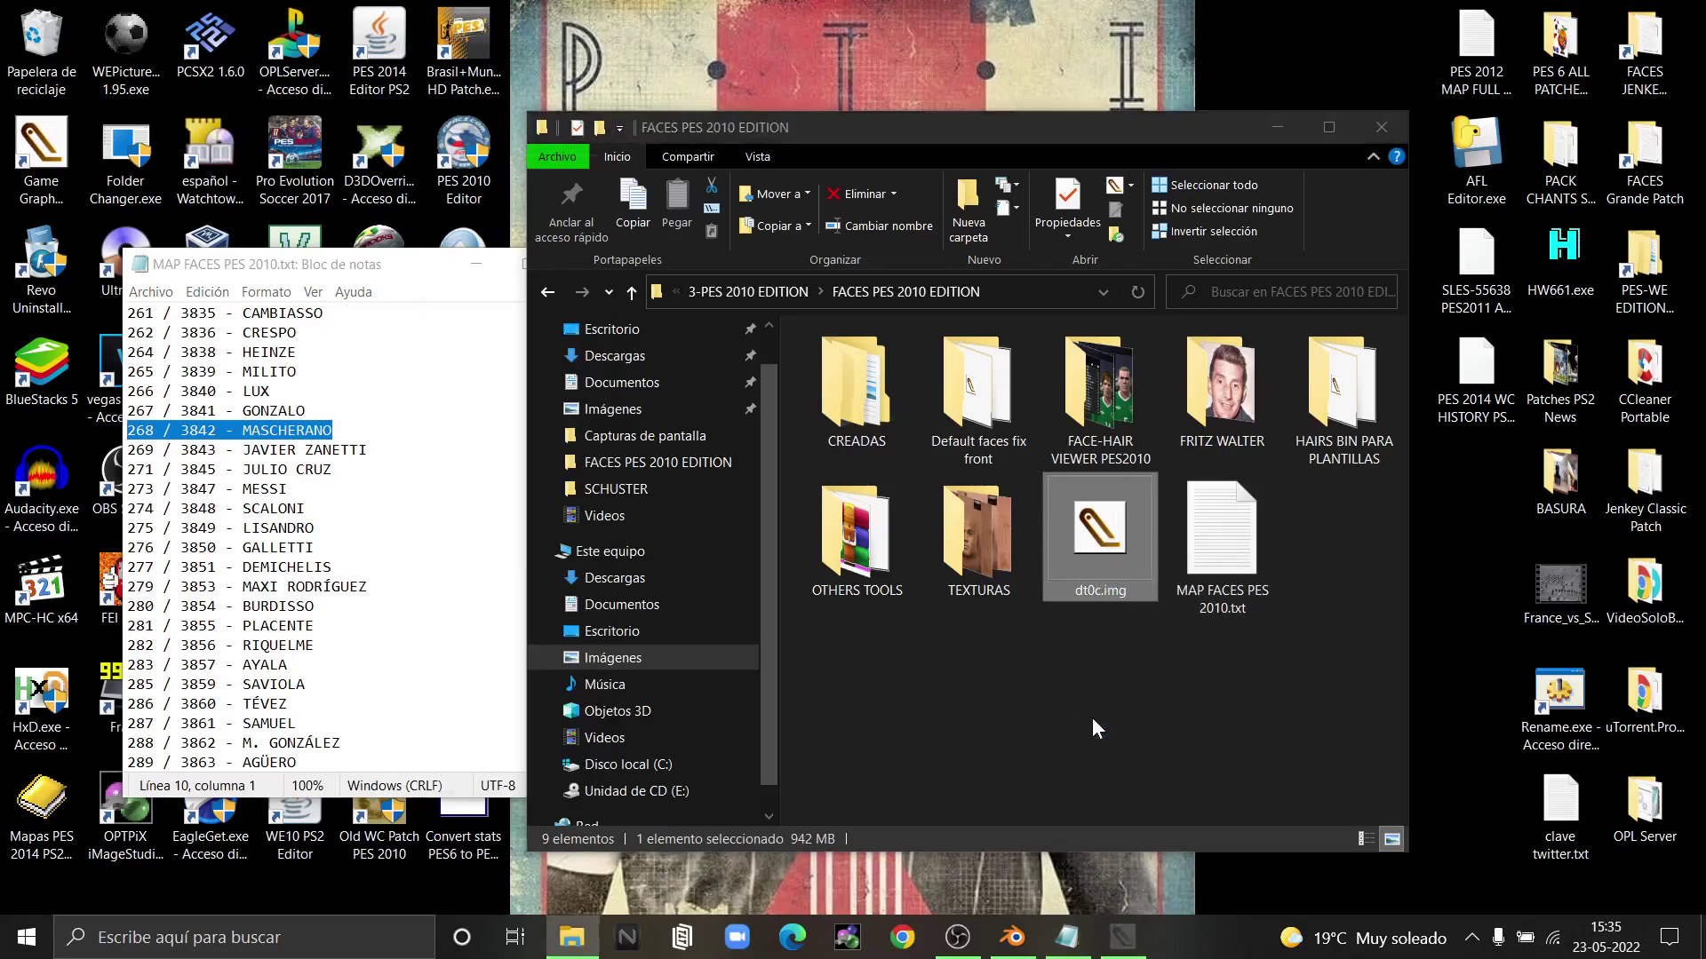
pyautogui.click(790, 519)
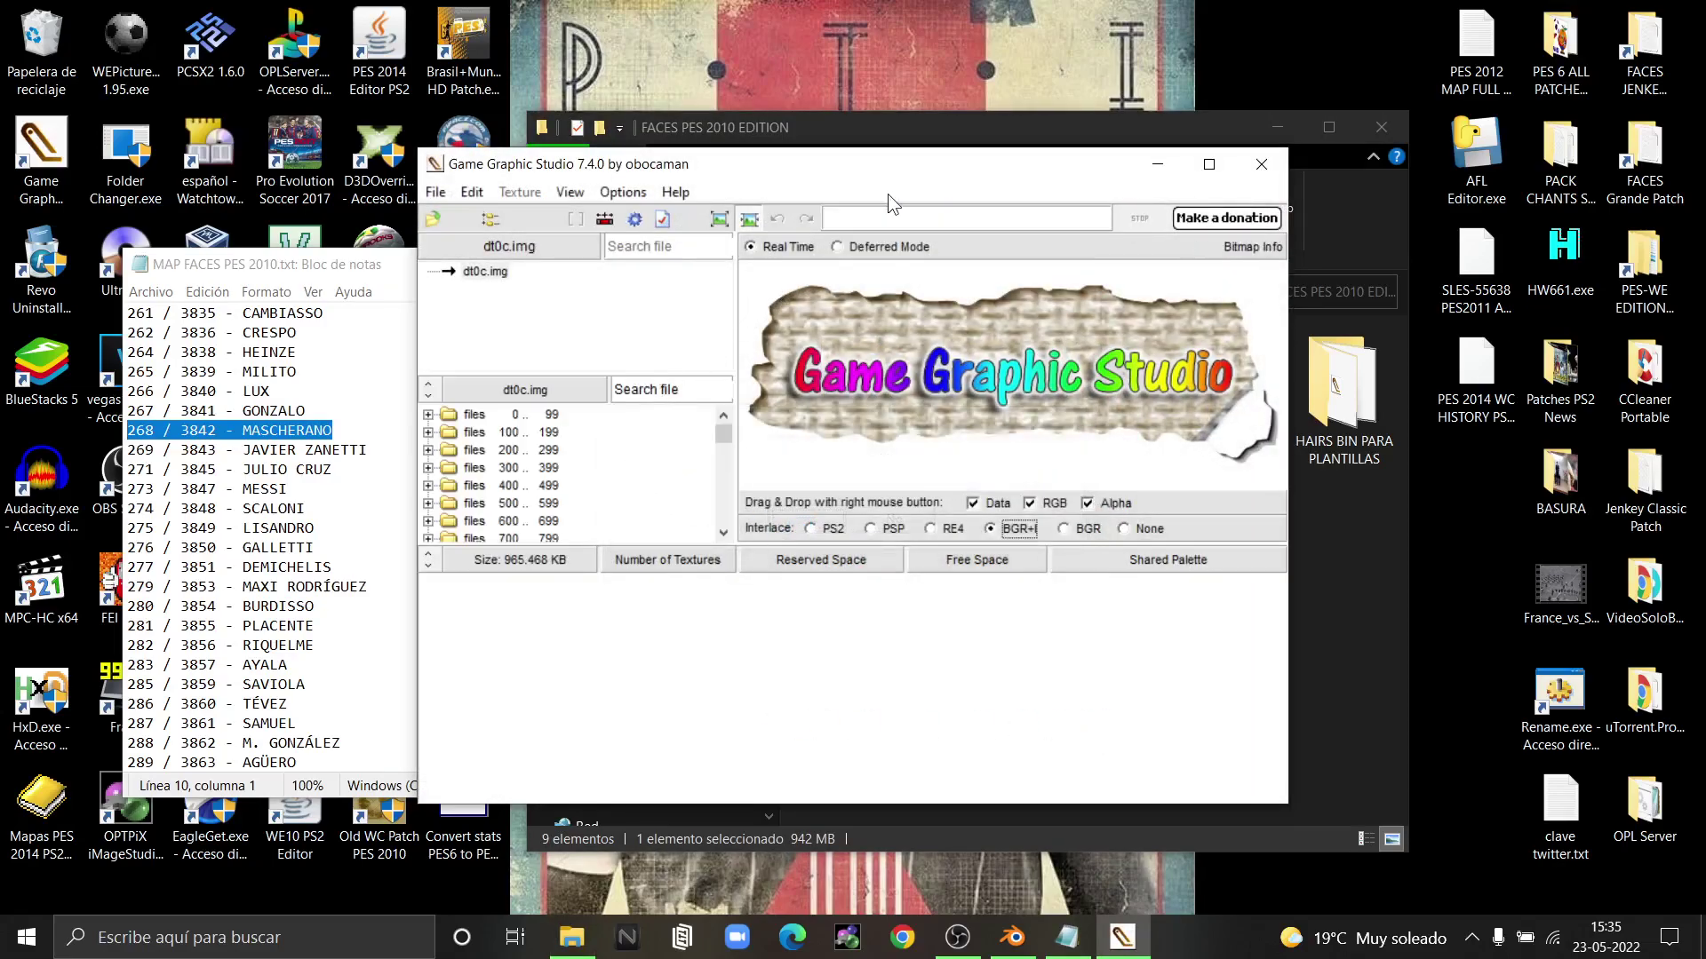
pyautogui.moveTo(888, 174); pyautogui.dragTo(1021, 207)
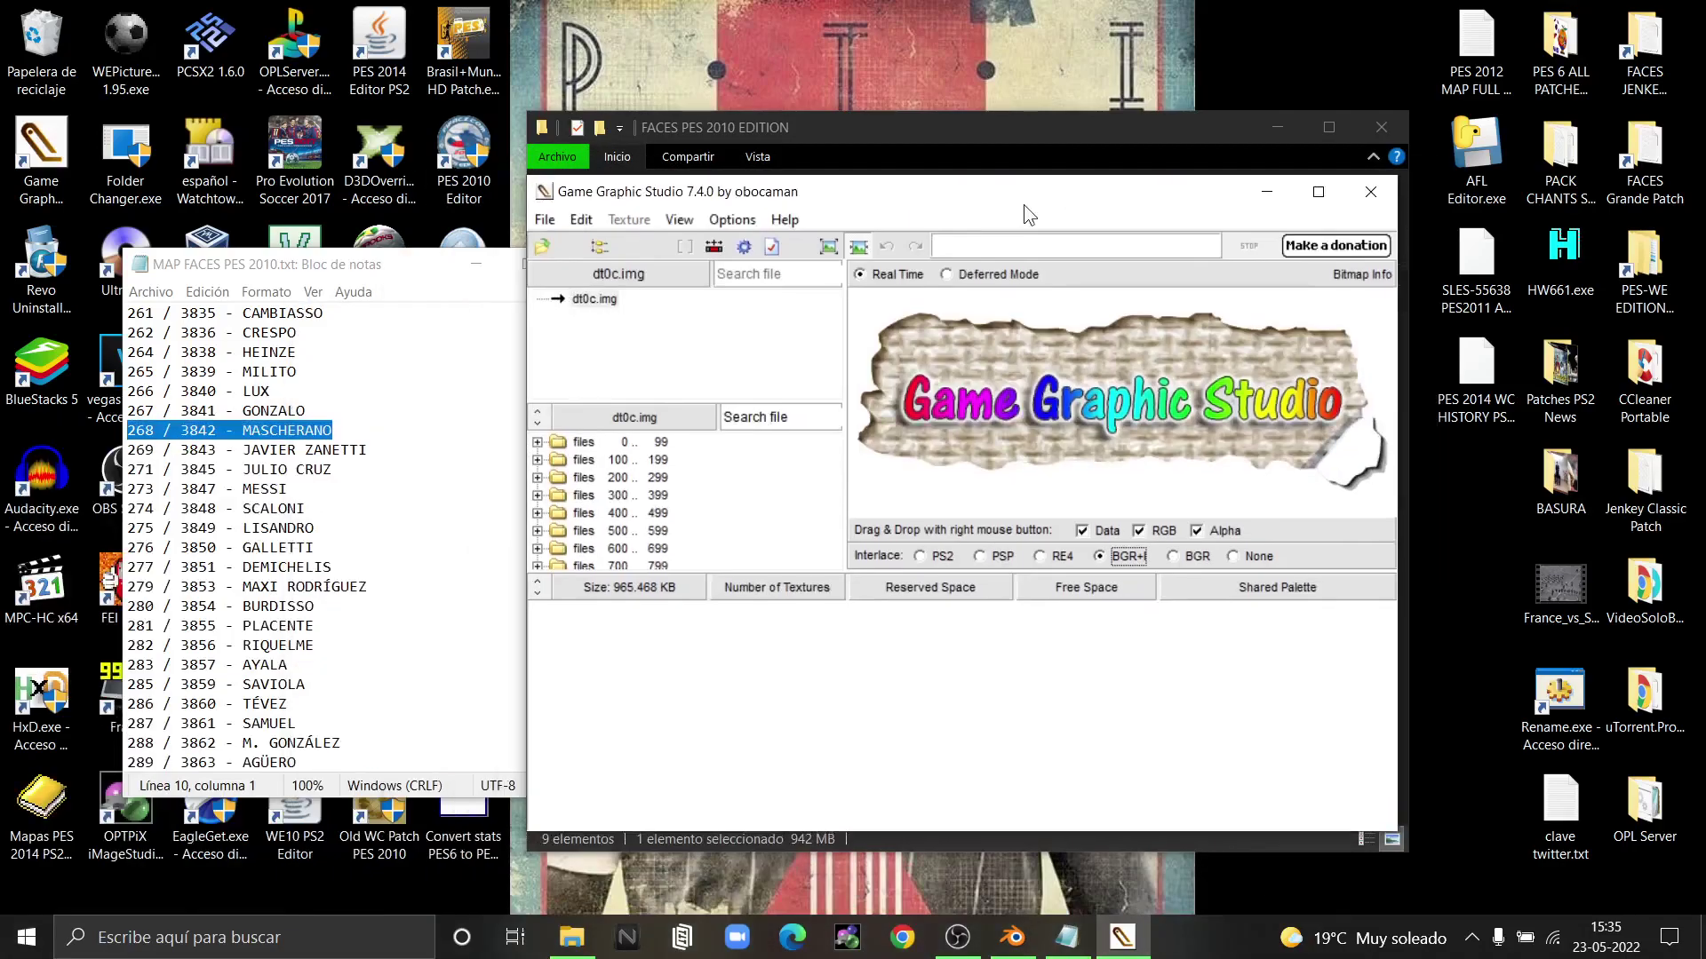
pyautogui.click(816, 425)
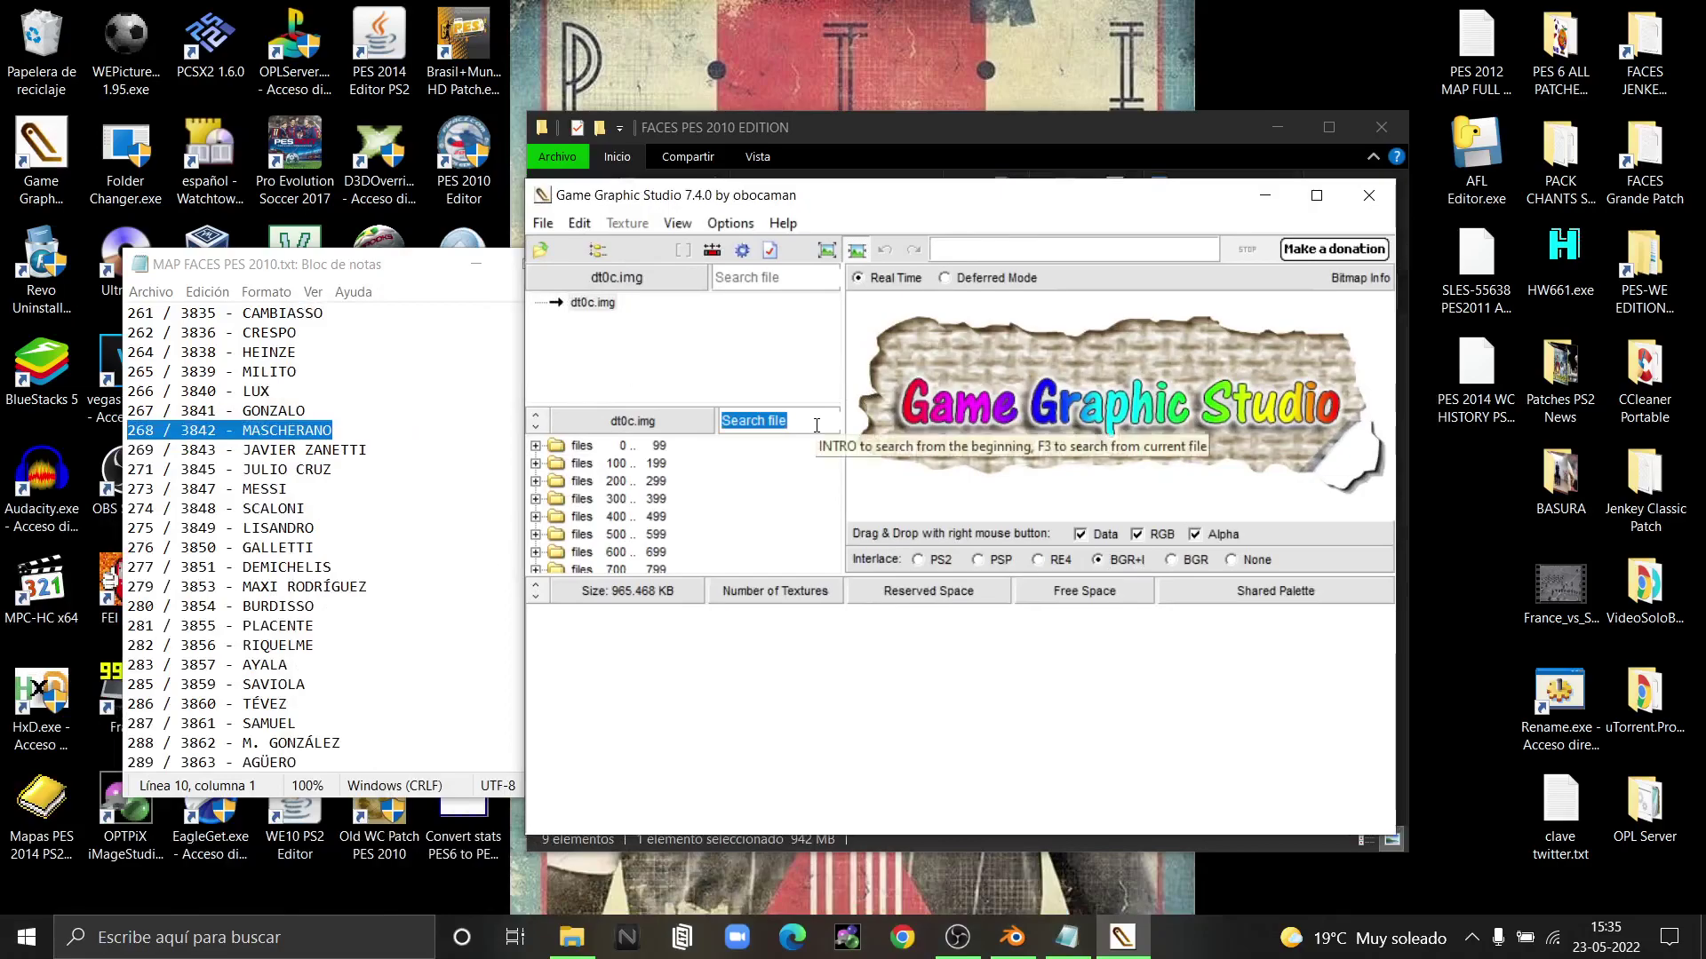
pyautogui.write('268')
pyautogui.press('Return')
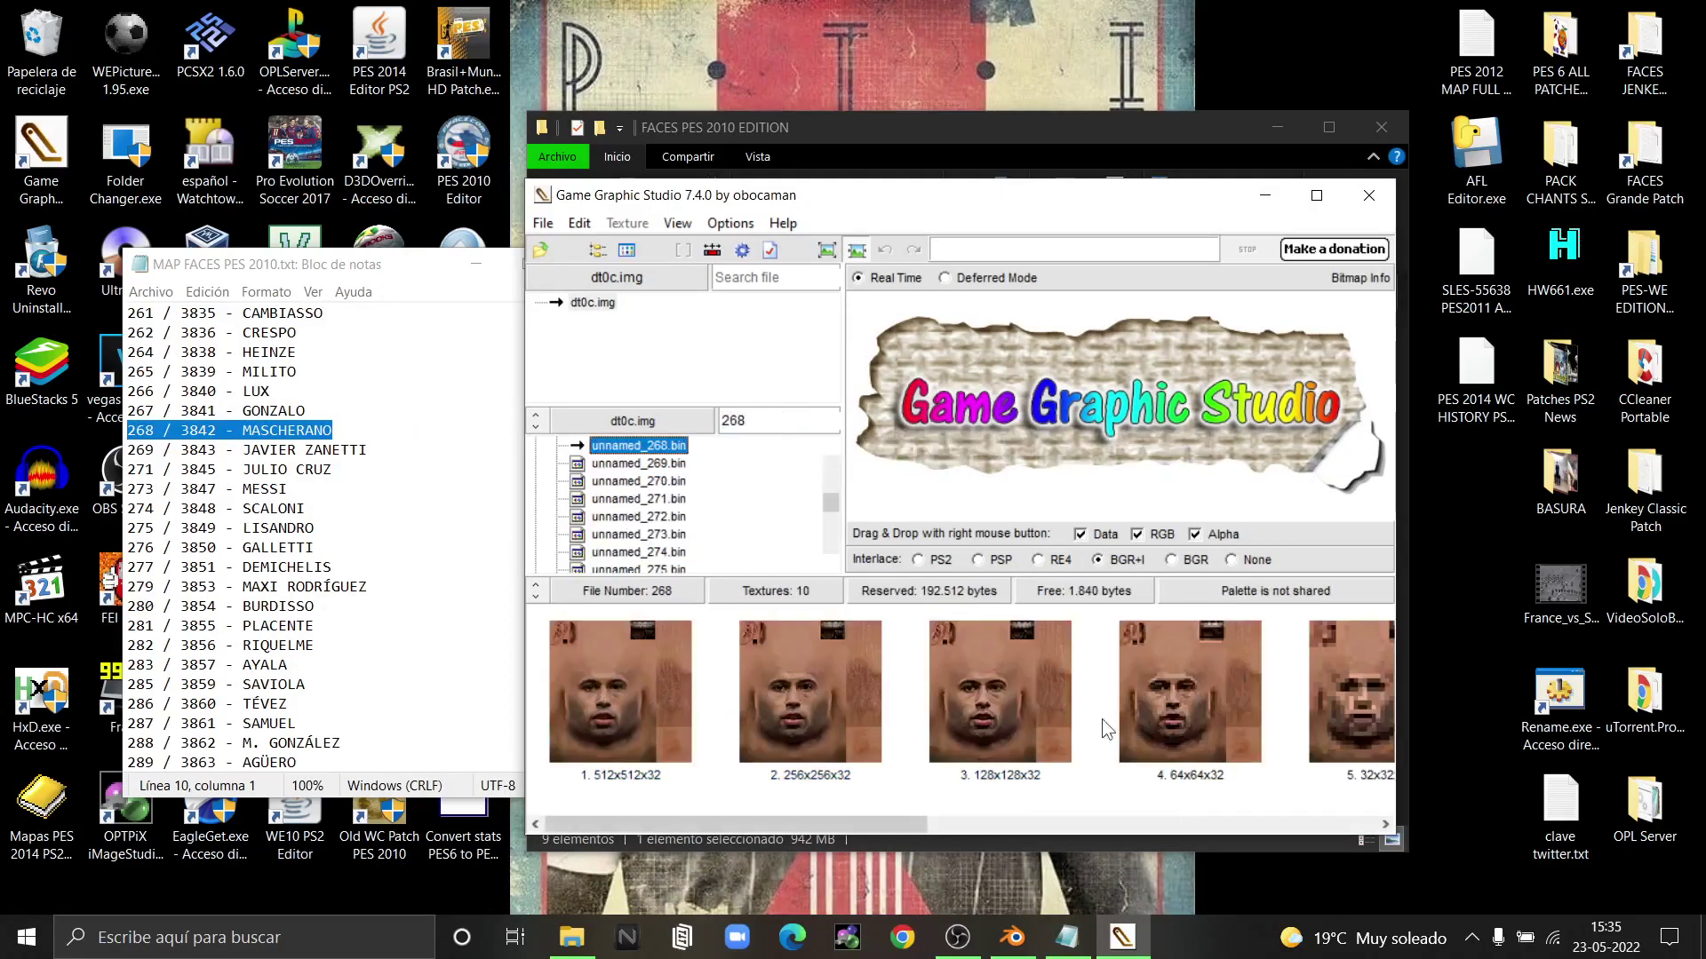
pyautogui.click(600, 686)
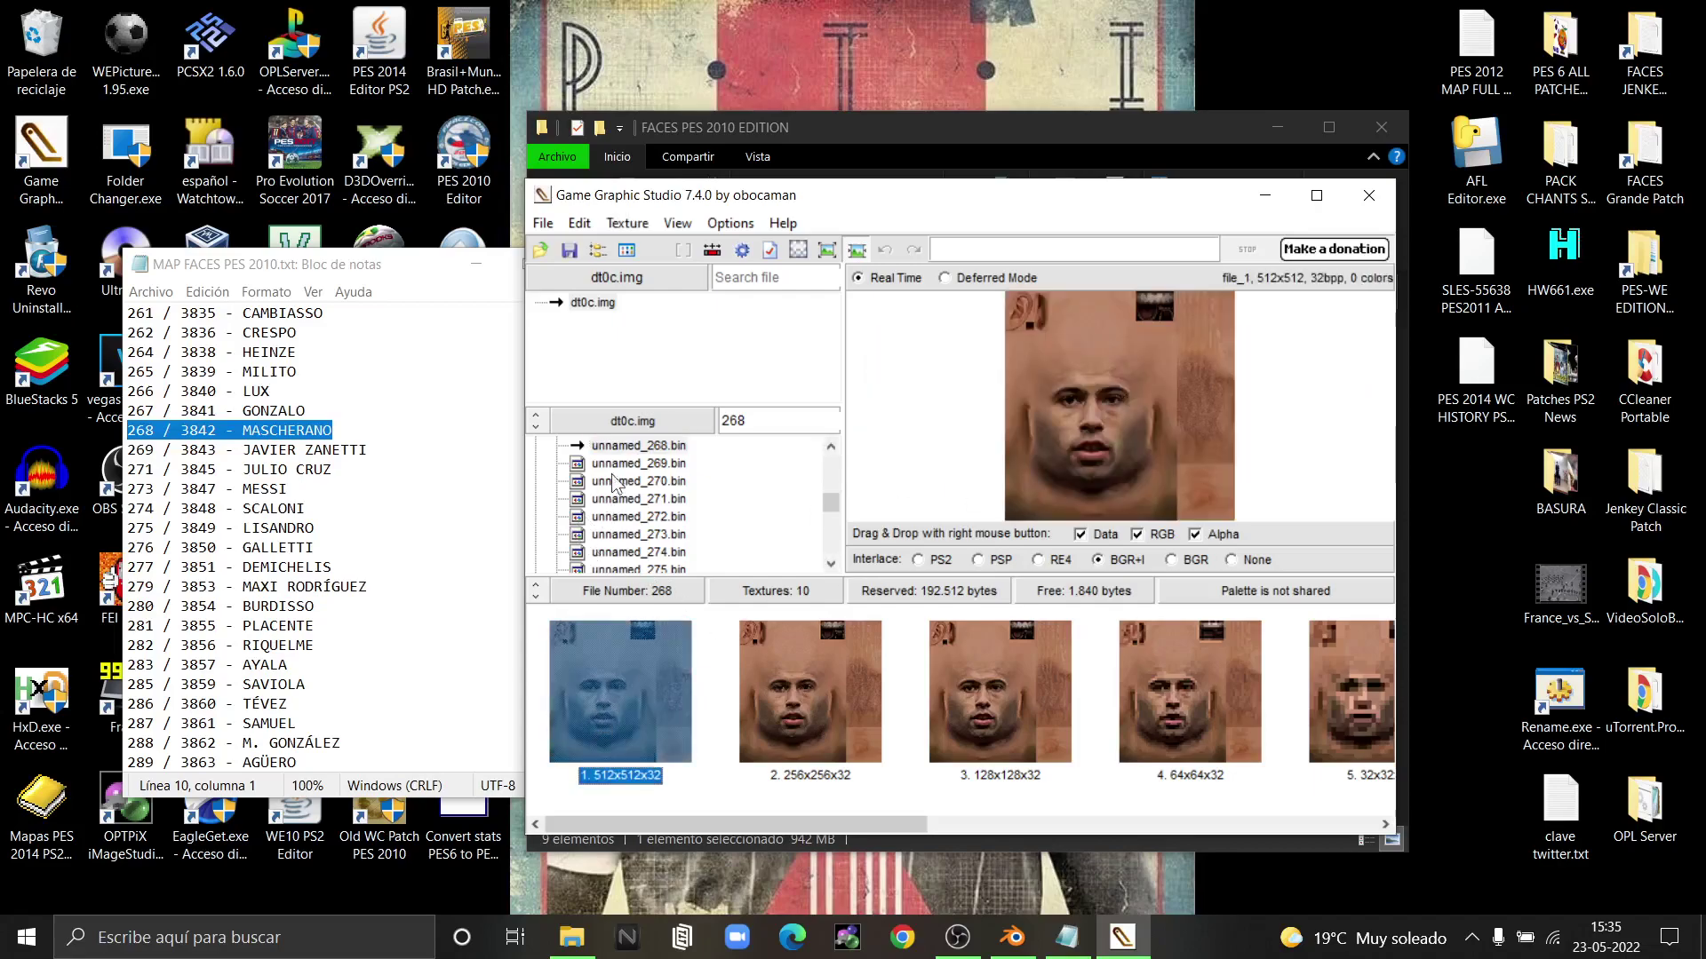
# - Export the selected face file to the desktop as unnamed_268.bin
pyautogui.rightClick(640, 450)
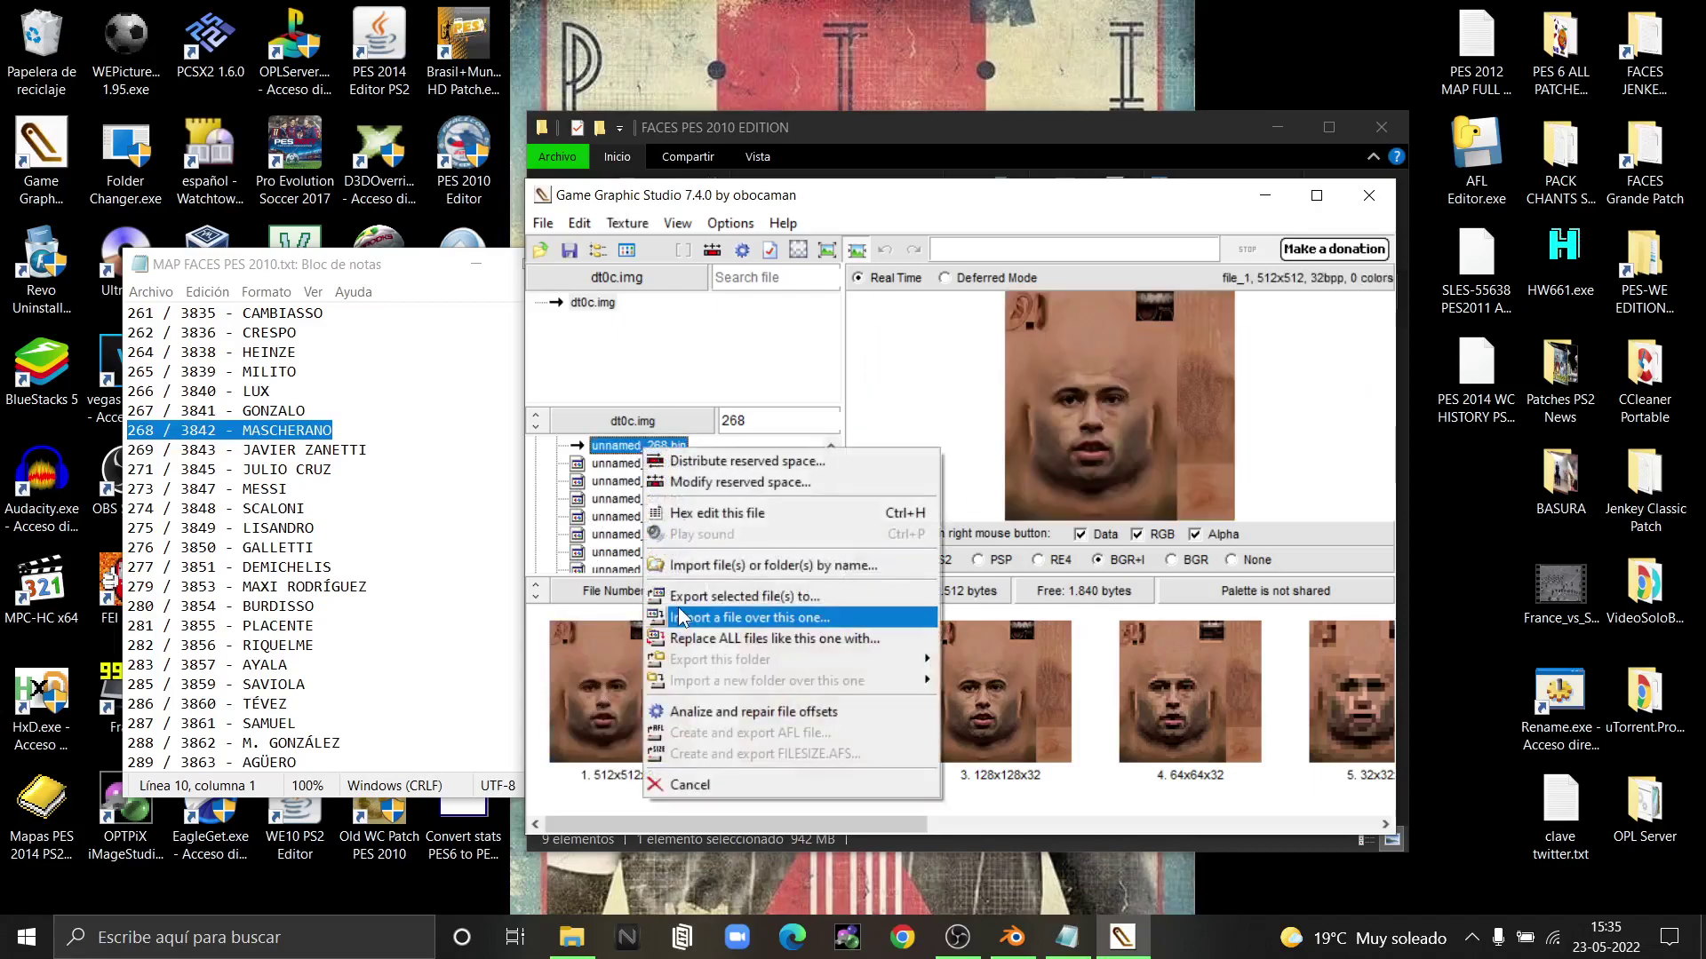
pyautogui.click(745, 596)
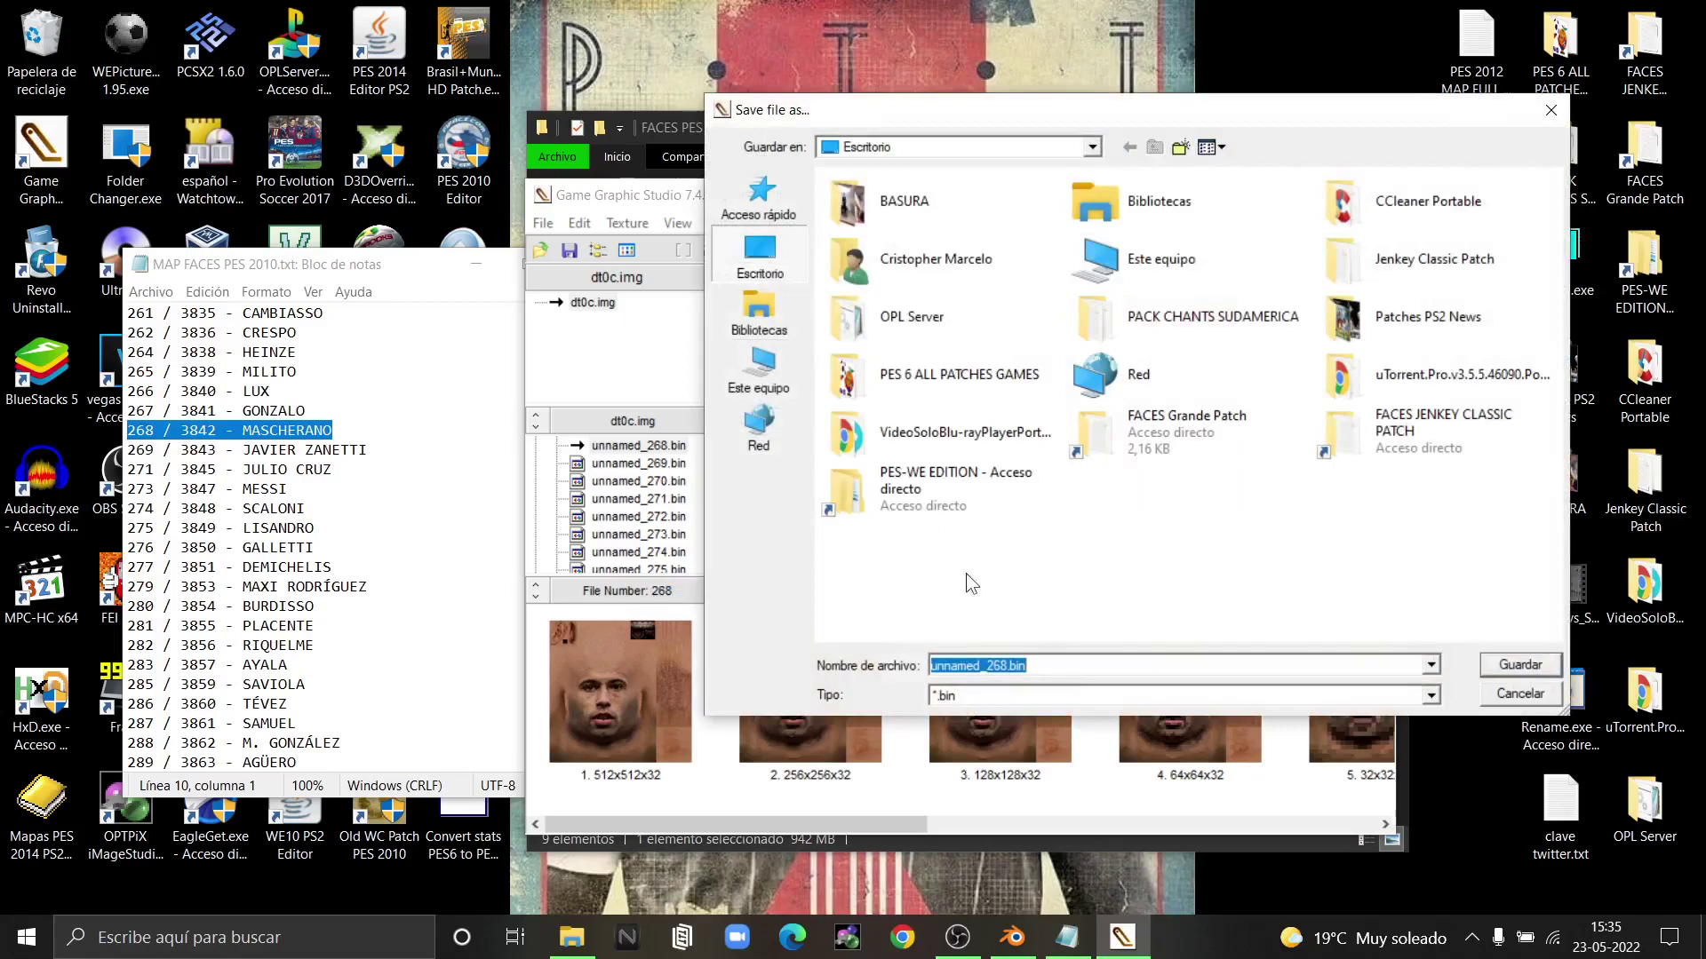
pyautogui.click(1064, 667)
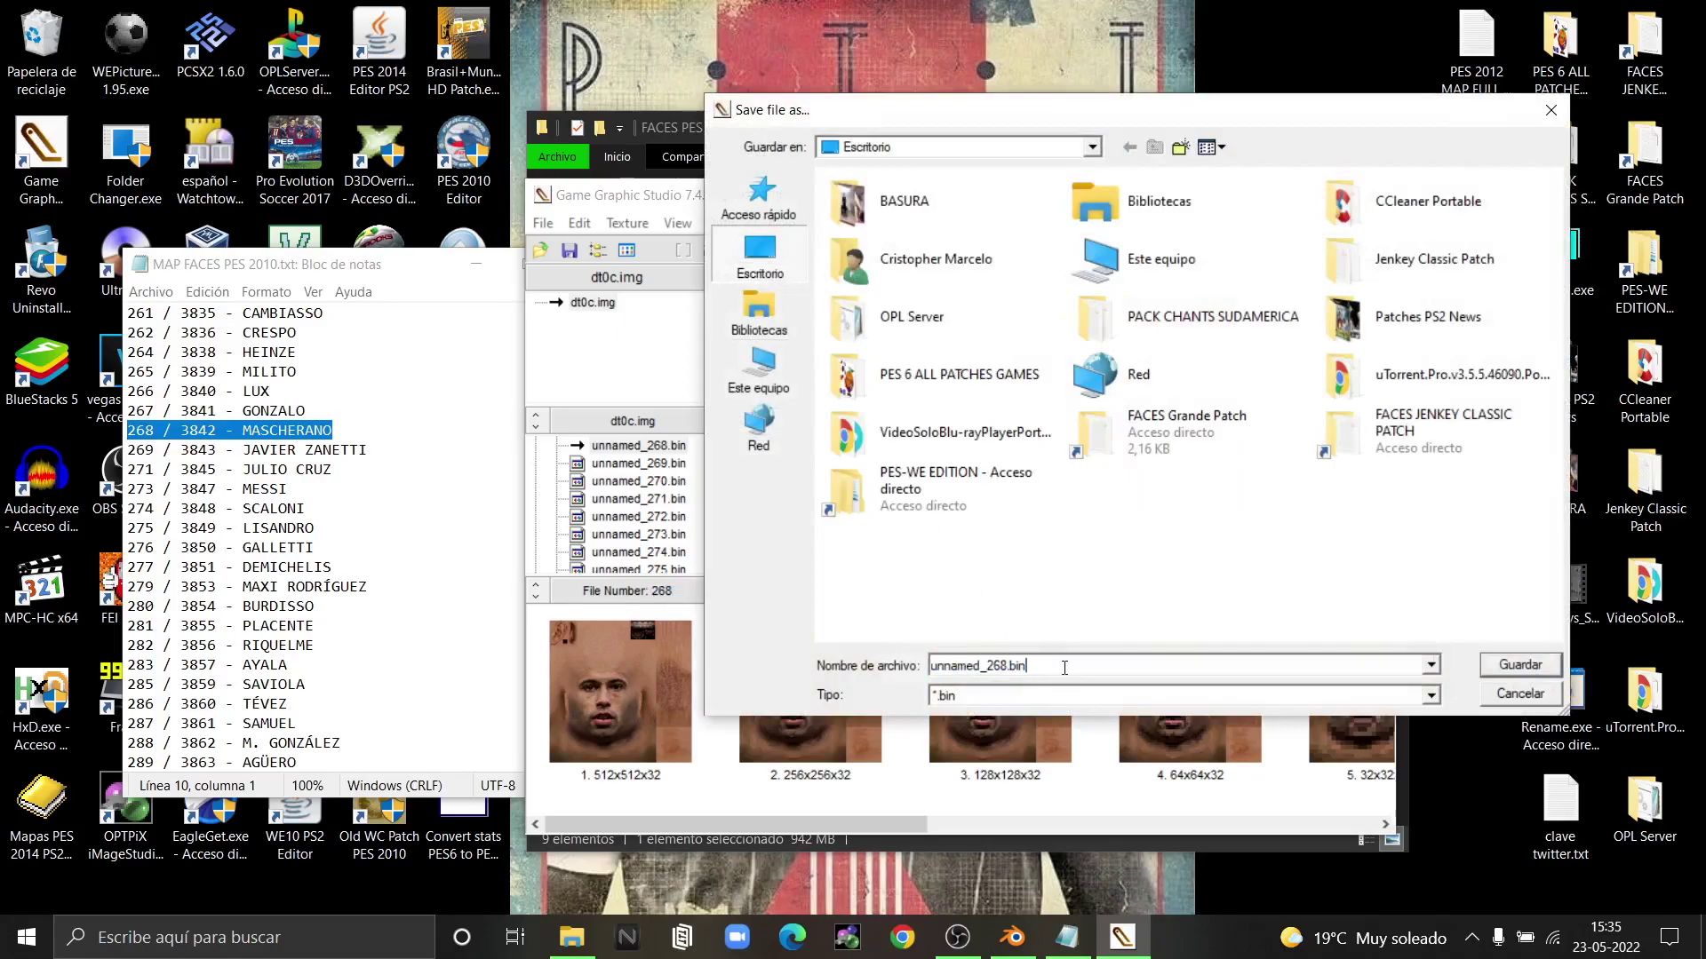
pyautogui.press('Return')
pyautogui.click(854, 524)
# - Close Game Graphic Studio, the face map text file and the FACES PES 2010 EDITION folder
pyautogui.click(476, 264)
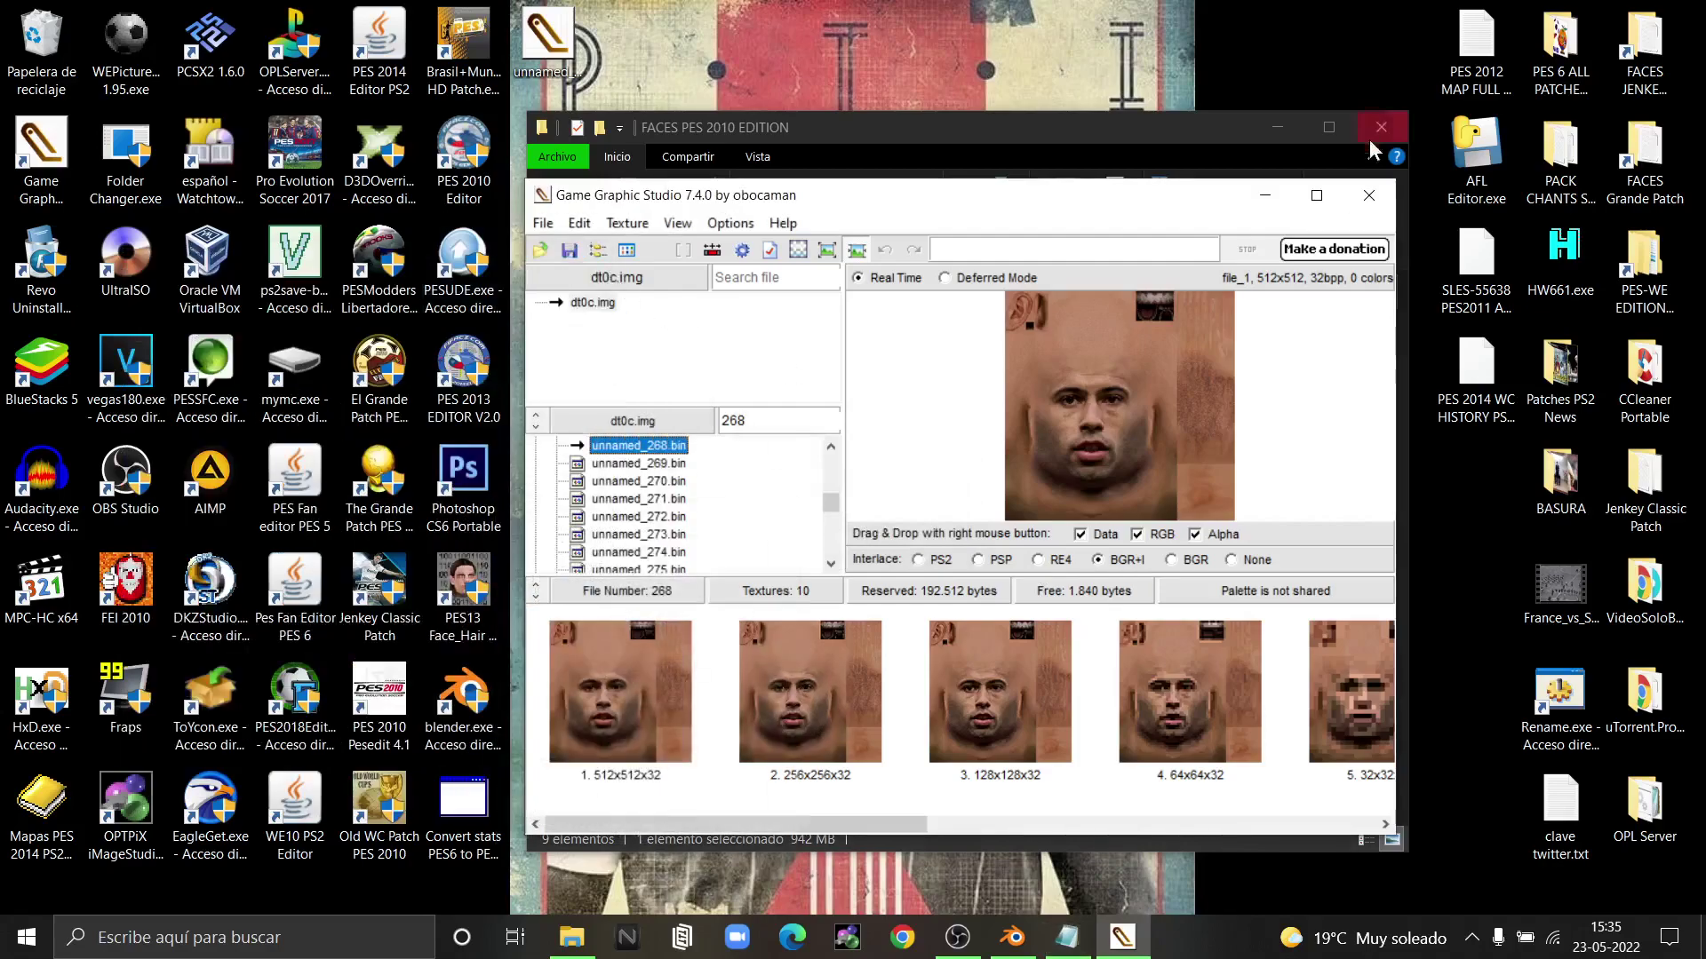
pyautogui.click(1369, 194)
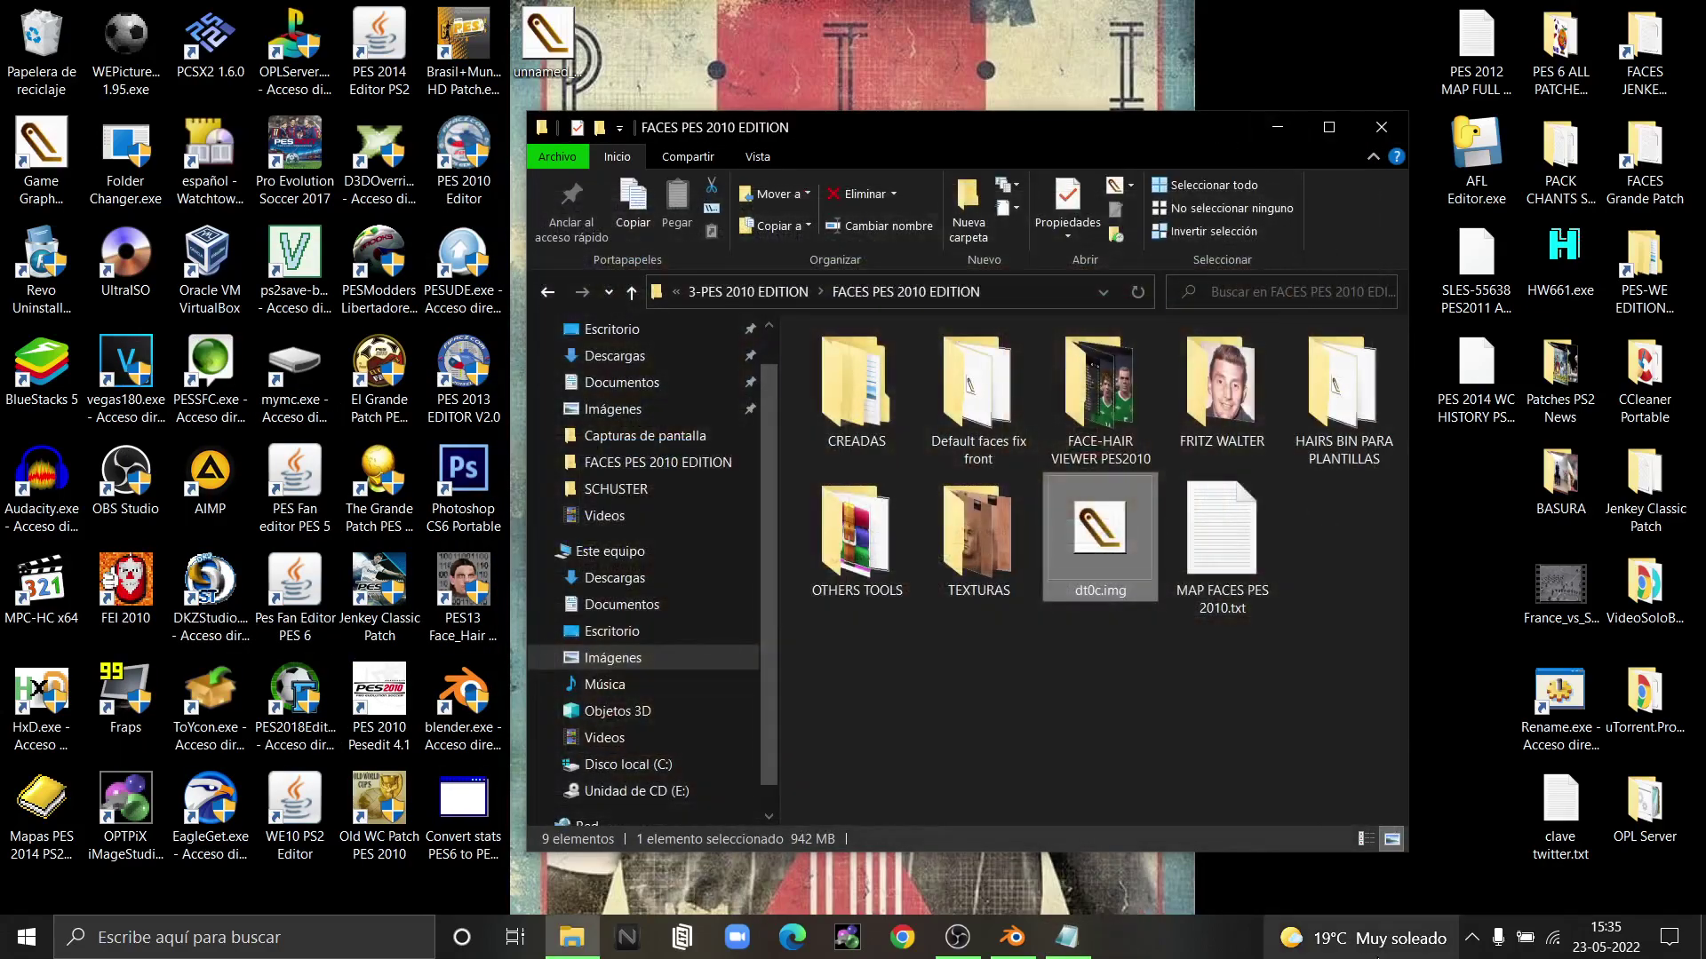
pyautogui.click(1067, 937)
pyautogui.click(578, 271)
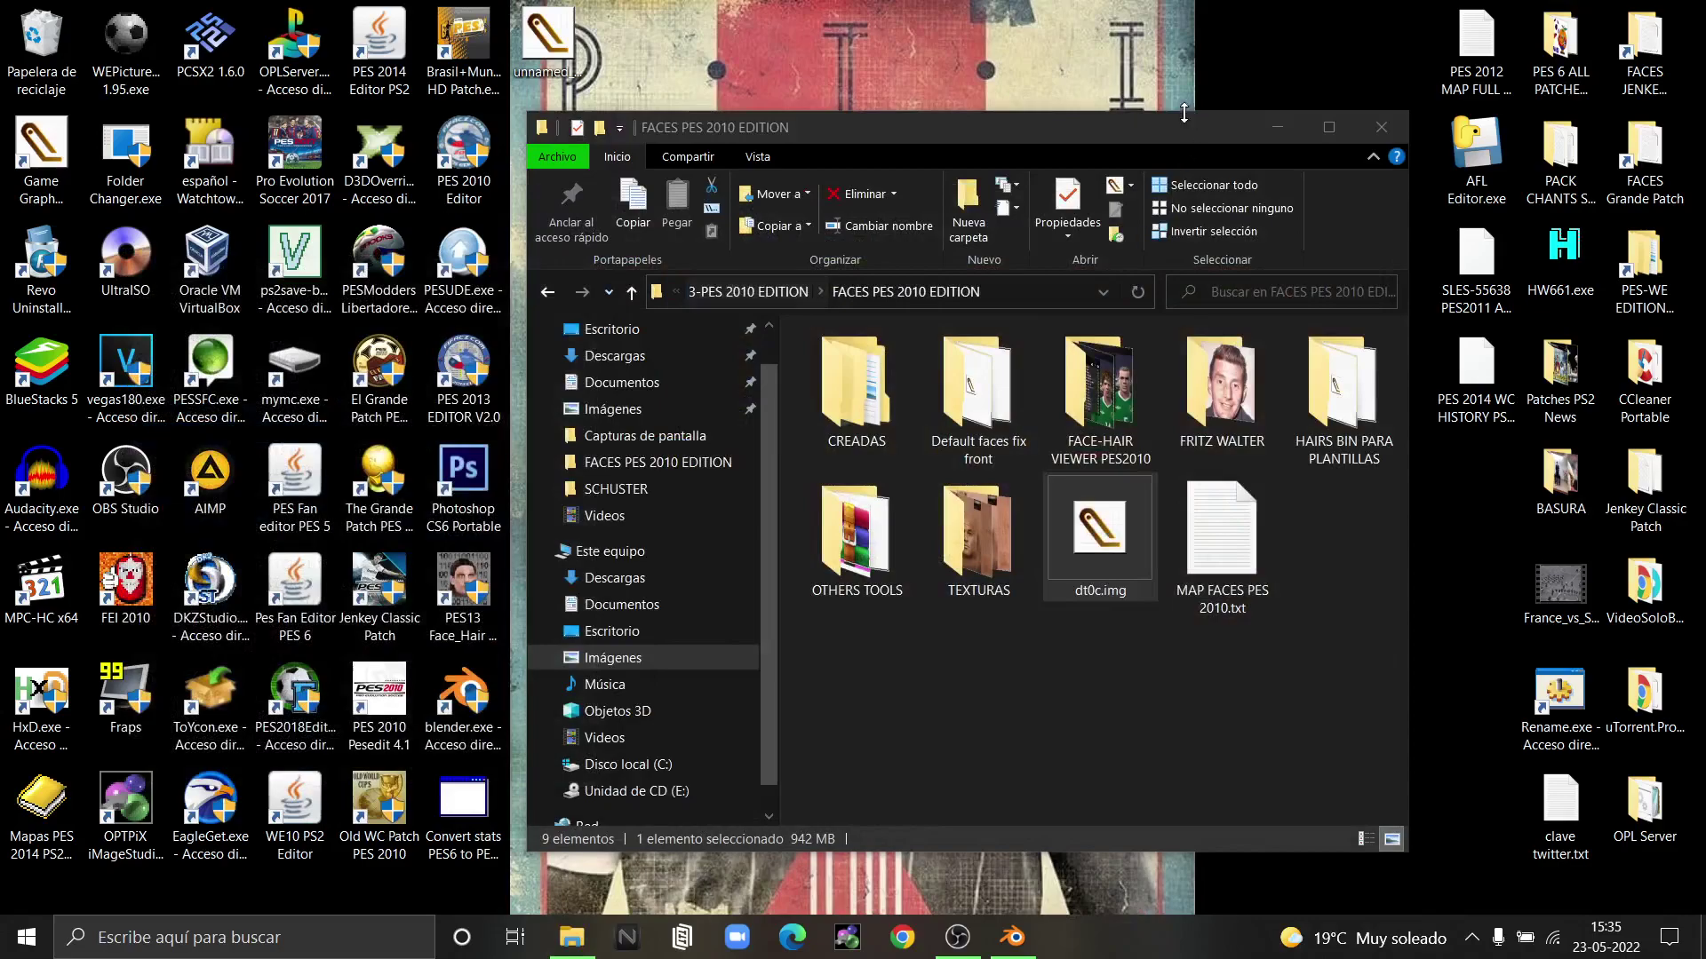
pyautogui.click(1386, 131)
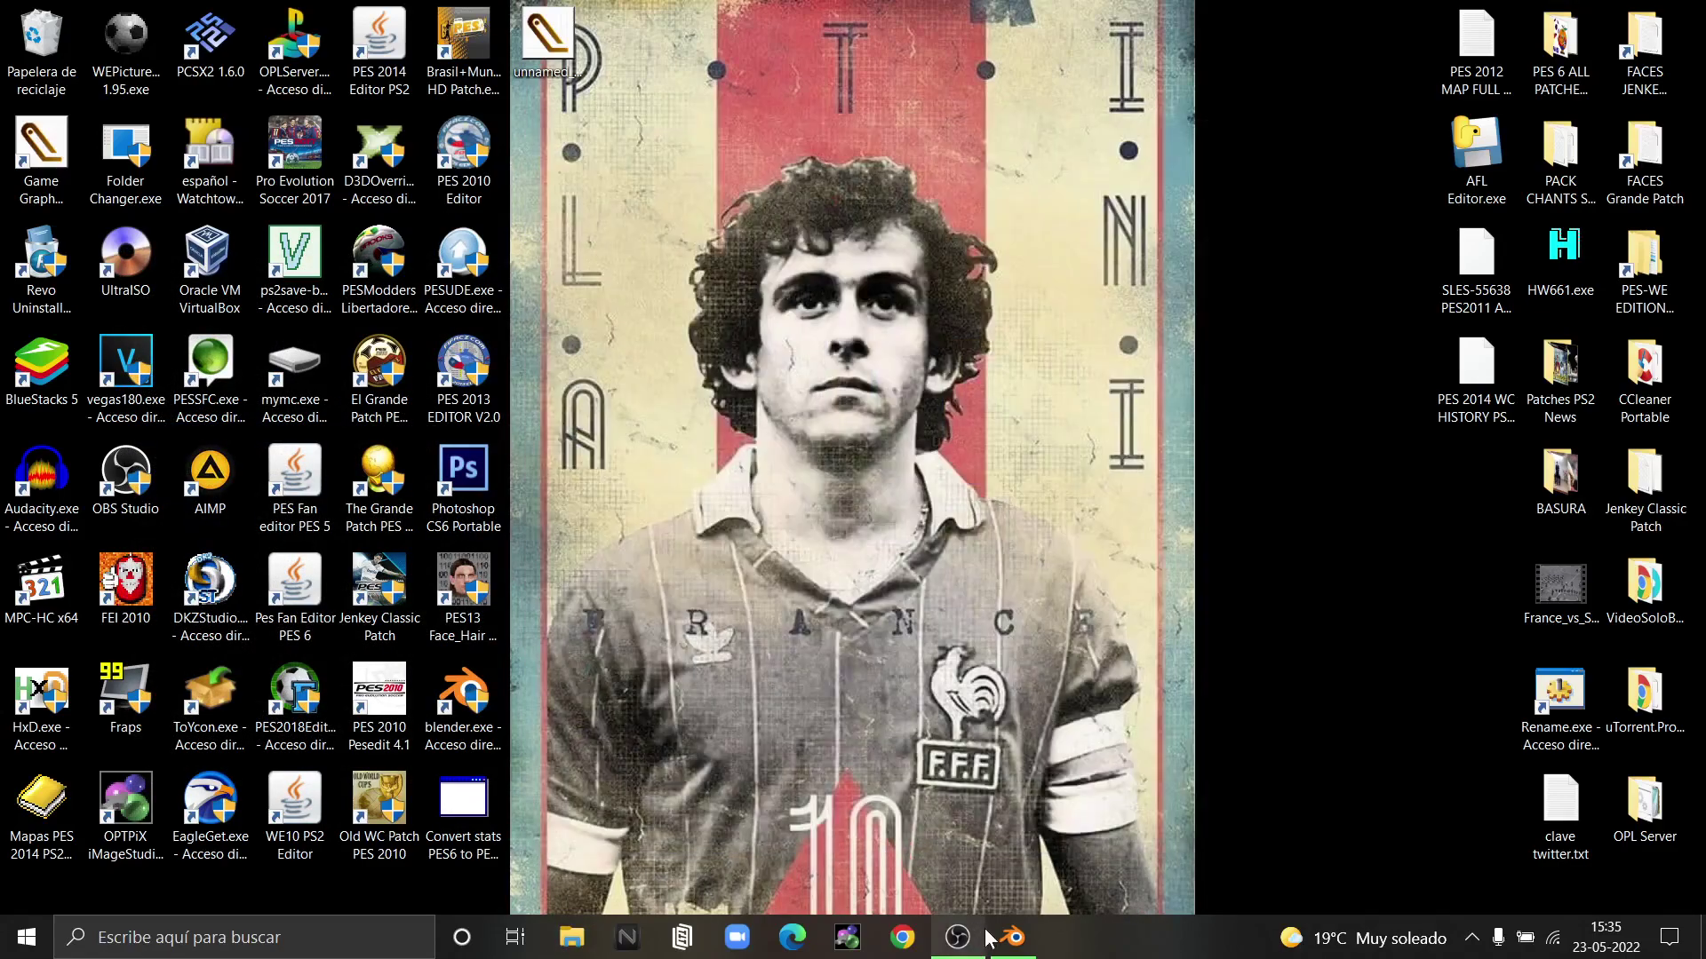
# - Switch to Blender, choose unnamed_268.bin from the desktop as the face model file and import the face
pyautogui.click(1013, 937)
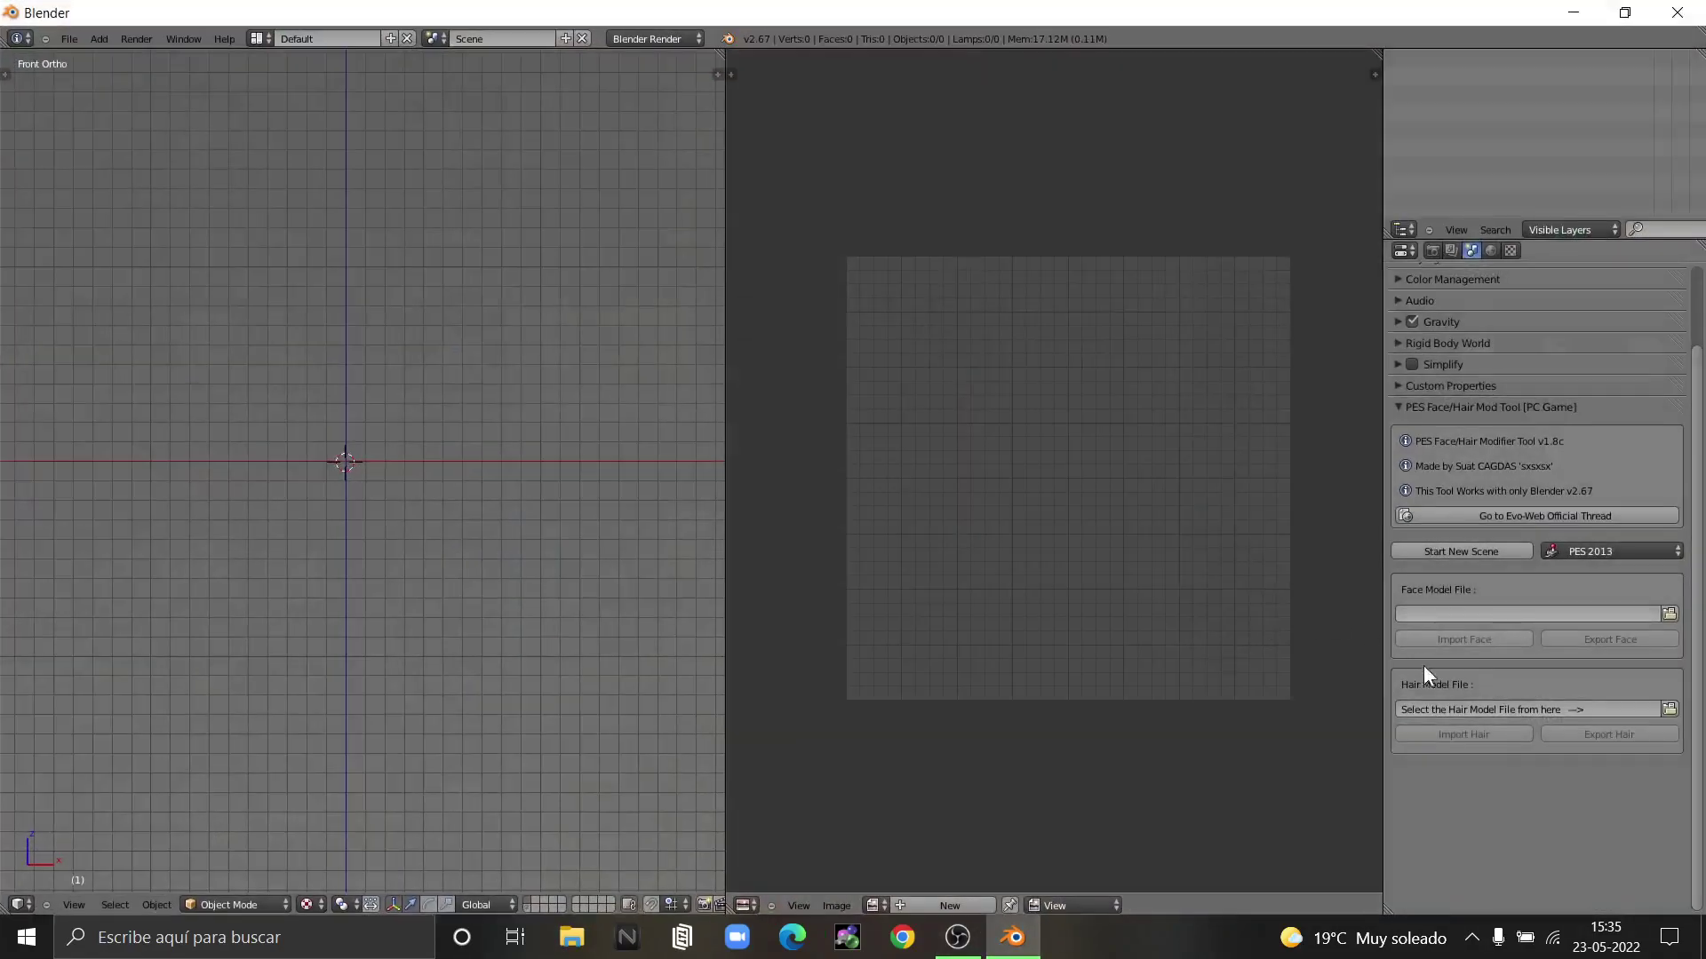
pyautogui.click(1670, 614)
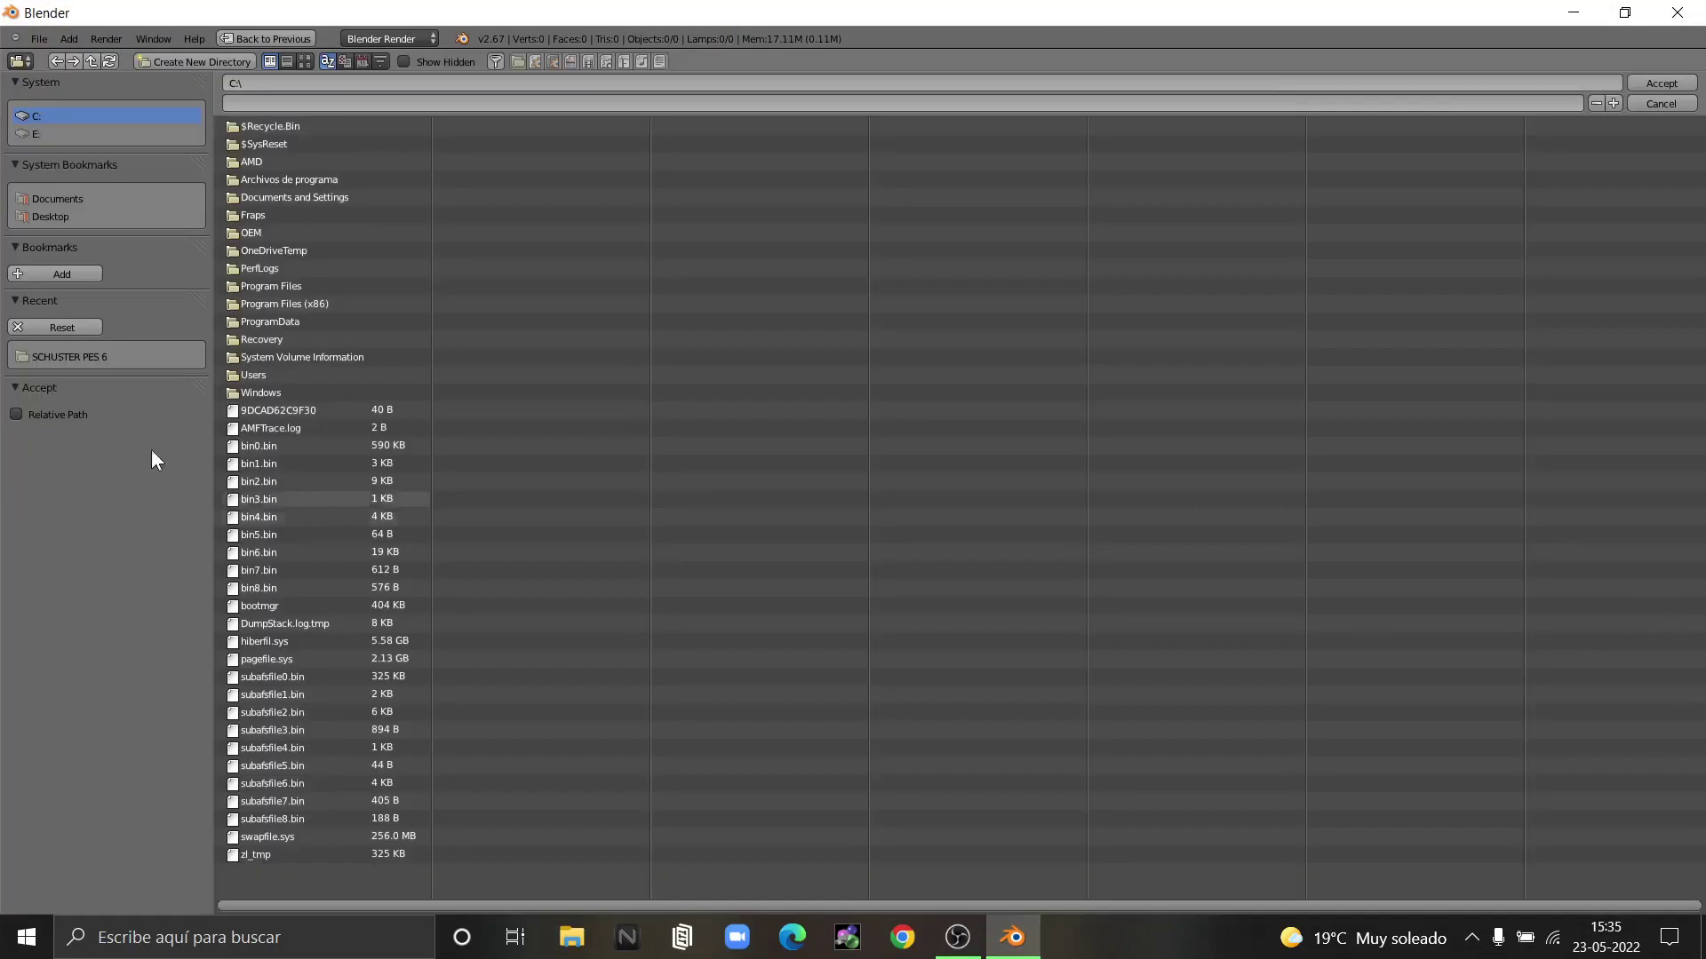
pyautogui.click(59, 218)
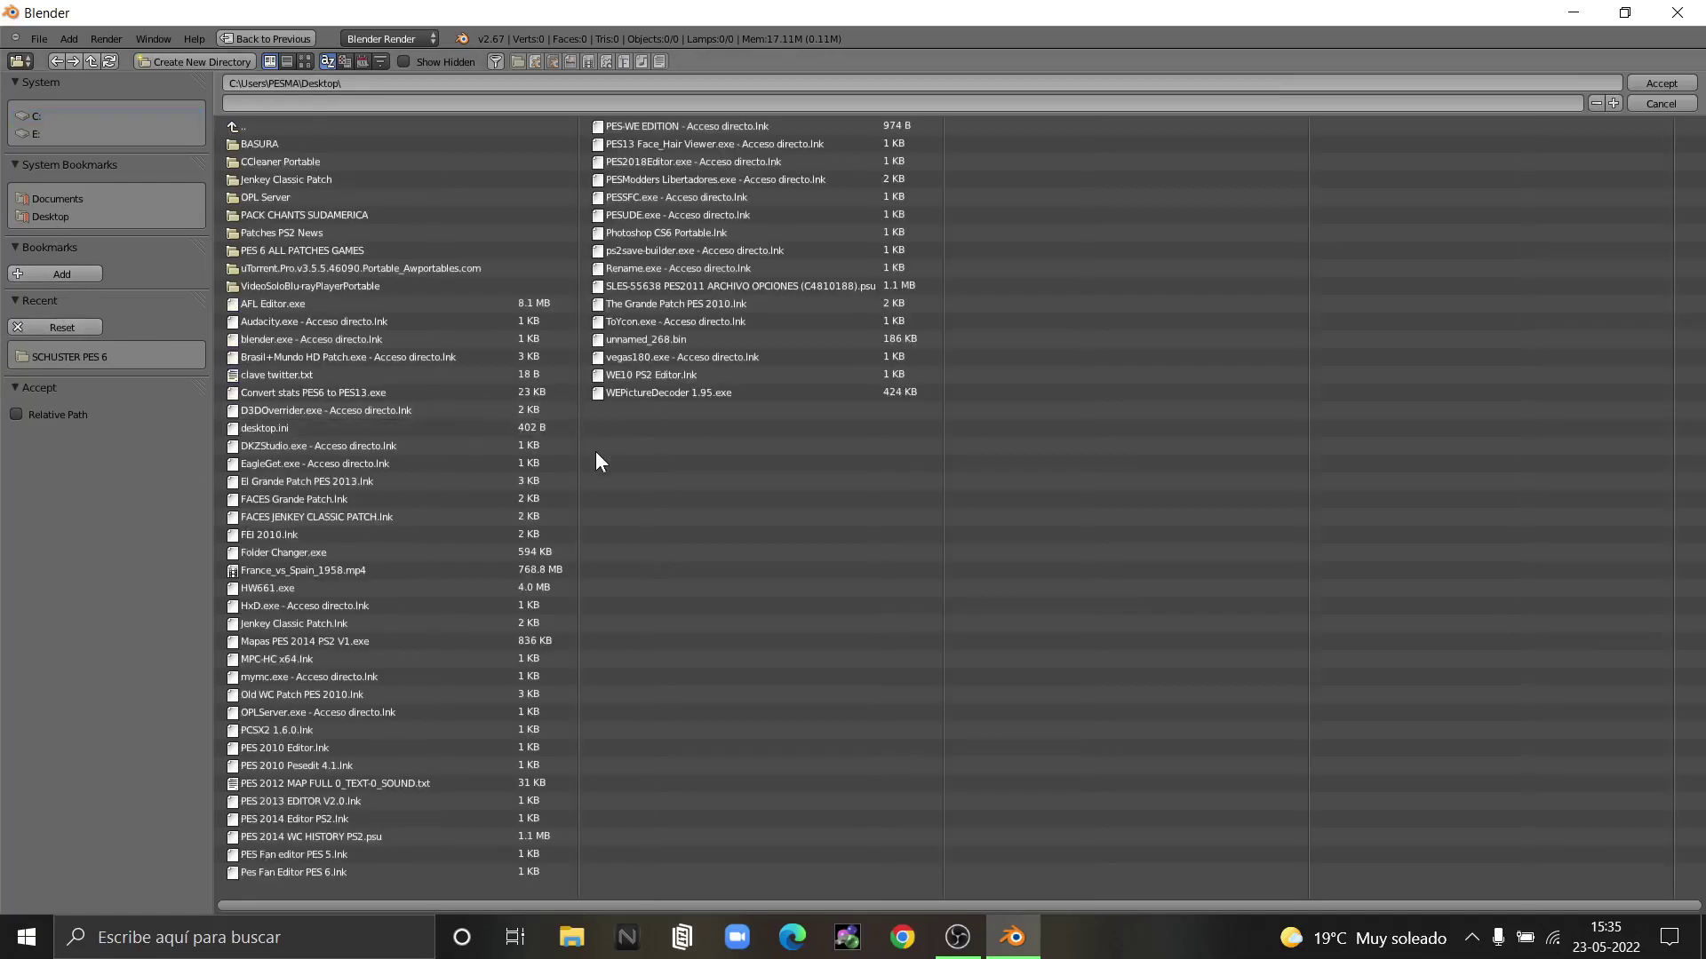
pyautogui.click(632, 339)
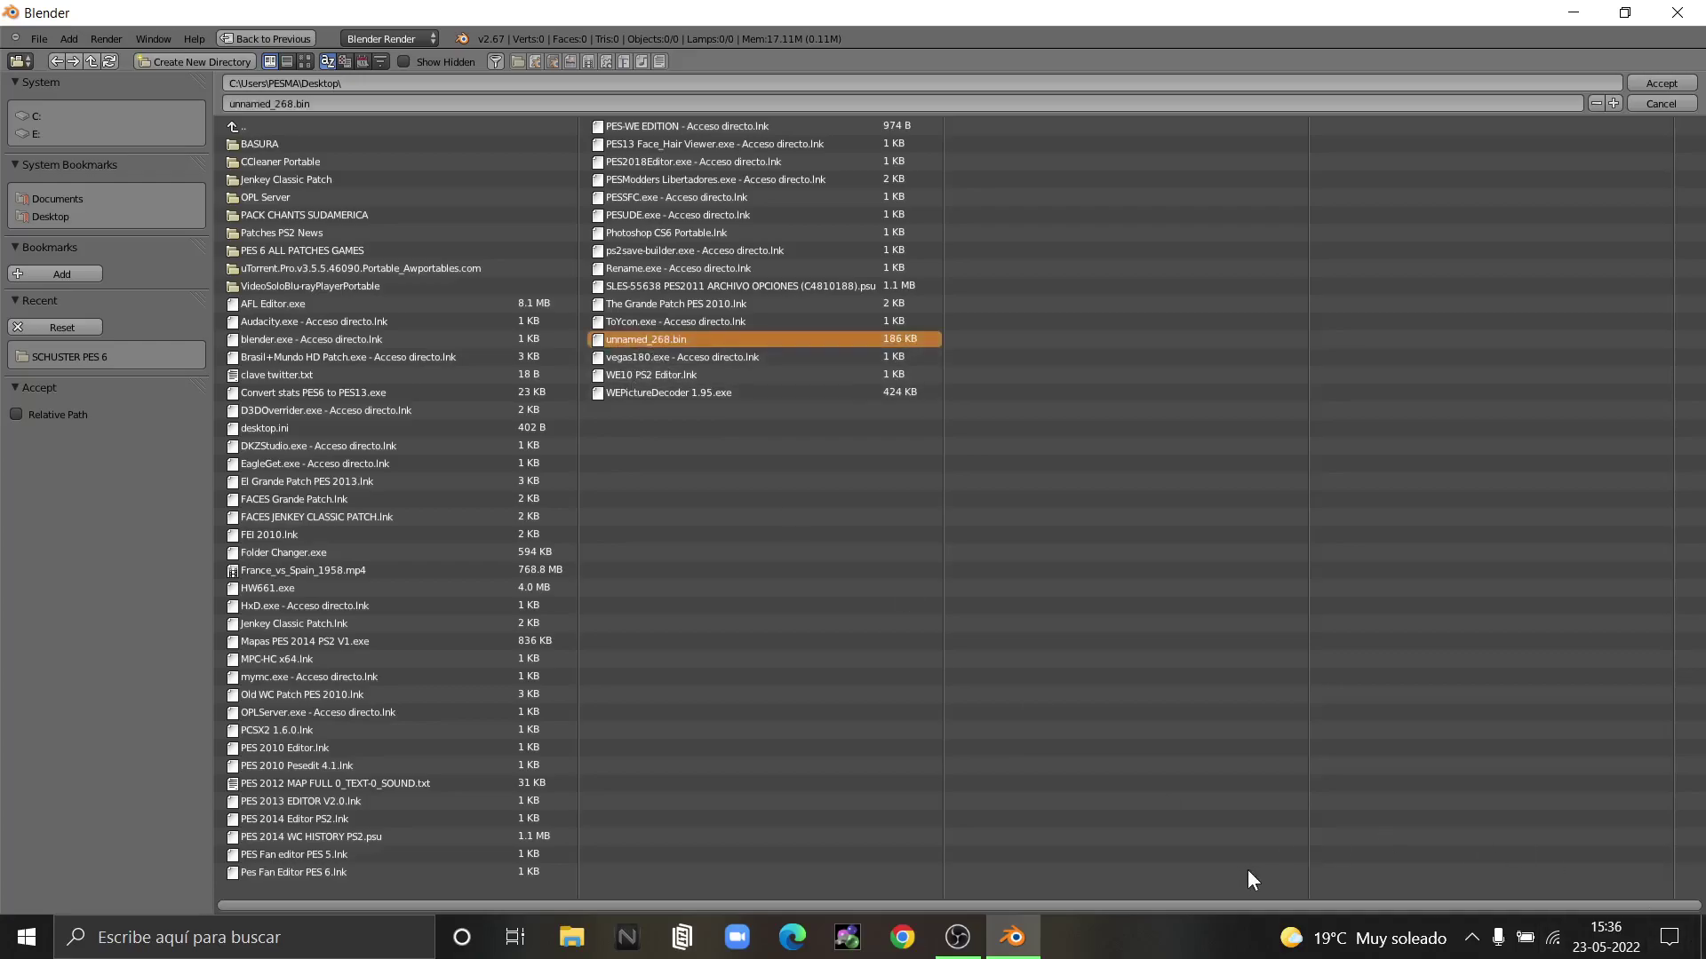
pyautogui.click(1659, 82)
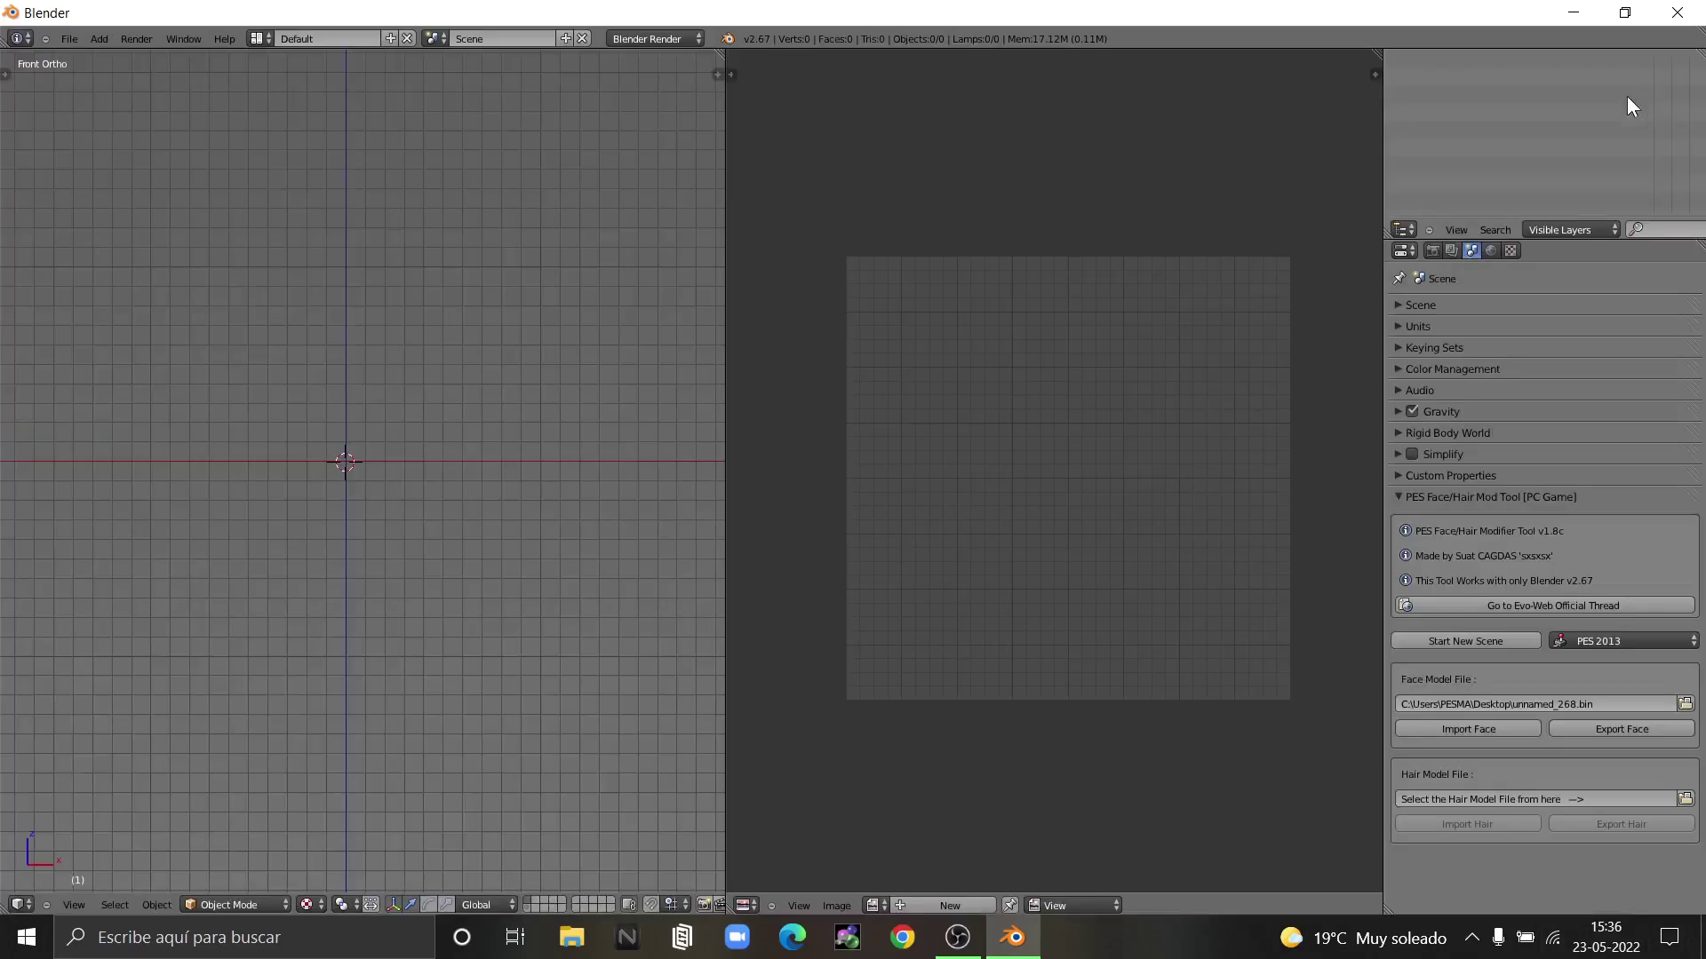
pyautogui.click(1465, 728)
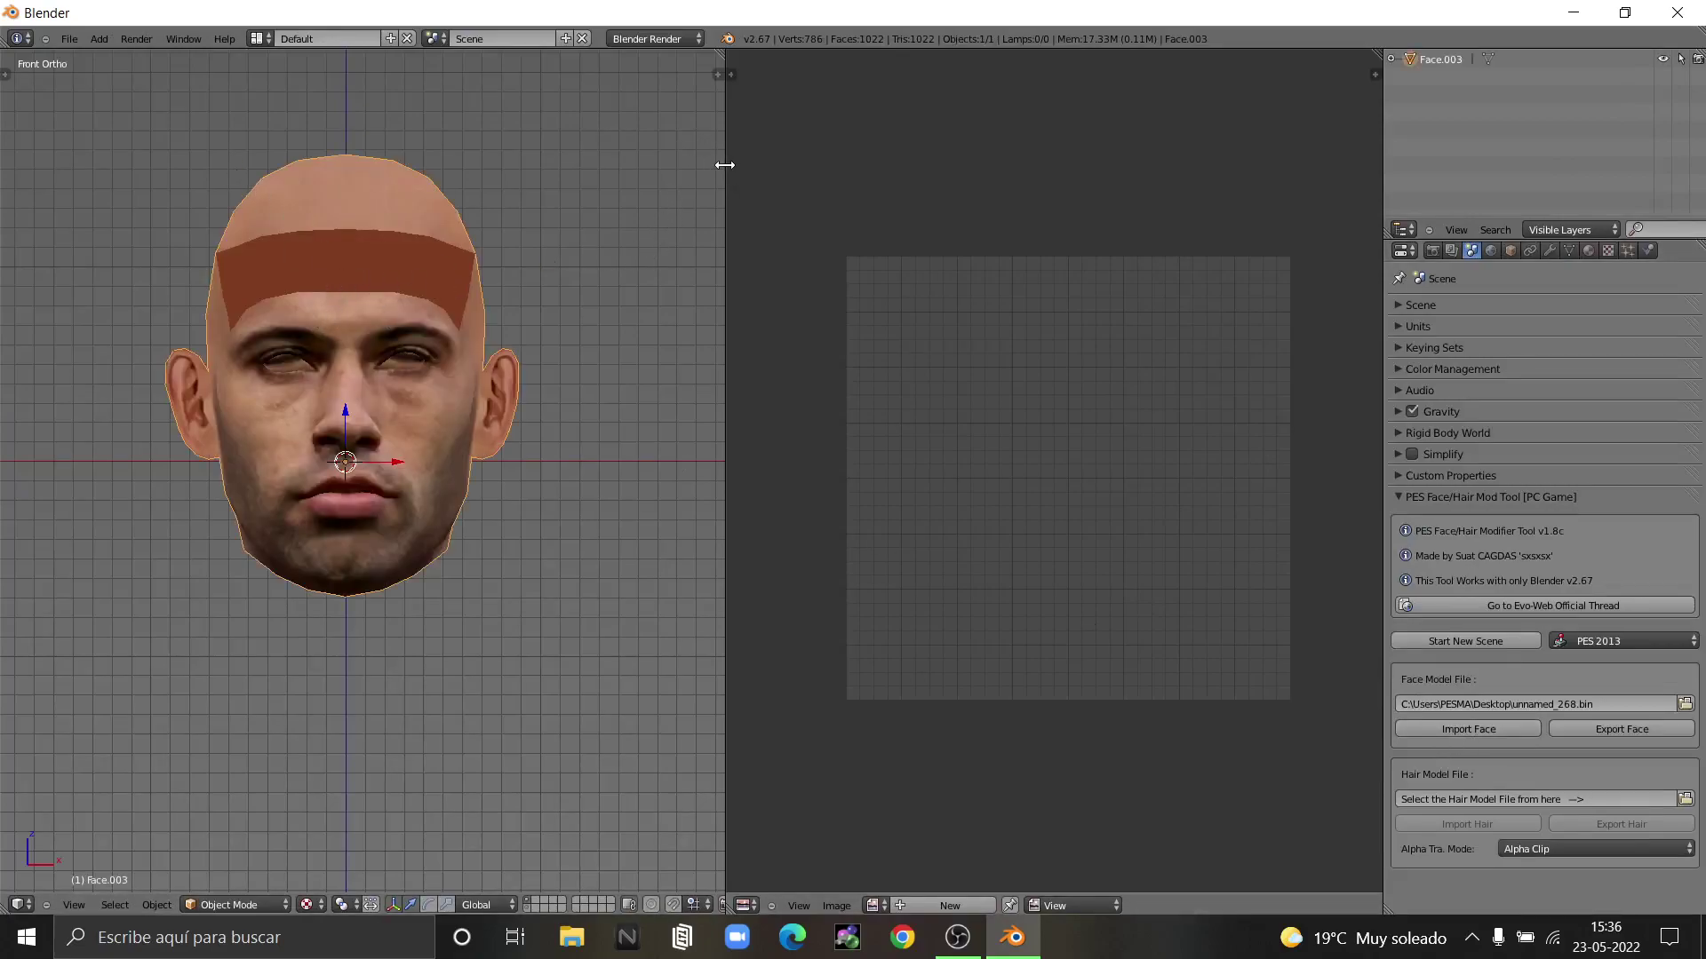
# - Widen the 3D viewport and enlarge the view of the imported face
pyautogui.moveTo(725, 165); pyautogui.dragTo(977, 175)
pyautogui.scroll(-2, 739, 451)
pyautogui.scroll(3, 565, 266)
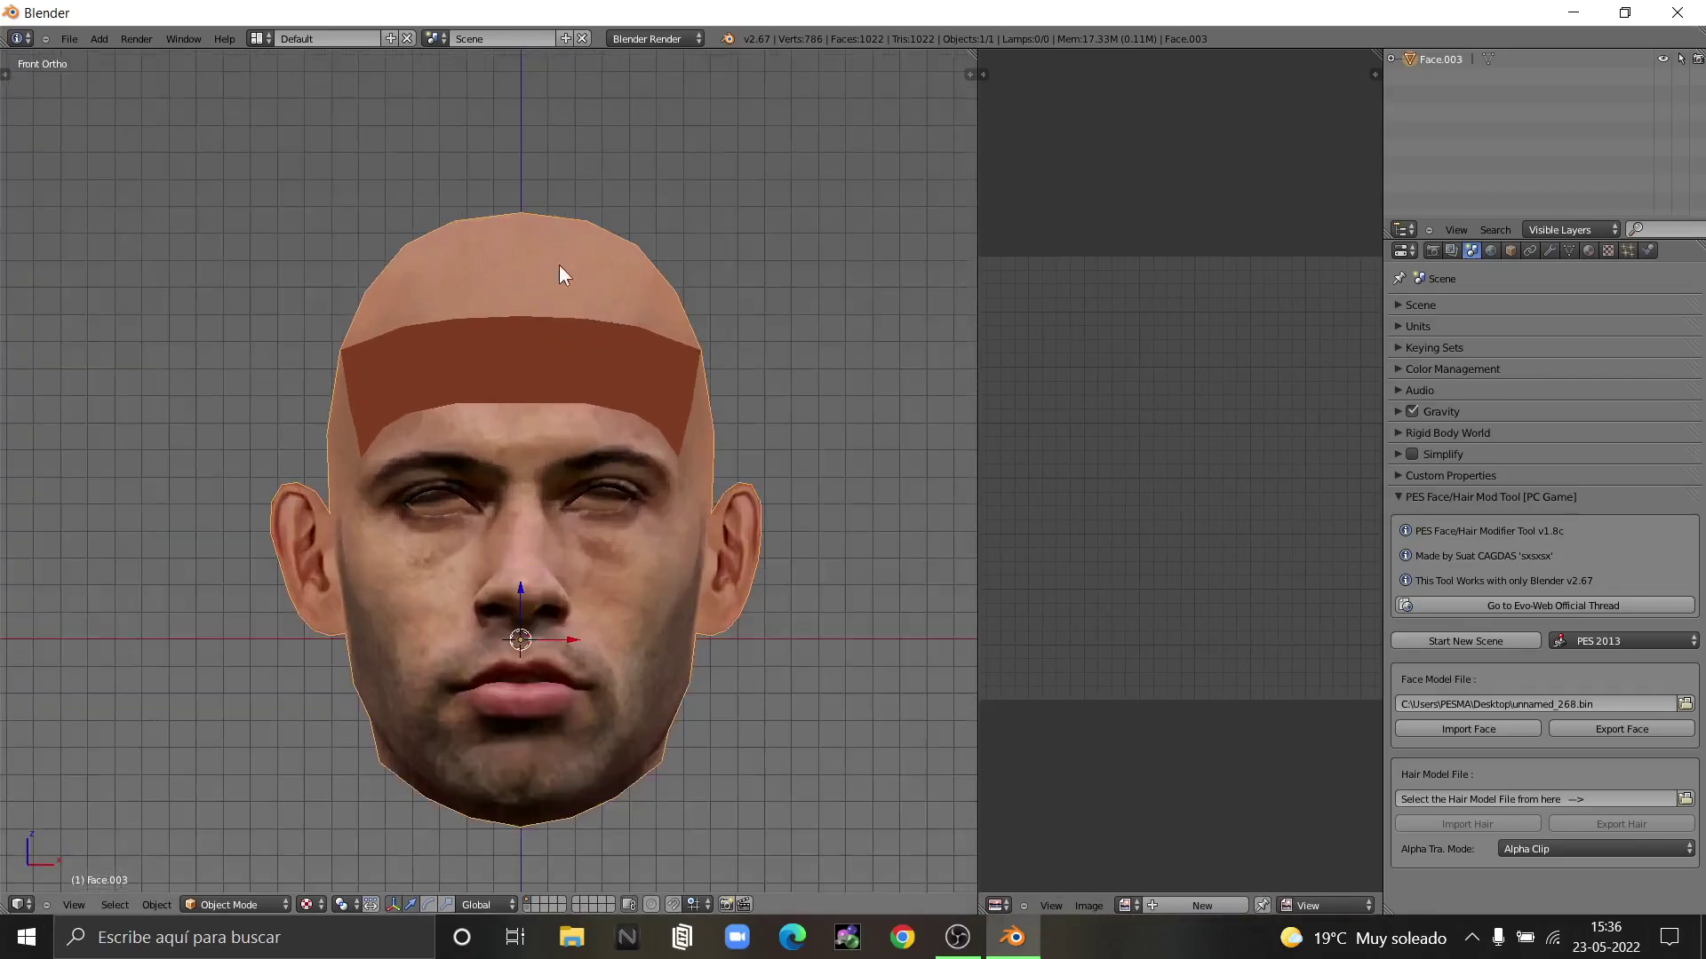
# - Switch the imported face from Object Mode to Edit Mode
pyautogui.scroll(1, 560, 267)
pyautogui.click(233, 905)
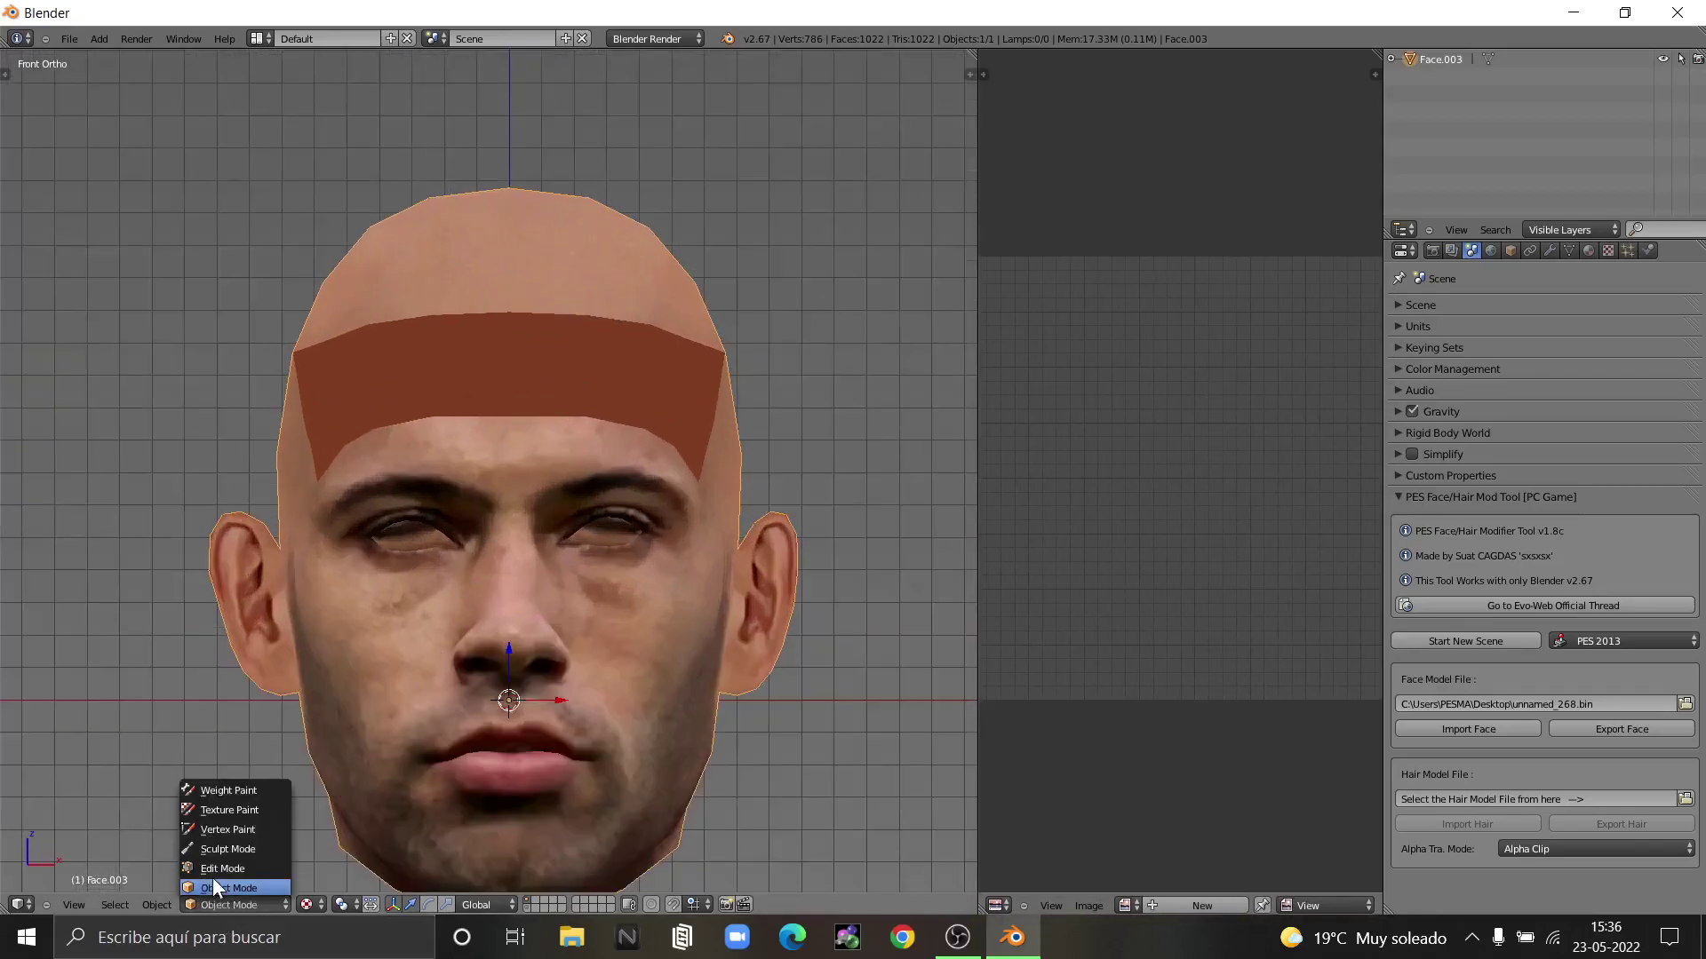
pyautogui.click(222, 868)
pyautogui.scroll(-2, 450, 334)
pyautogui.scroll(2, 706, 360)
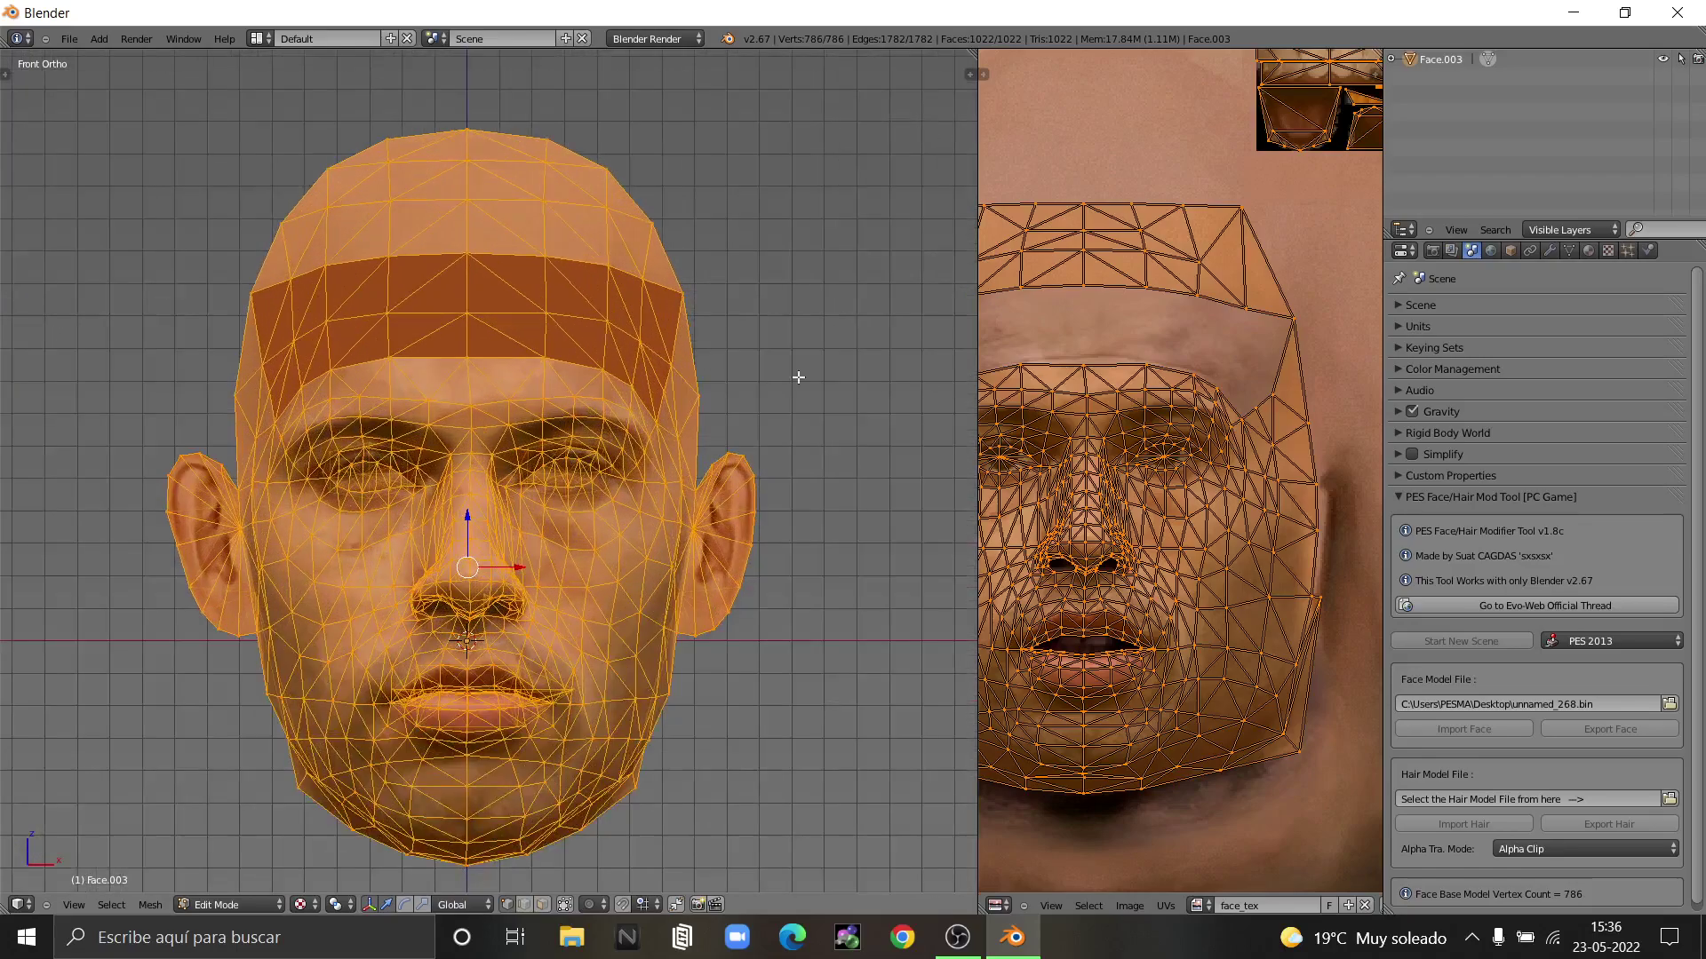
# - Widen the UV editor and frame the whole face texture with its UV layout
pyautogui.scroll(-2, 1236, 386)
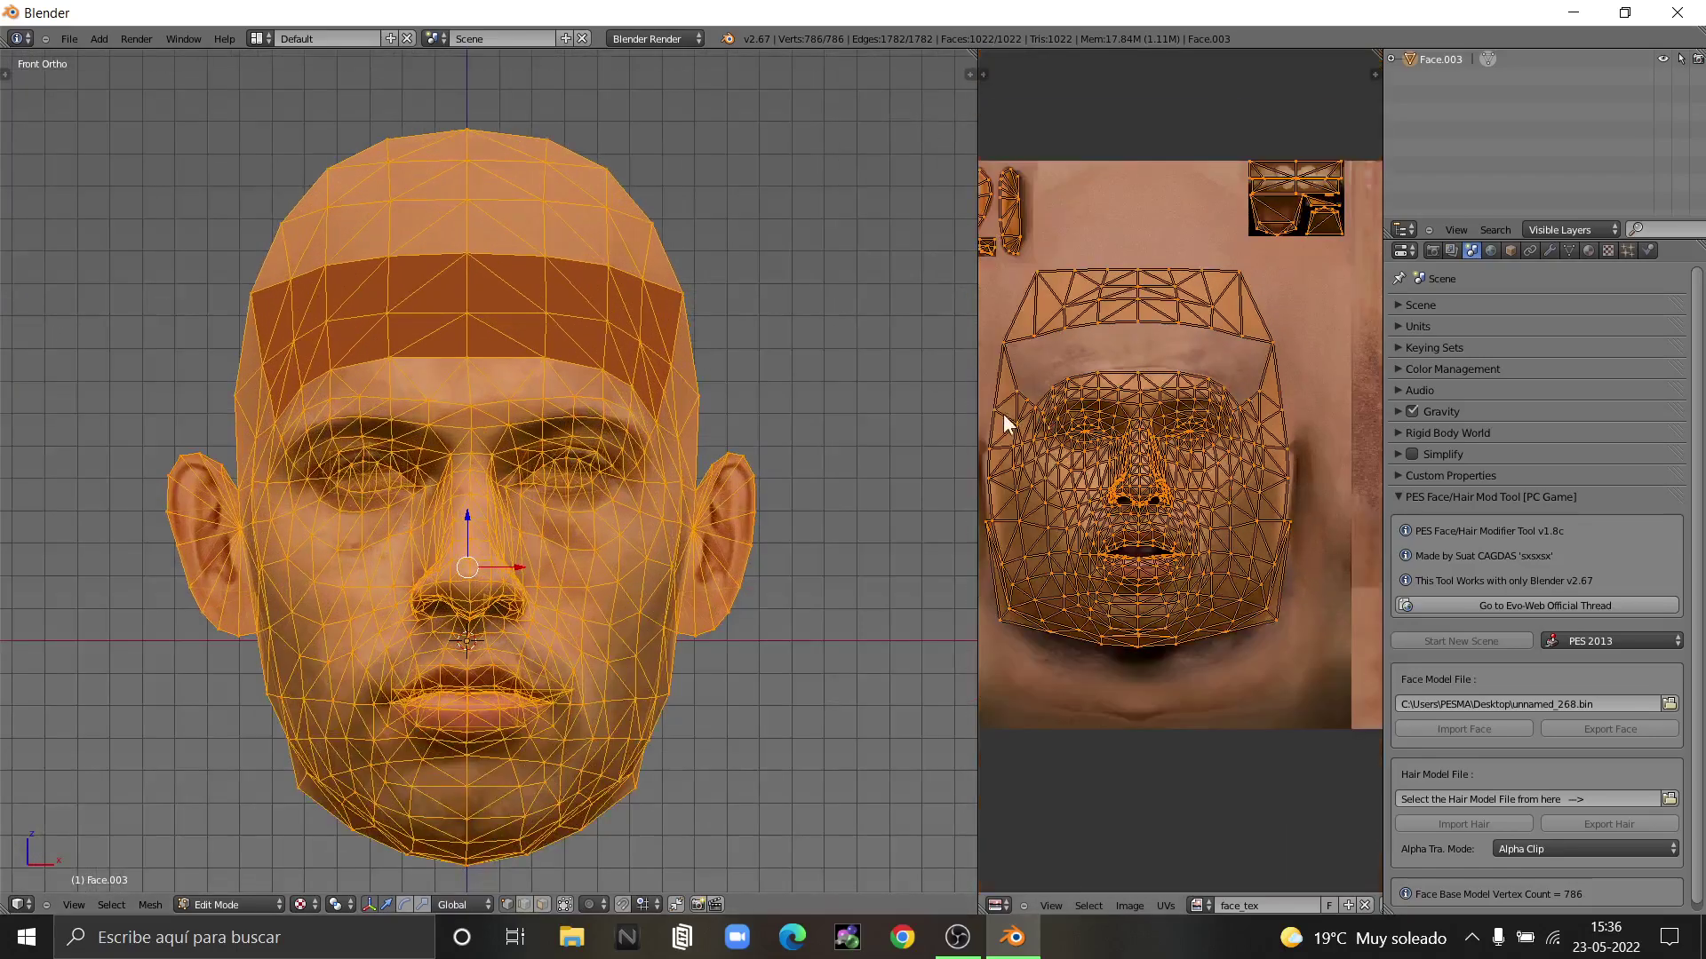
pyautogui.moveTo(978, 419); pyautogui.dragTo(725, 419)
pyautogui.scroll(3, 910, 346)
pyautogui.scroll(-3, 1044, 372)
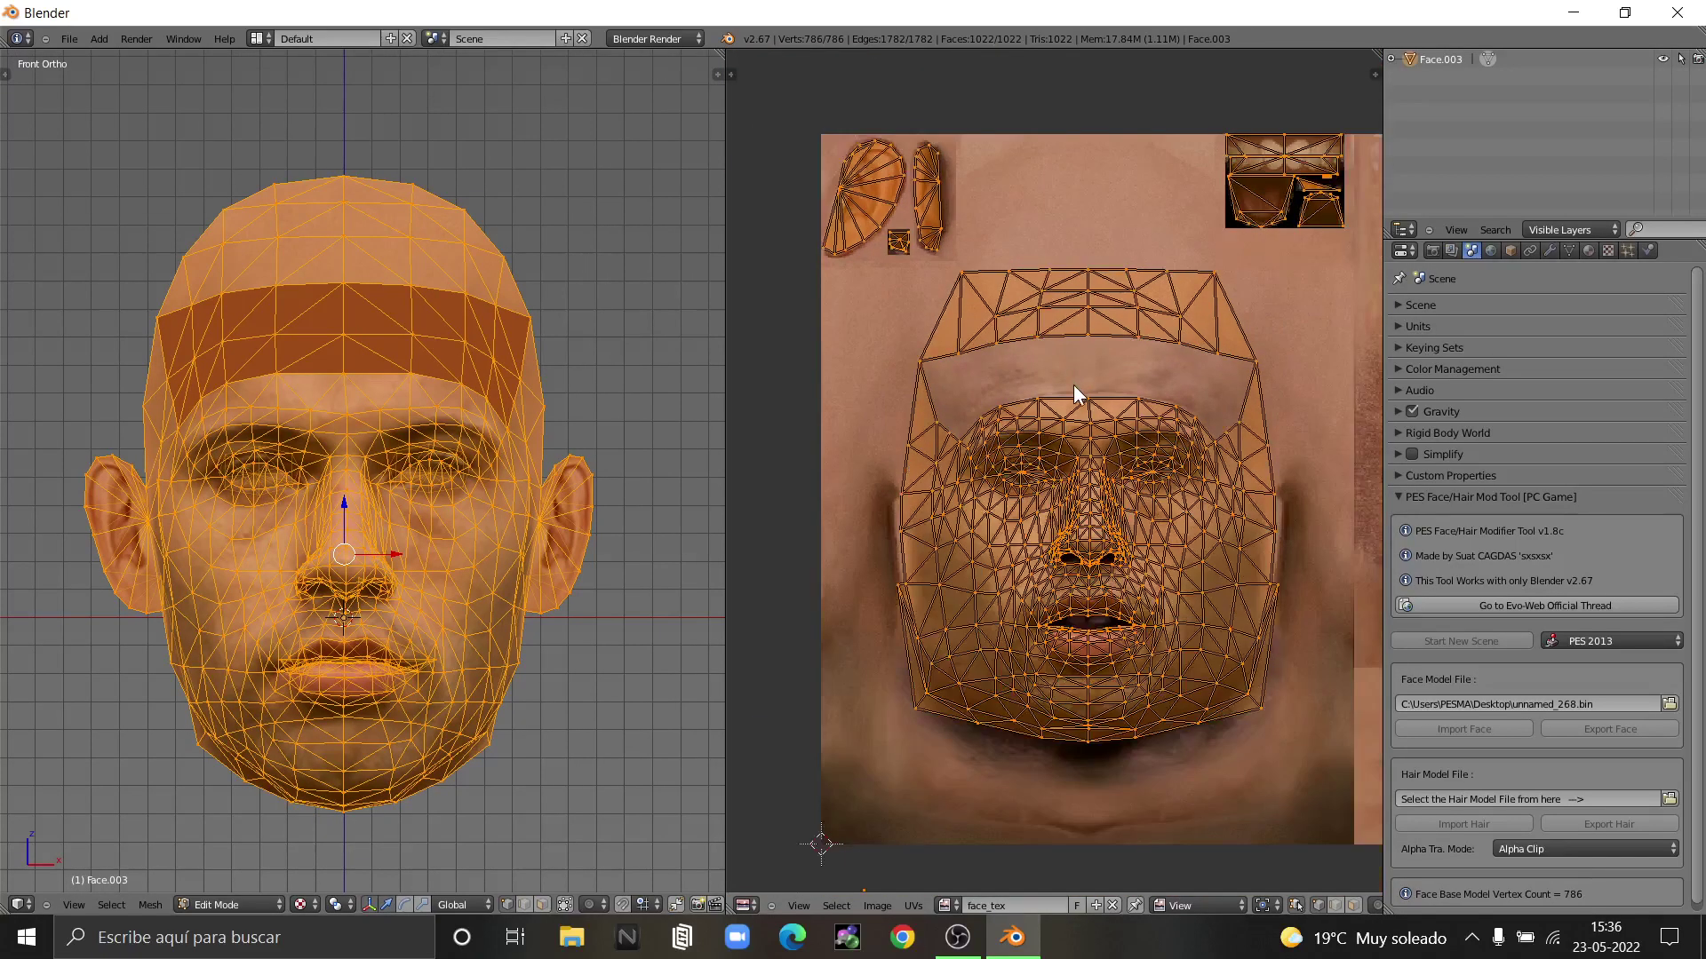
pyautogui.scroll(-1, 1073, 382)
pyautogui.scroll(2, 1104, 541)
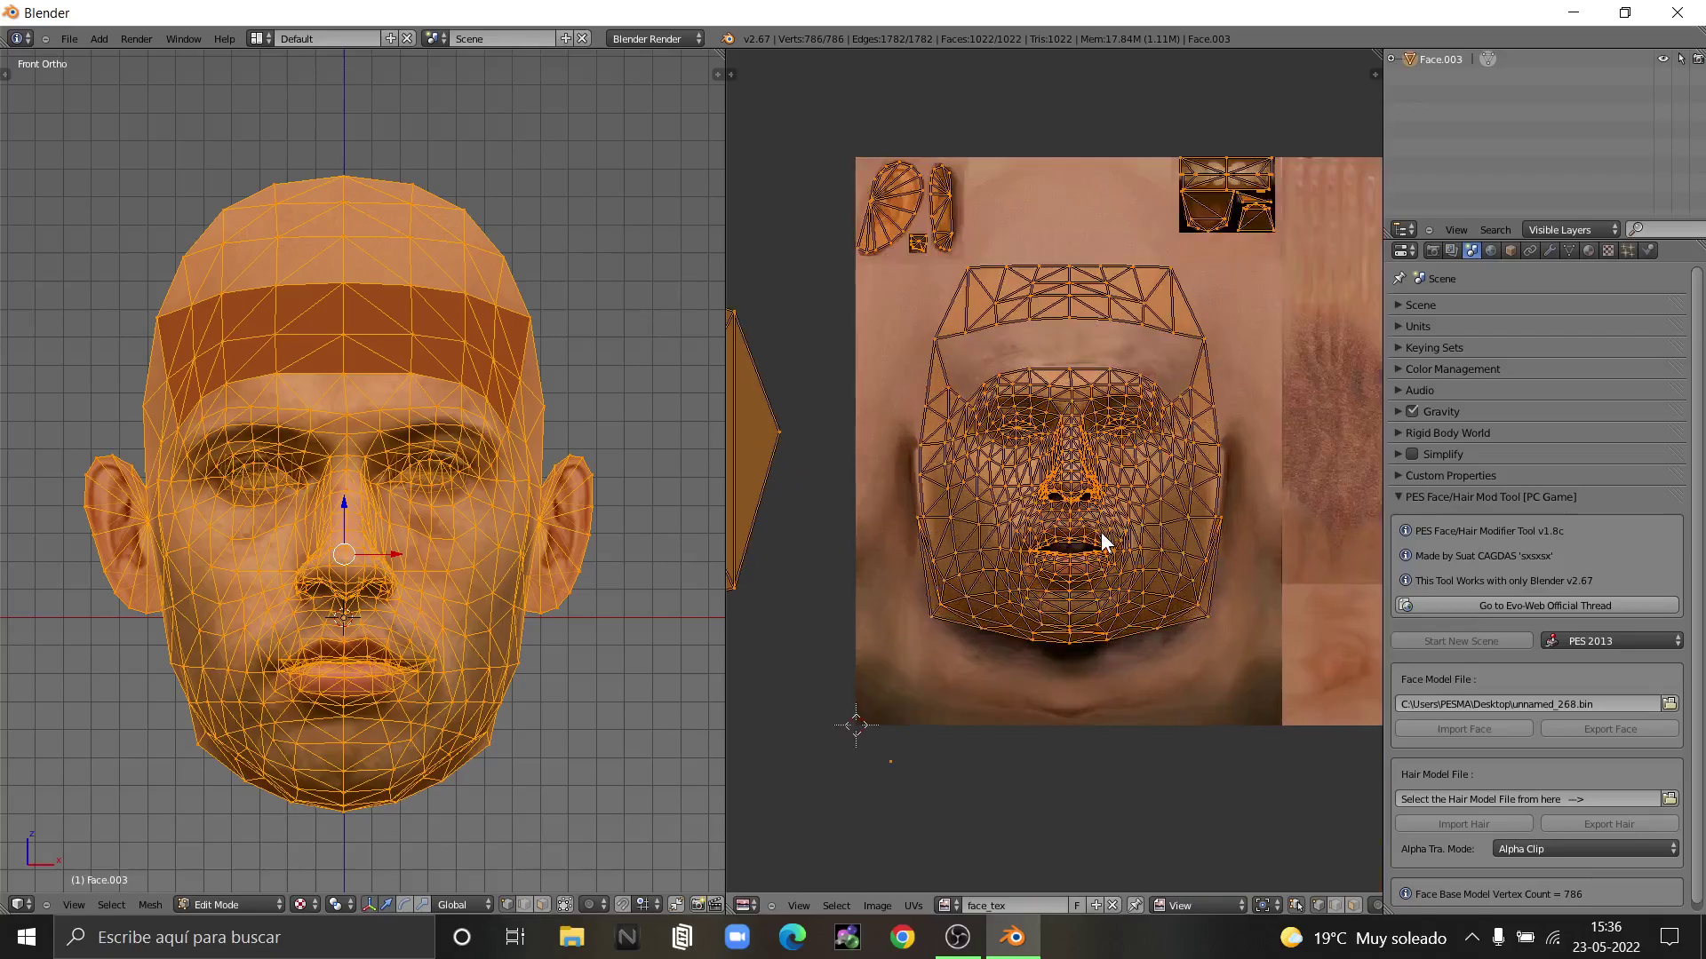
pyautogui.scroll(-1, 1105, 675)
pyautogui.scroll(-1, 1035, 606)
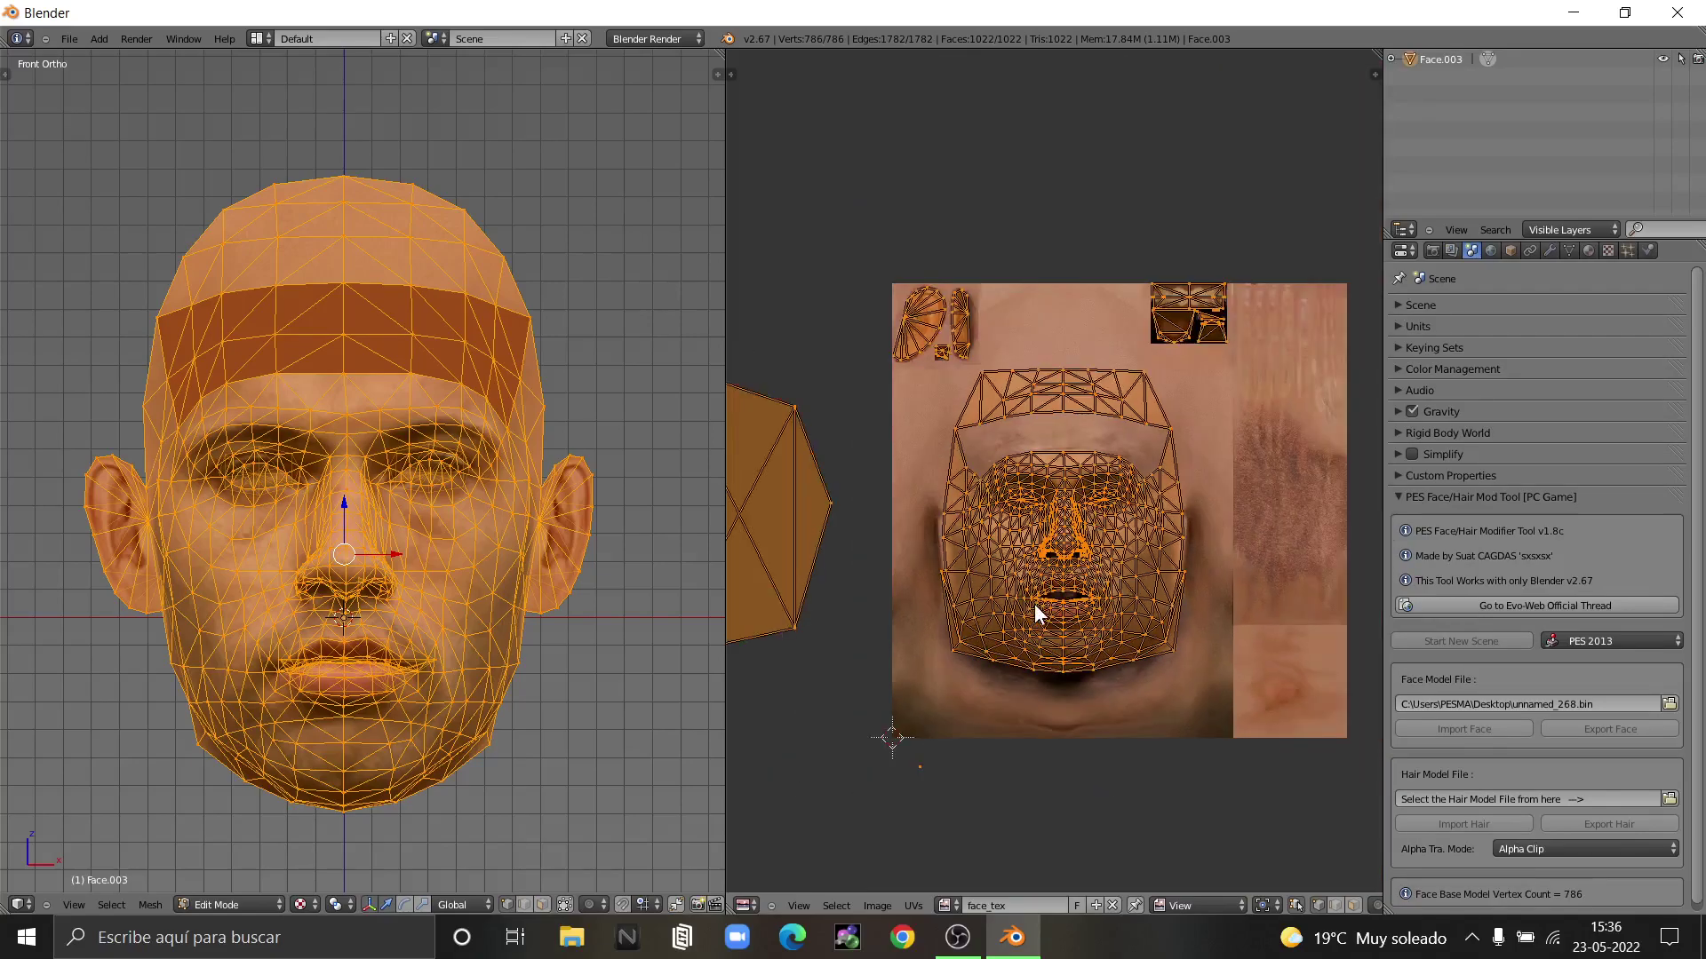
# - Deselect all UVs and select the collapsed forehead UVs just below the texture's lower-left corner
pyautogui.press('a')
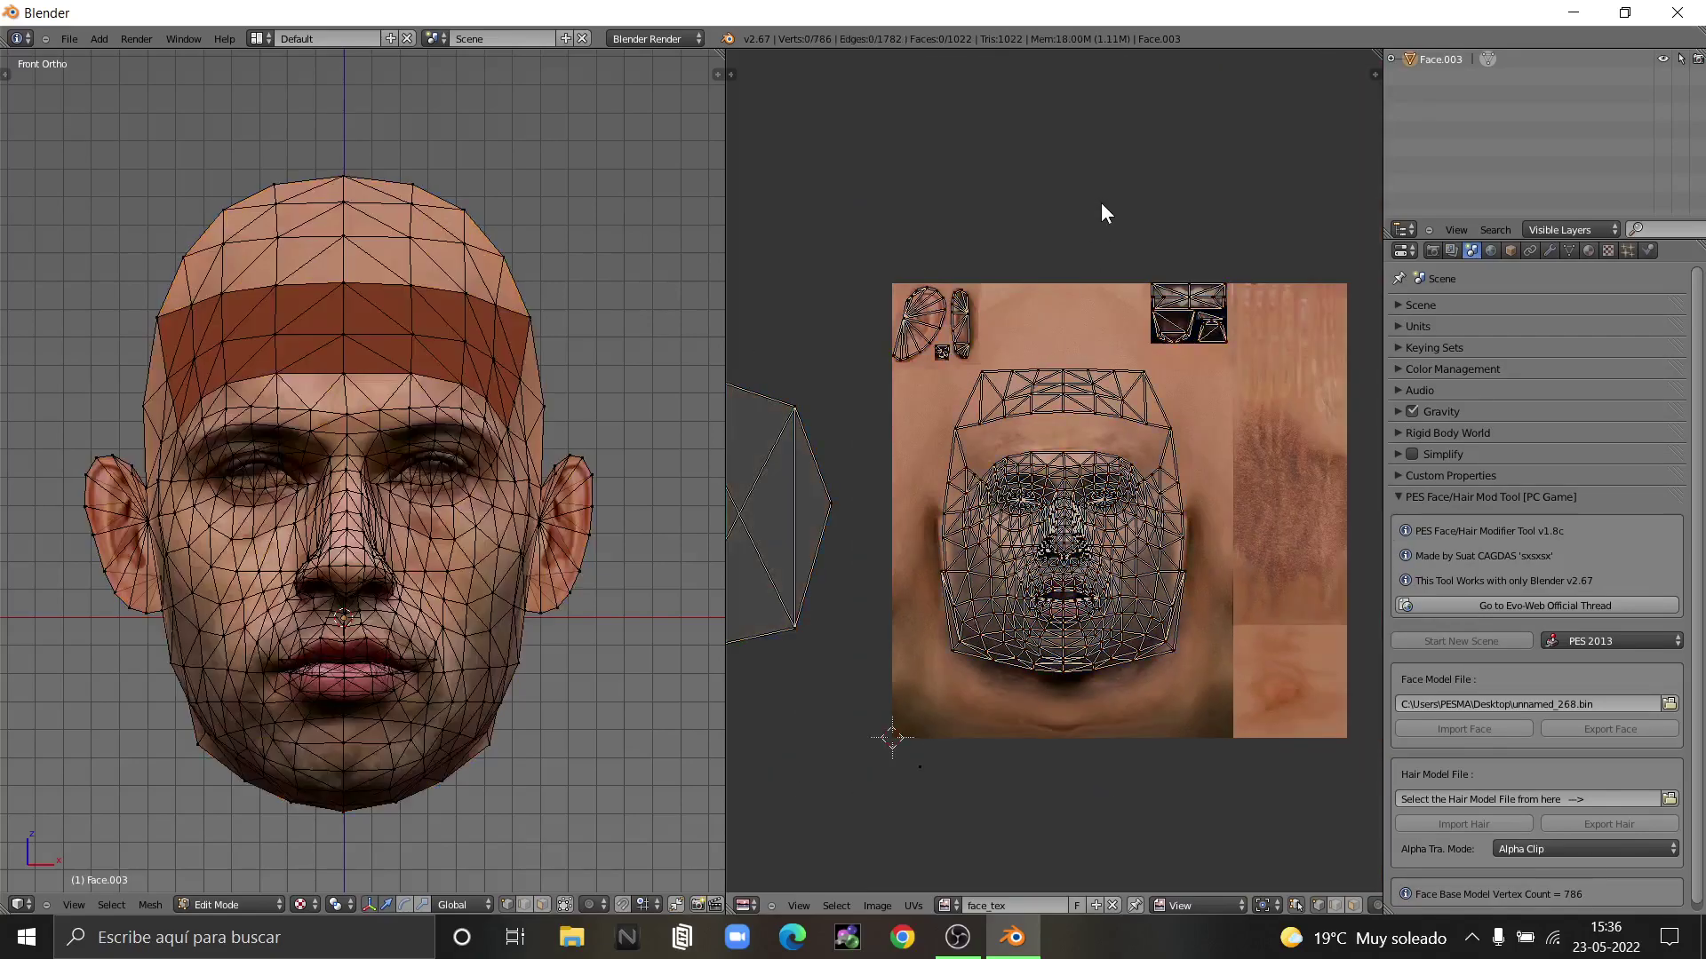
pyautogui.press('a')
pyautogui.press('a')
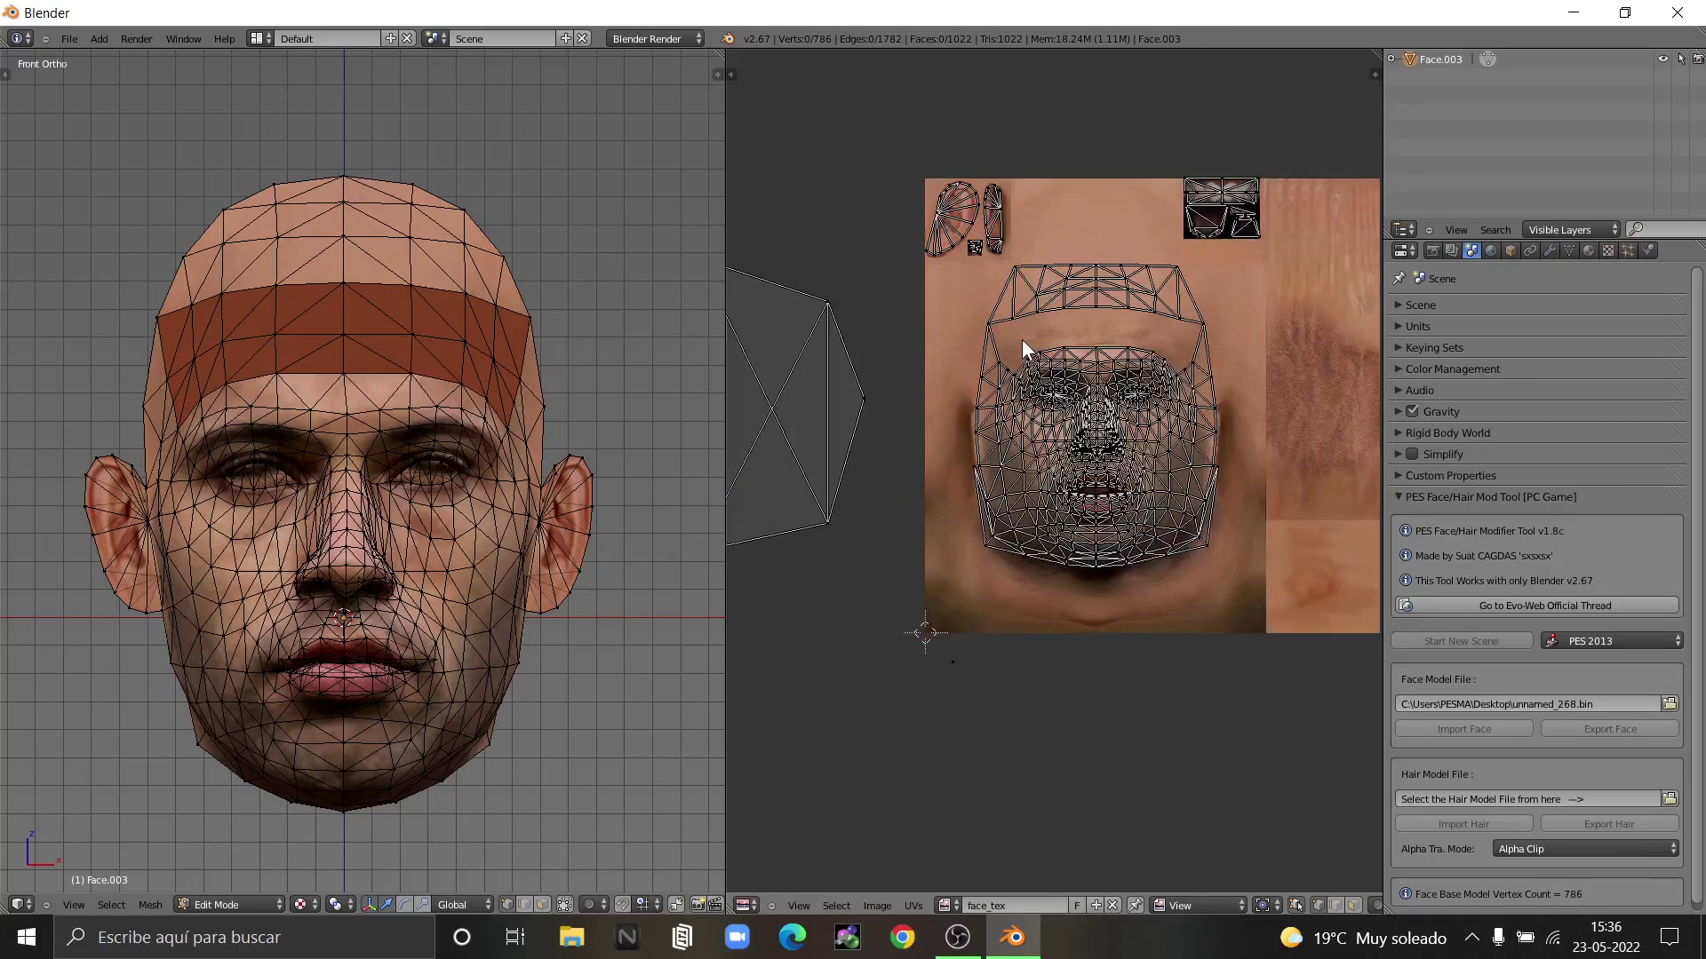
pyautogui.scroll(-1, 1049, 344)
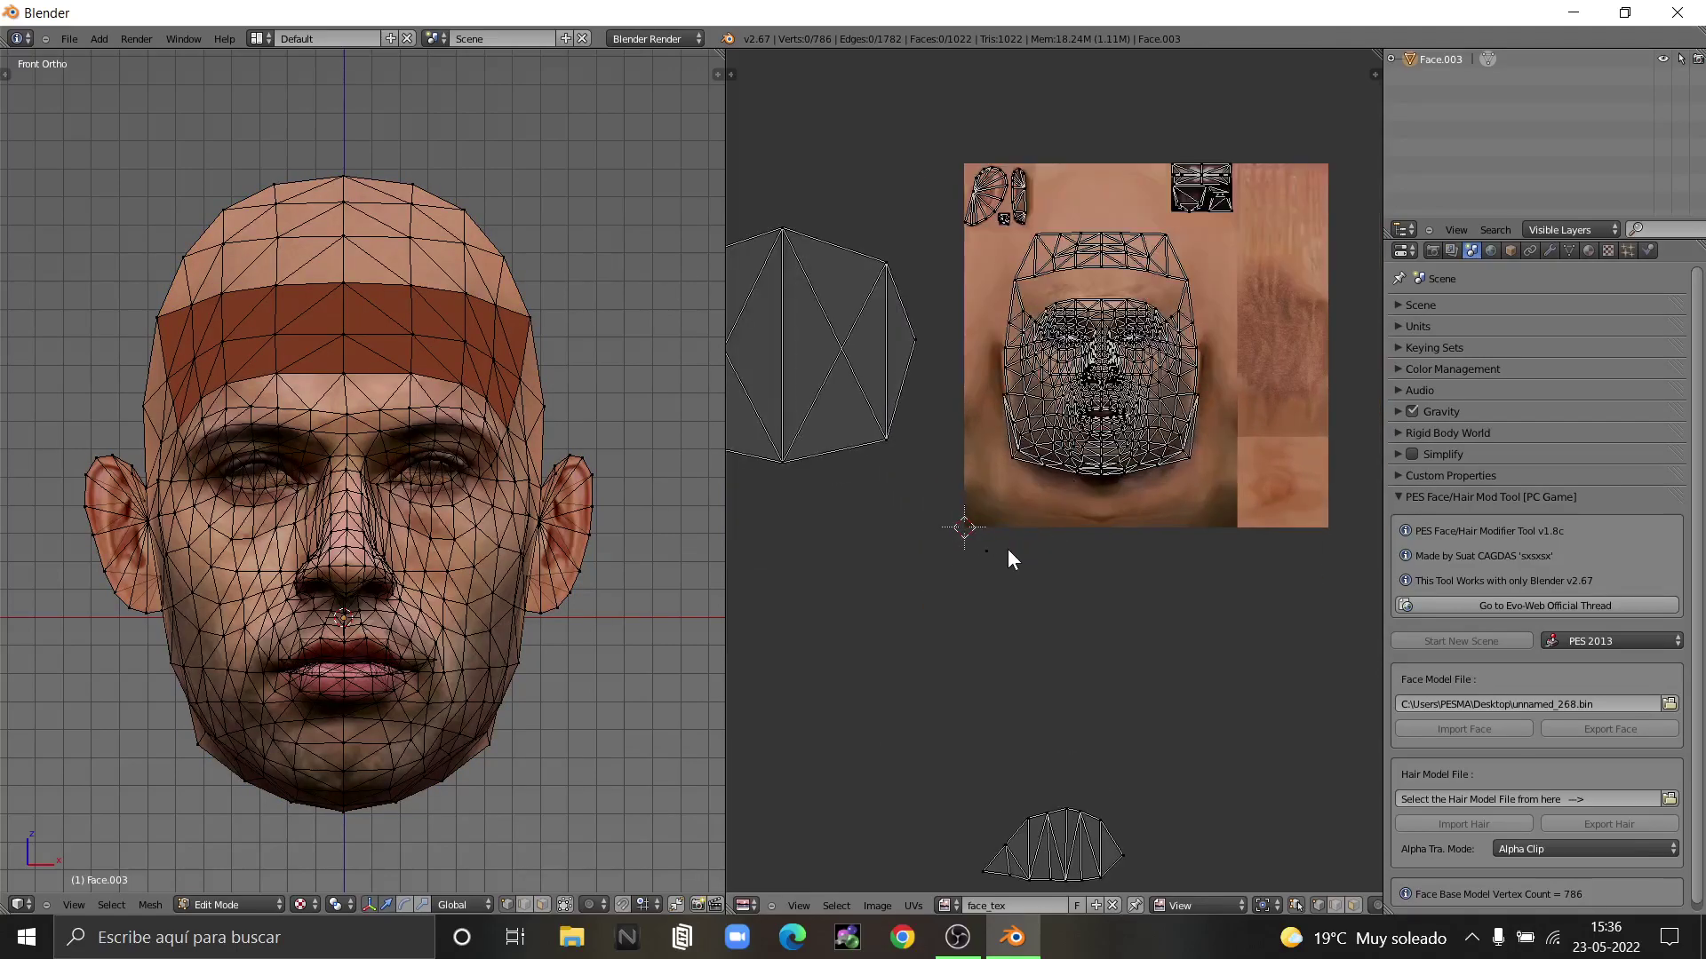
pyautogui.scroll(6, 1000, 554)
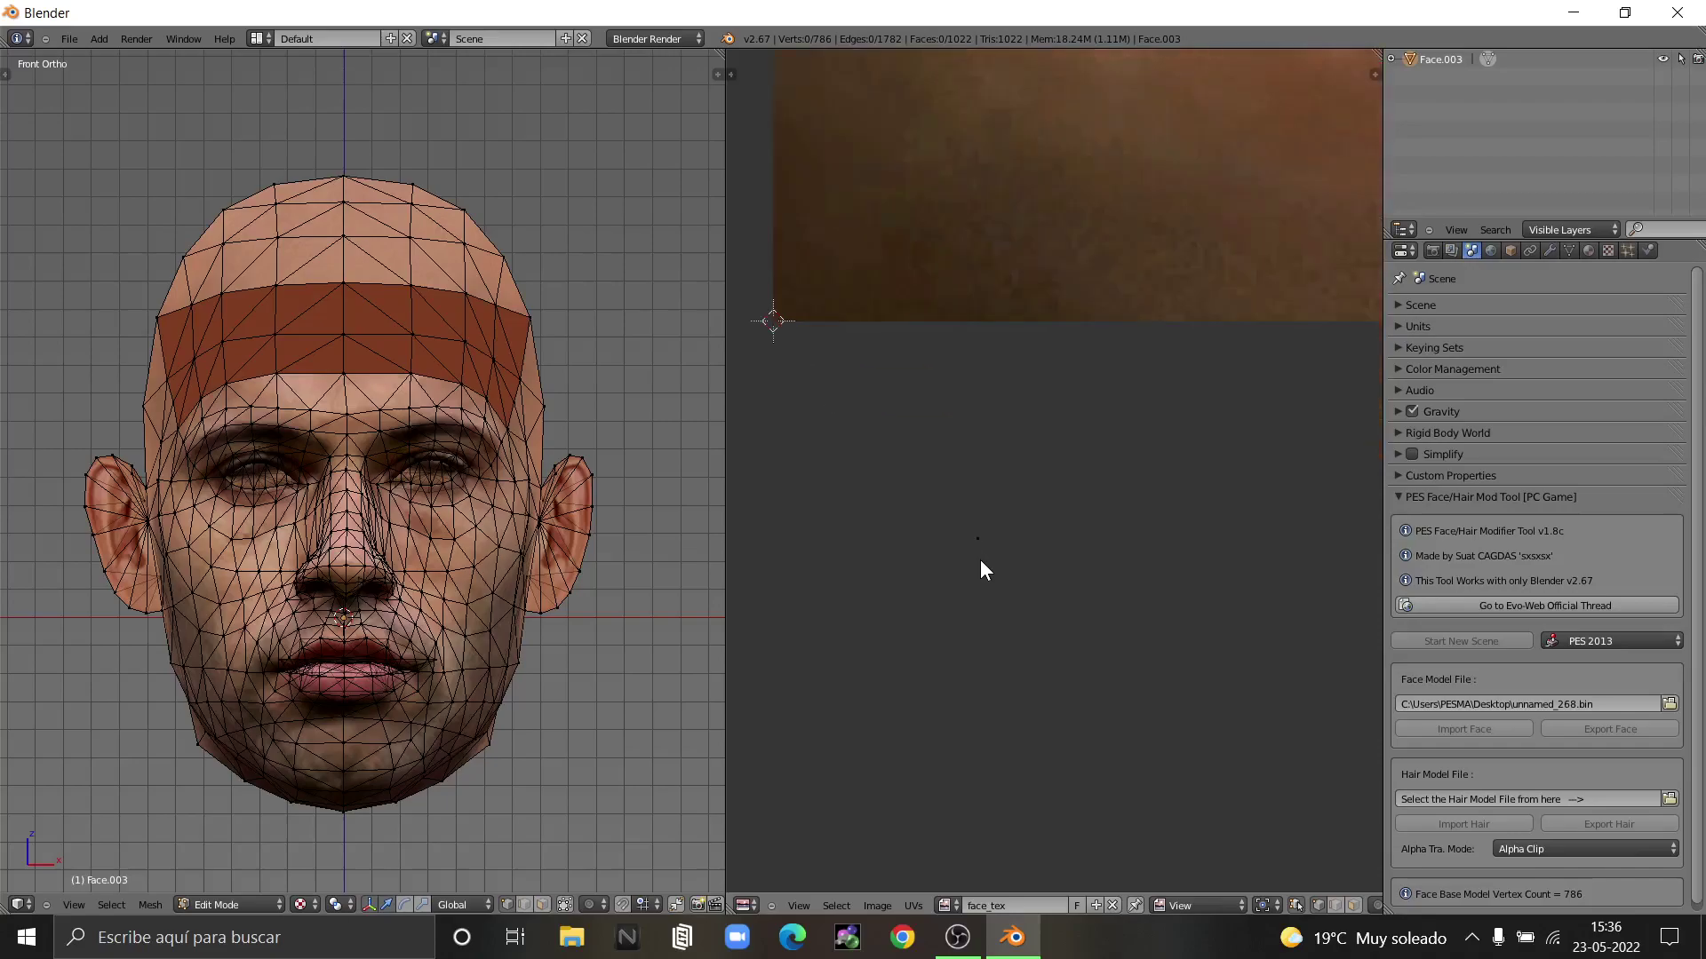
pyautogui.scroll(3, 979, 558)
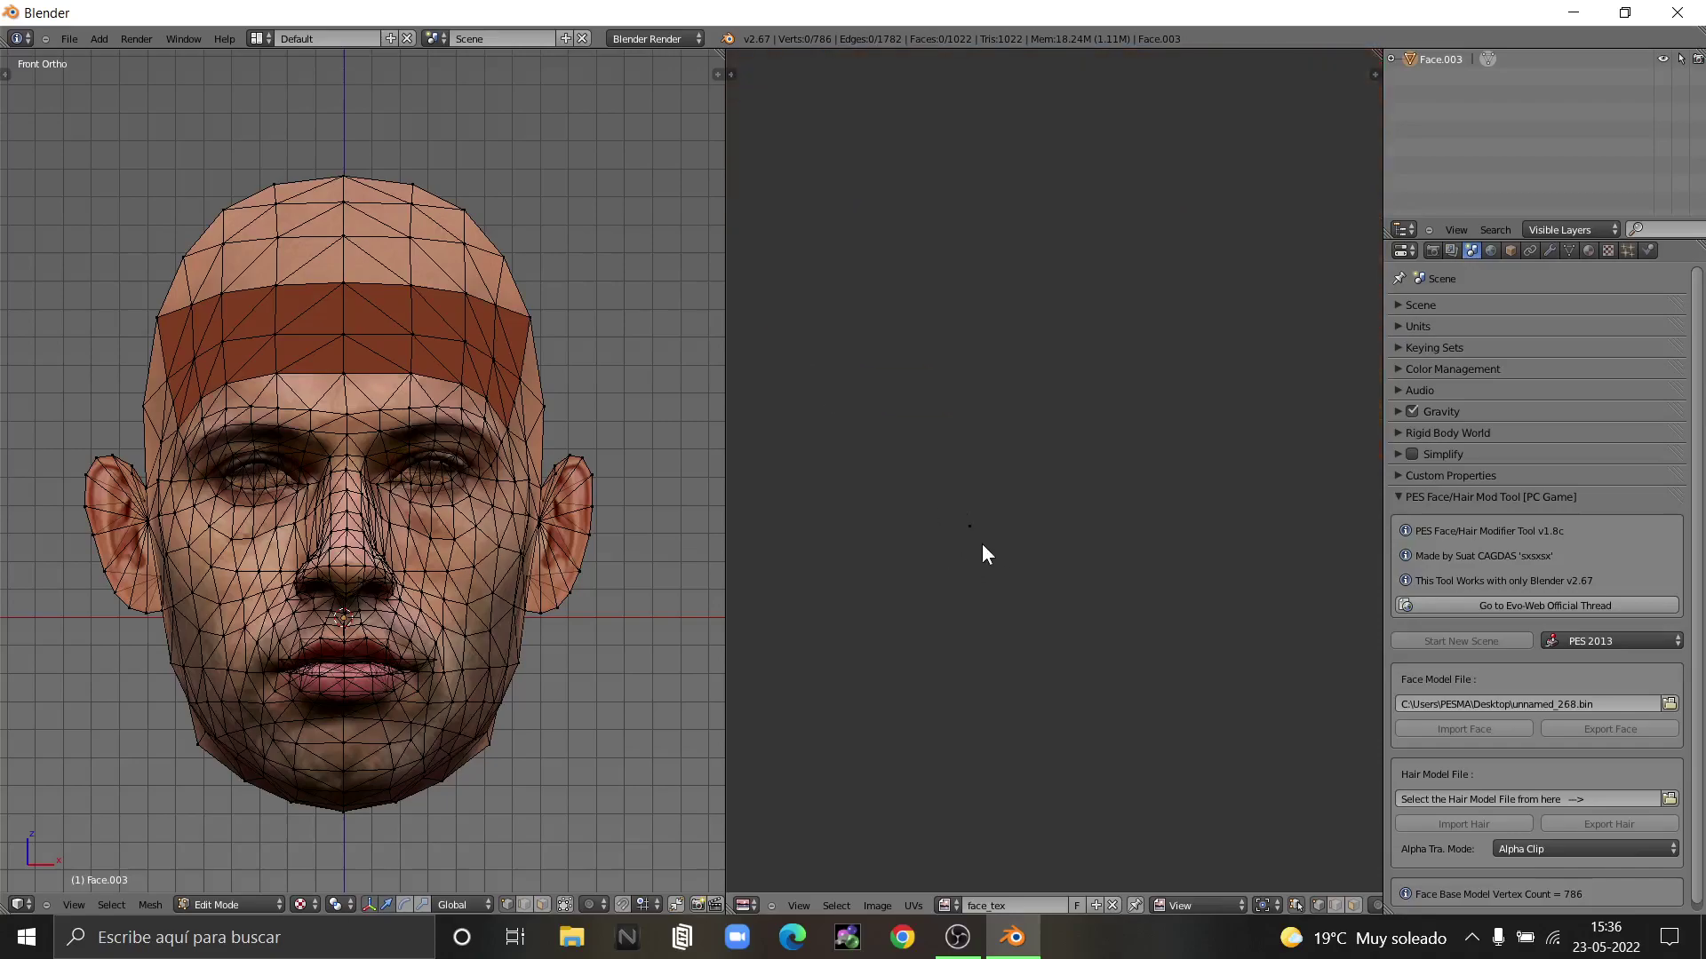
pyautogui.scroll(-2, 972, 574)
pyautogui.scroll(3, 973, 556)
pyautogui.click(984, 541)
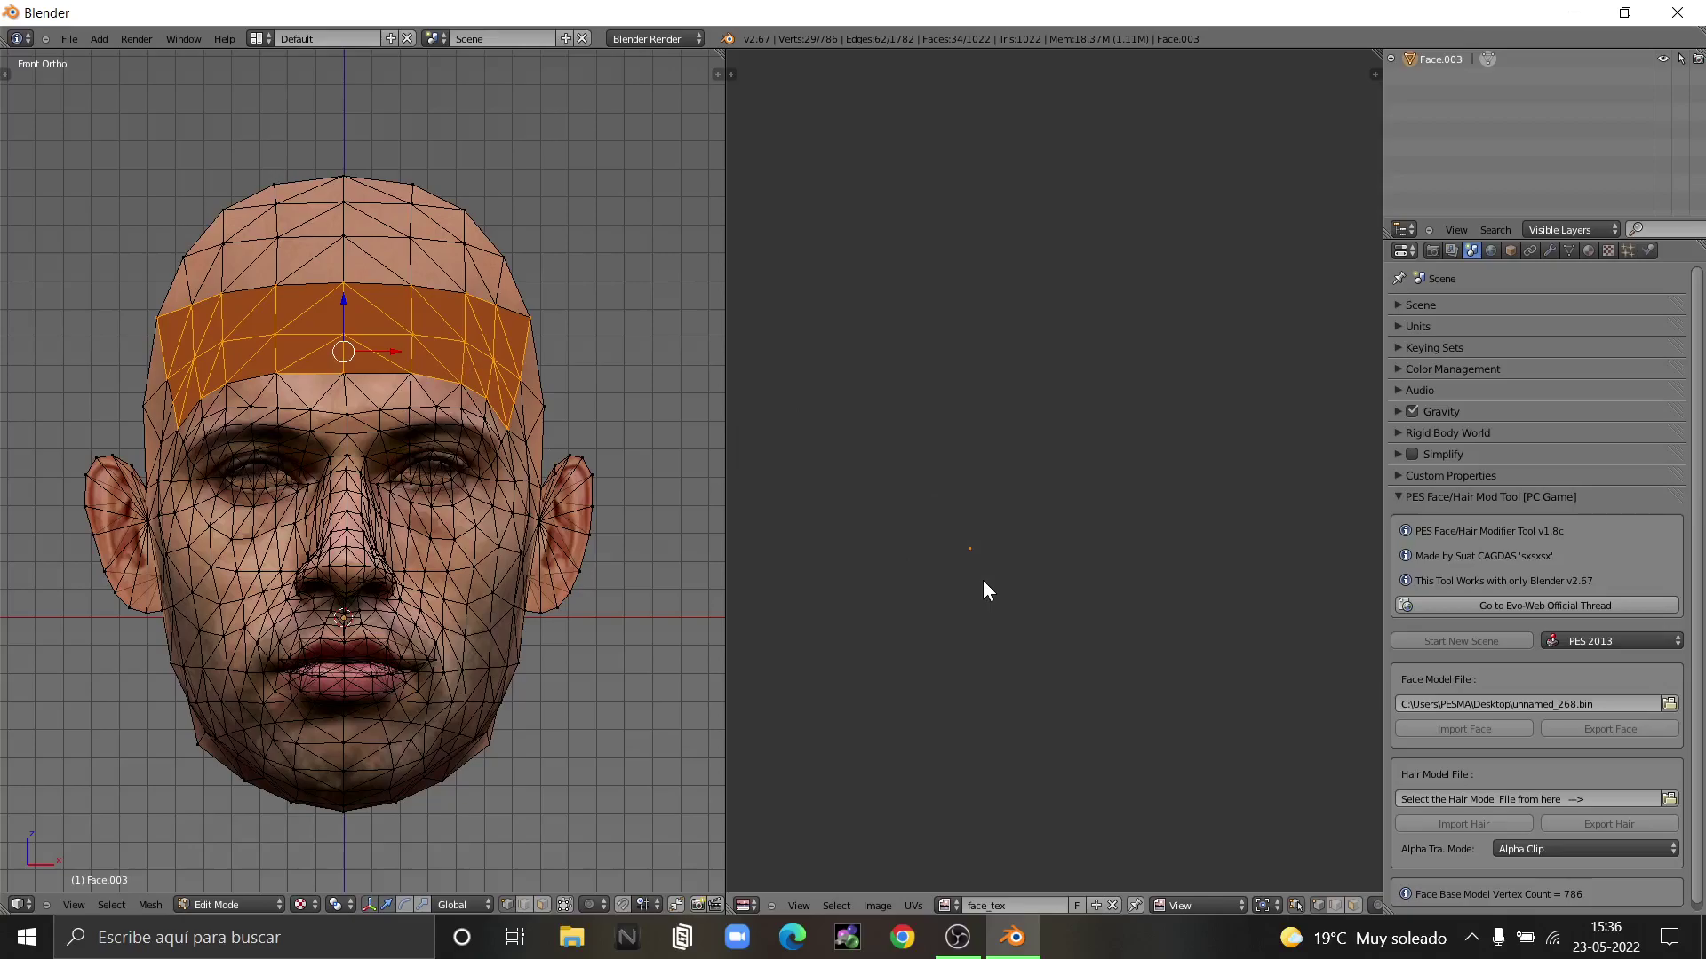
# - Try to enlarge the collapsed forehead UVs by scaling them up
pyautogui.press('s')
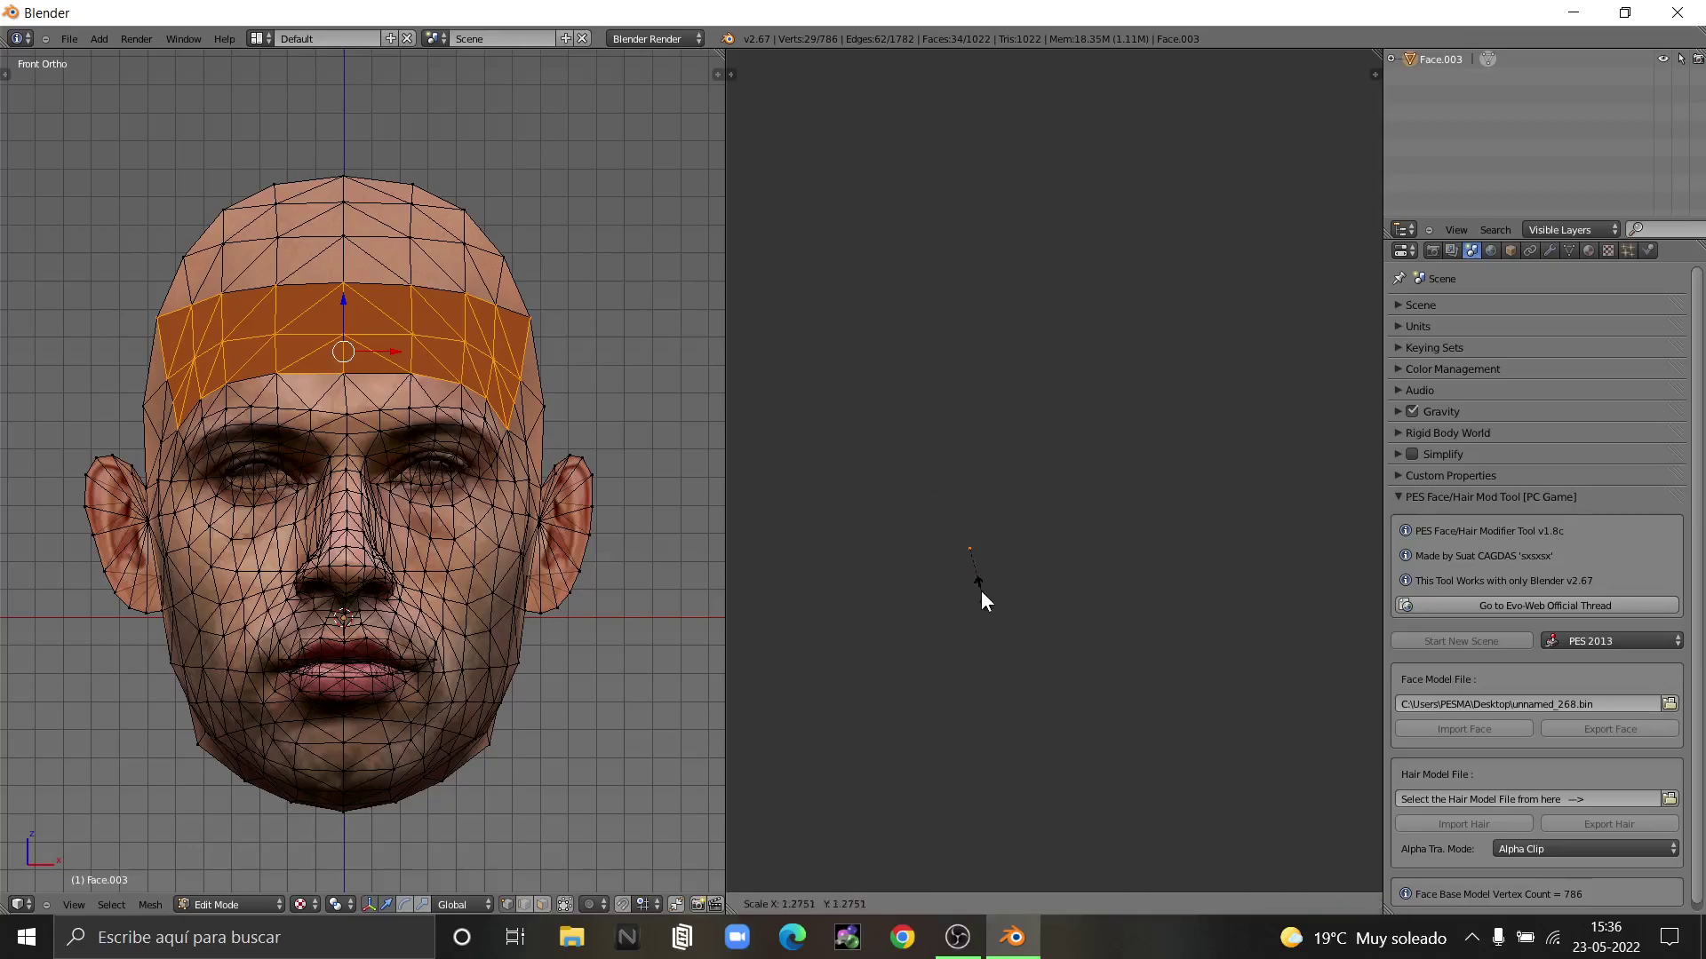
pyautogui.click(981, 590)
pyautogui.scroll(-8, 868, 571)
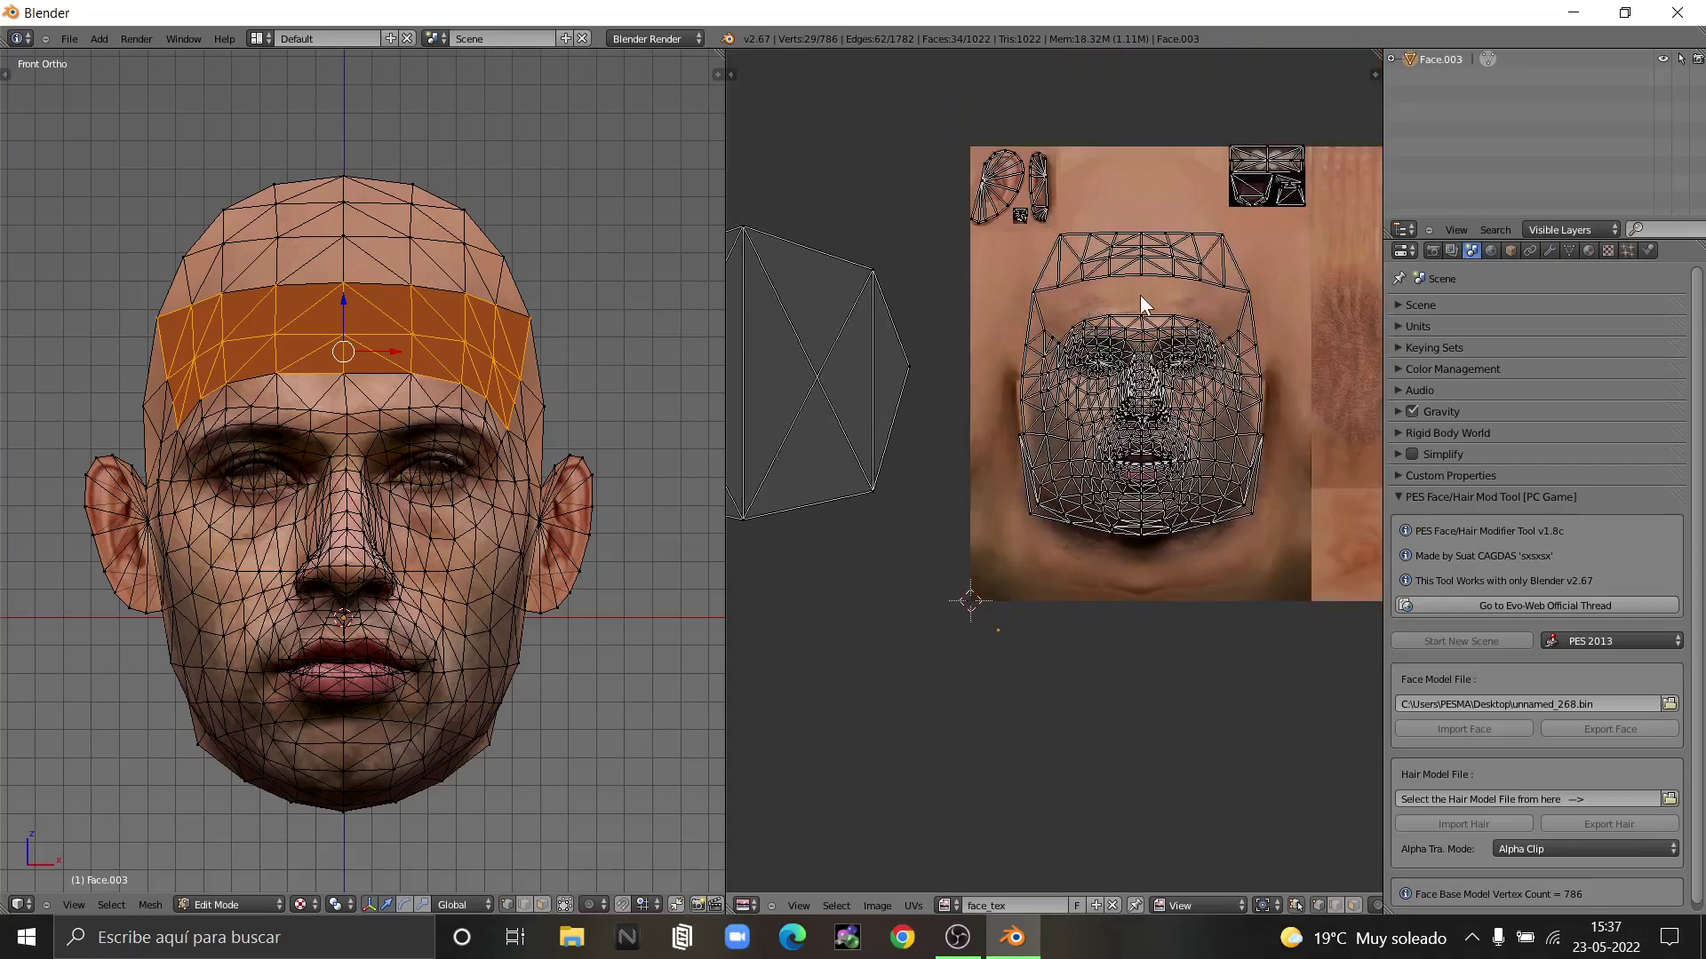
pyautogui.scroll(3, 1139, 295)
pyautogui.scroll(-2, 1135, 279)
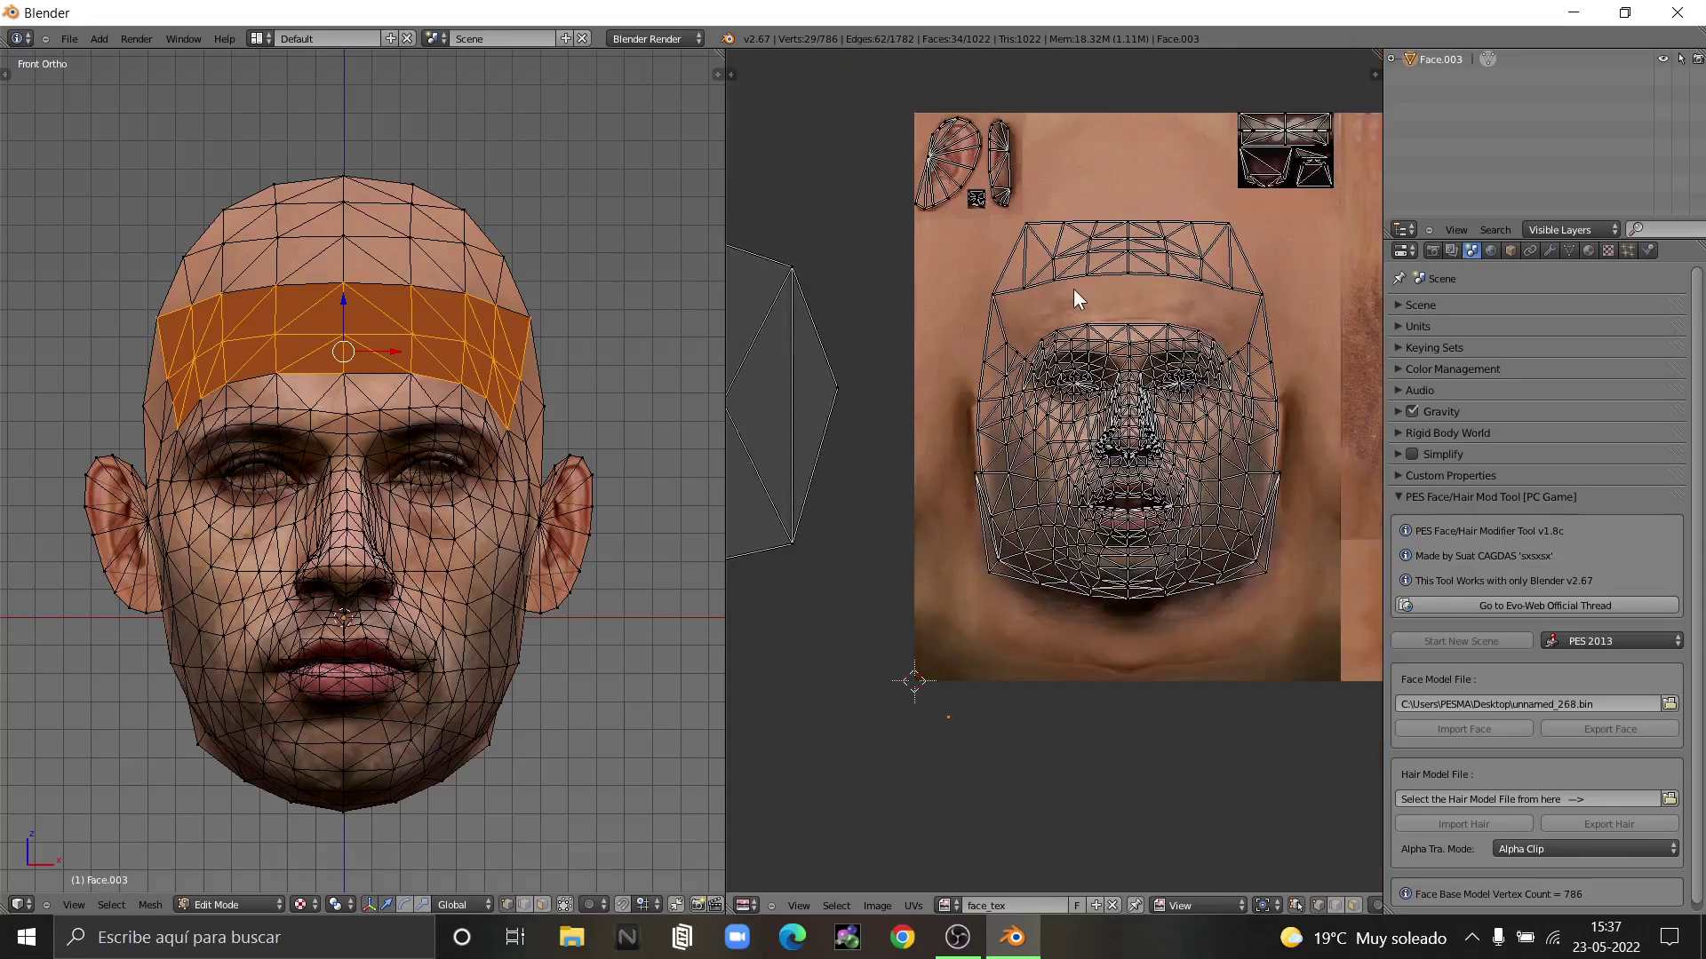
pyautogui.scroll(1, 1073, 290)
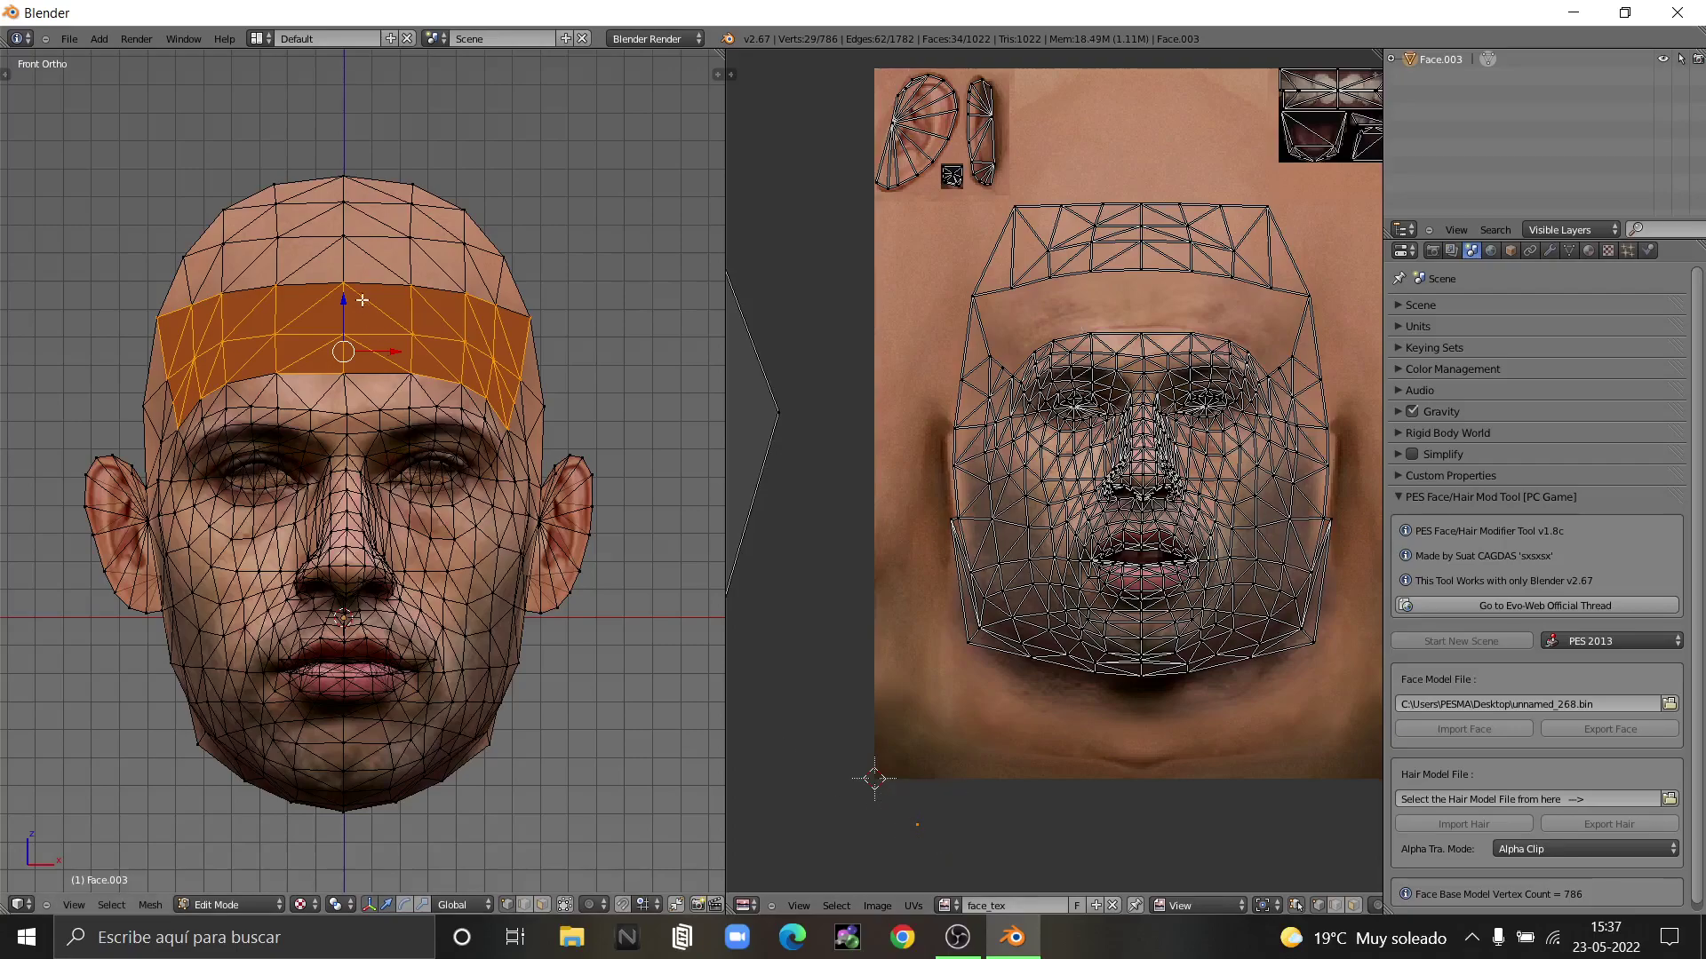
# - Unwrap the selected forehead band of the face mesh with the Unwrap UV mapping
pyautogui.press('u')
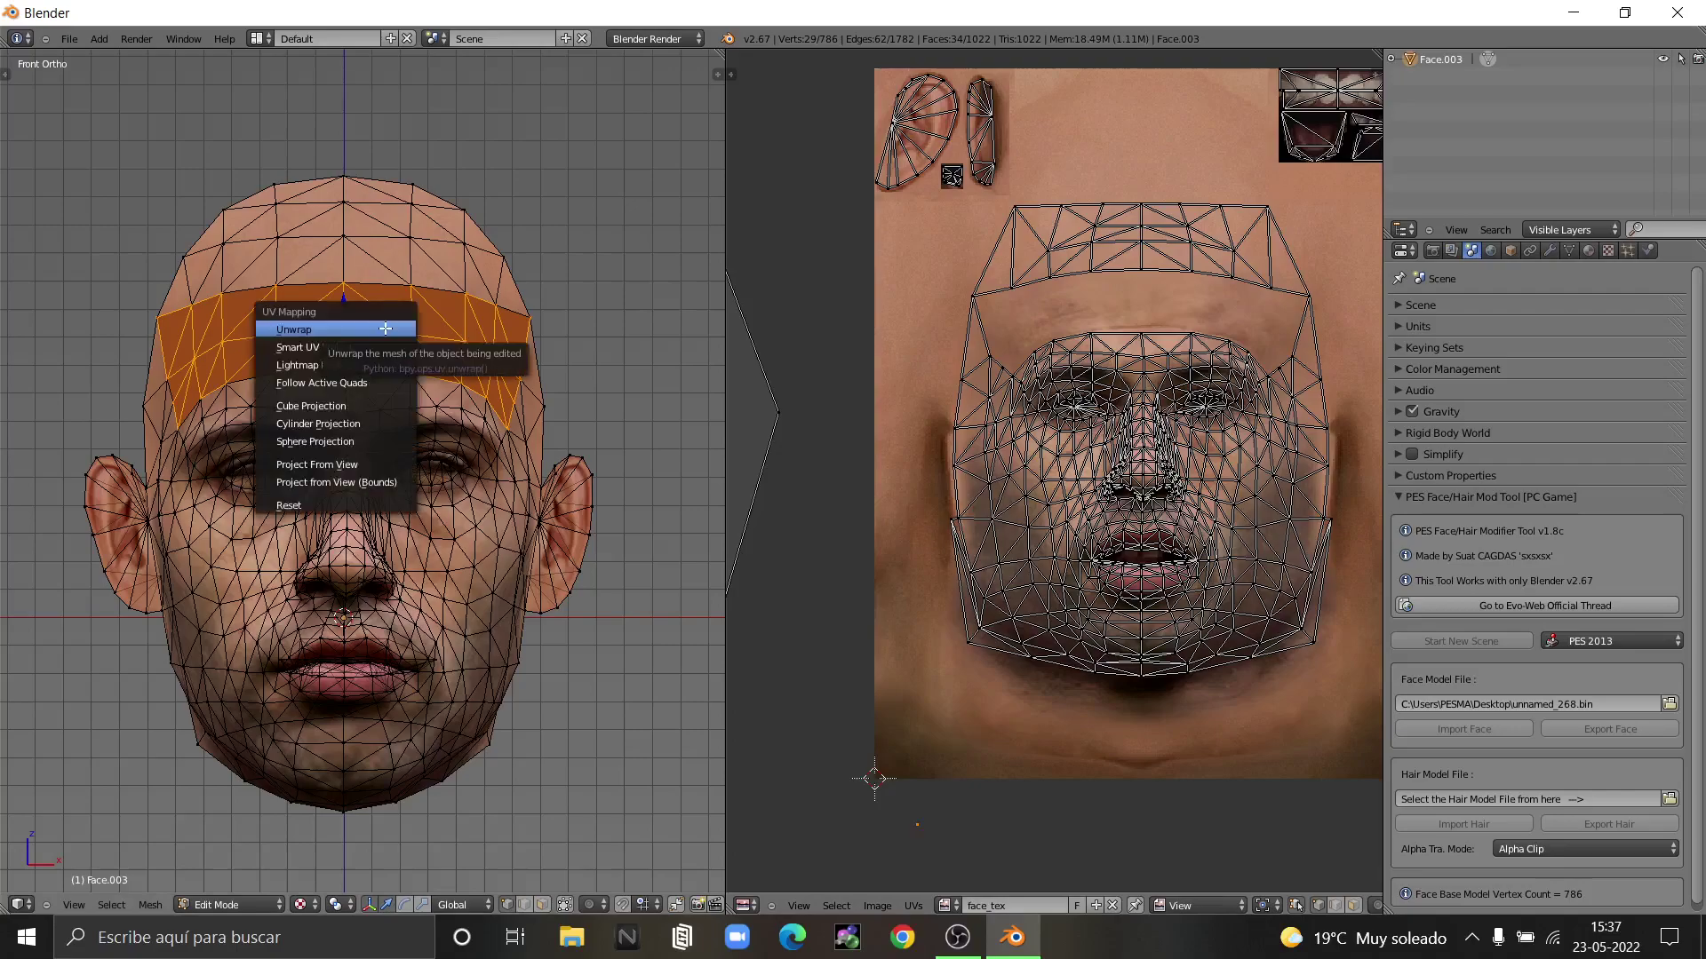
pyautogui.click(385, 328)
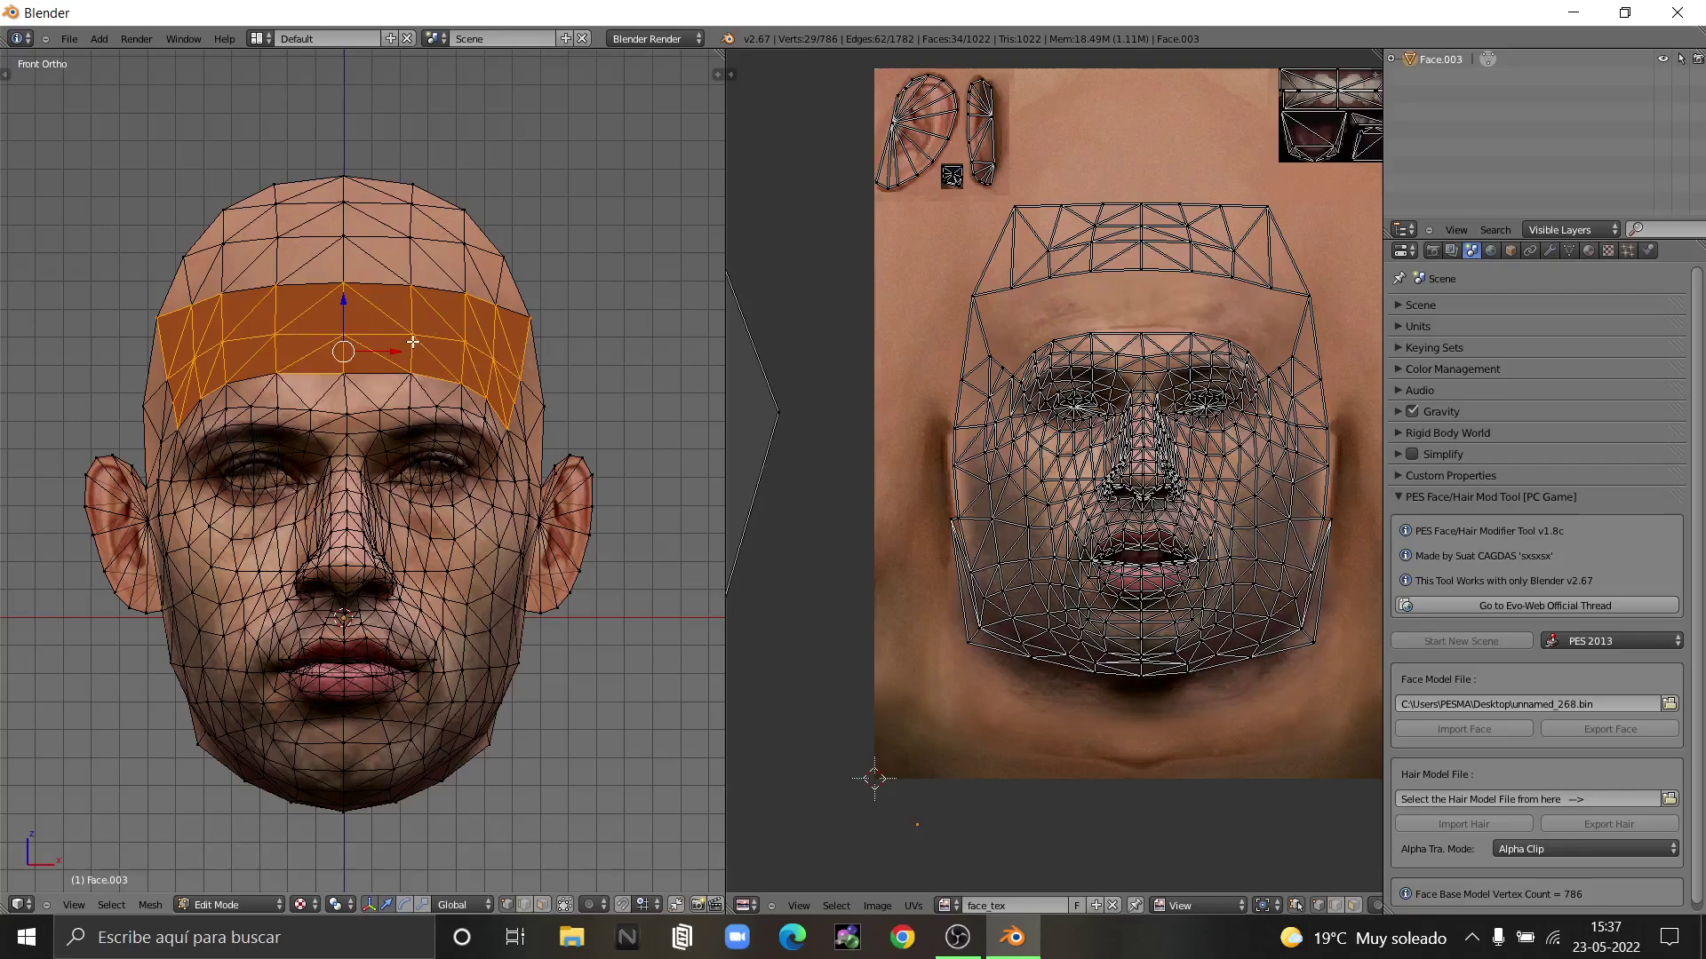
pyautogui.press('u')
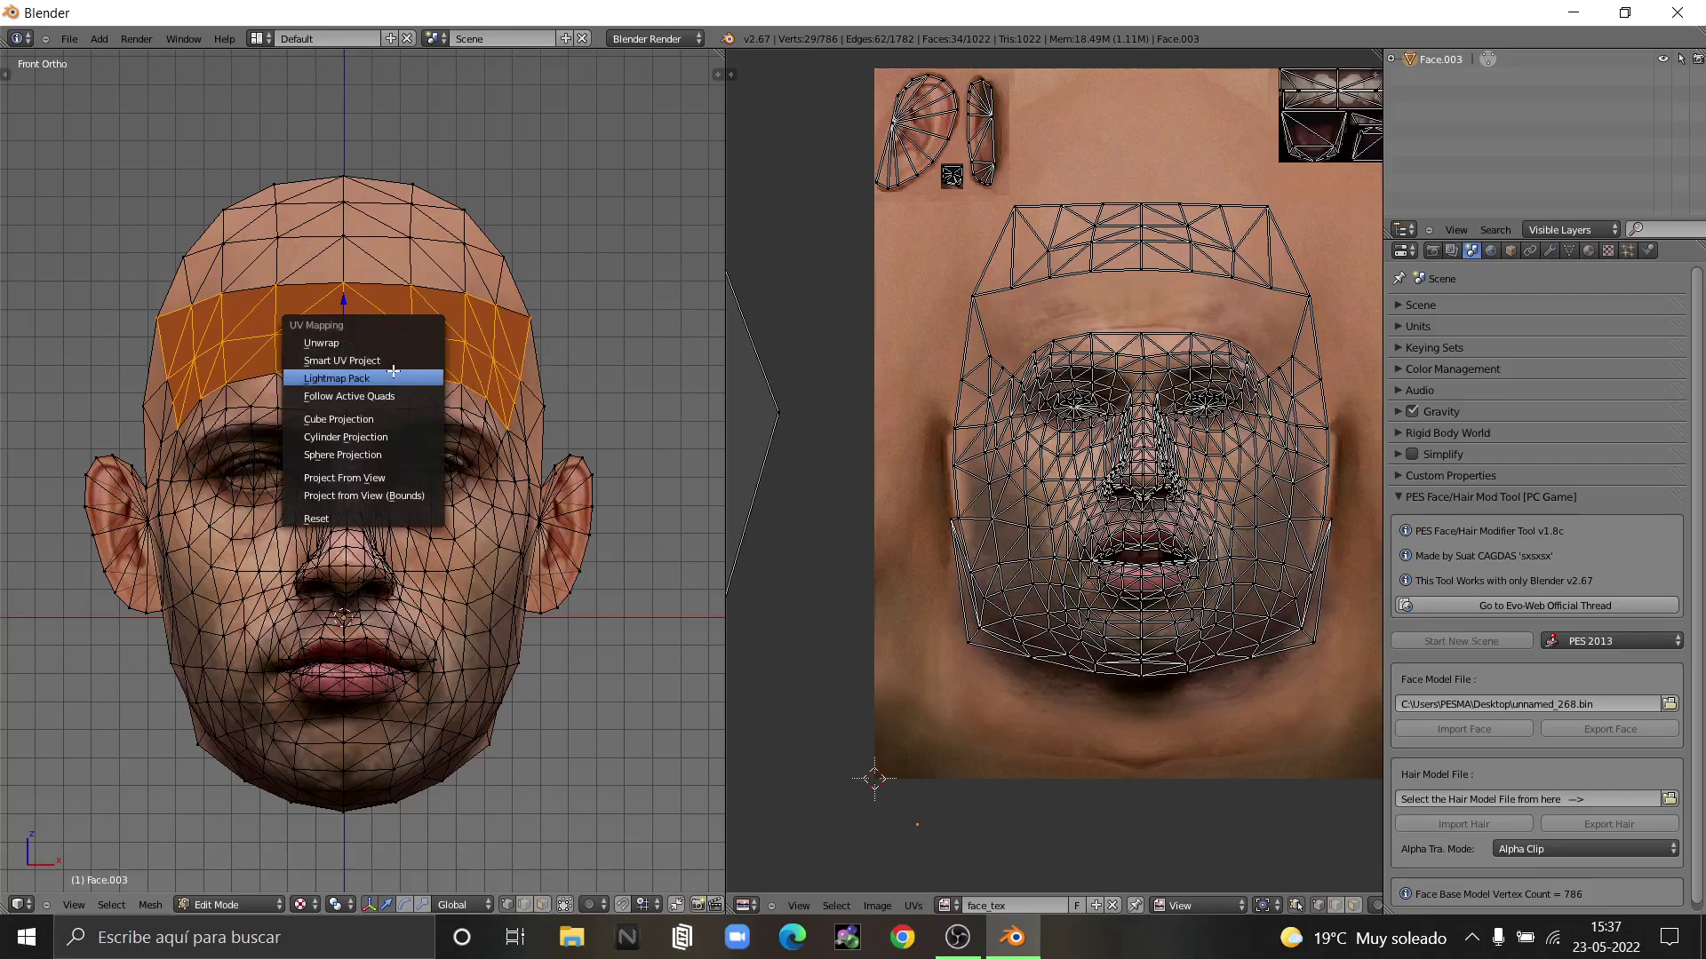
pyautogui.click(351, 344)
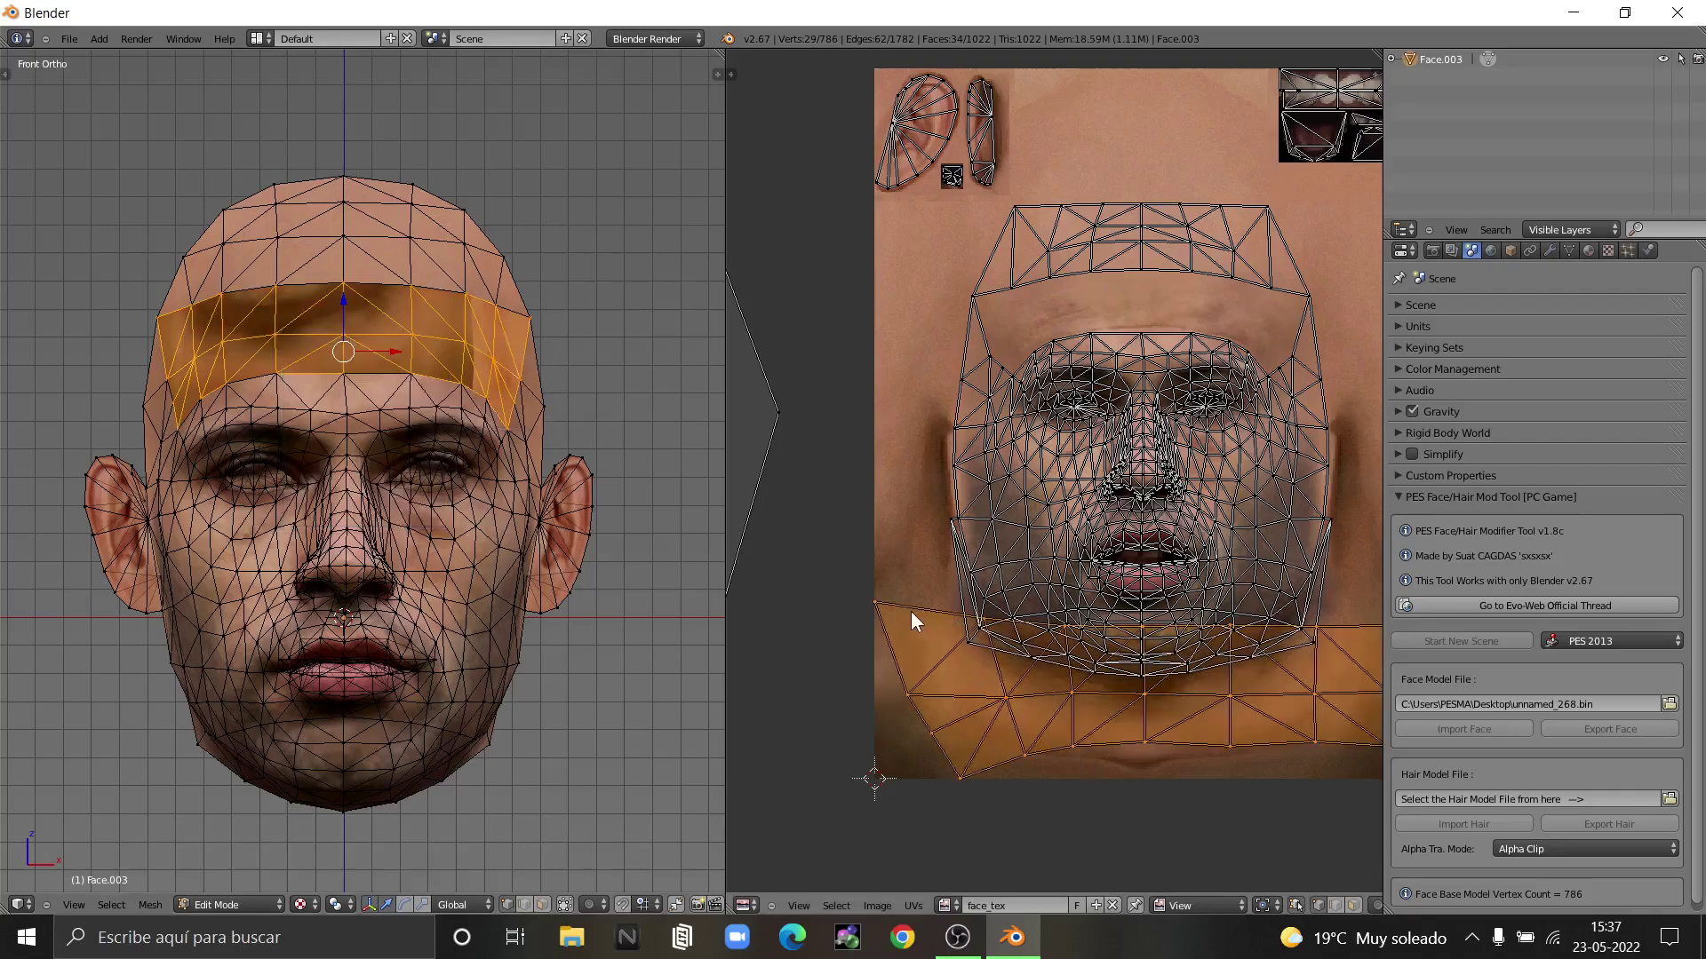
# - Move the unwrapped forehead island onto the texture's forehead, about 66 units left and 254 units up
pyautogui.scroll(-2, 871, 611)
pyautogui.scroll(-1, 1102, 647)
pyautogui.scroll(1, 1106, 652)
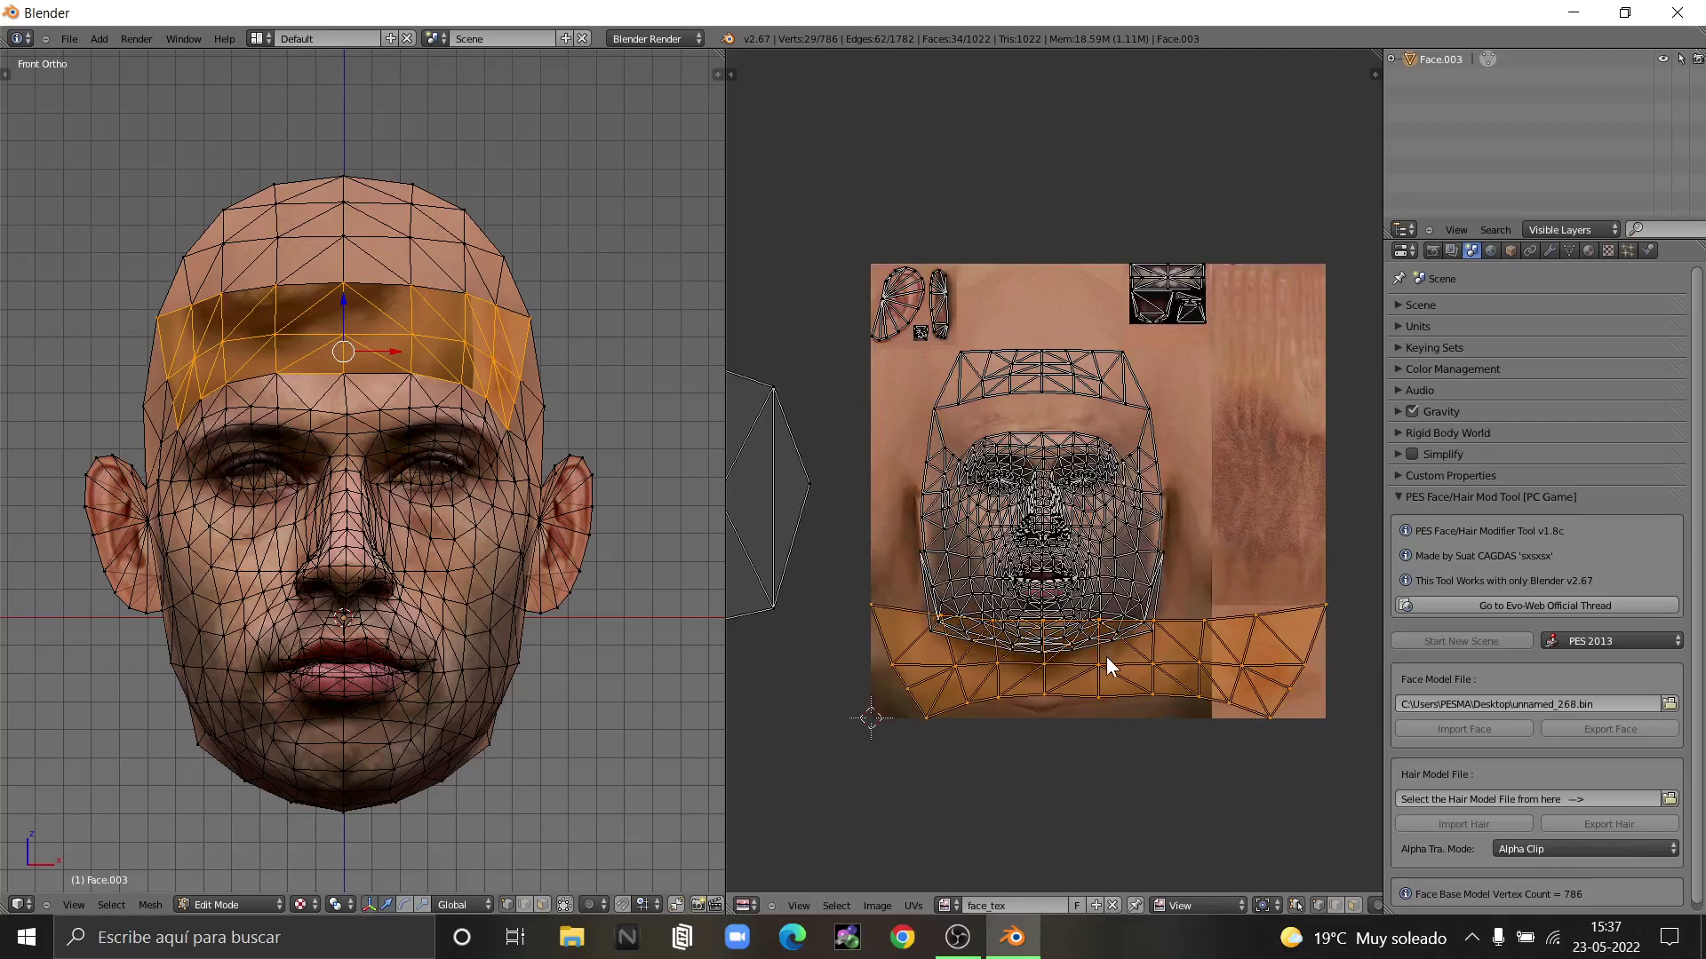
pyautogui.press('g')
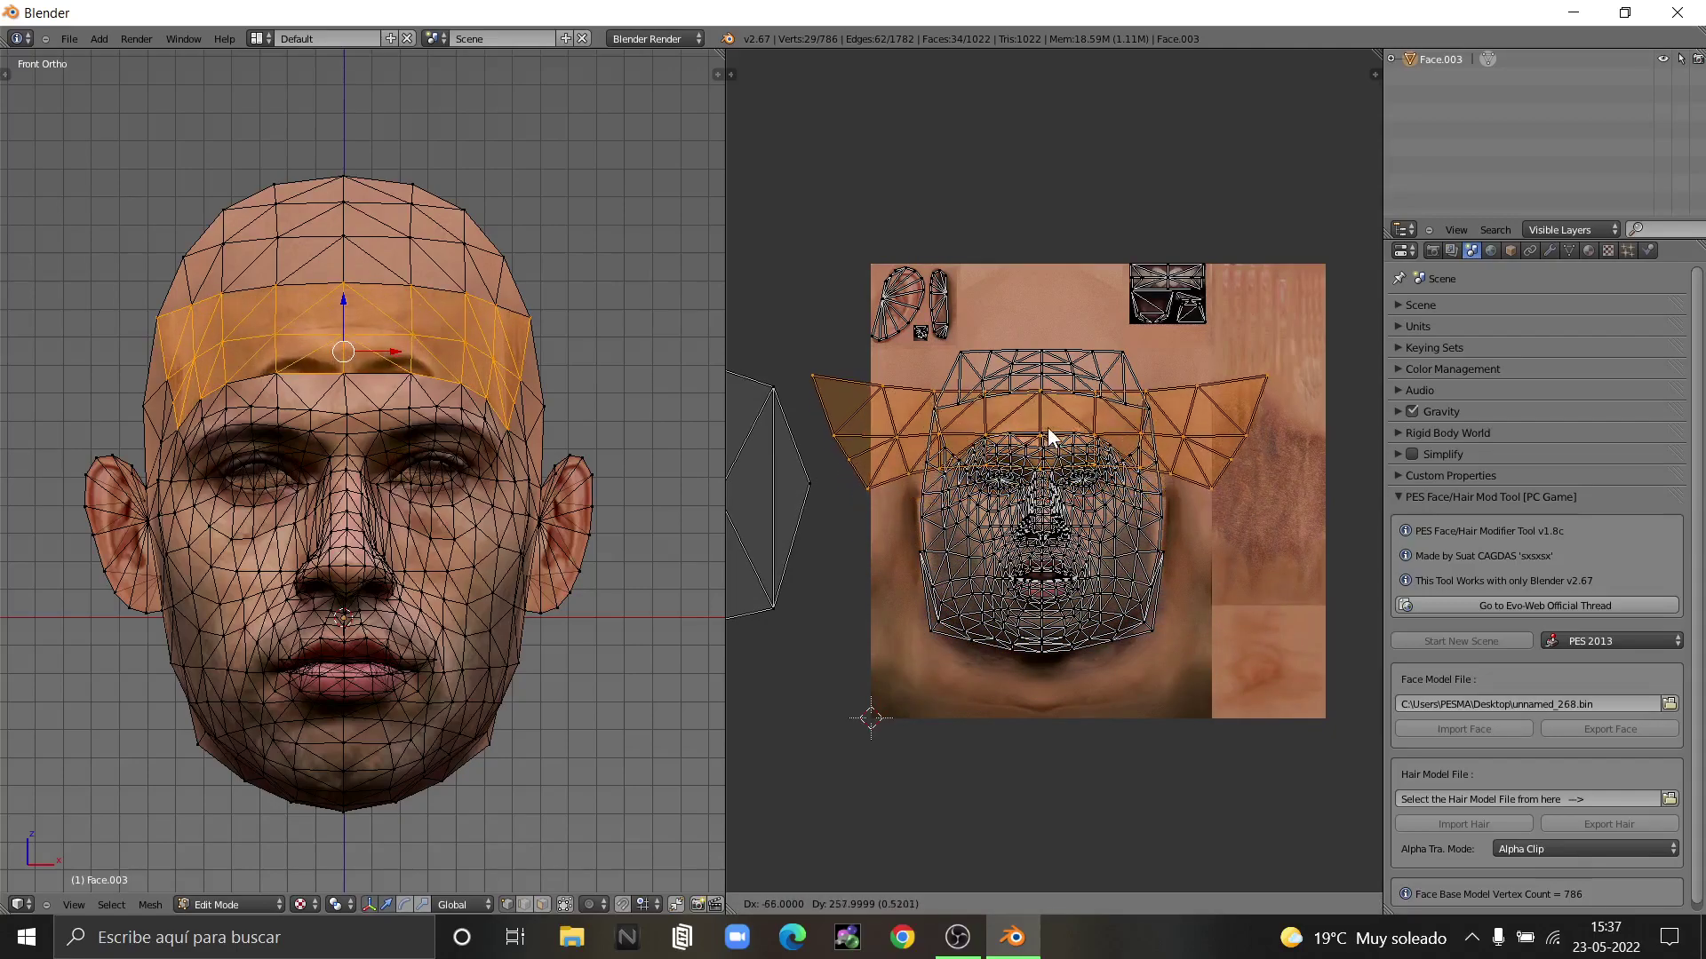
pyautogui.click(1048, 428)
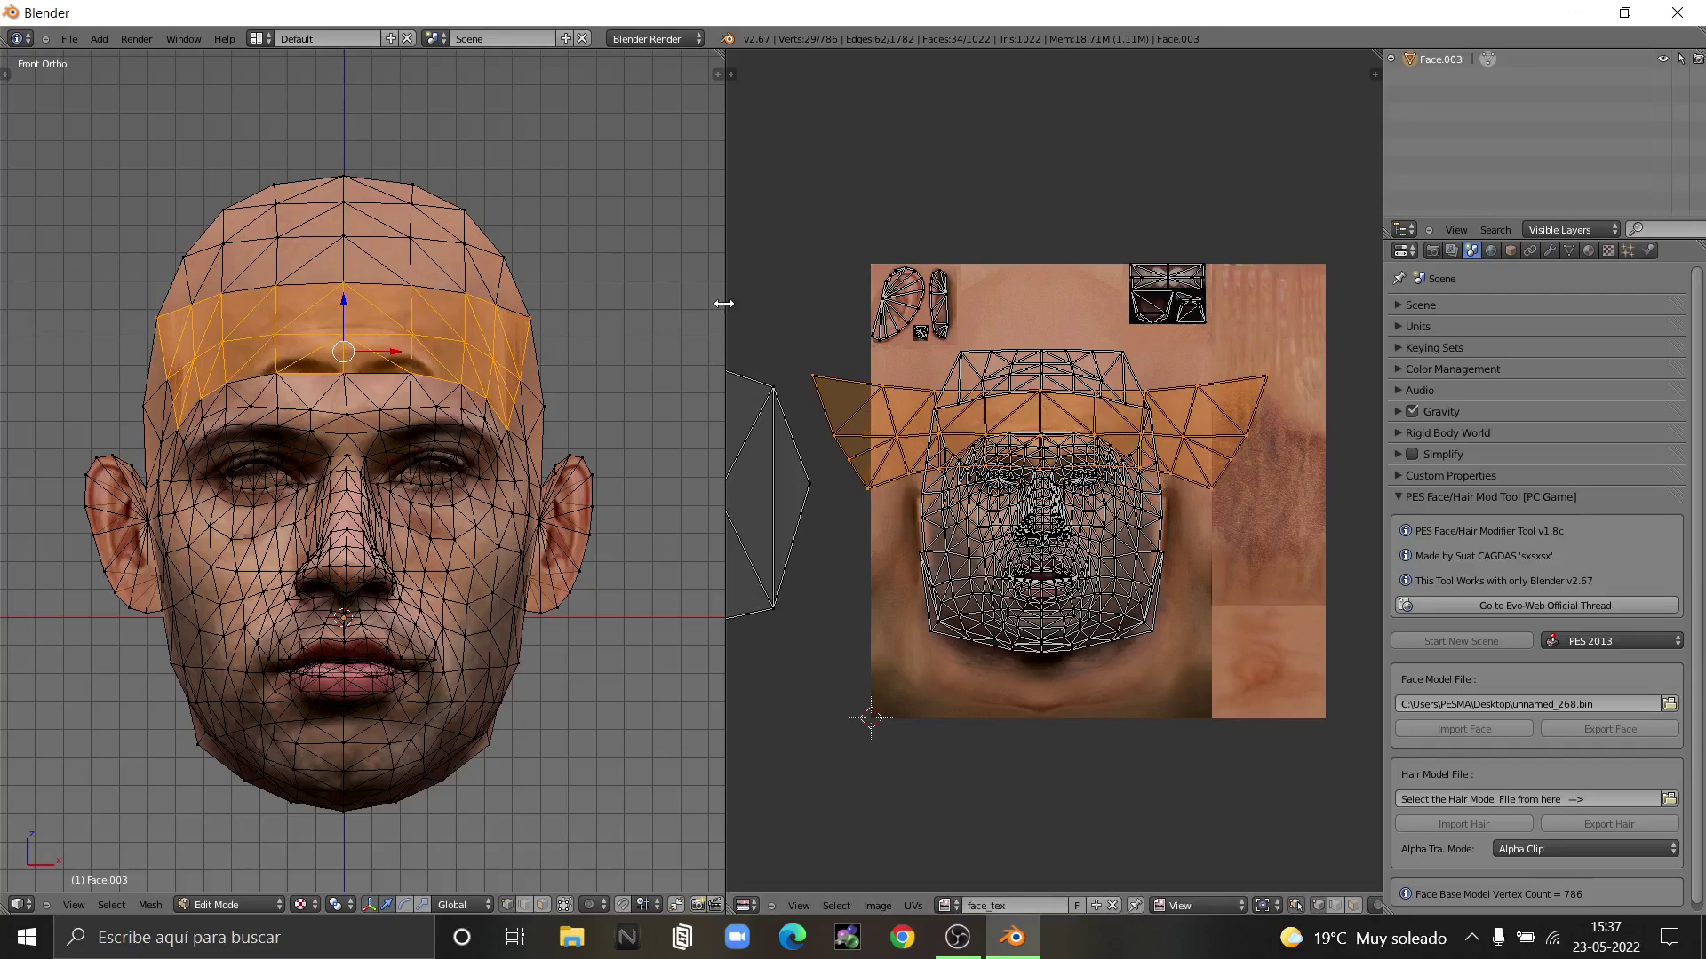
# - Enlarge the UV editor, scale the forehead island down to roughly the head's width and move it up about 19 units
pyautogui.moveTo(725, 303); pyautogui.dragTo(445, 301)
pyautogui.scroll(1, 903, 466)
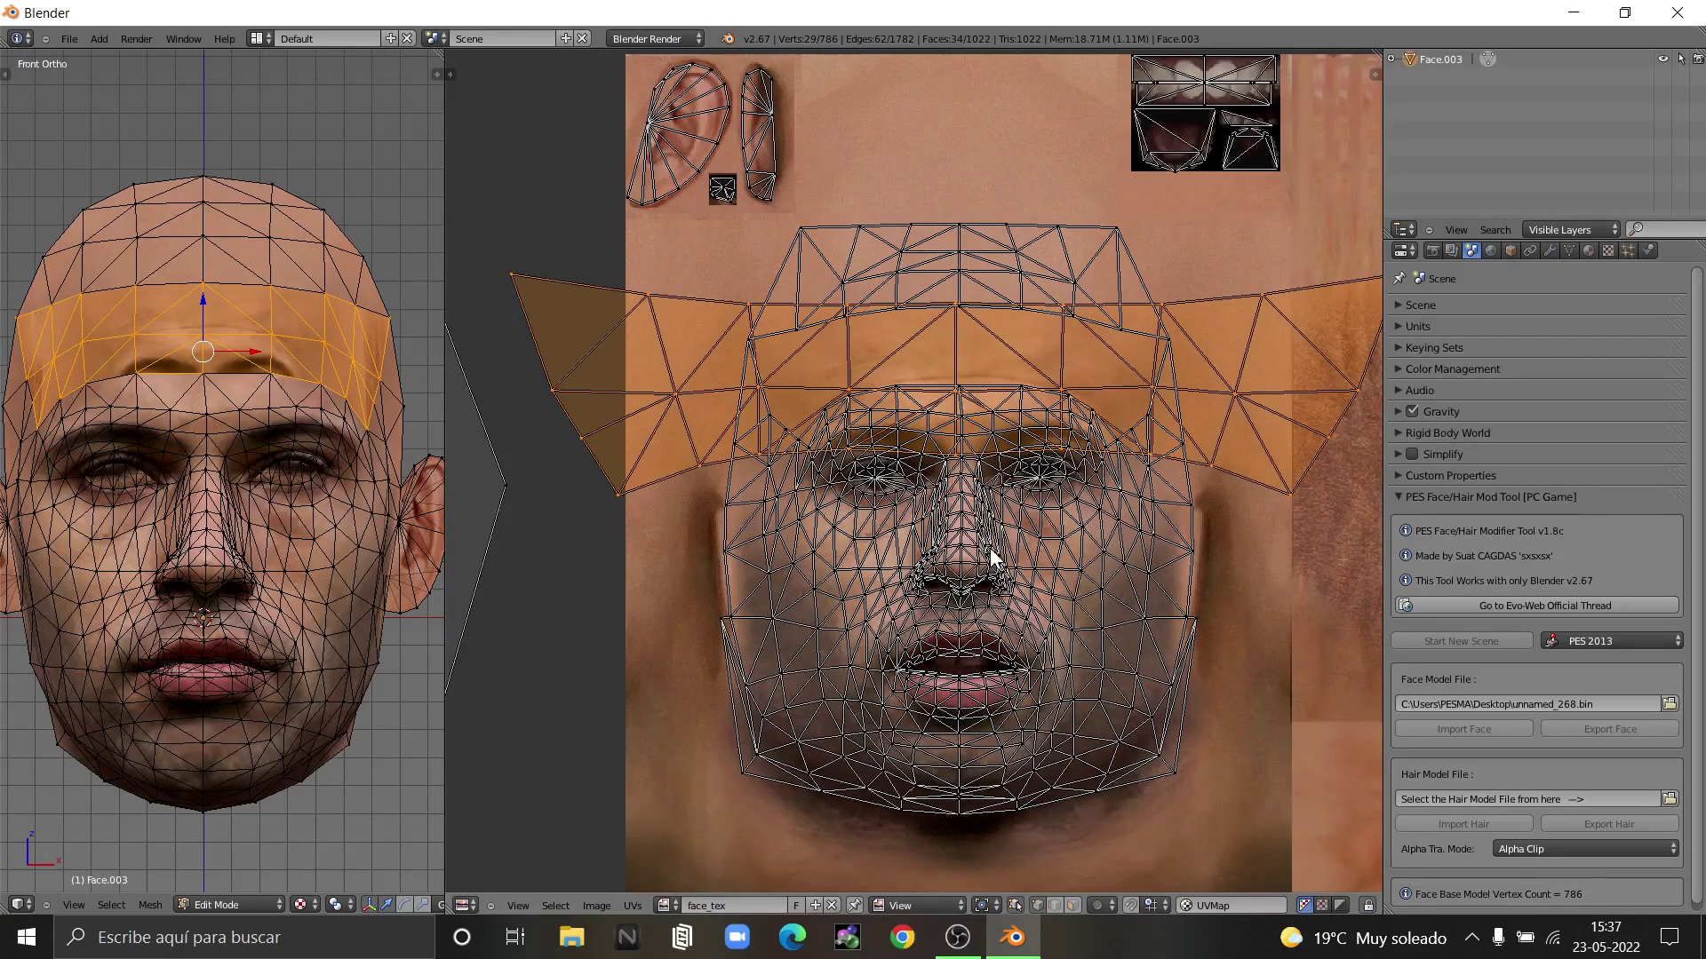
pyautogui.press('s')
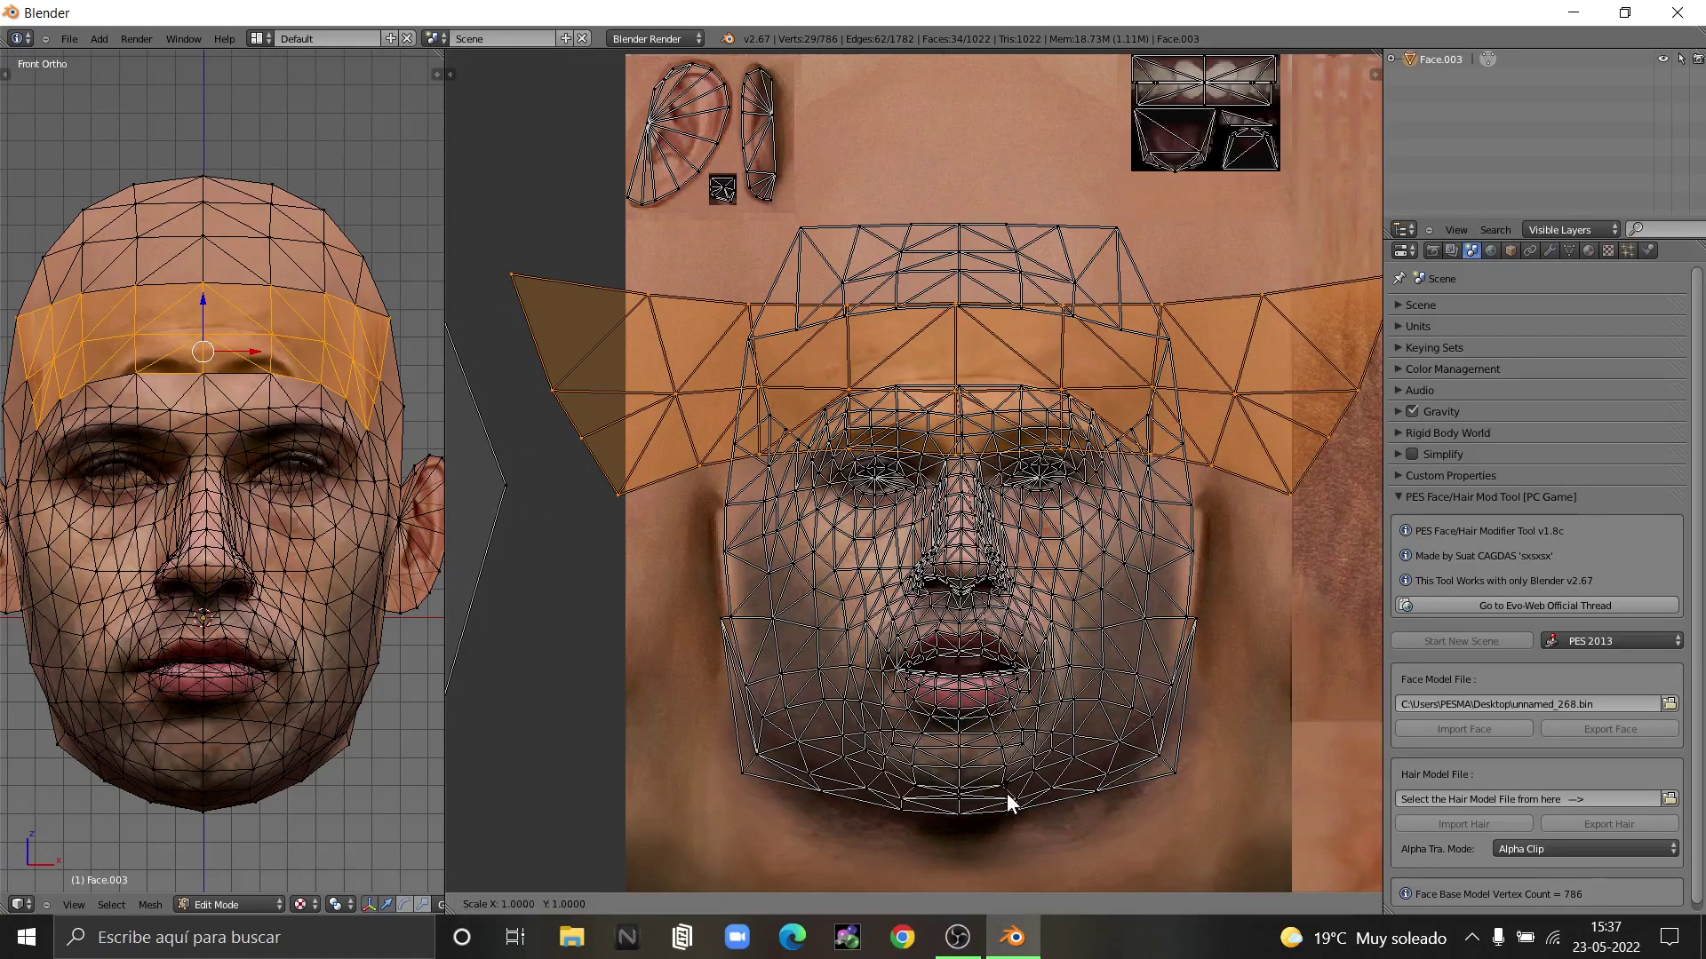
pyautogui.click(979, 606)
pyautogui.press('g')
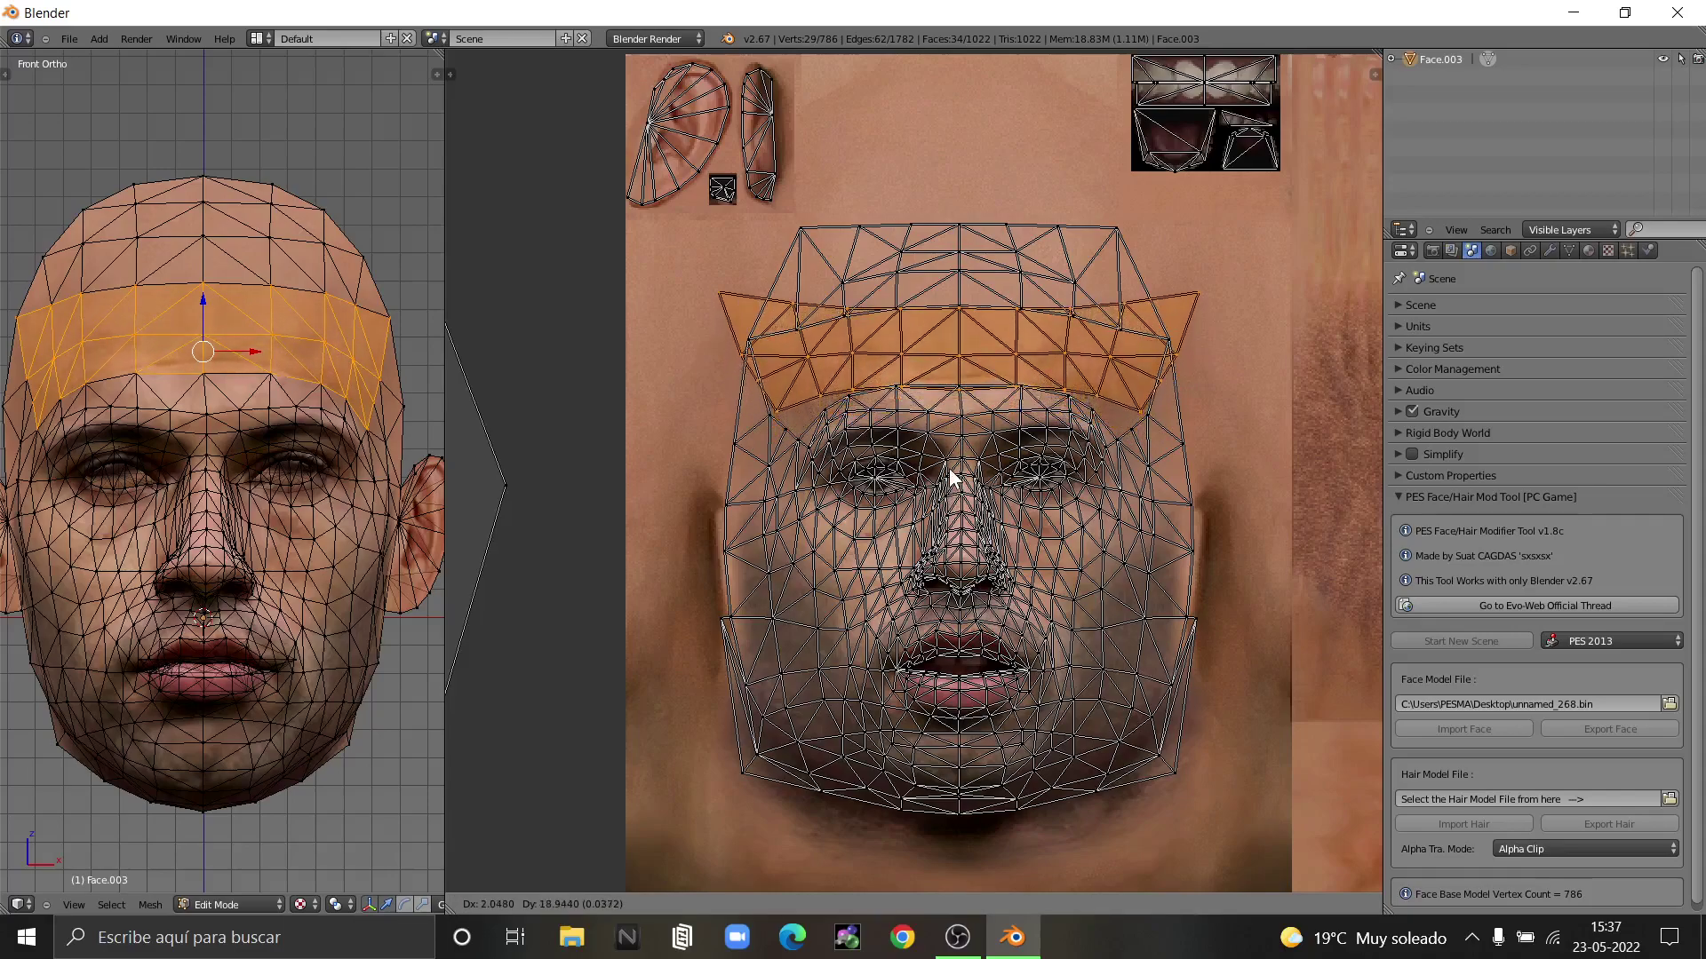
pyautogui.click(949, 477)
# - Shrink the forehead island slightly more and nudge it up into the gap between the scalp and brow UVs
pyautogui.scroll(2, 938, 383)
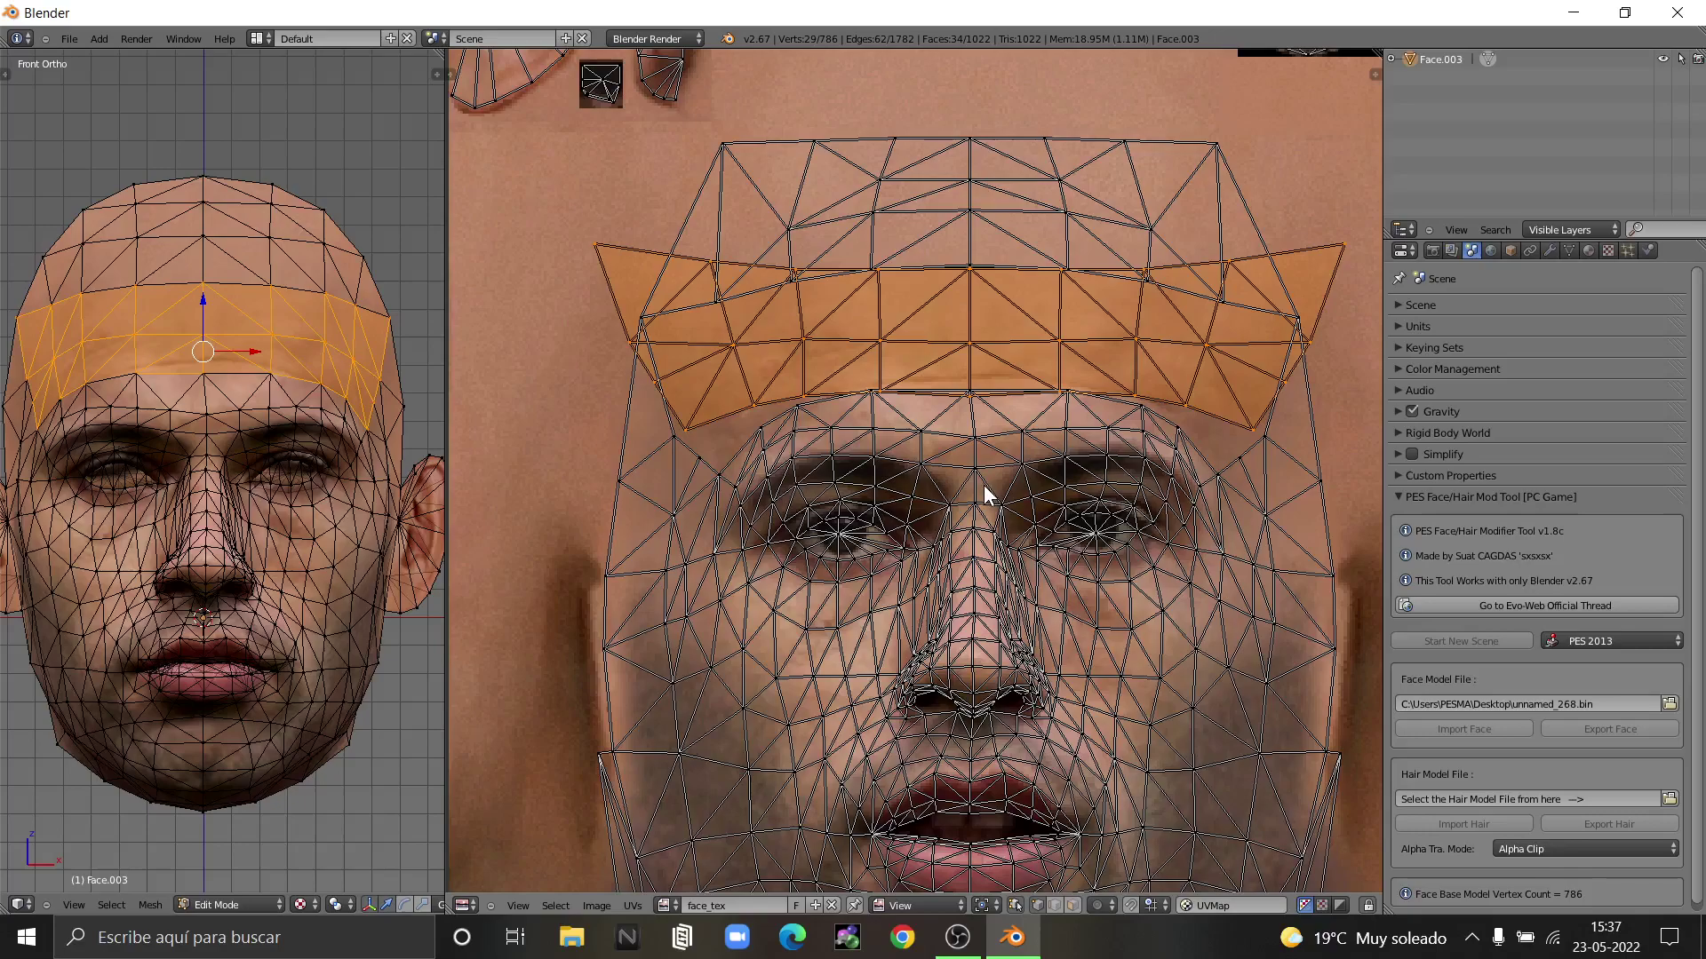
pyautogui.press('s')
pyautogui.click(983, 476)
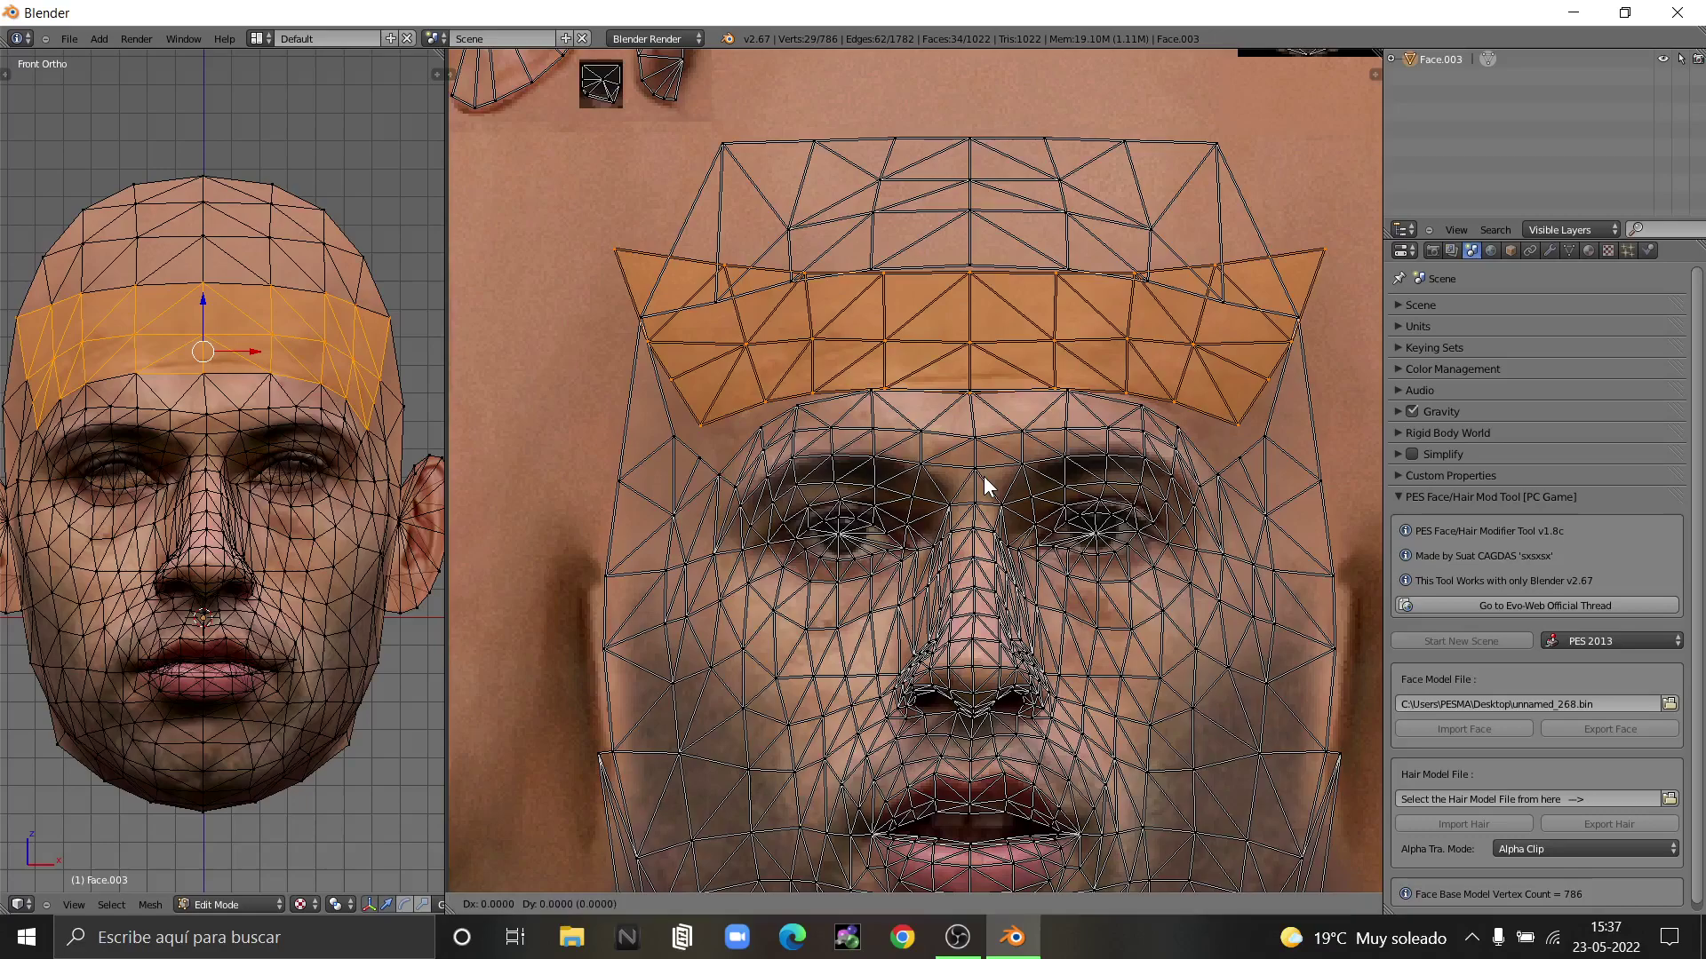
pyautogui.press('g')
pyautogui.click(983, 473)
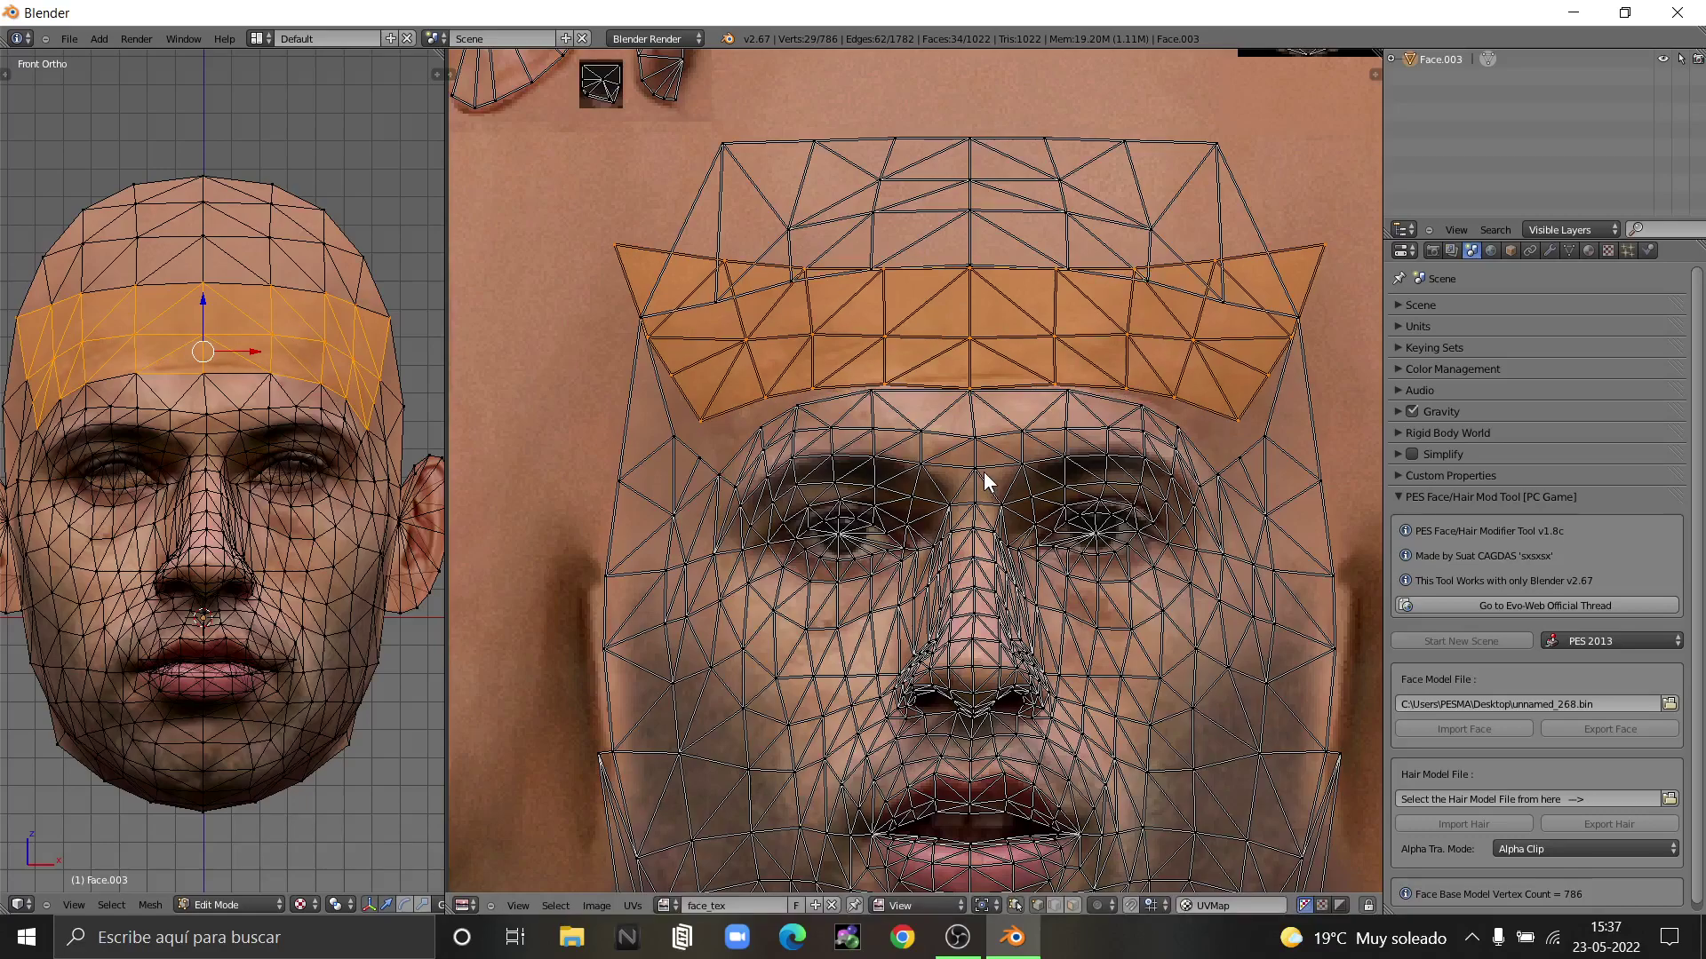
# - Turn on snapping in the UV editor and keep Increment as the snap element
pyautogui.click(1153, 908)
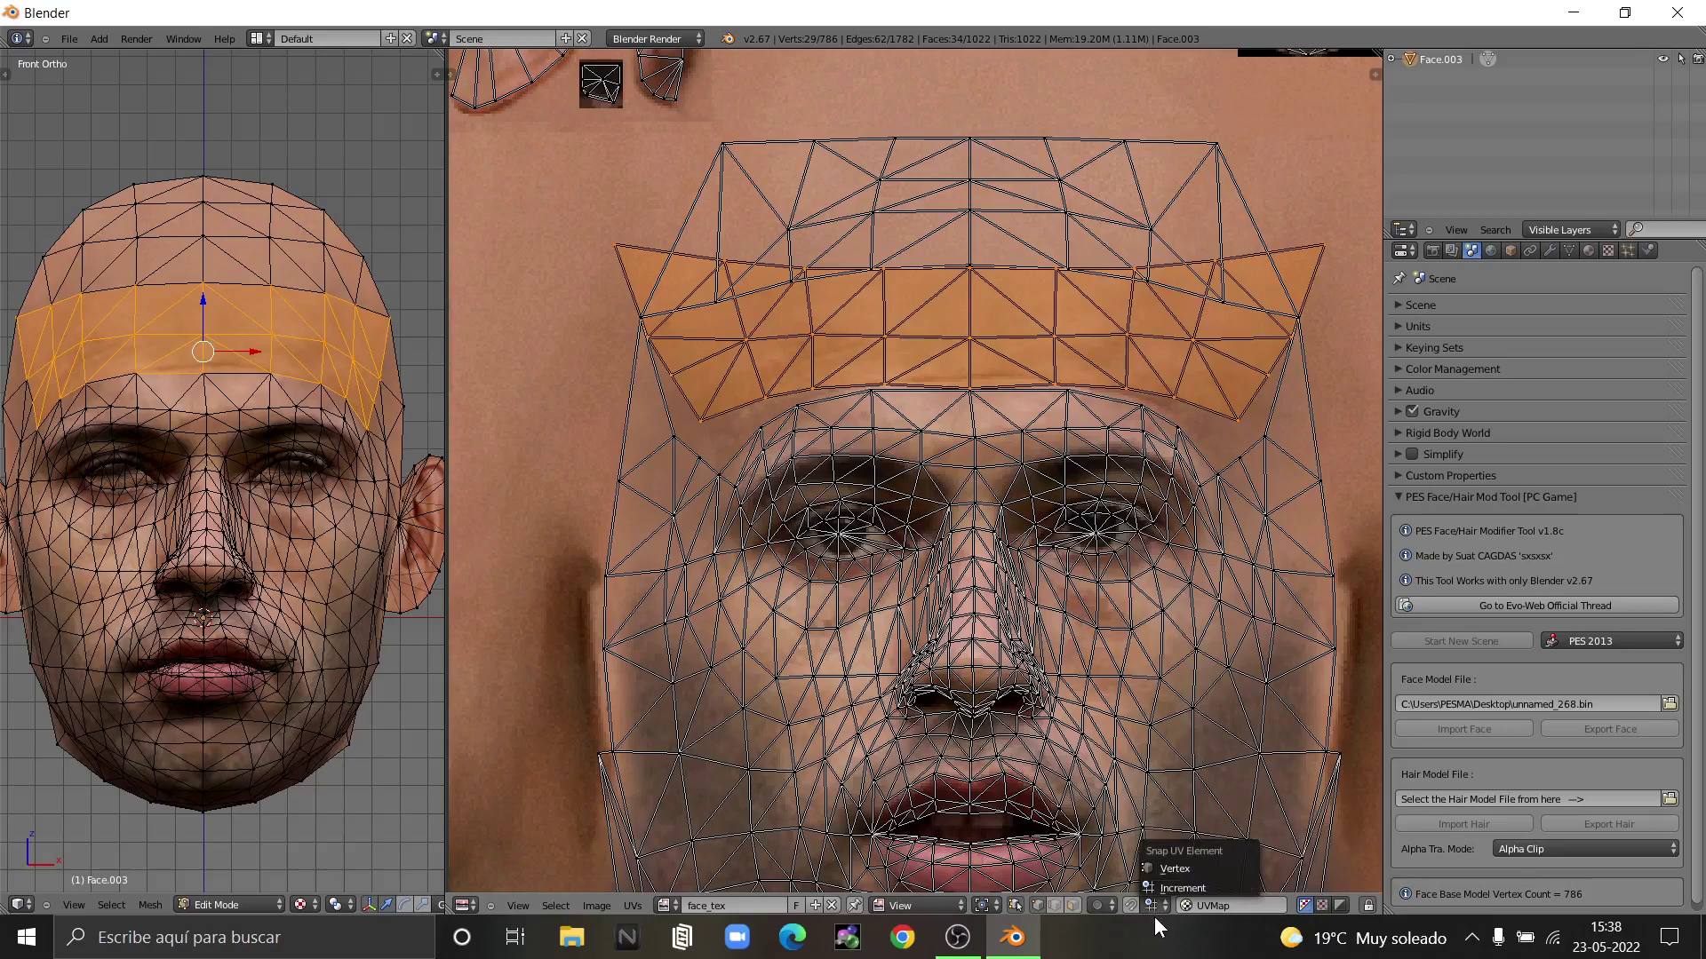
pyautogui.click(1154, 918)
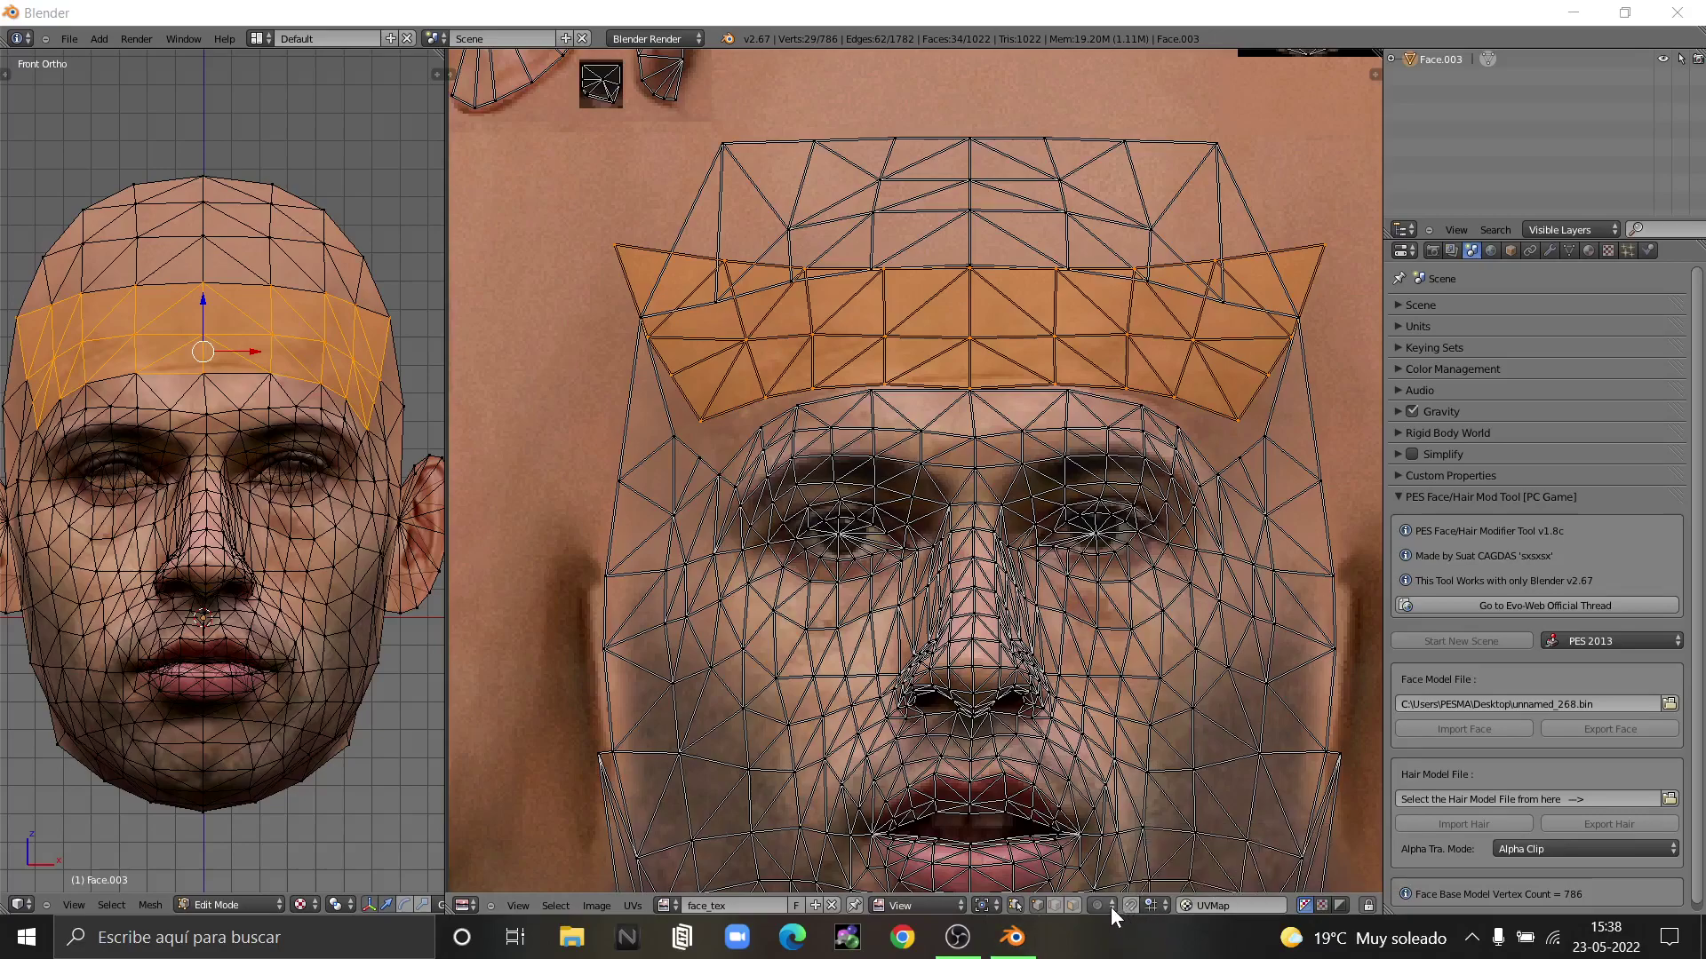
pyautogui.click(1111, 908)
pyautogui.click(1119, 919)
pyautogui.click(1131, 908)
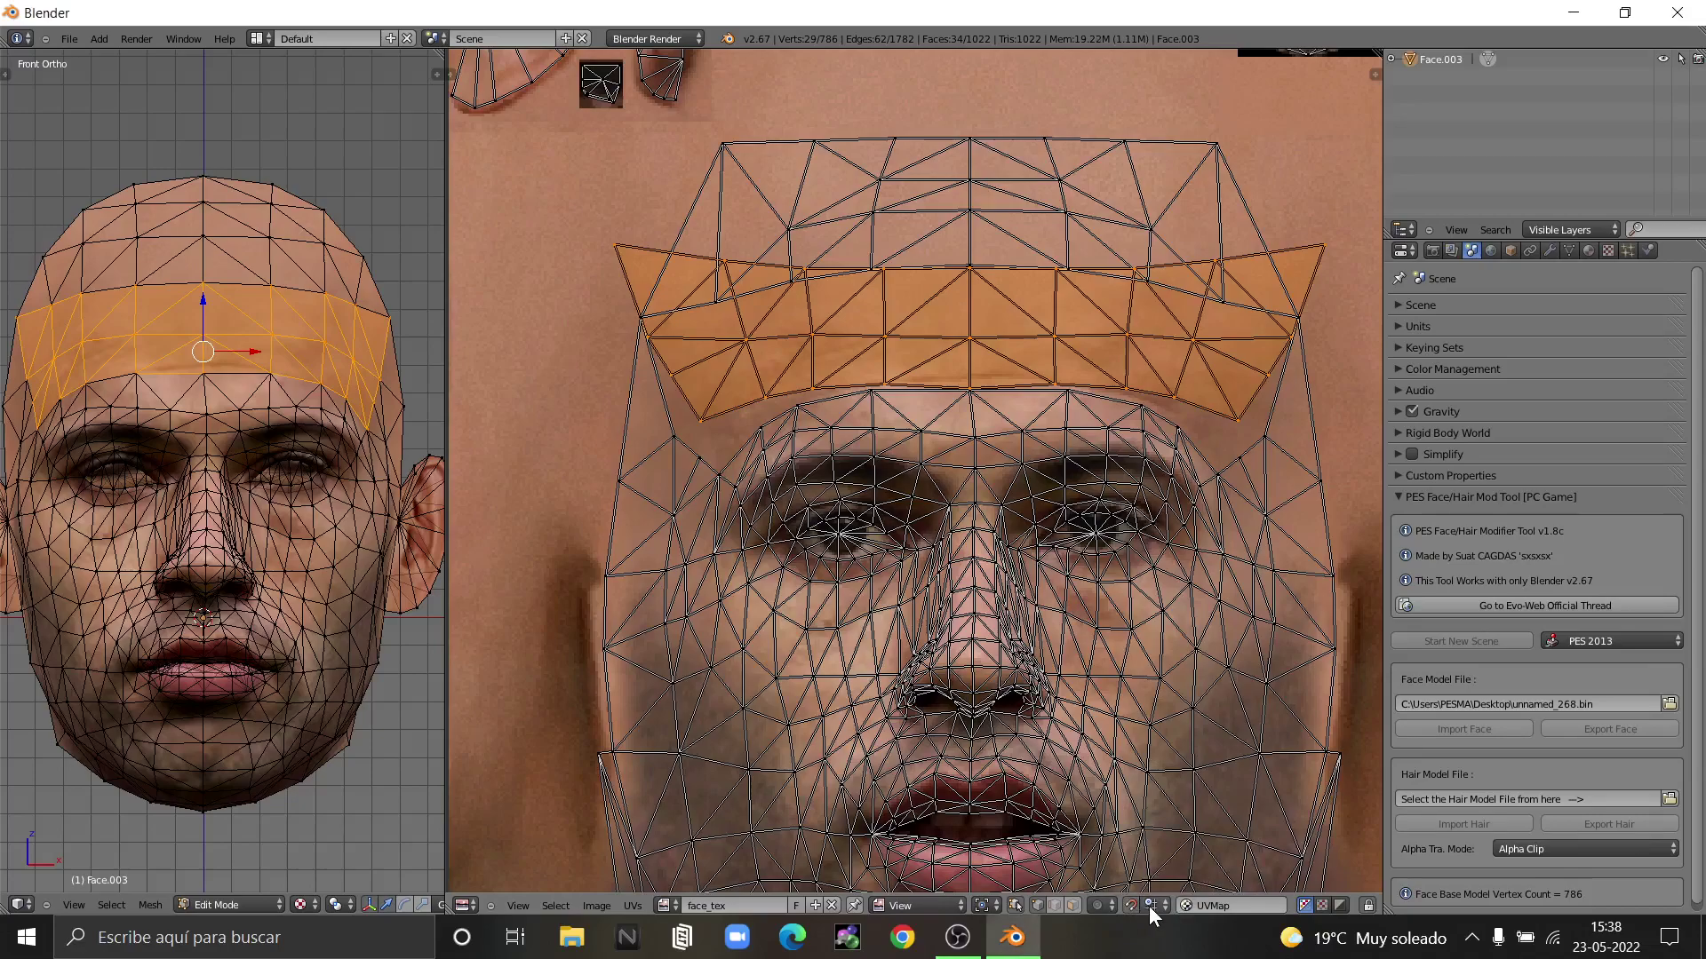
pyautogui.click(1156, 904)
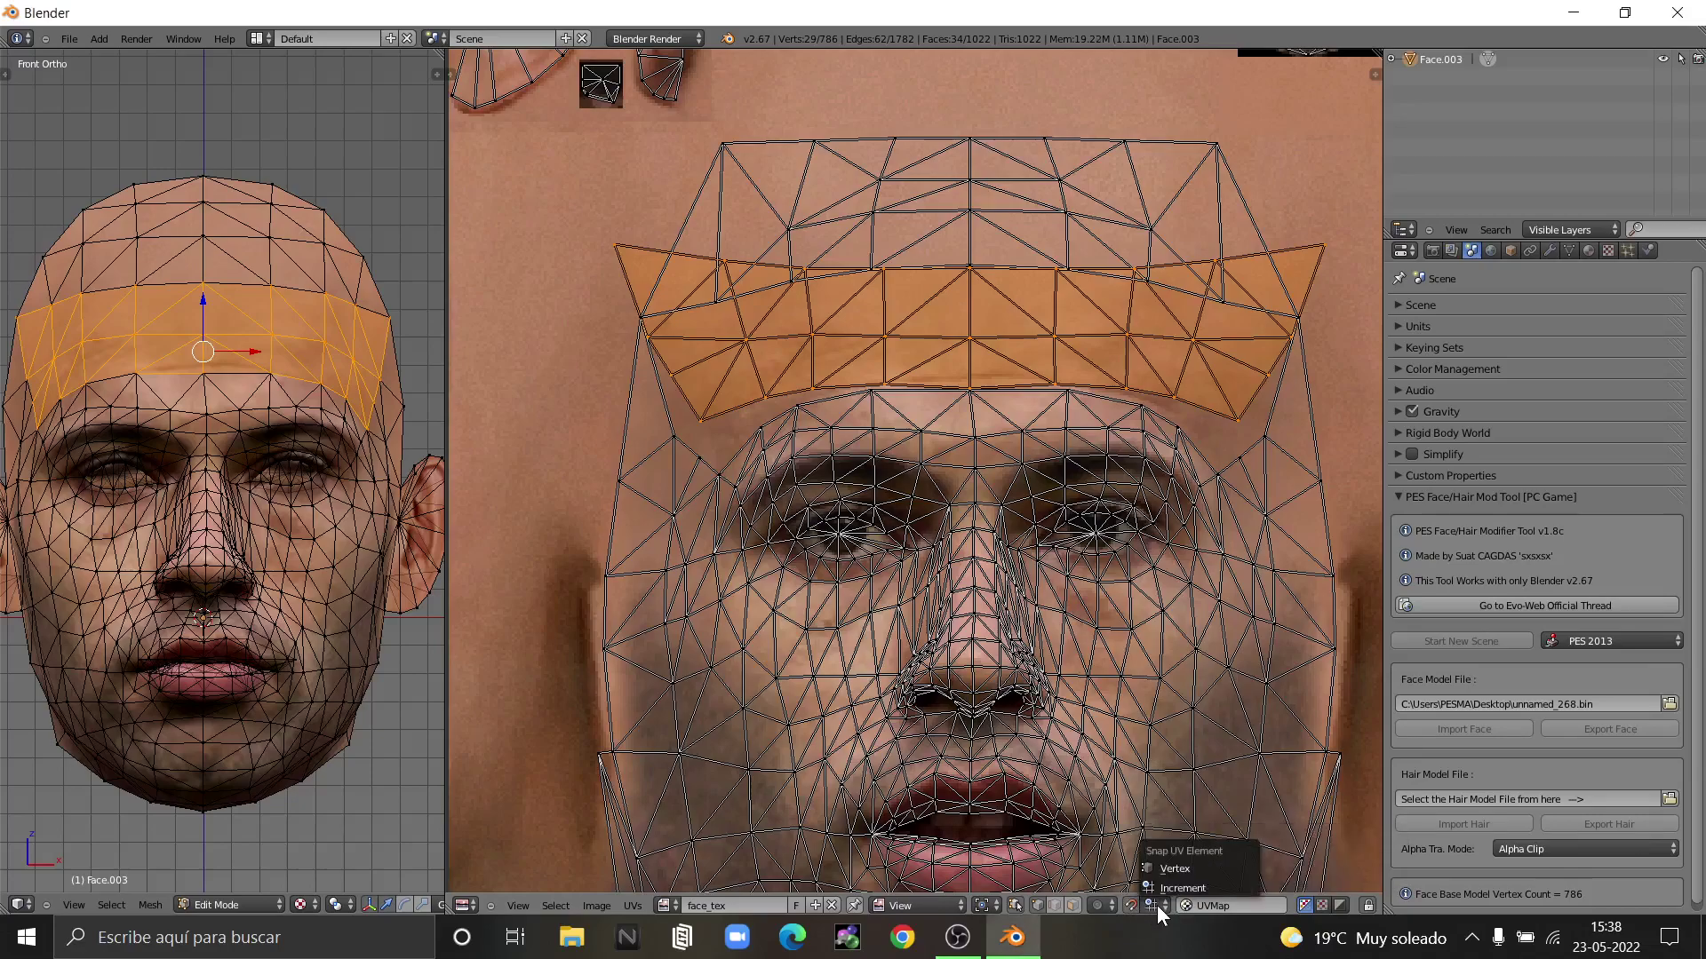
pyautogui.click(1155, 904)
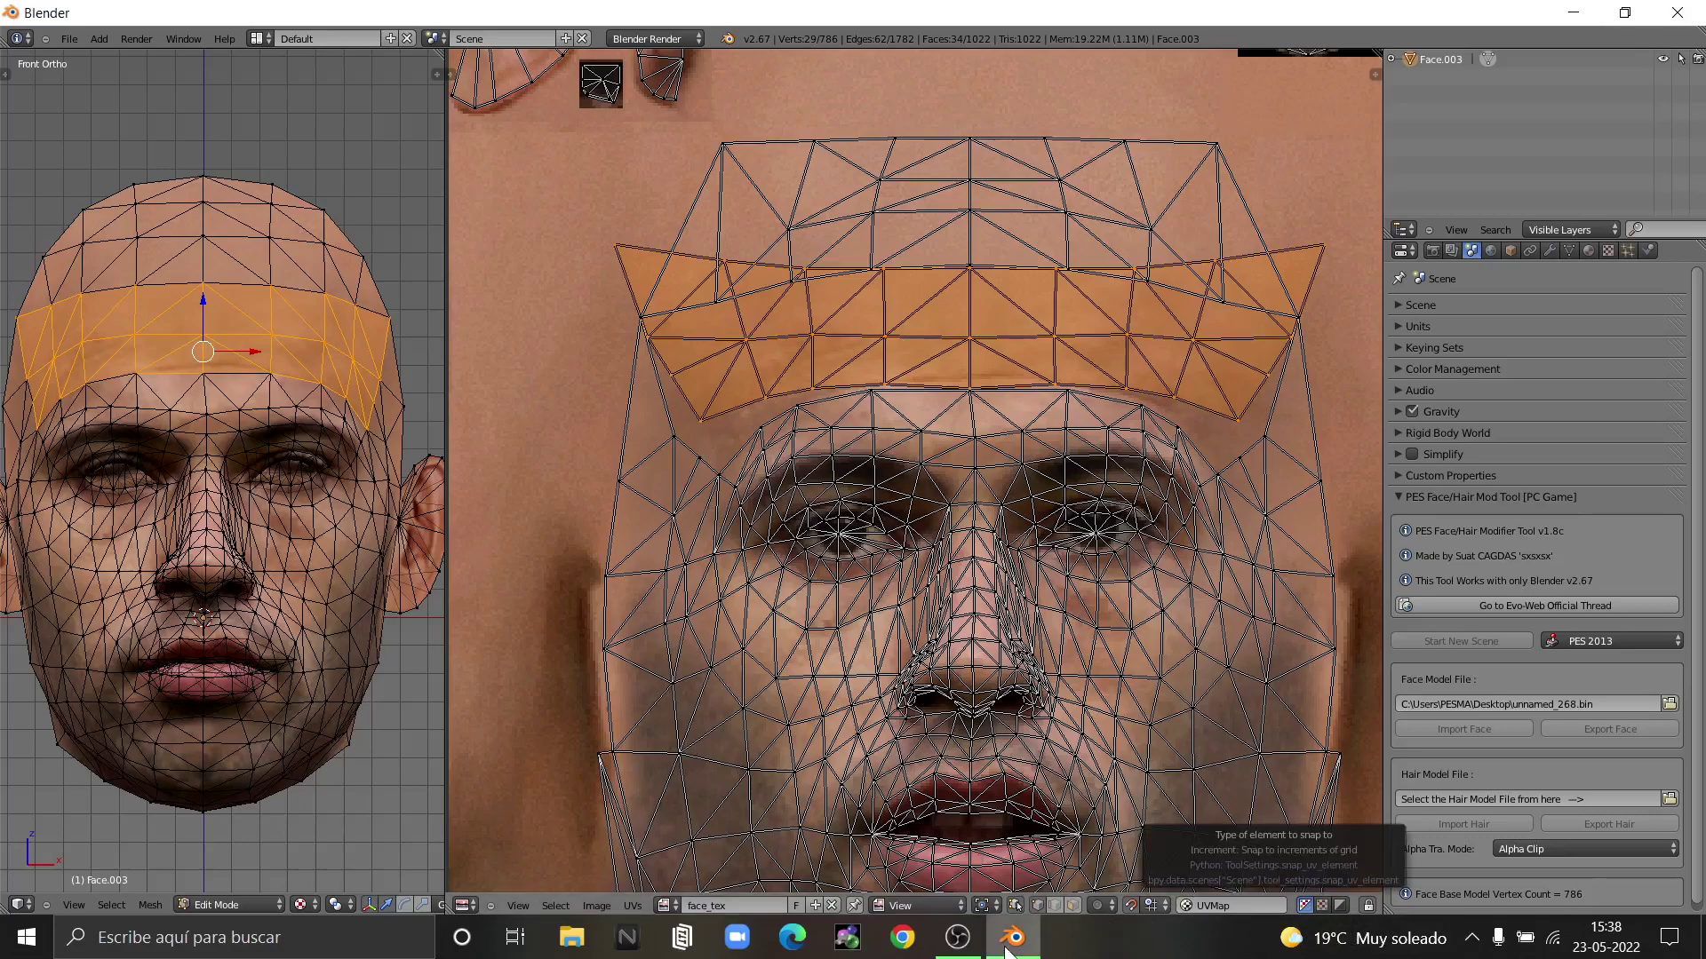
pyautogui.click(957, 937)
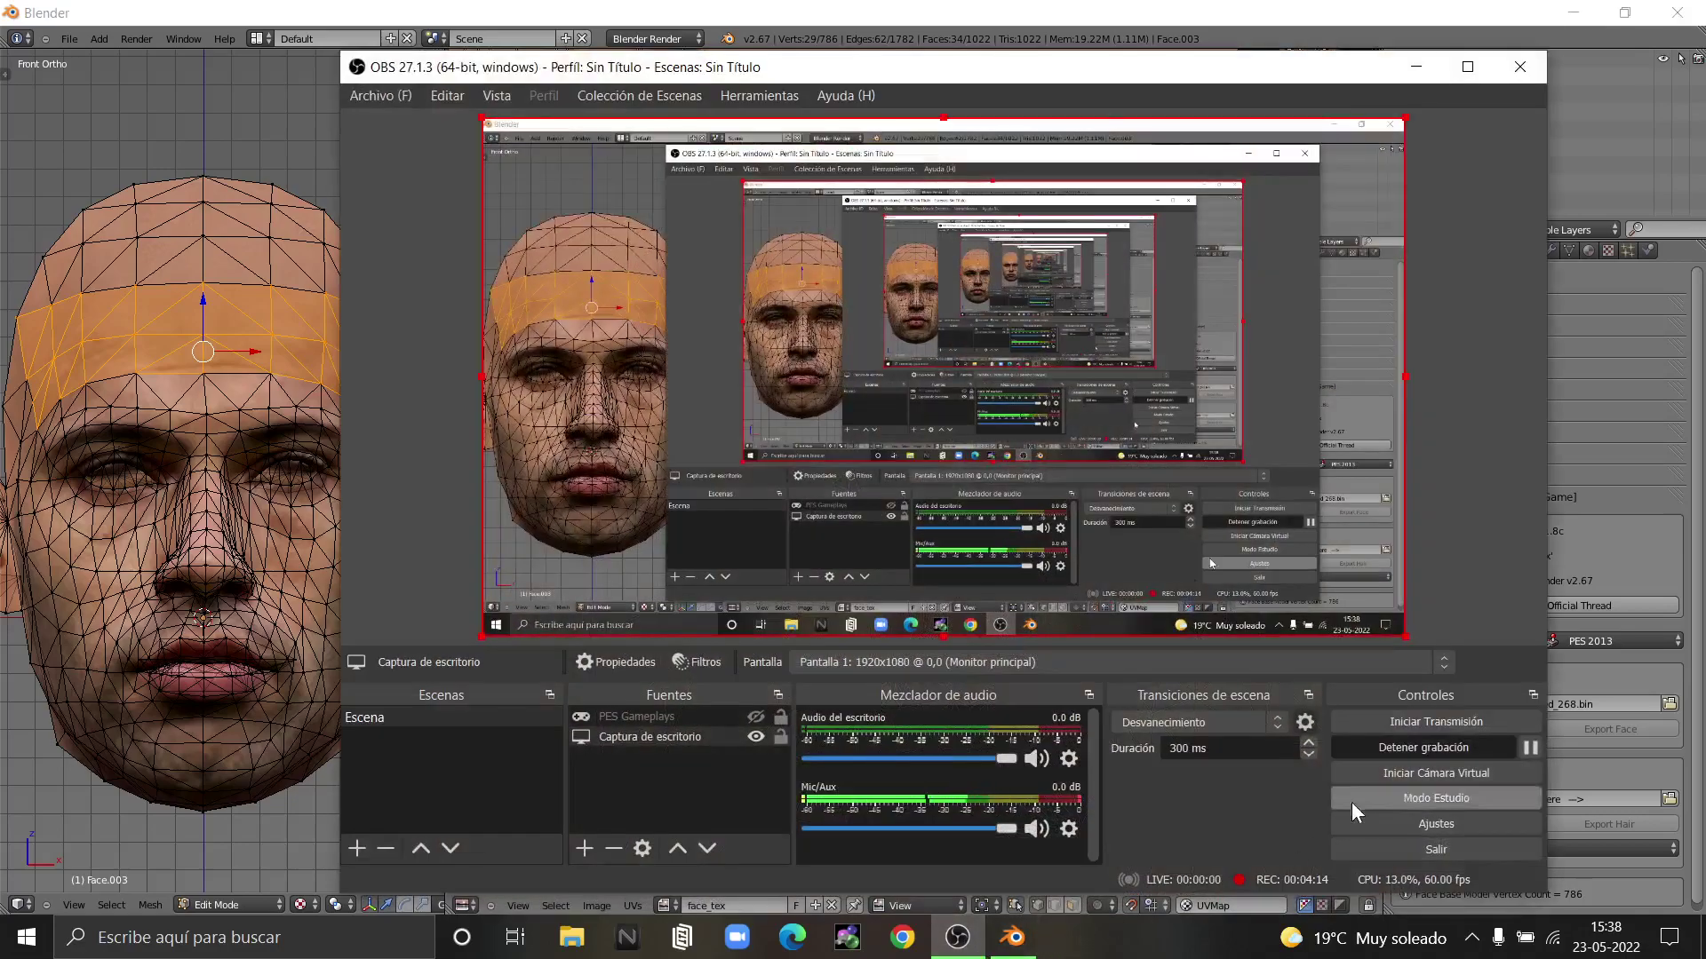
pyautogui.click(1529, 748)
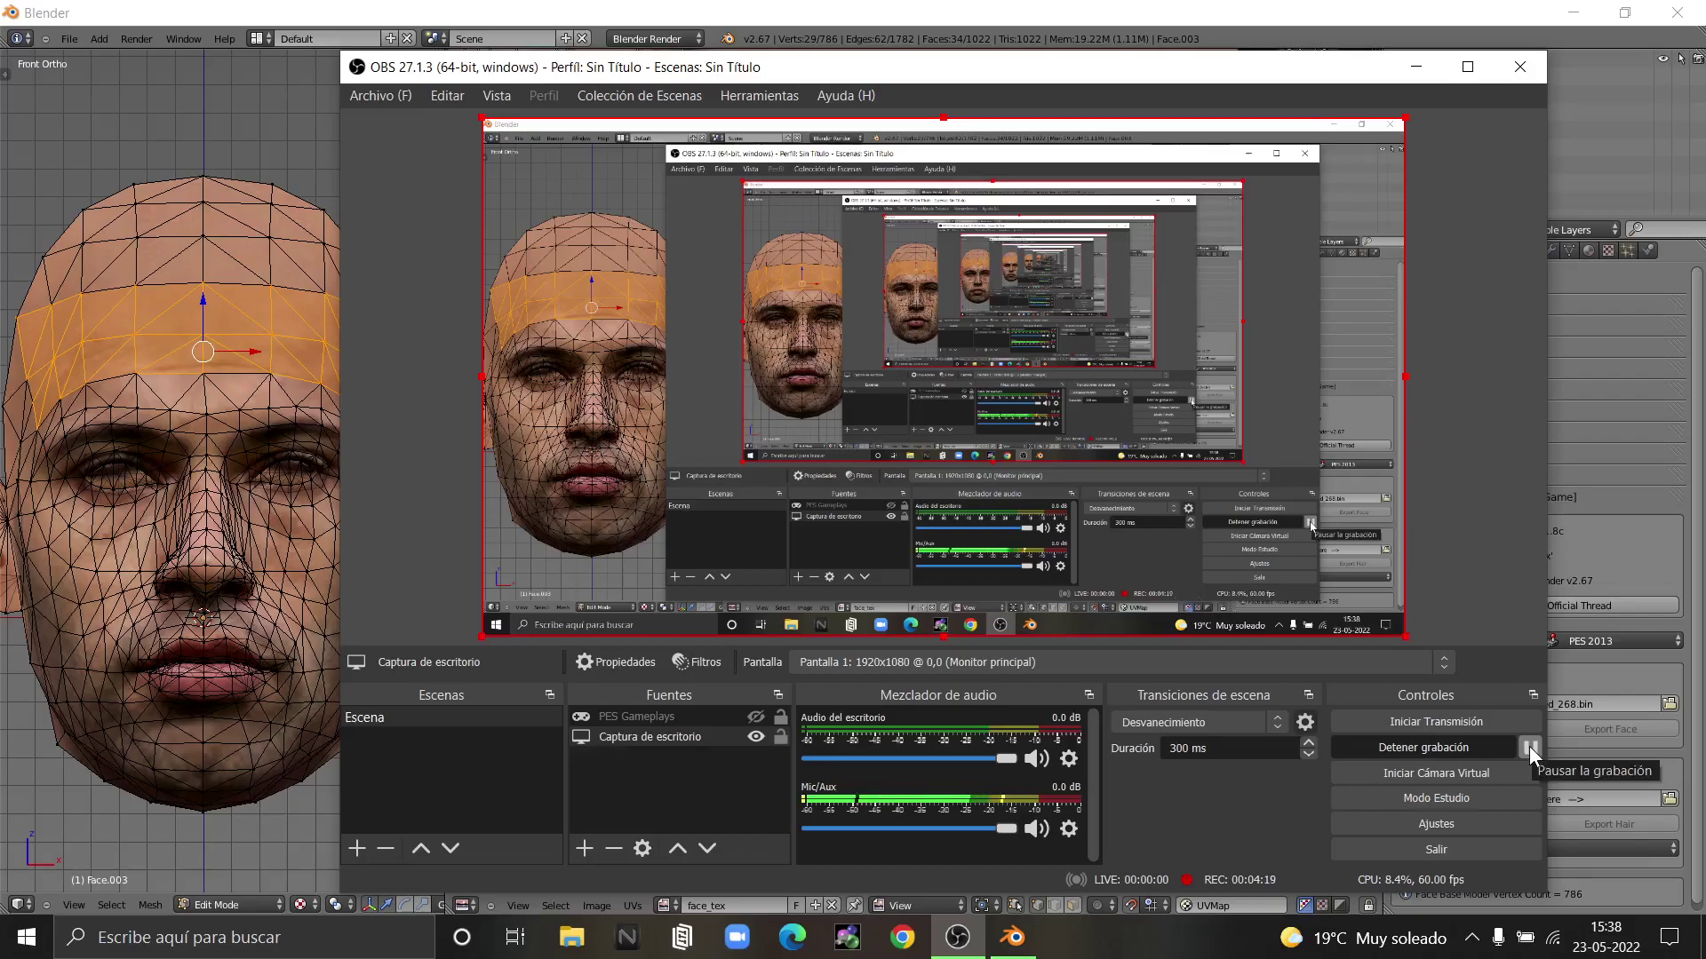
pyautogui.click(1528, 746)
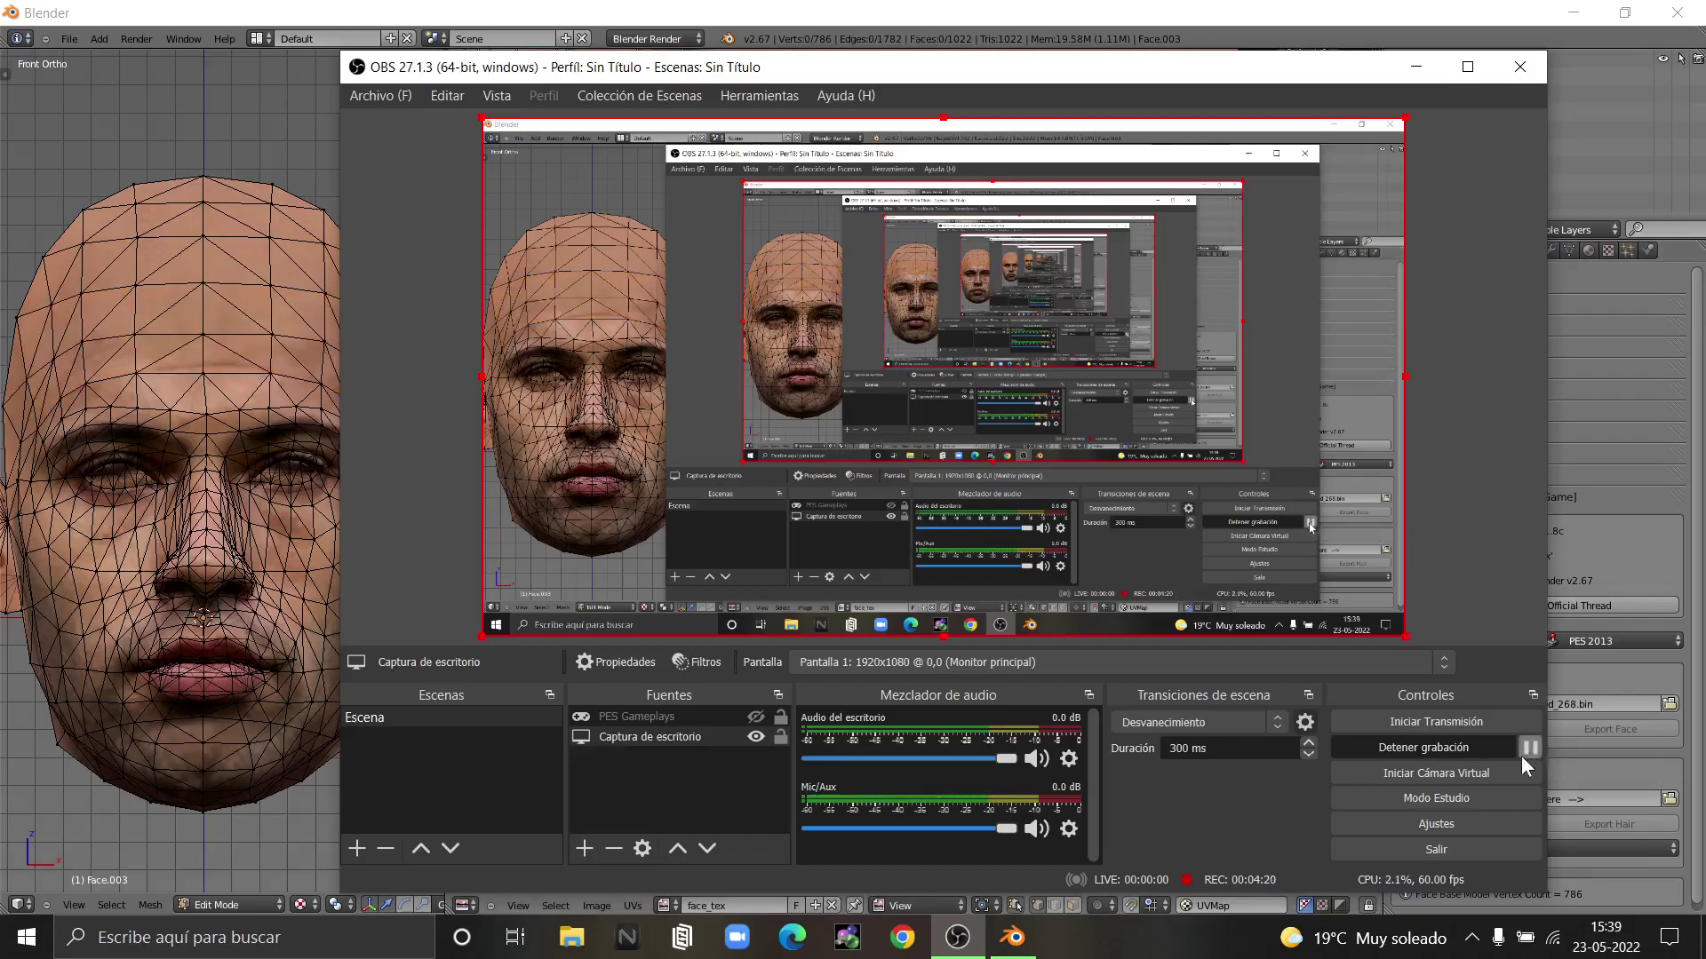
pyautogui.click(1414, 64)
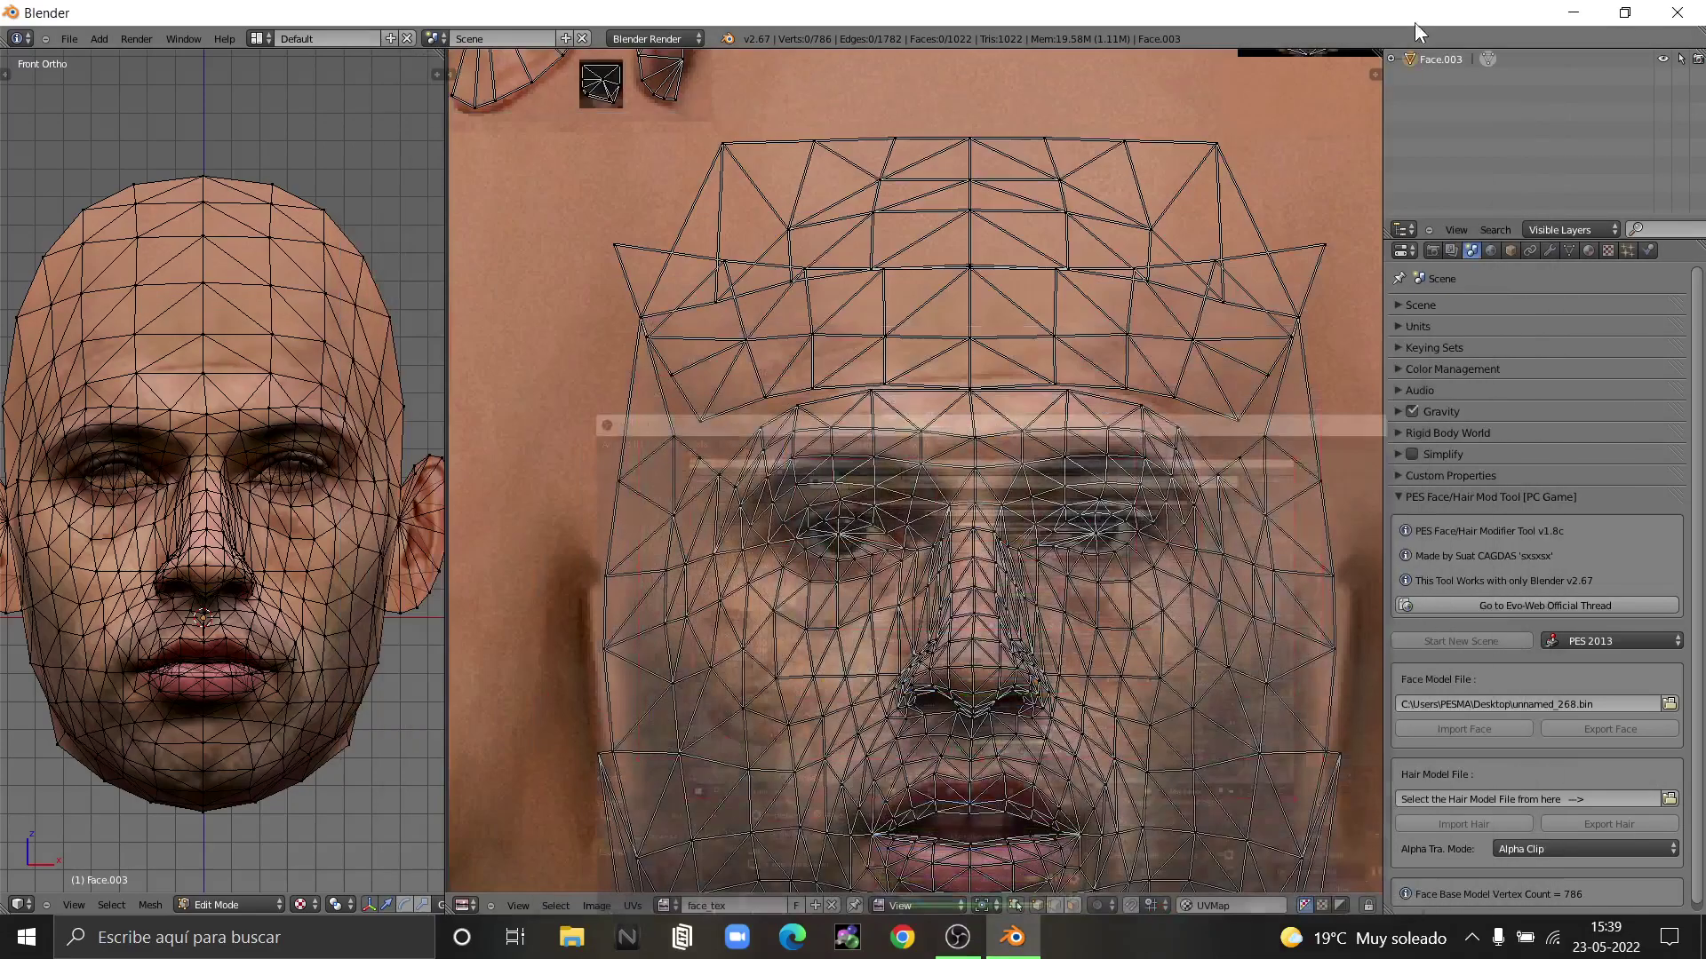
# - Set the UV editor's snap element to Vertex and turn snapping on
pyautogui.scroll(1, 1110, 441)
pyautogui.scroll(-1, 891, 453)
pyautogui.scroll(1, 1154, 357)
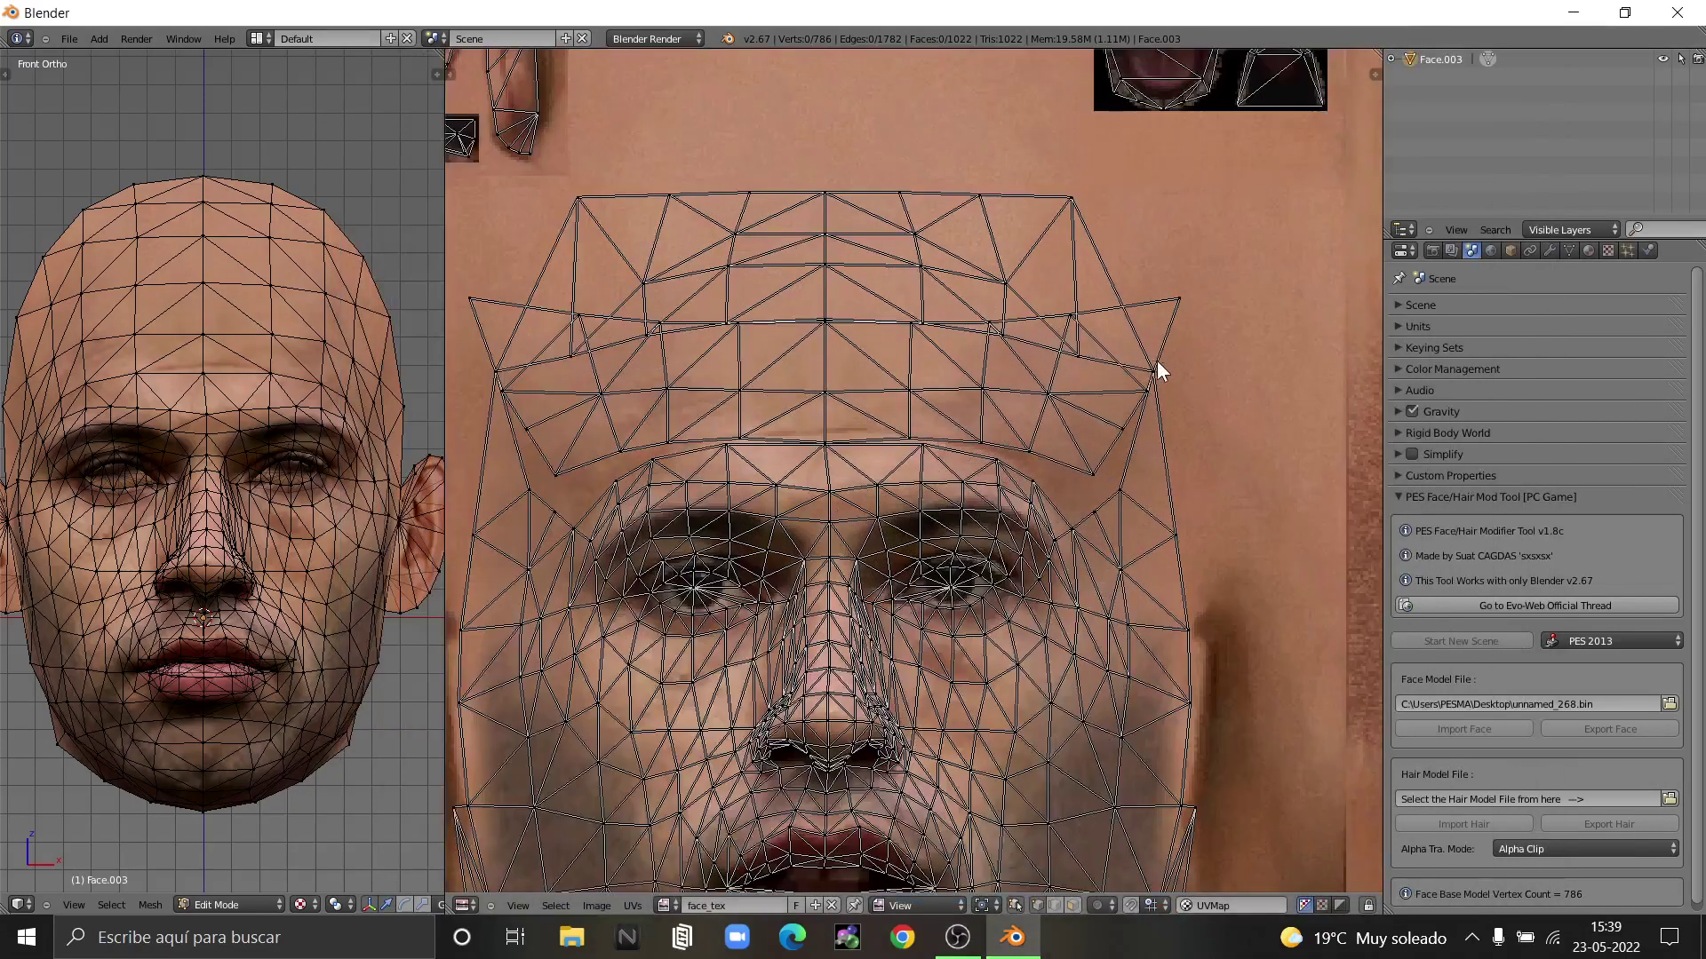
pyautogui.click(1148, 905)
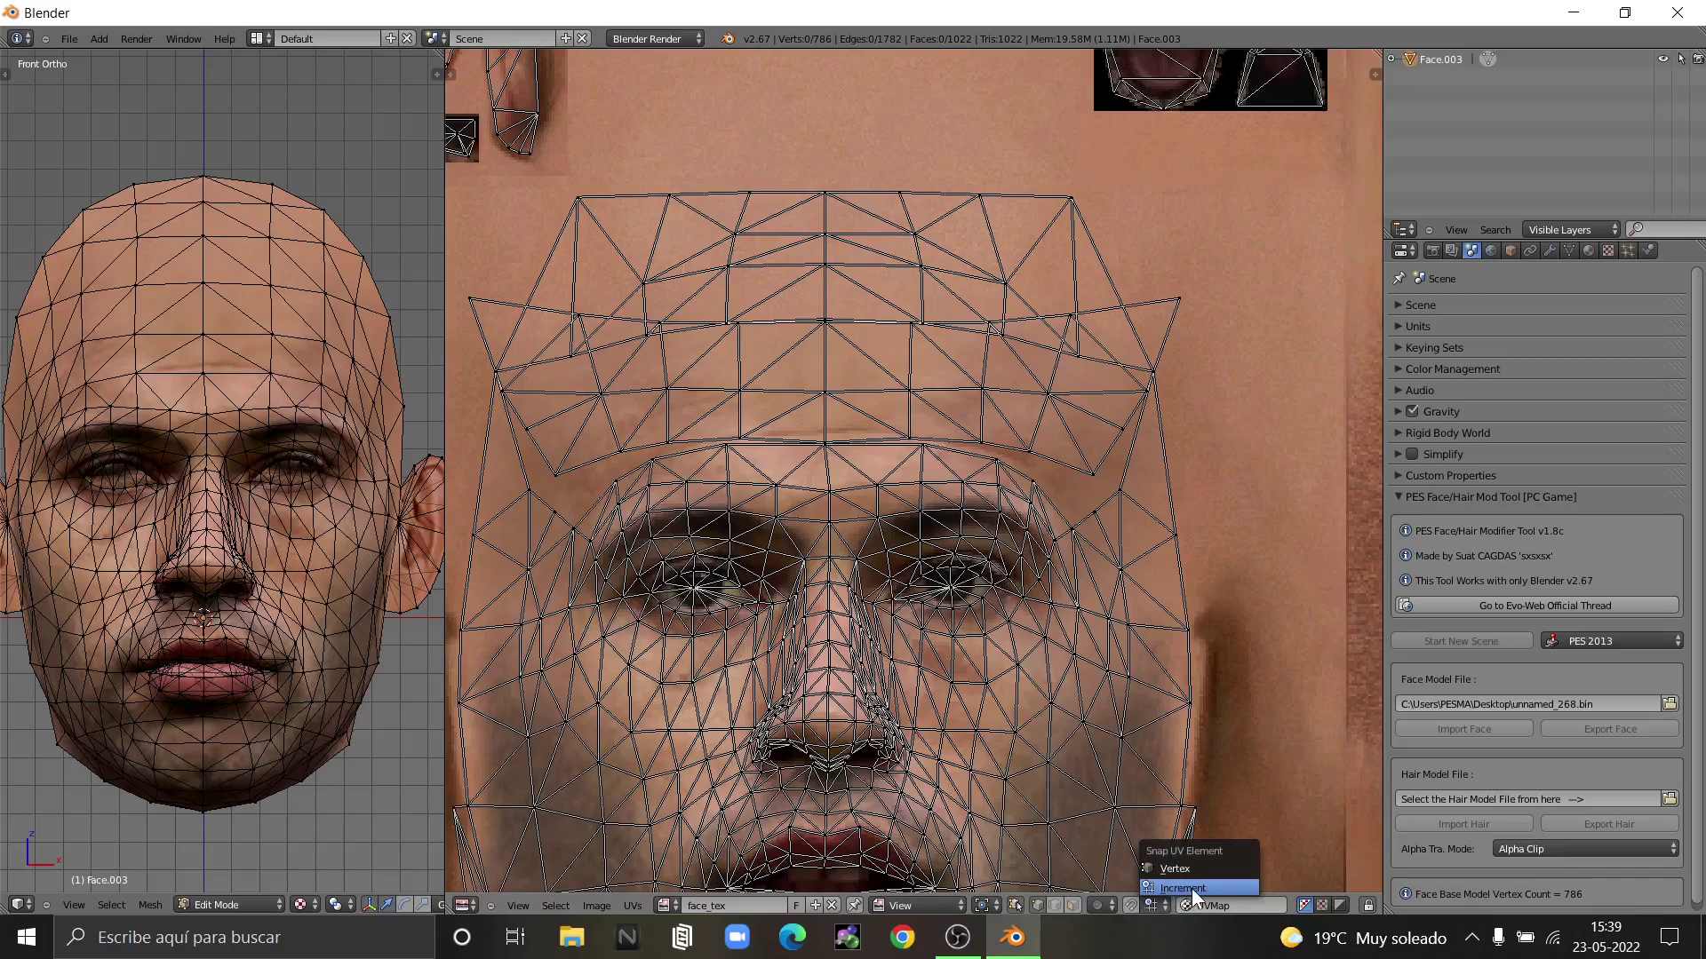
pyautogui.click(1191, 888)
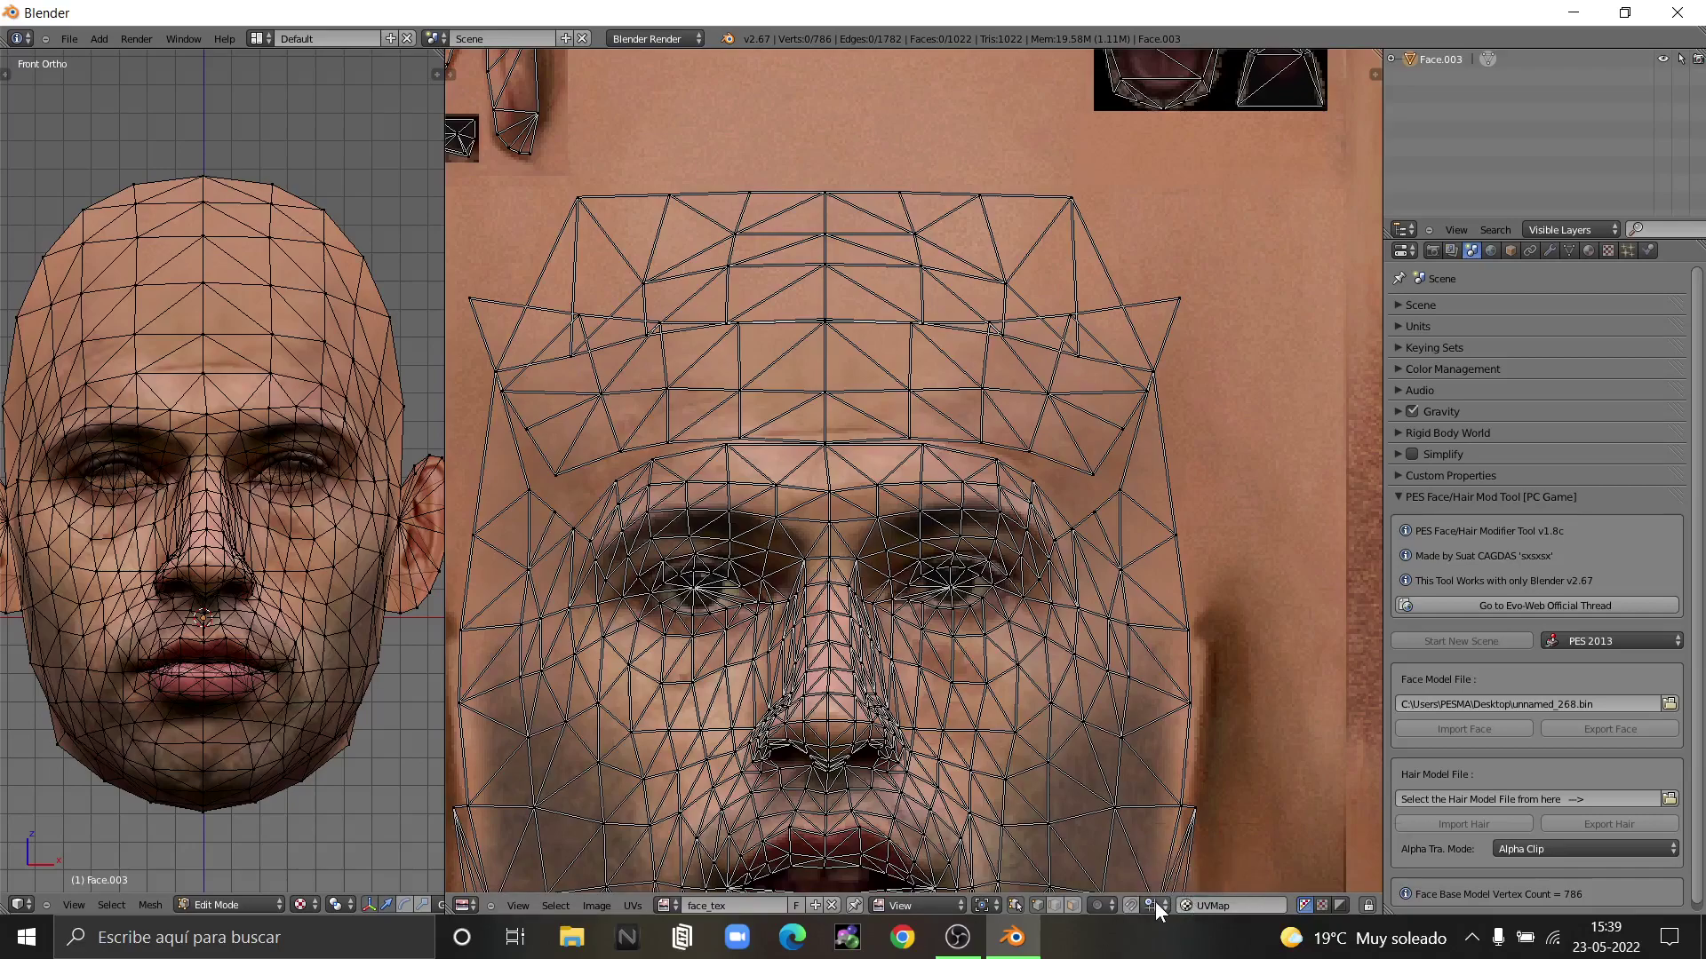
pyautogui.click(1155, 904)
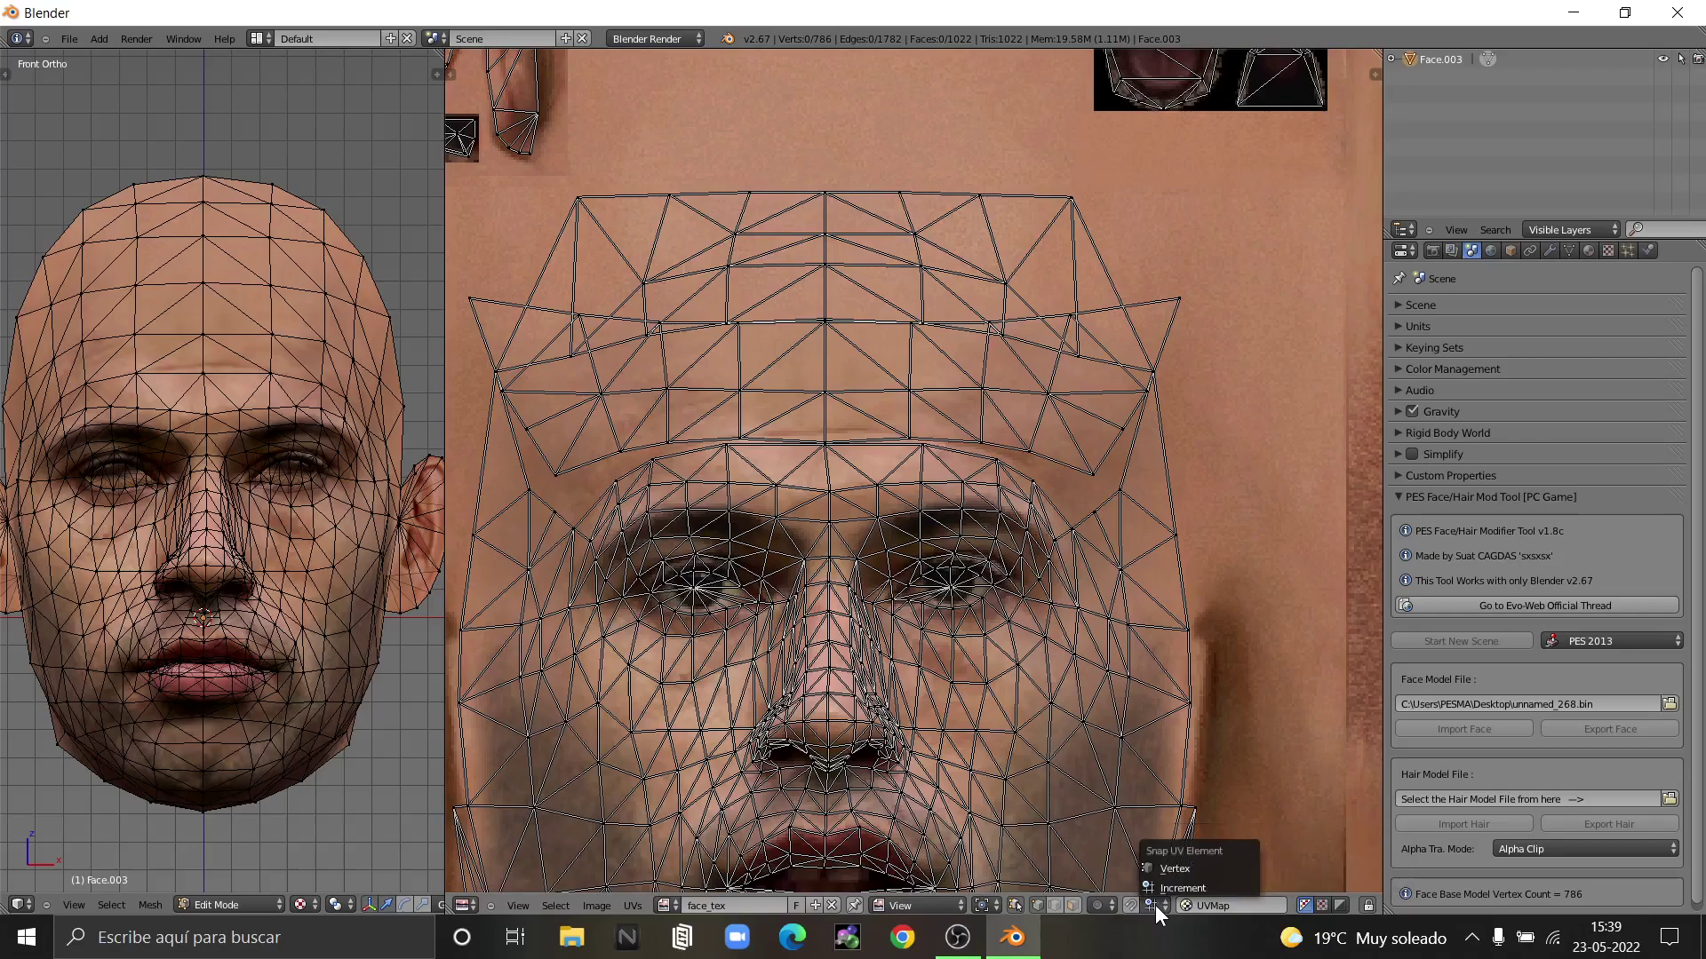
pyautogui.click(1181, 866)
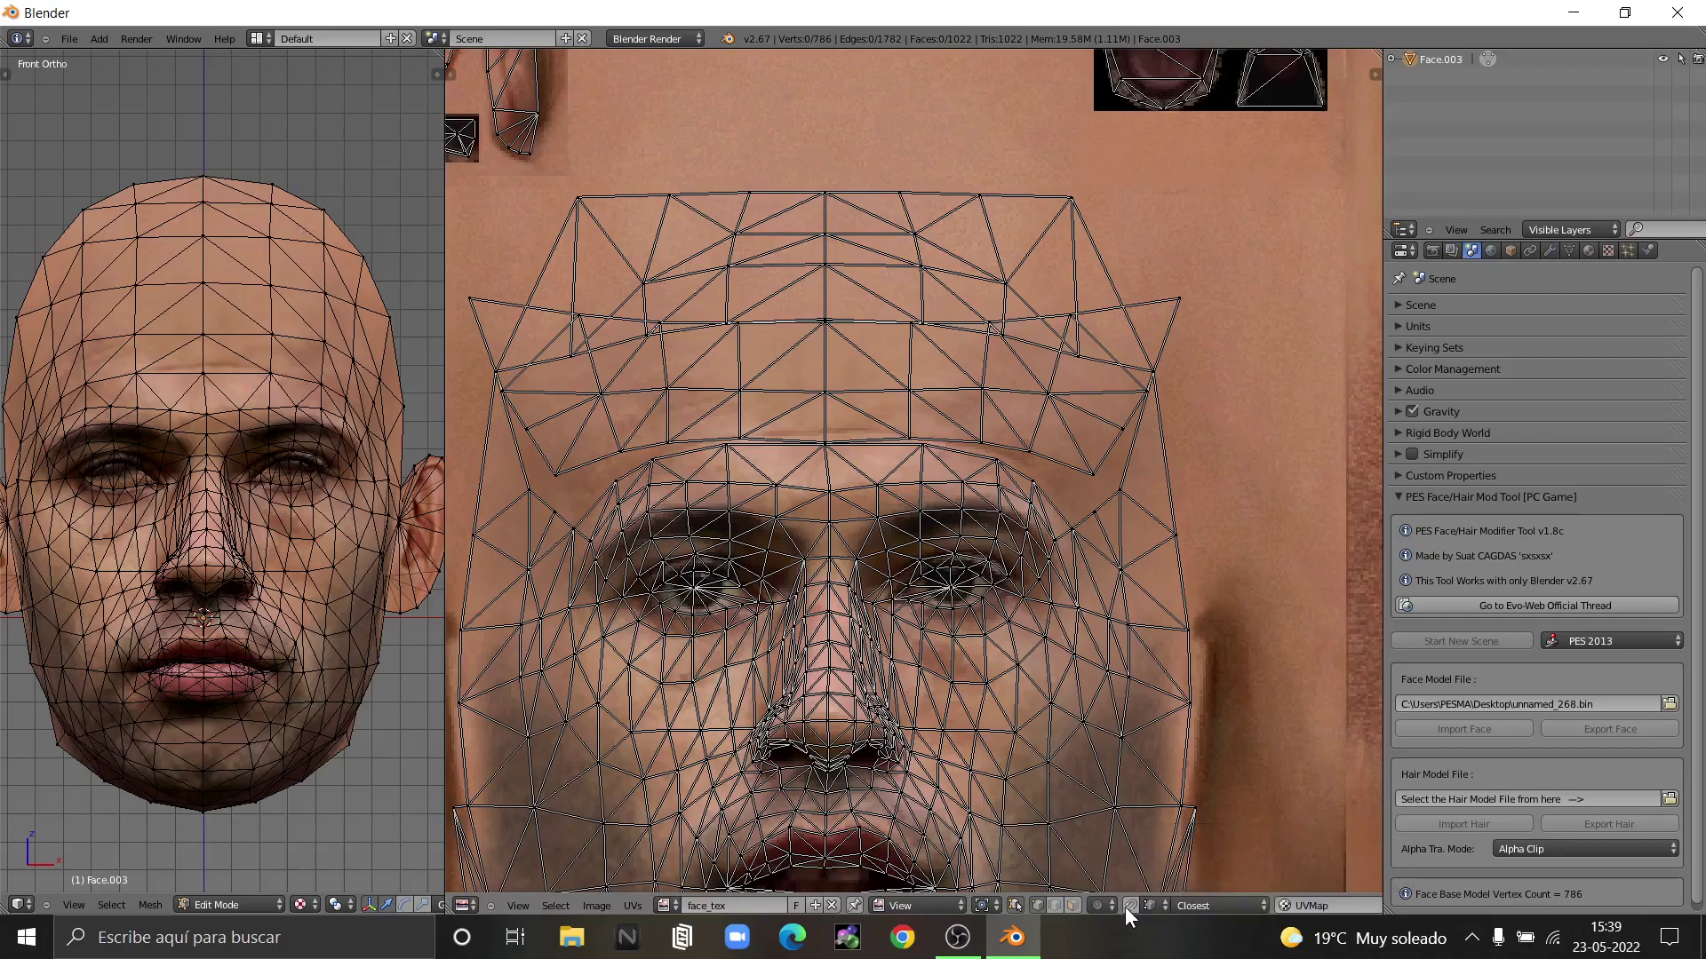
pyautogui.click(1127, 904)
# - Set the snap target to Active
pyautogui.click(1222, 907)
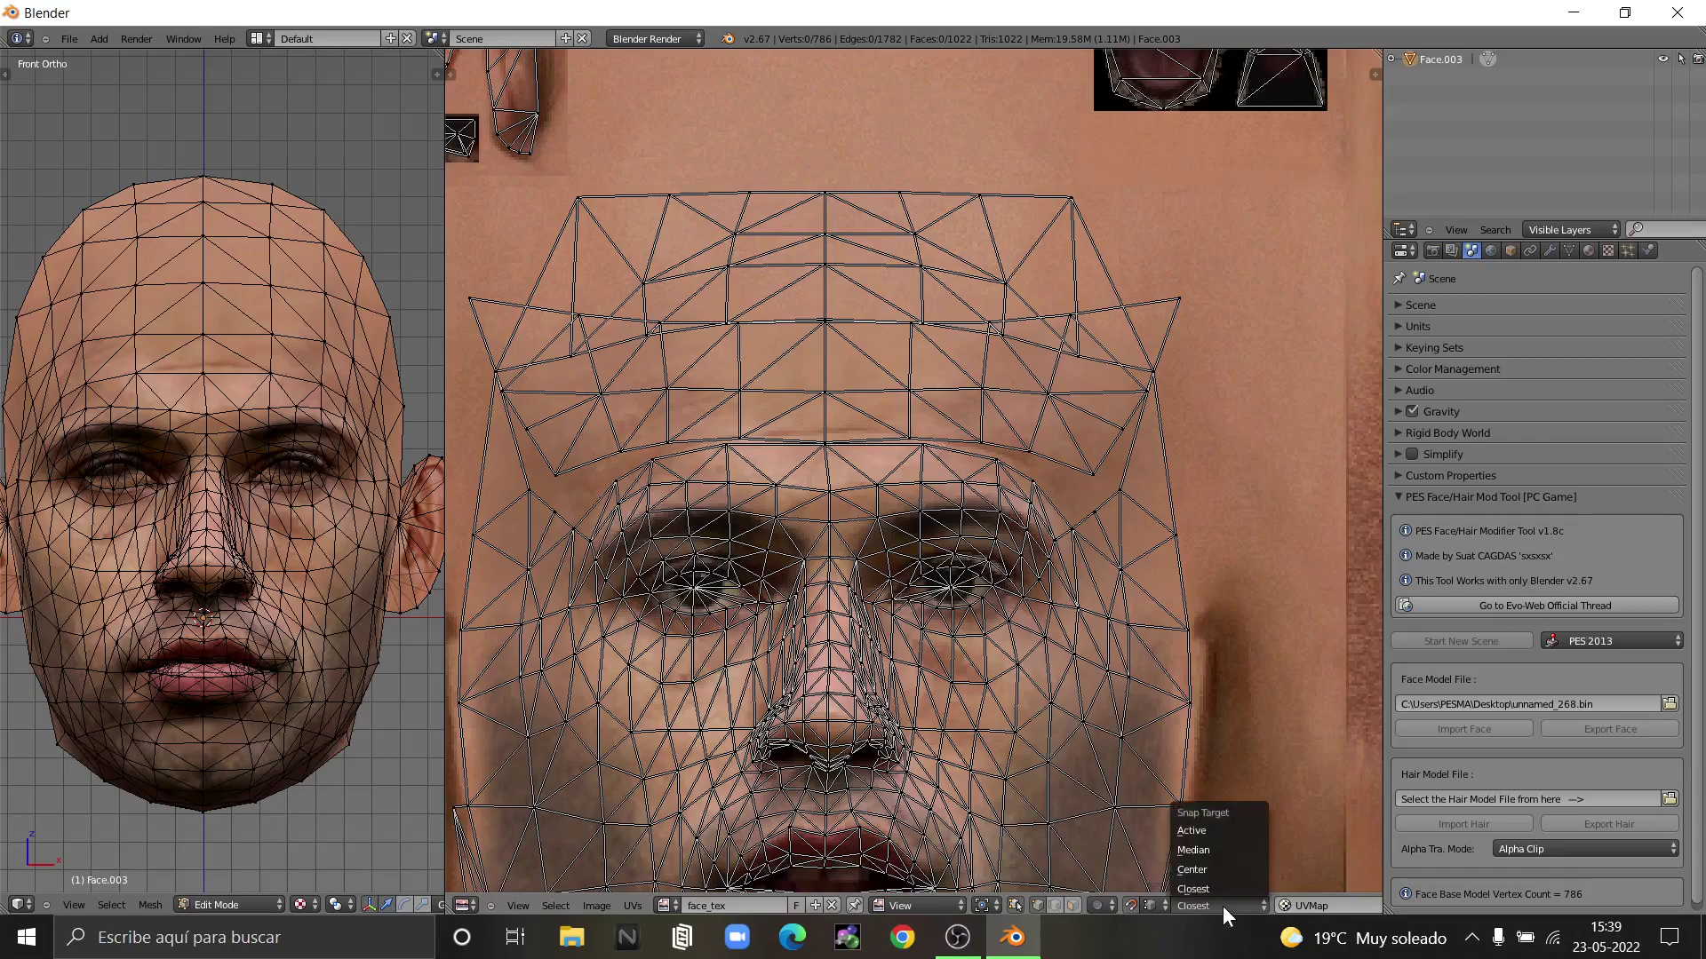
pyautogui.click(1197, 829)
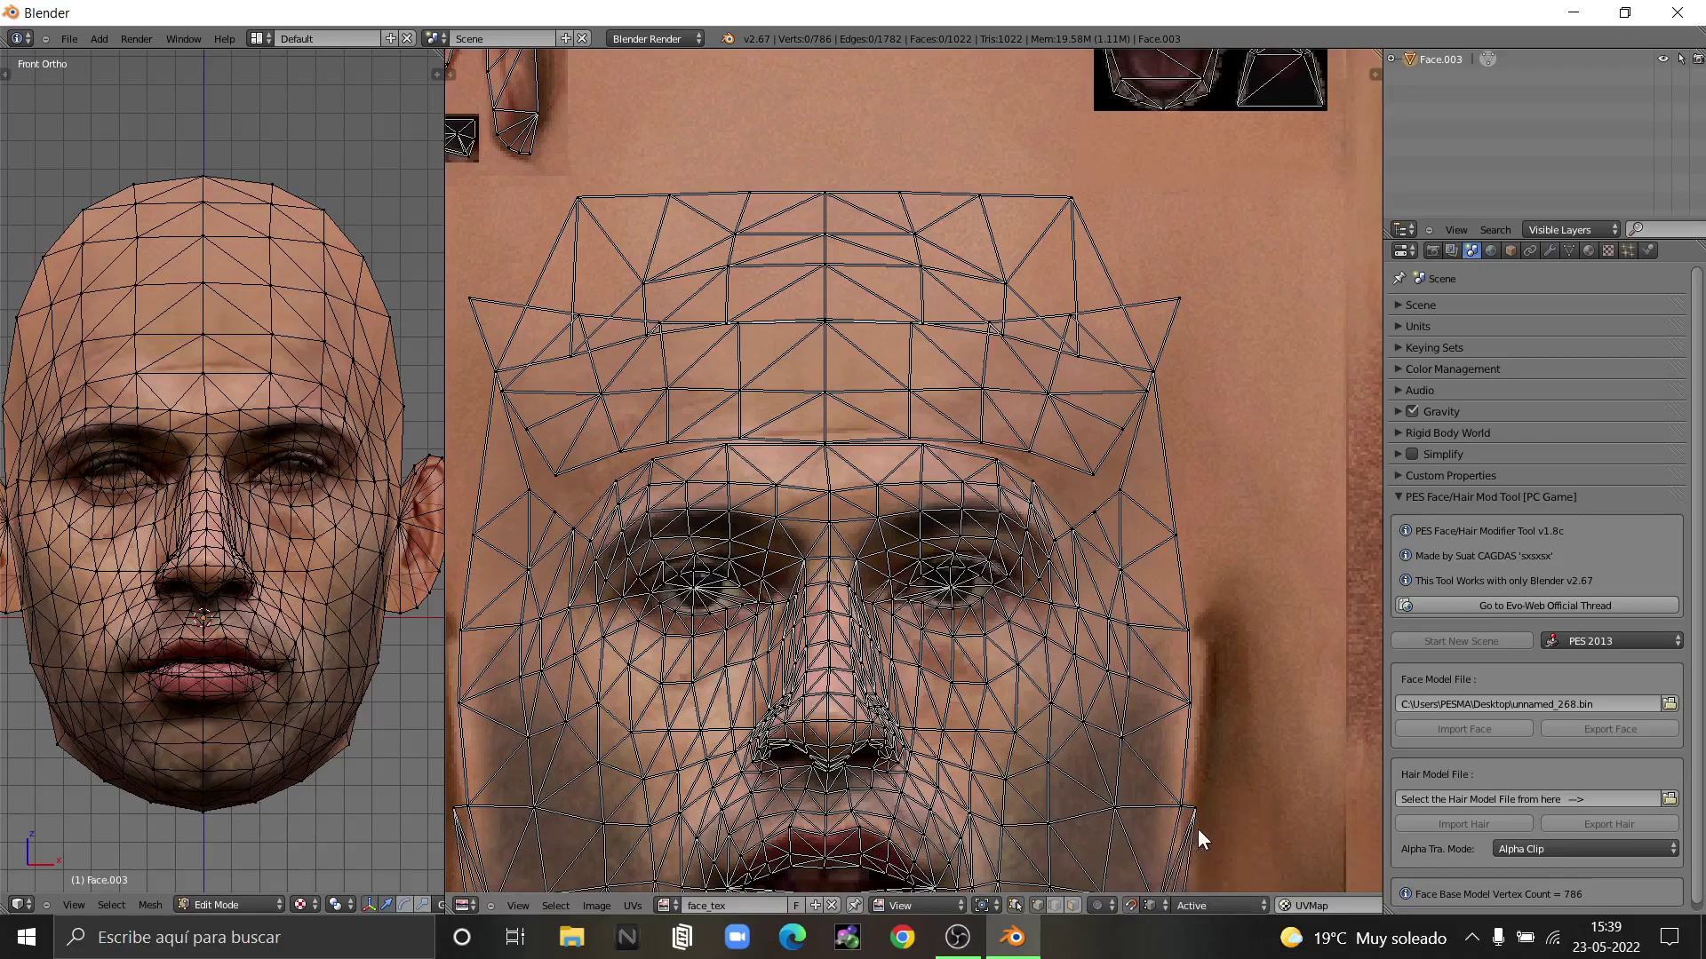
pyautogui.click(1212, 906)
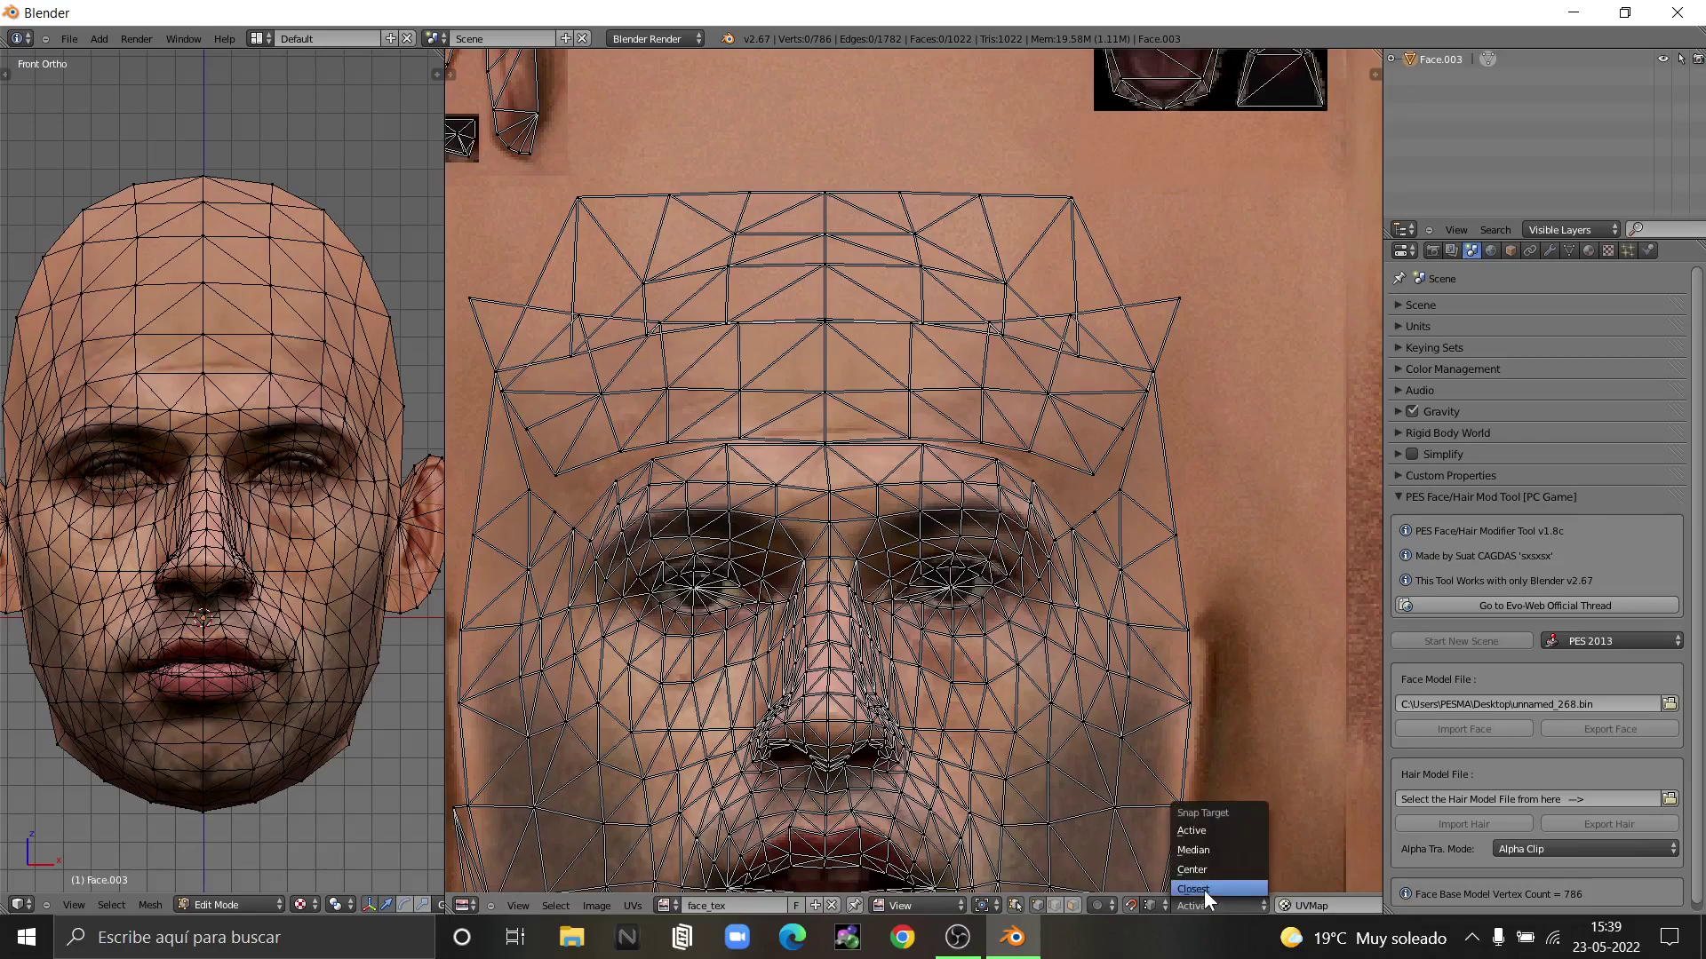
pyautogui.click(1197, 829)
# - Select the four outer vertices along the forehead island's right edge and try moving them with snapping
pyautogui.press('c')
pyautogui.moveTo(1094, 475); pyautogui.dragTo(1148, 400)
pyautogui.click(1187, 311)
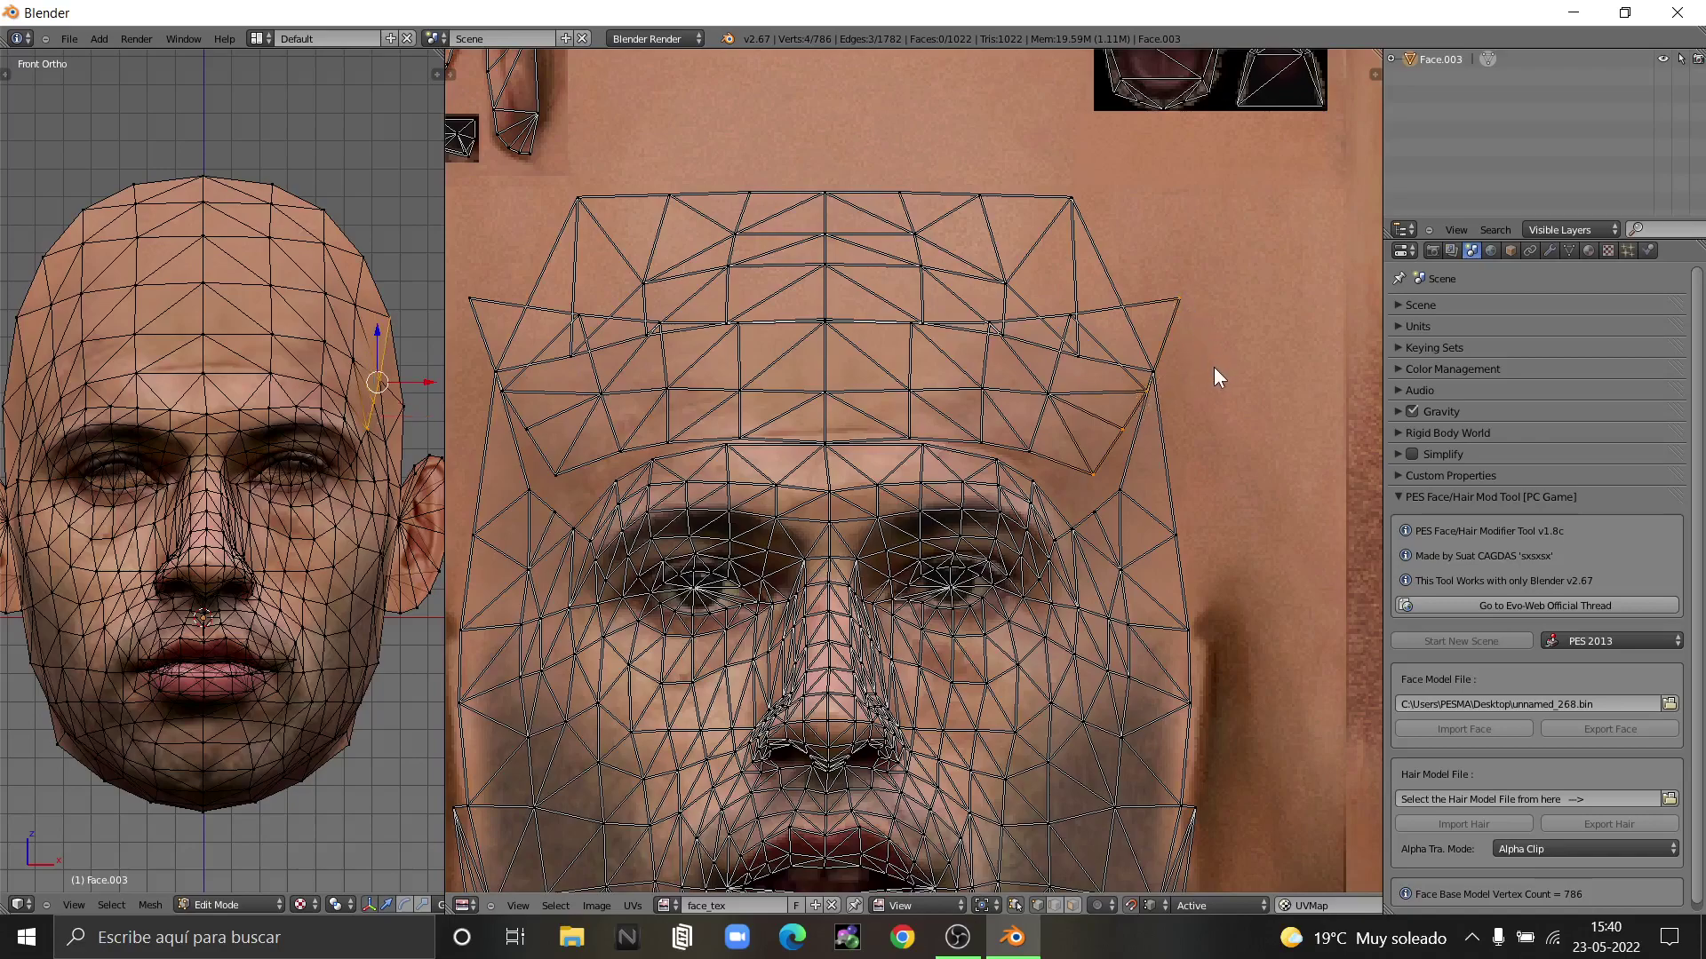
pyautogui.press('g')
pyautogui.rightClick(1181, 409)
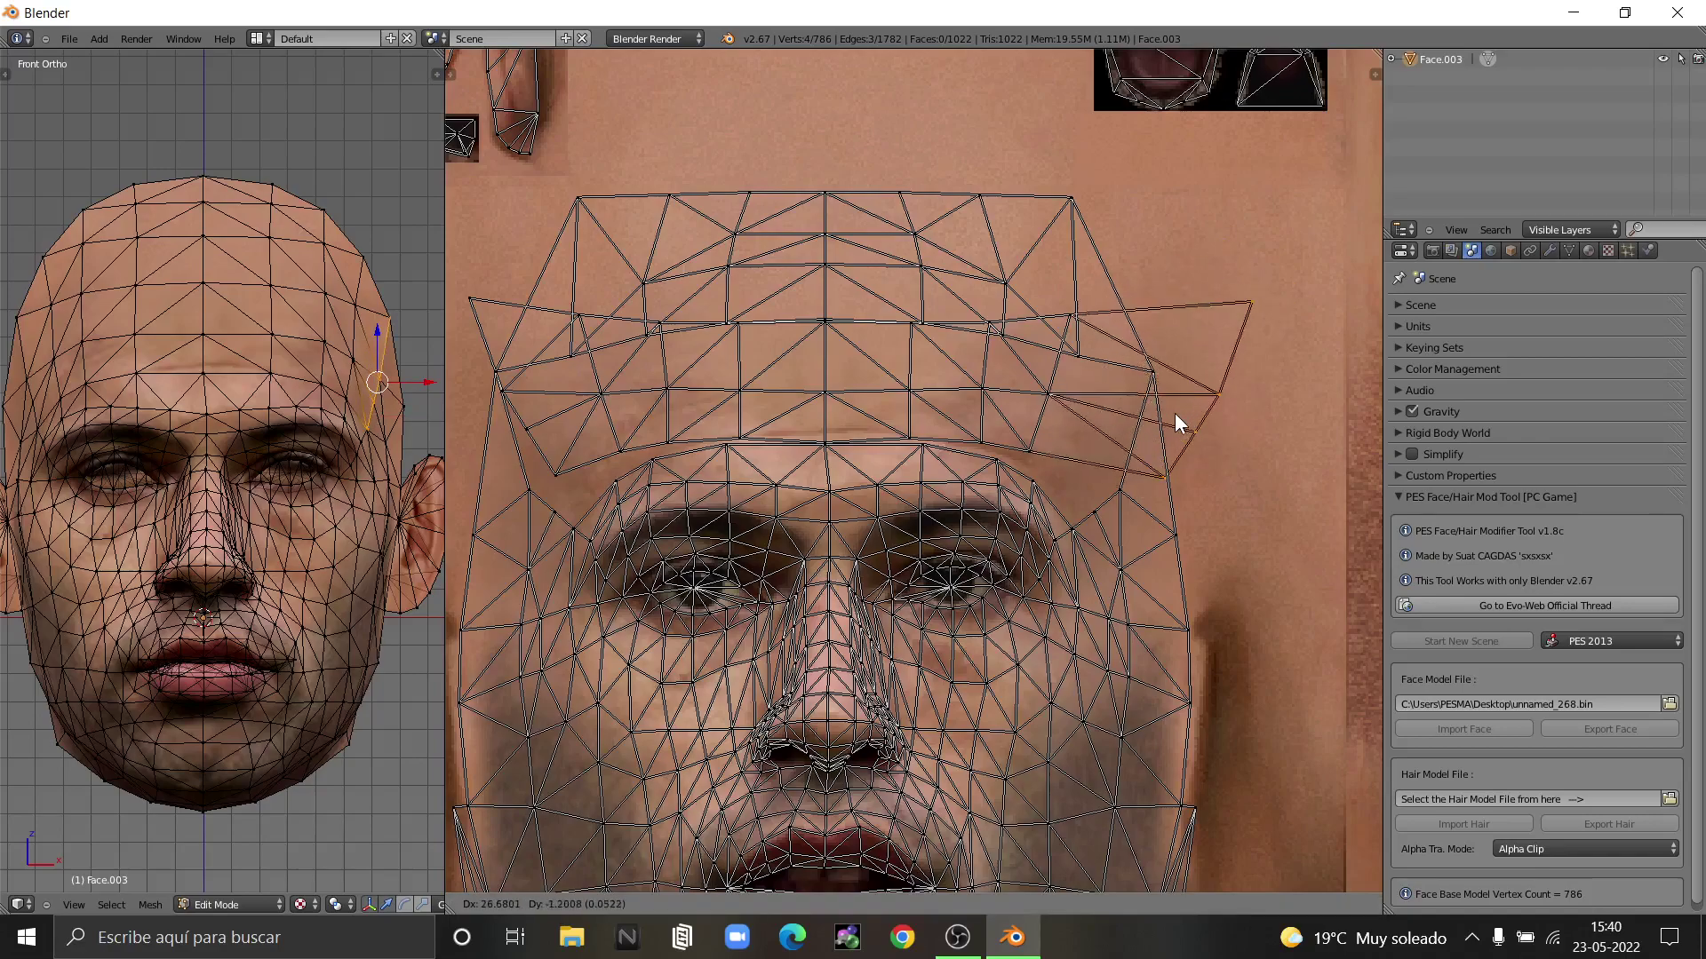
# - Set the snap target to Closest and move the selected edge vertices so the lowest one snaps onto the right temple UVs
pyautogui.click(1211, 905)
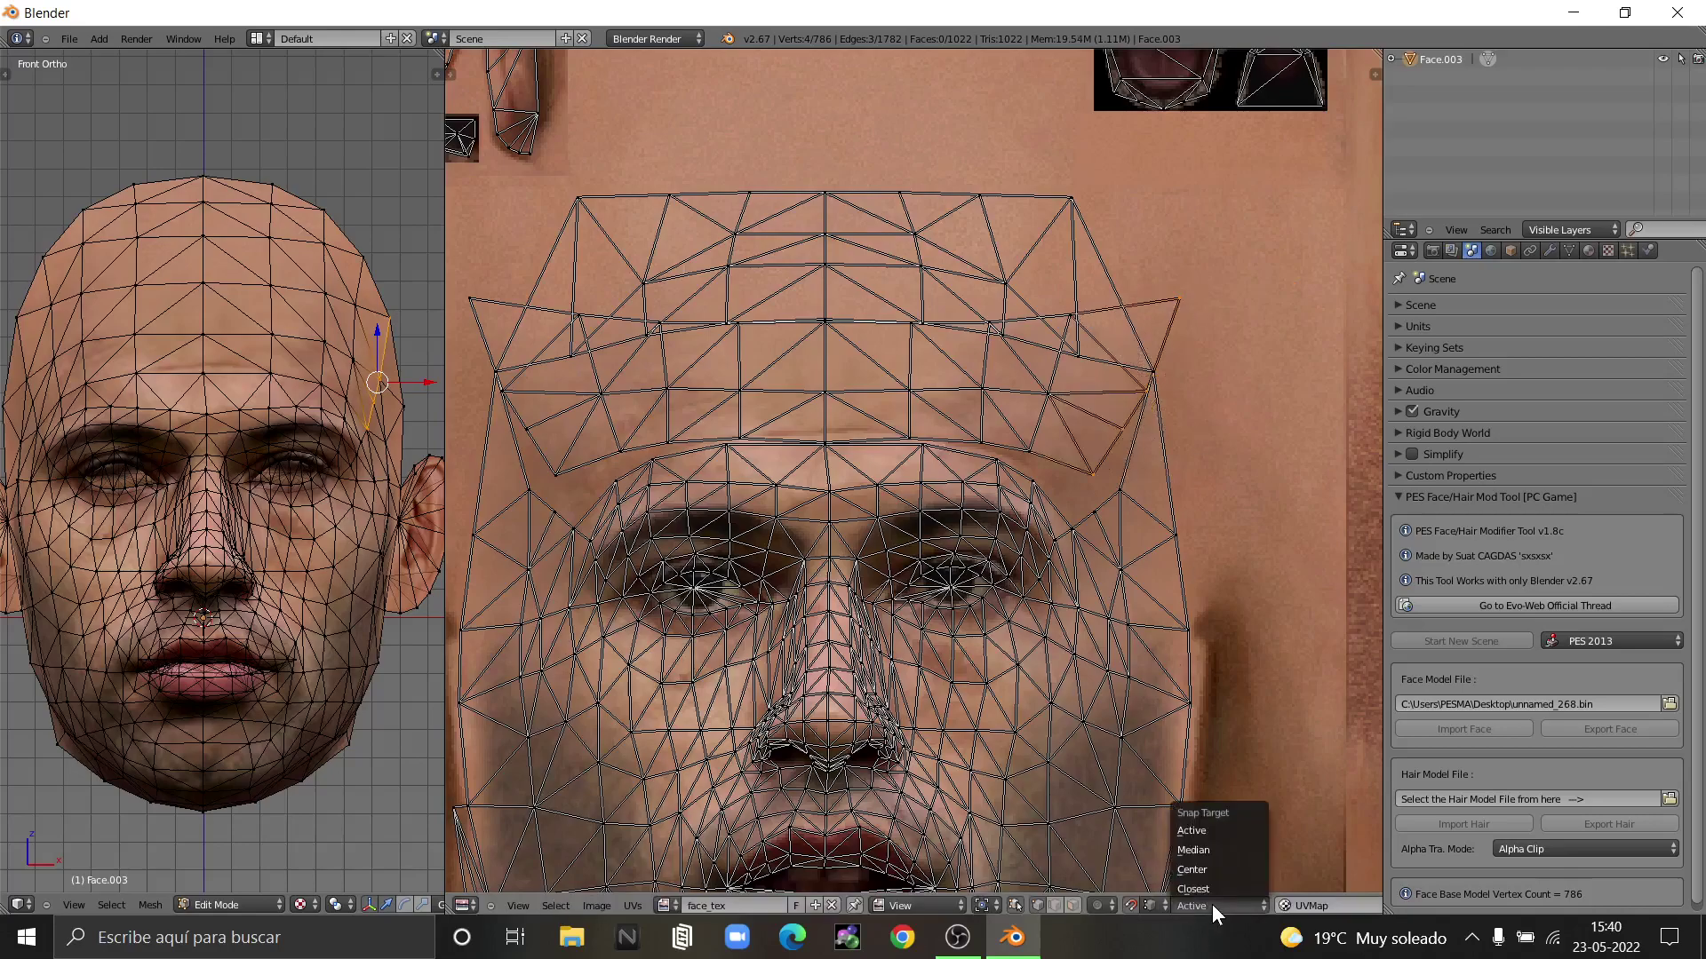
pyautogui.click(1207, 885)
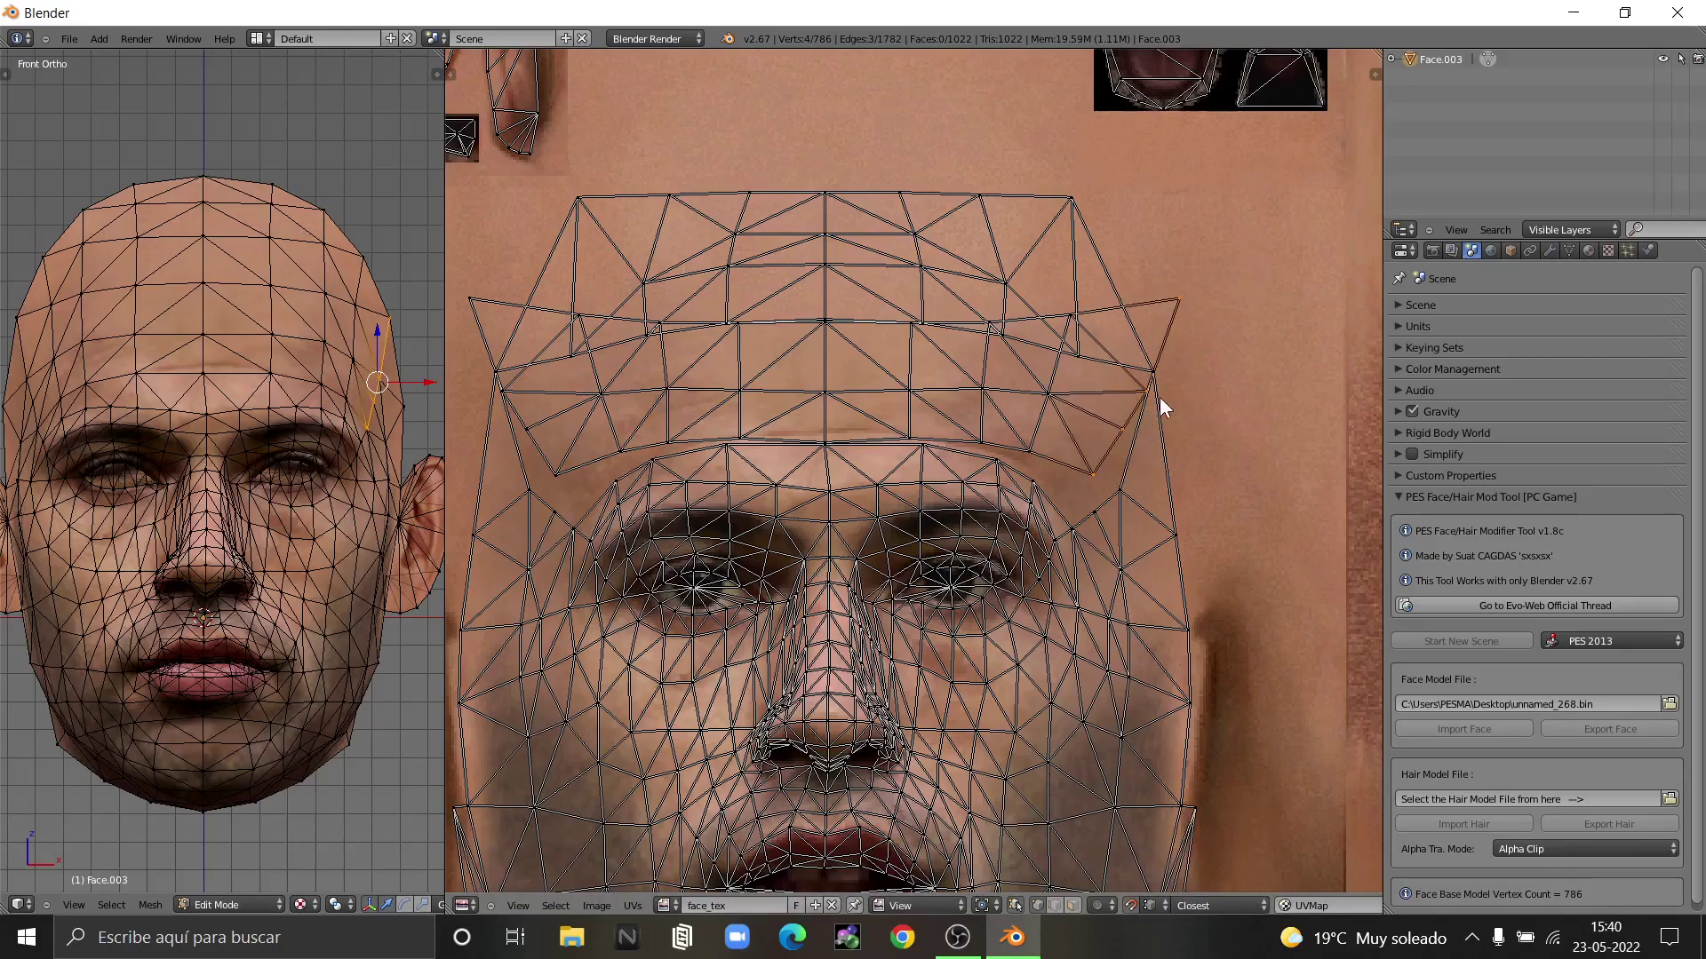
pyautogui.press('g')
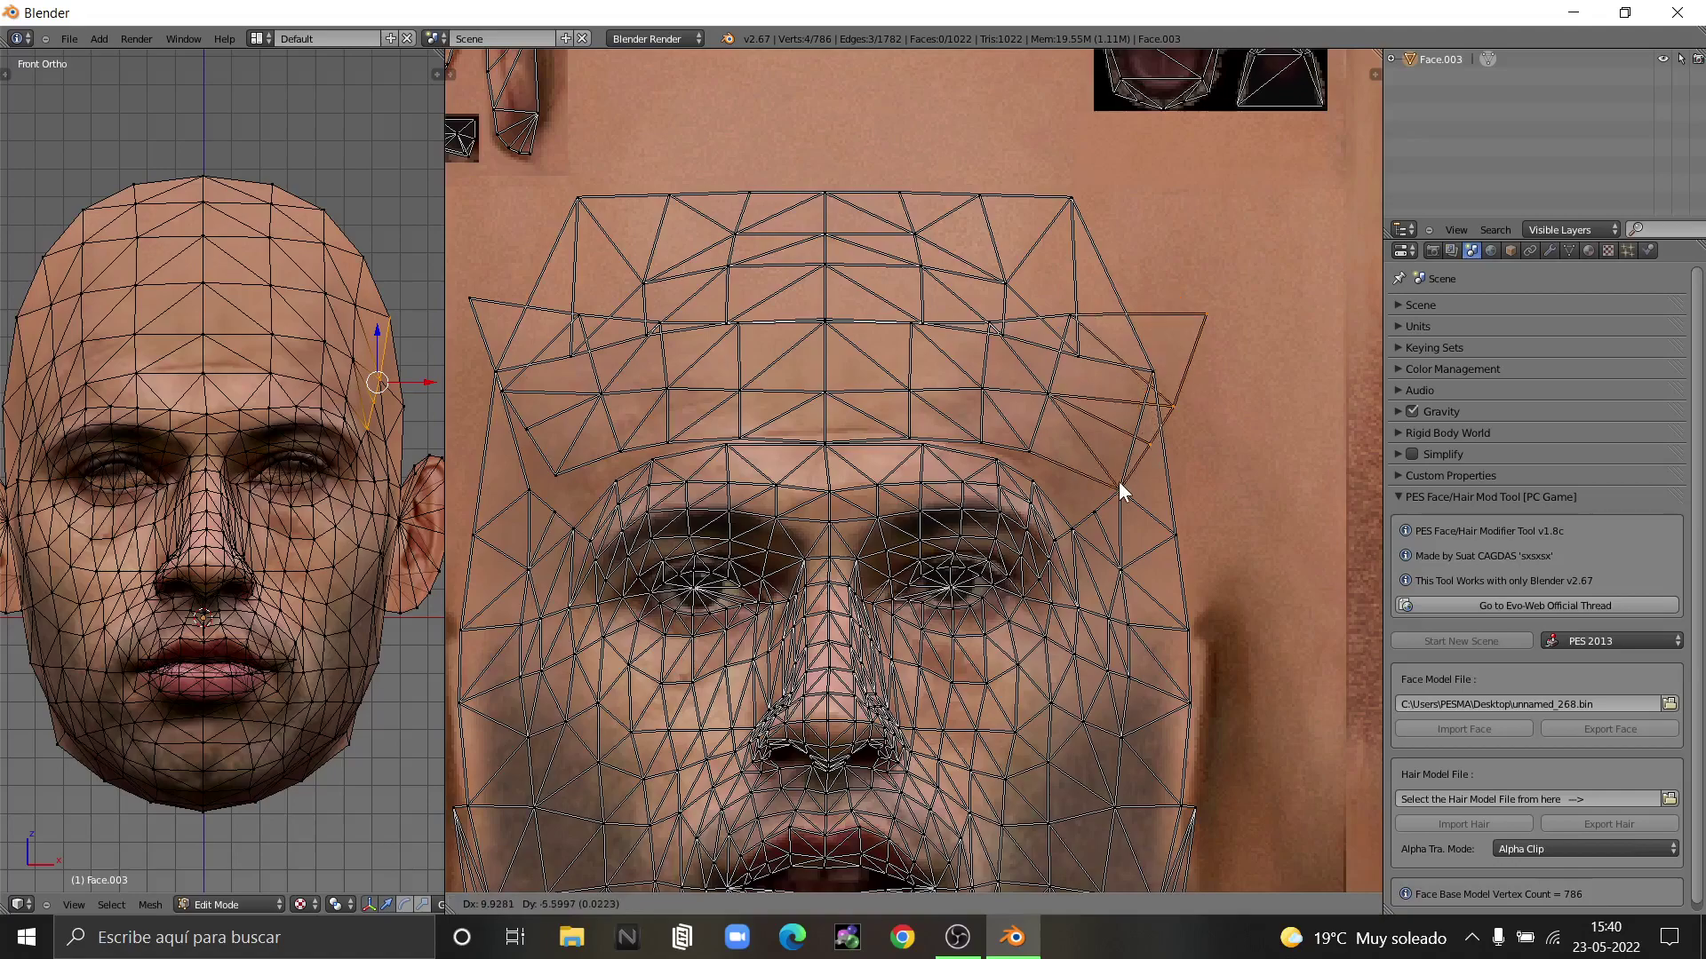
pyautogui.click(1068, 517)
# - Snap the two middle vertices of the forehead island's right edge onto the matching temple vertices, one at a time
pyautogui.scroll(3, 1146, 430)
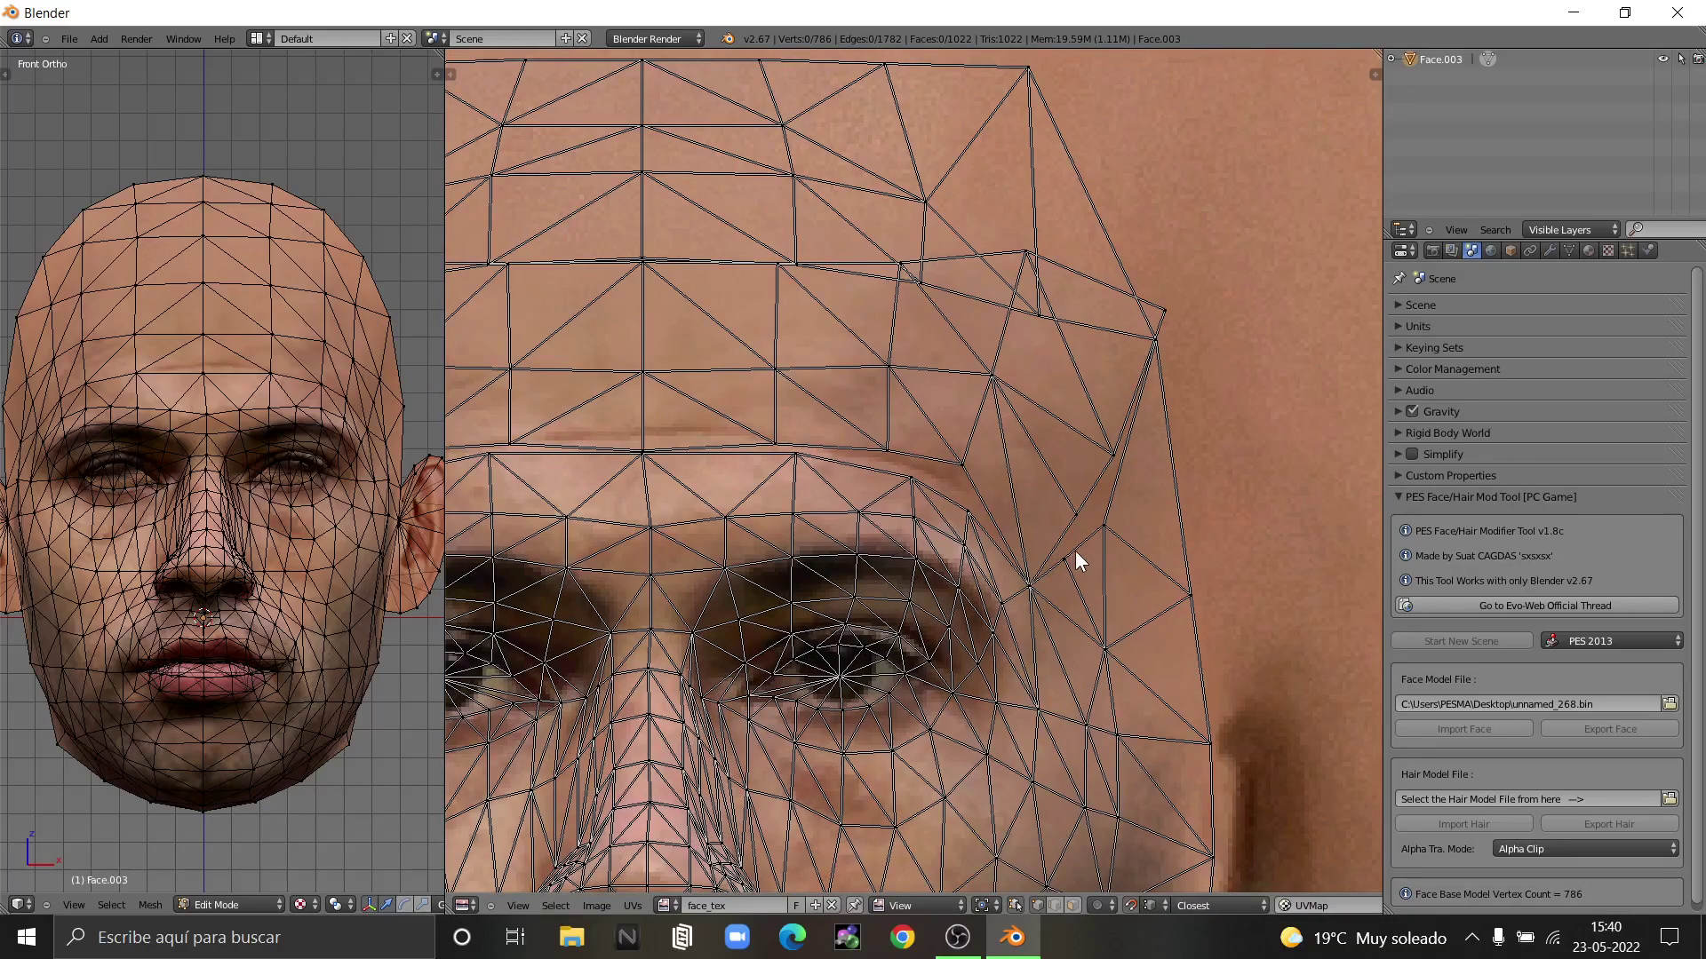
pyautogui.rightClick(1073, 520)
pyautogui.press('g')
pyautogui.click(1060, 556)
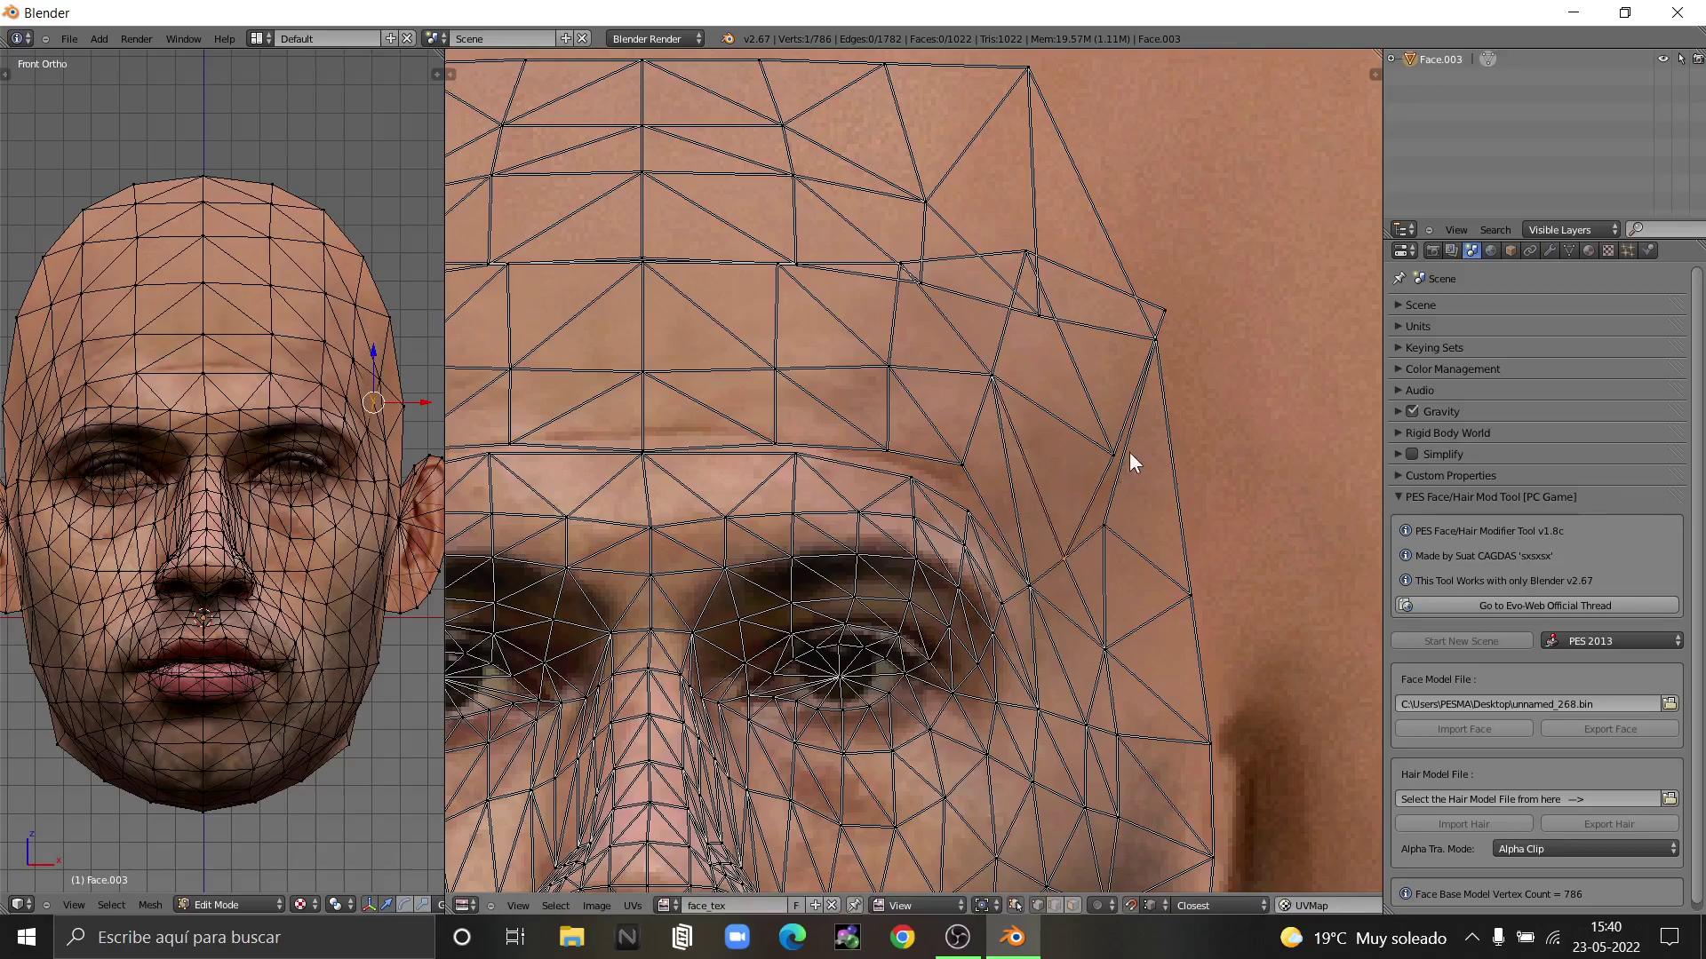
pyautogui.press('a')
pyautogui.rightClick(1107, 459)
pyautogui.press('g')
pyautogui.click(1117, 535)
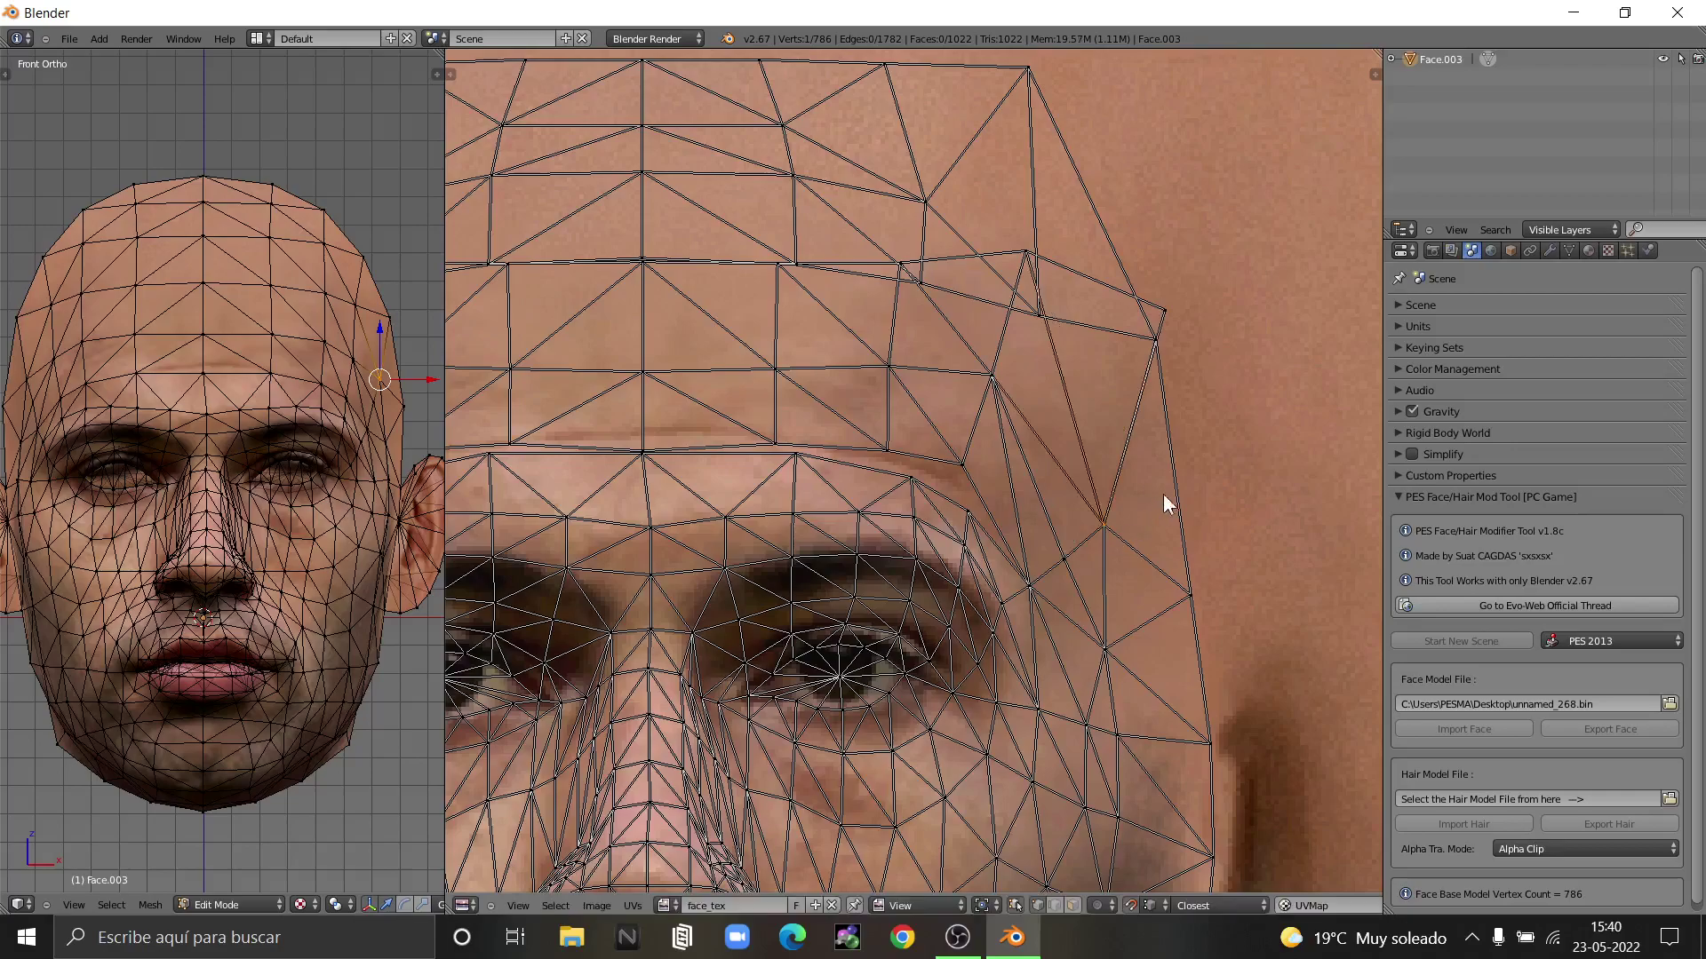
# - Snap the top vertex of the forehead island's right edge onto the outer corner of the scalp UVs
pyautogui.press('a')
pyautogui.rightClick(1171, 301)
pyautogui.press('g')
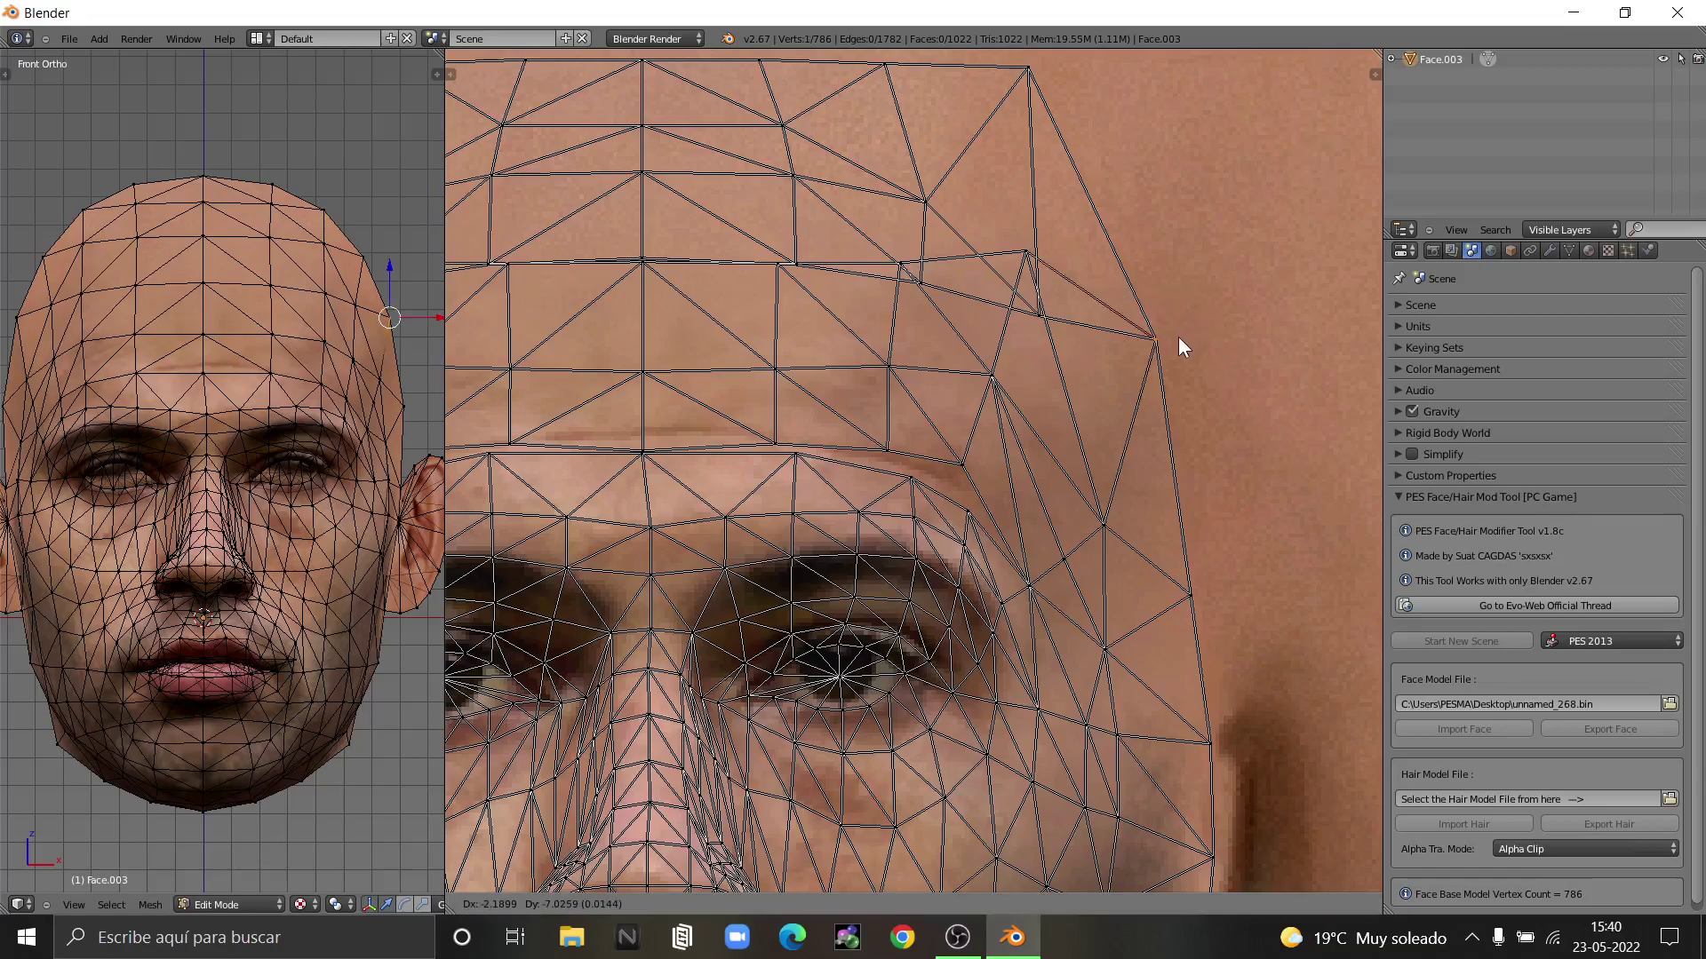
pyautogui.click(1177, 338)
pyautogui.press('a')
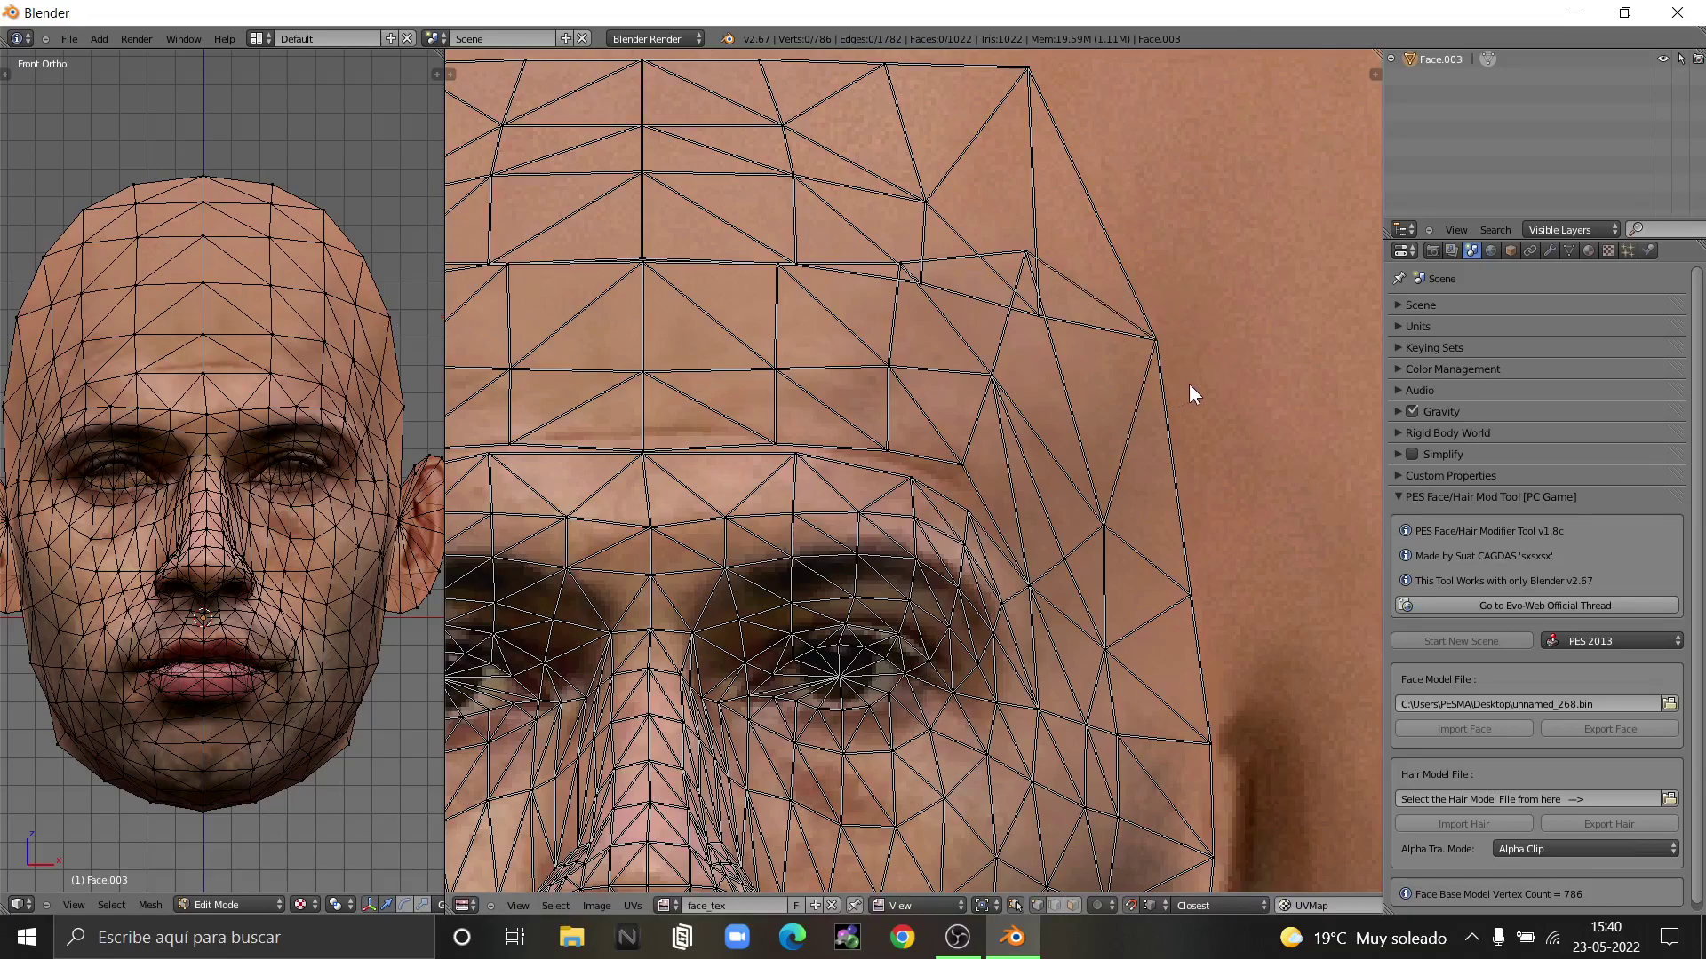
# - Select the four outer vertices of the forehead island's left edge and move them so the lowest one snaps onto the left temple UVs
pyautogui.scroll(-6, 1195, 461)
pyautogui.scroll(1, 1095, 472)
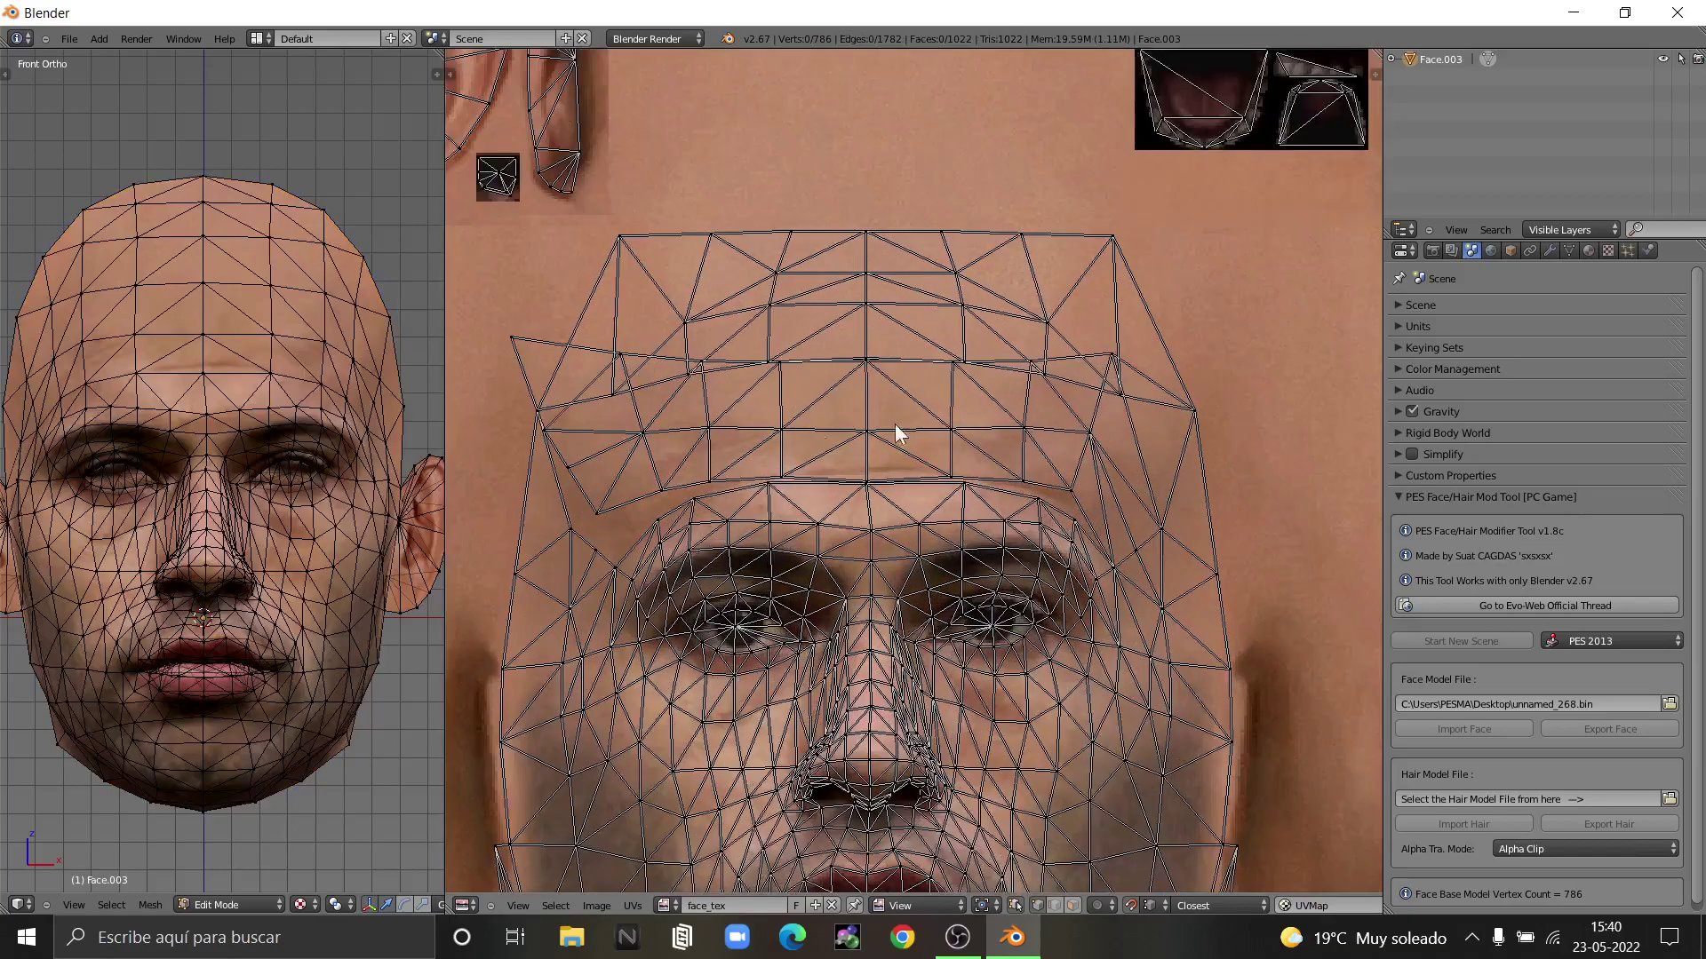
pyautogui.scroll(4, 564, 358)
pyautogui.rightClick(583, 349)
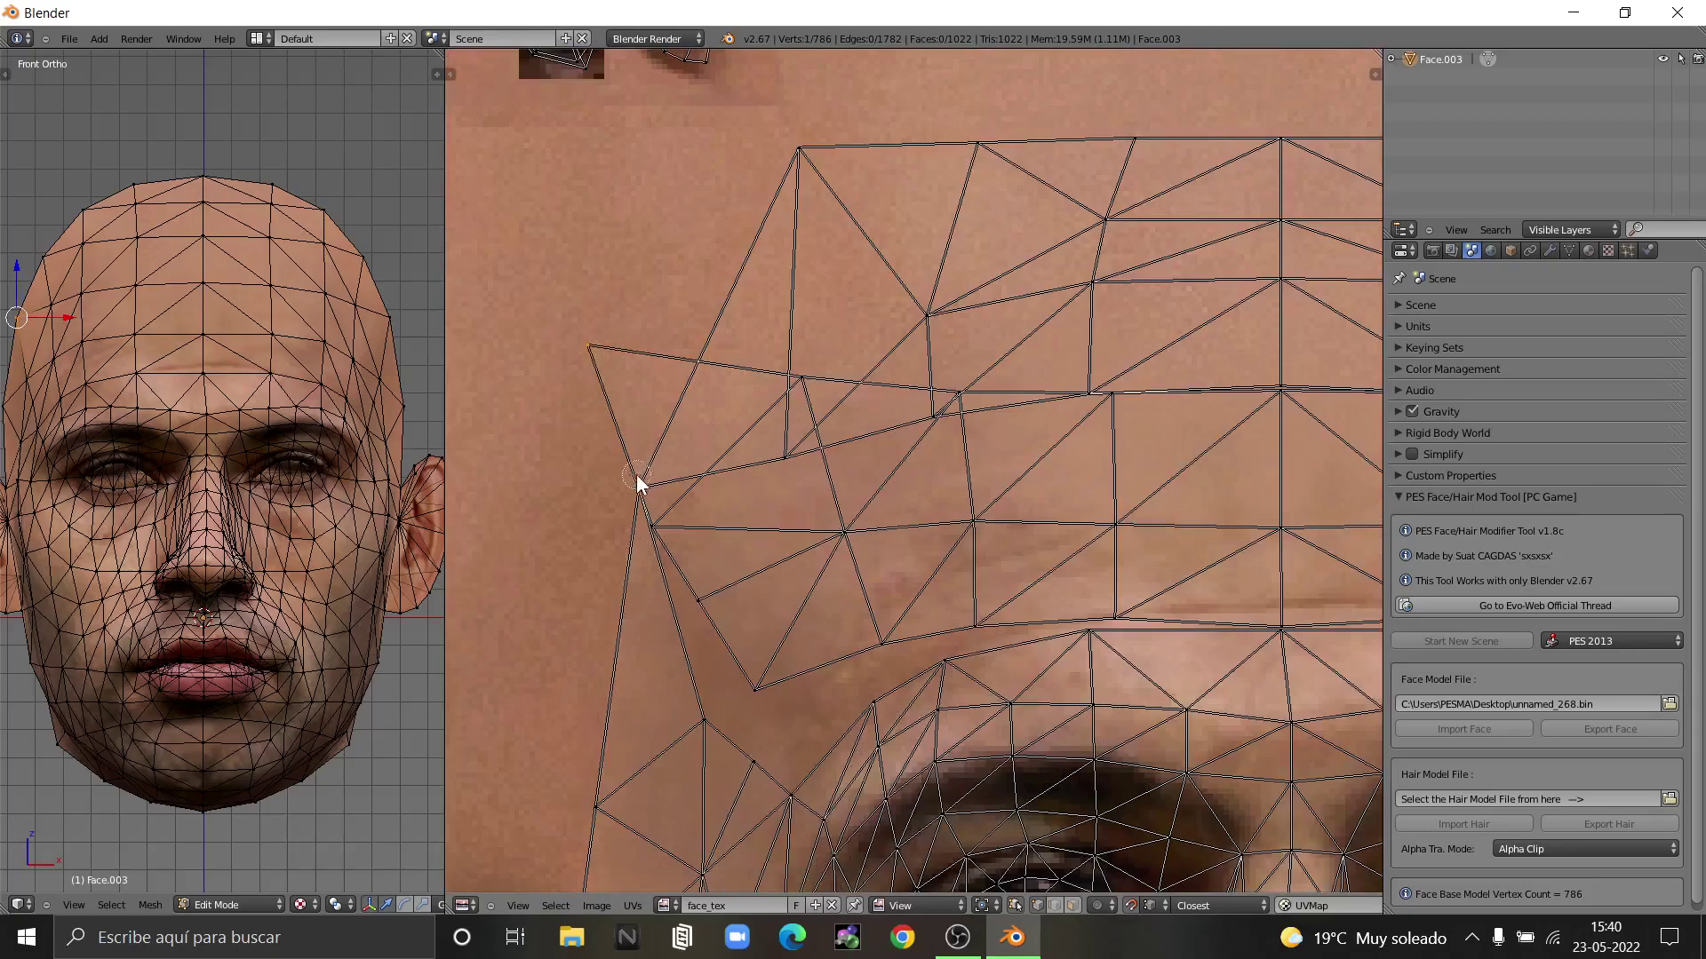
pyautogui.keyDown('shift'); pyautogui.rightClick(748, 691); pyautogui.keyUp('shift')
pyautogui.keyDown('shift'); pyautogui.rightClick(702, 601); pyautogui.keyUp('shift')
pyautogui.keyDown('shift'); pyautogui.rightClick(664, 527); pyautogui.keyUp('shift')
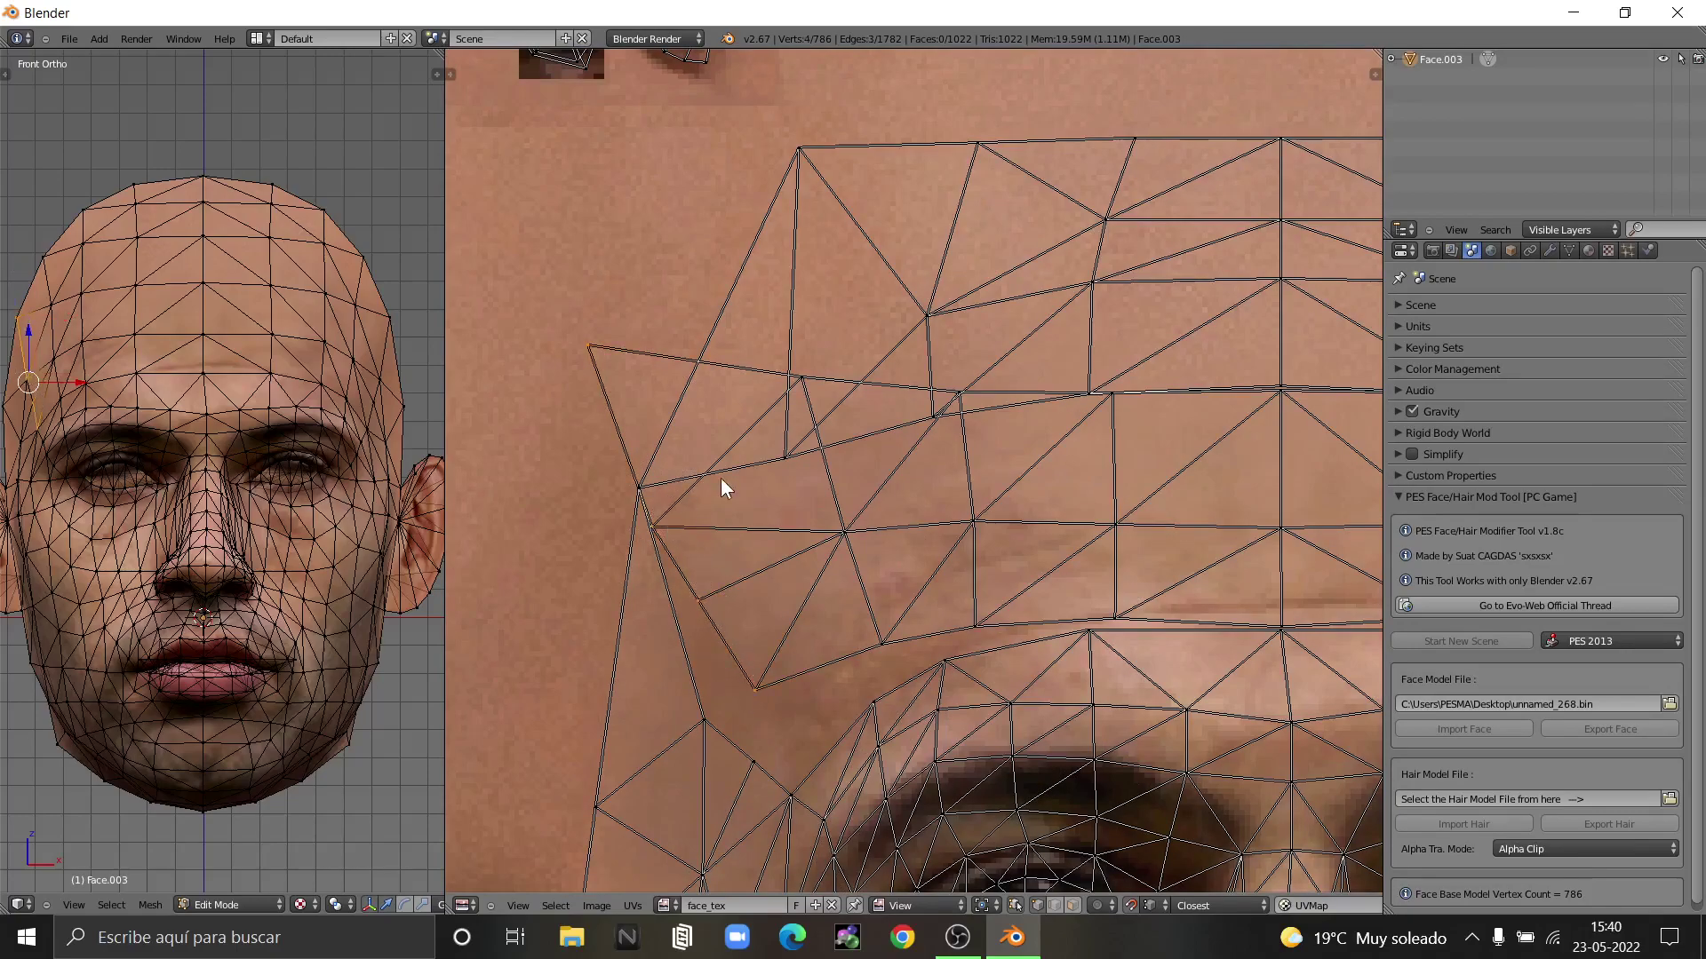
pyautogui.press('g')
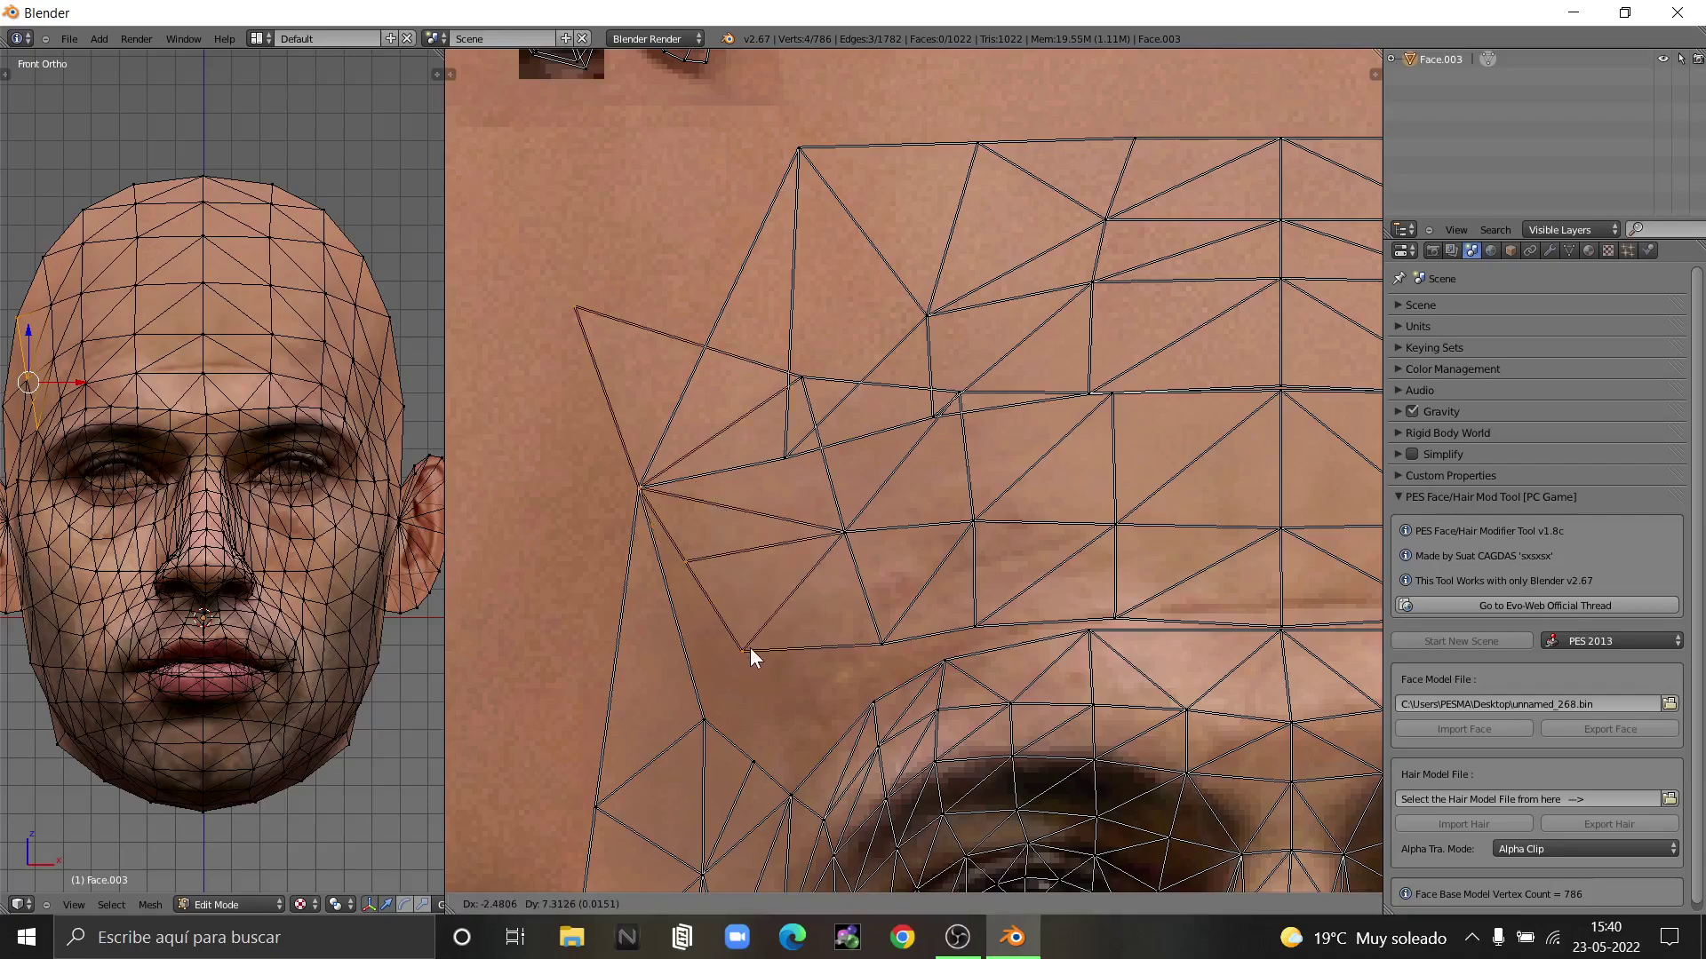
pyautogui.click(801, 776)
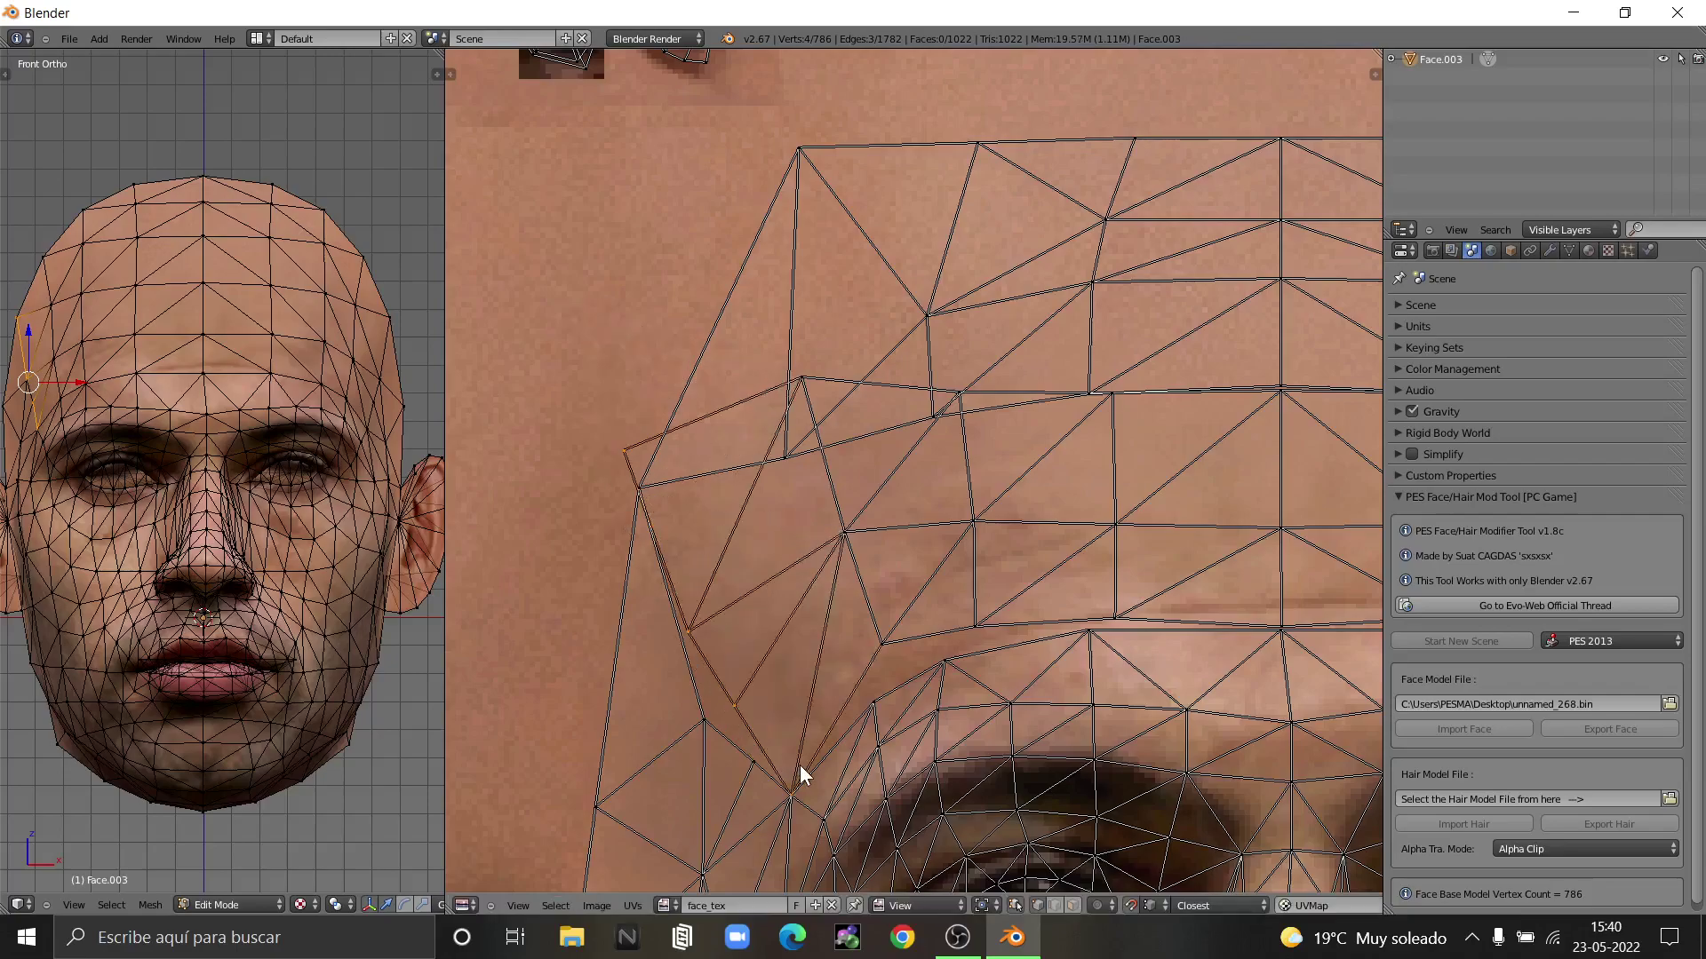
# - Snap the two middle vertices of the forehead island's left edge onto the matching temple vertices
pyautogui.press('a')
pyautogui.press('a')
pyautogui.press('a')
pyautogui.rightClick(738, 702)
pyautogui.press('a')
pyautogui.press('a')
pyautogui.press('a')
pyautogui.rightClick(687, 623)
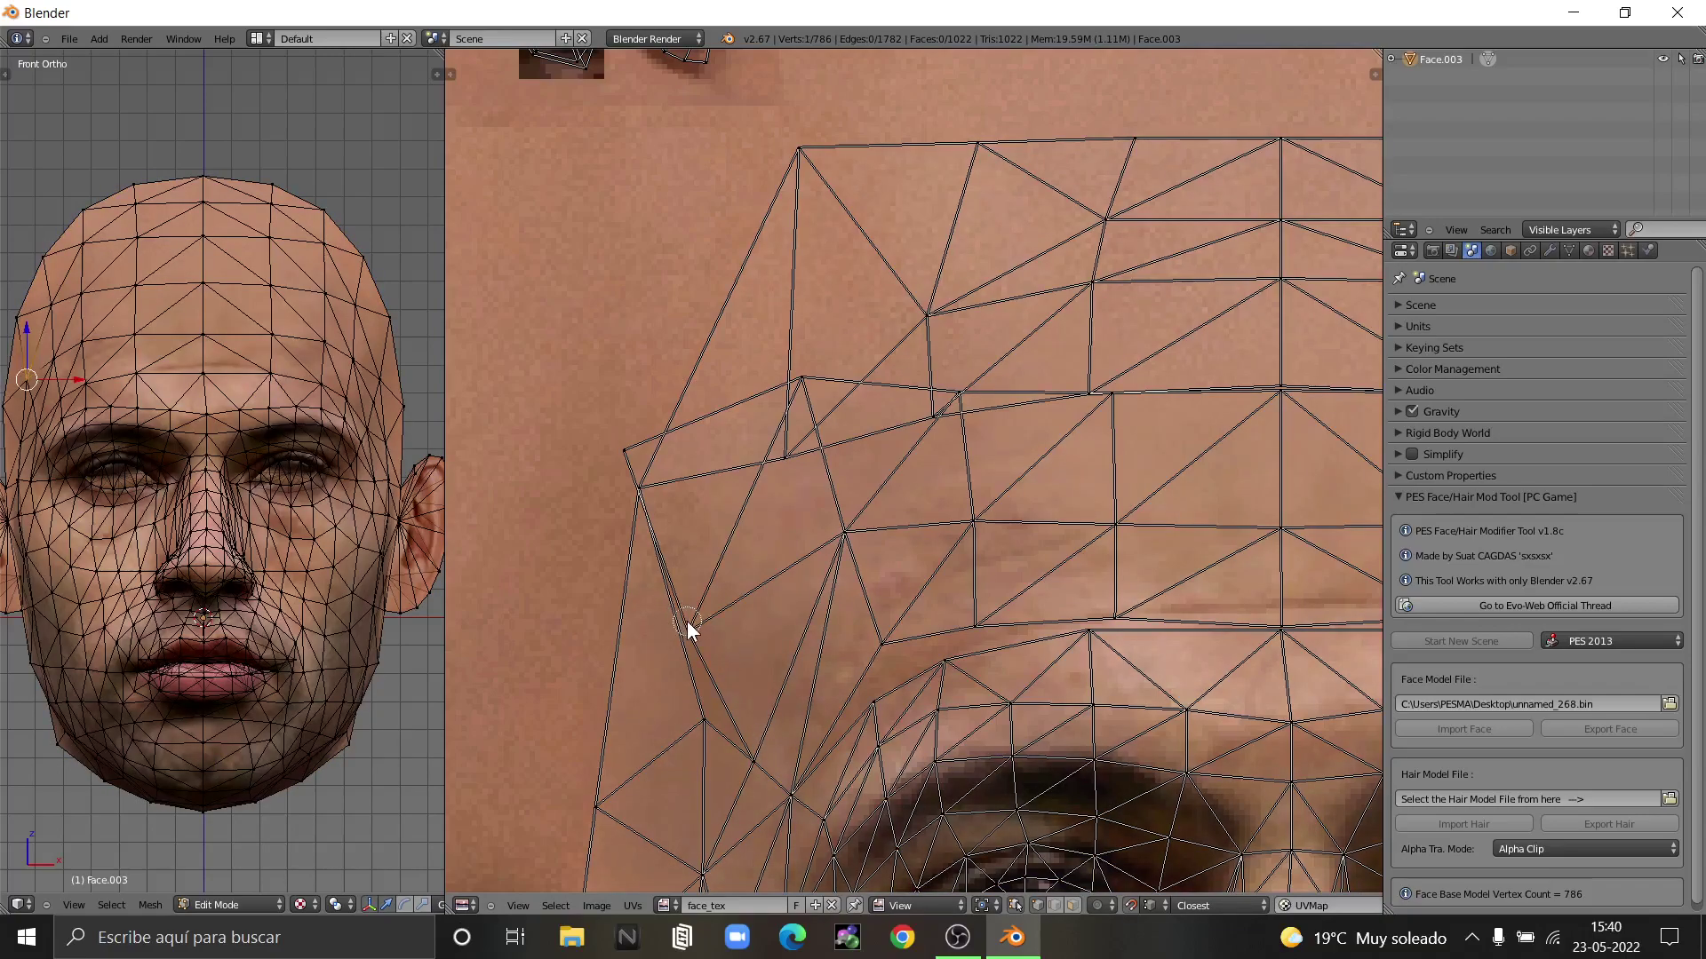
pyautogui.press('g')
pyautogui.click(708, 714)
# - Snap the top vertex of the forehead island's left edge onto the outer corner of the scalp UVs
pyautogui.press('a')
pyautogui.moveTo(616, 441); pyautogui.dragTo(608, 452, button='right')
pyautogui.press('g')
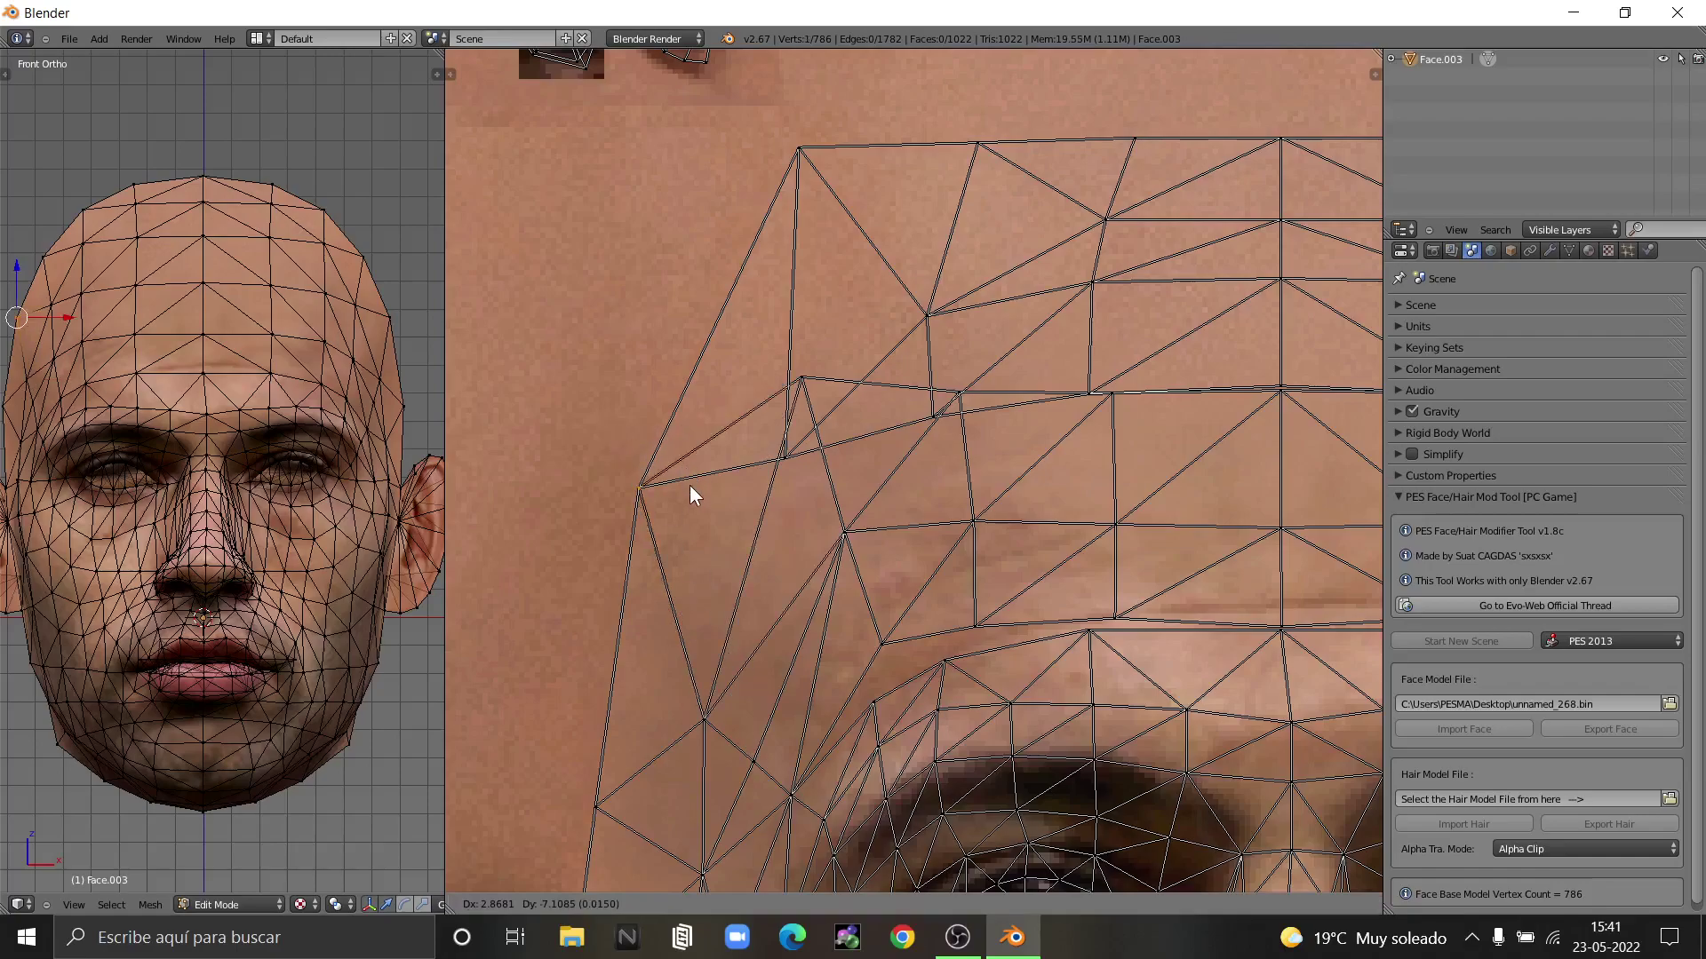
pyautogui.click(692, 500)
pyautogui.press('a')
pyautogui.press('a')
pyautogui.press('a')
# - Snap the outermost vertex of the forehead island's lower edge onto the outer brow vertex above the left eye
pyautogui.scroll(-6, 828, 448)
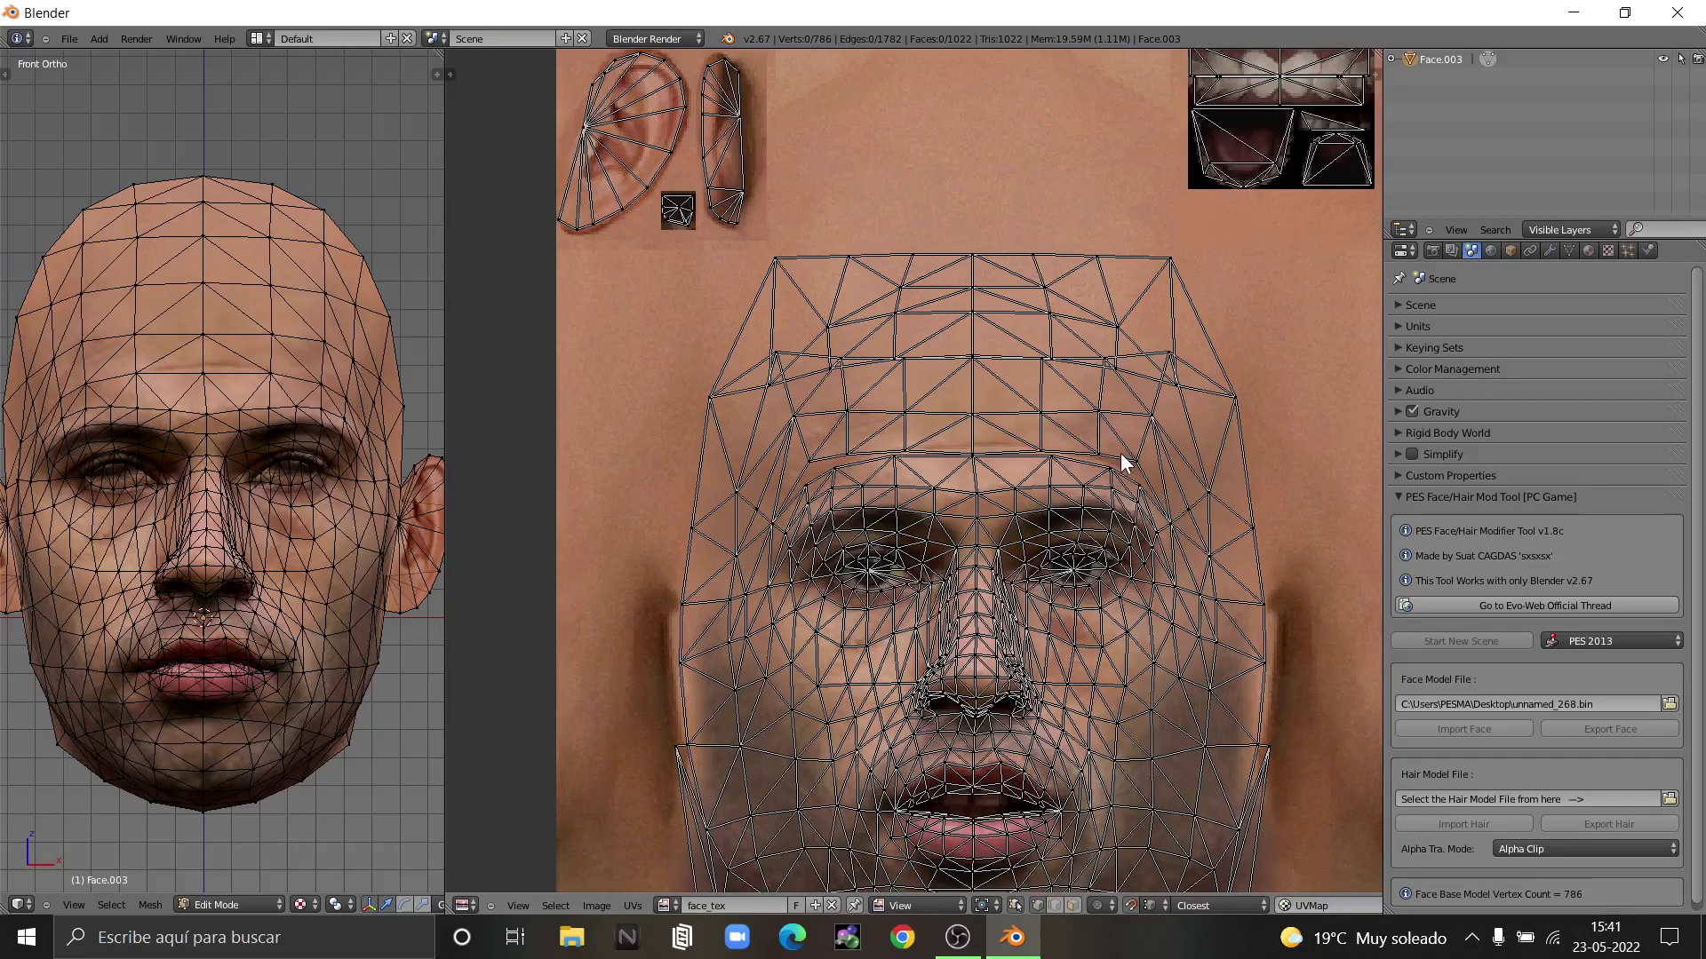
pyautogui.scroll(1, 1121, 459)
pyautogui.scroll(3, 723, 498)
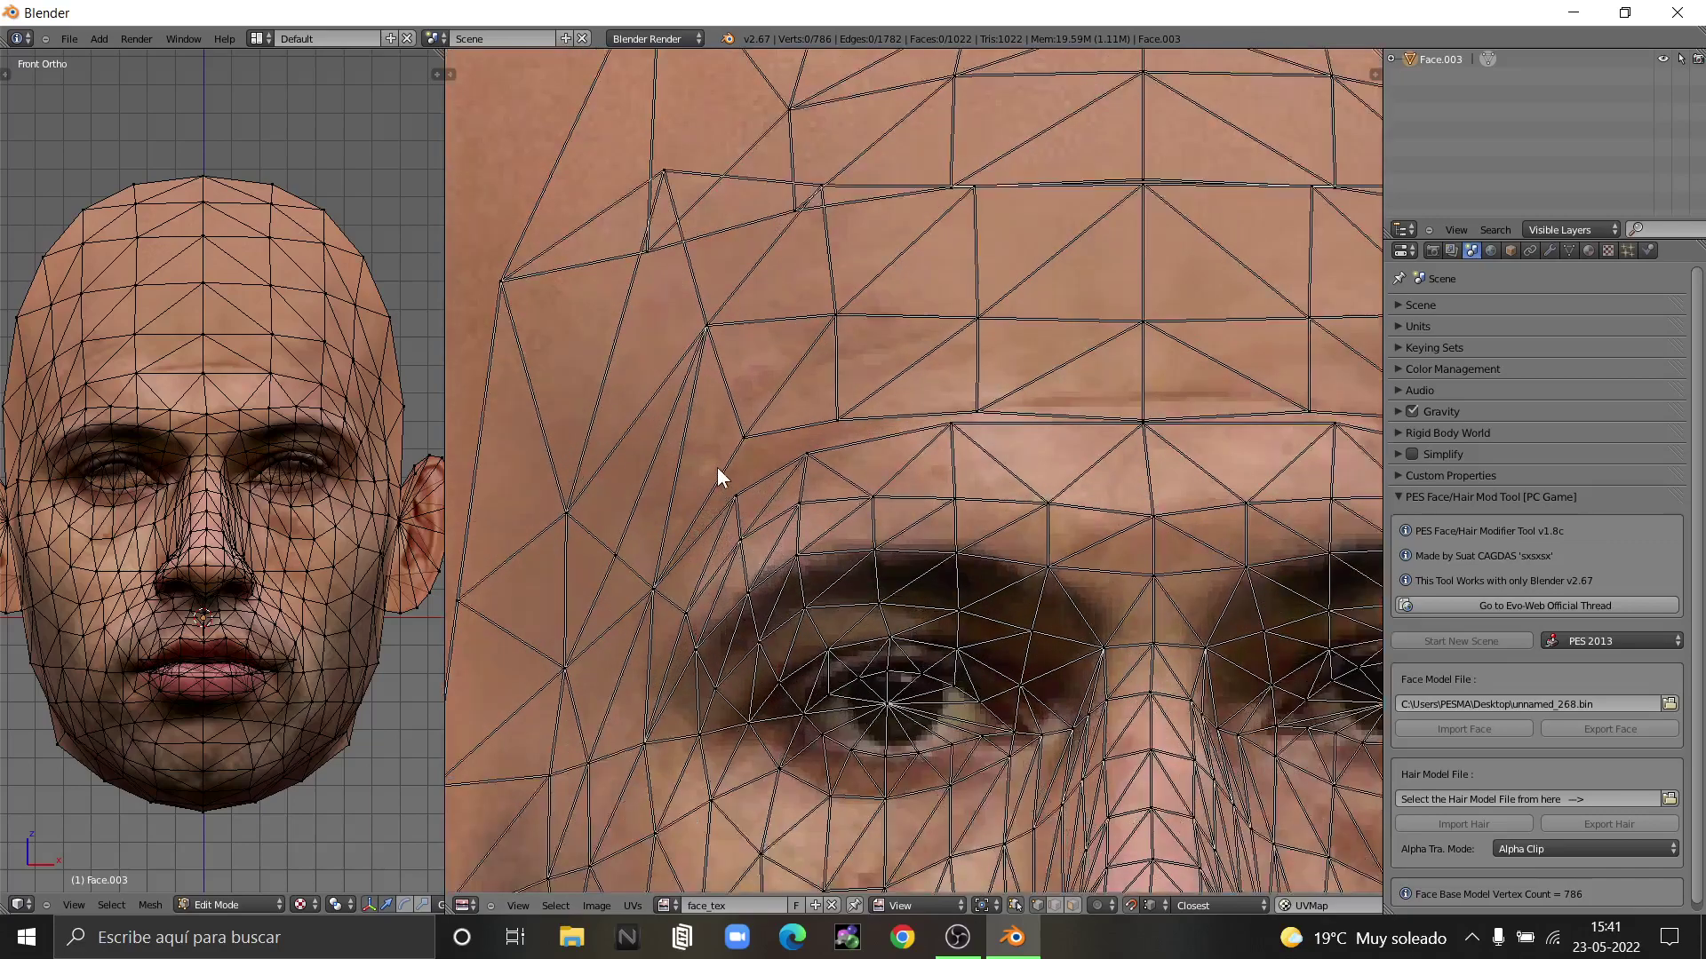
pyautogui.scroll(2, 737, 458)
pyautogui.rightClick(762, 433)
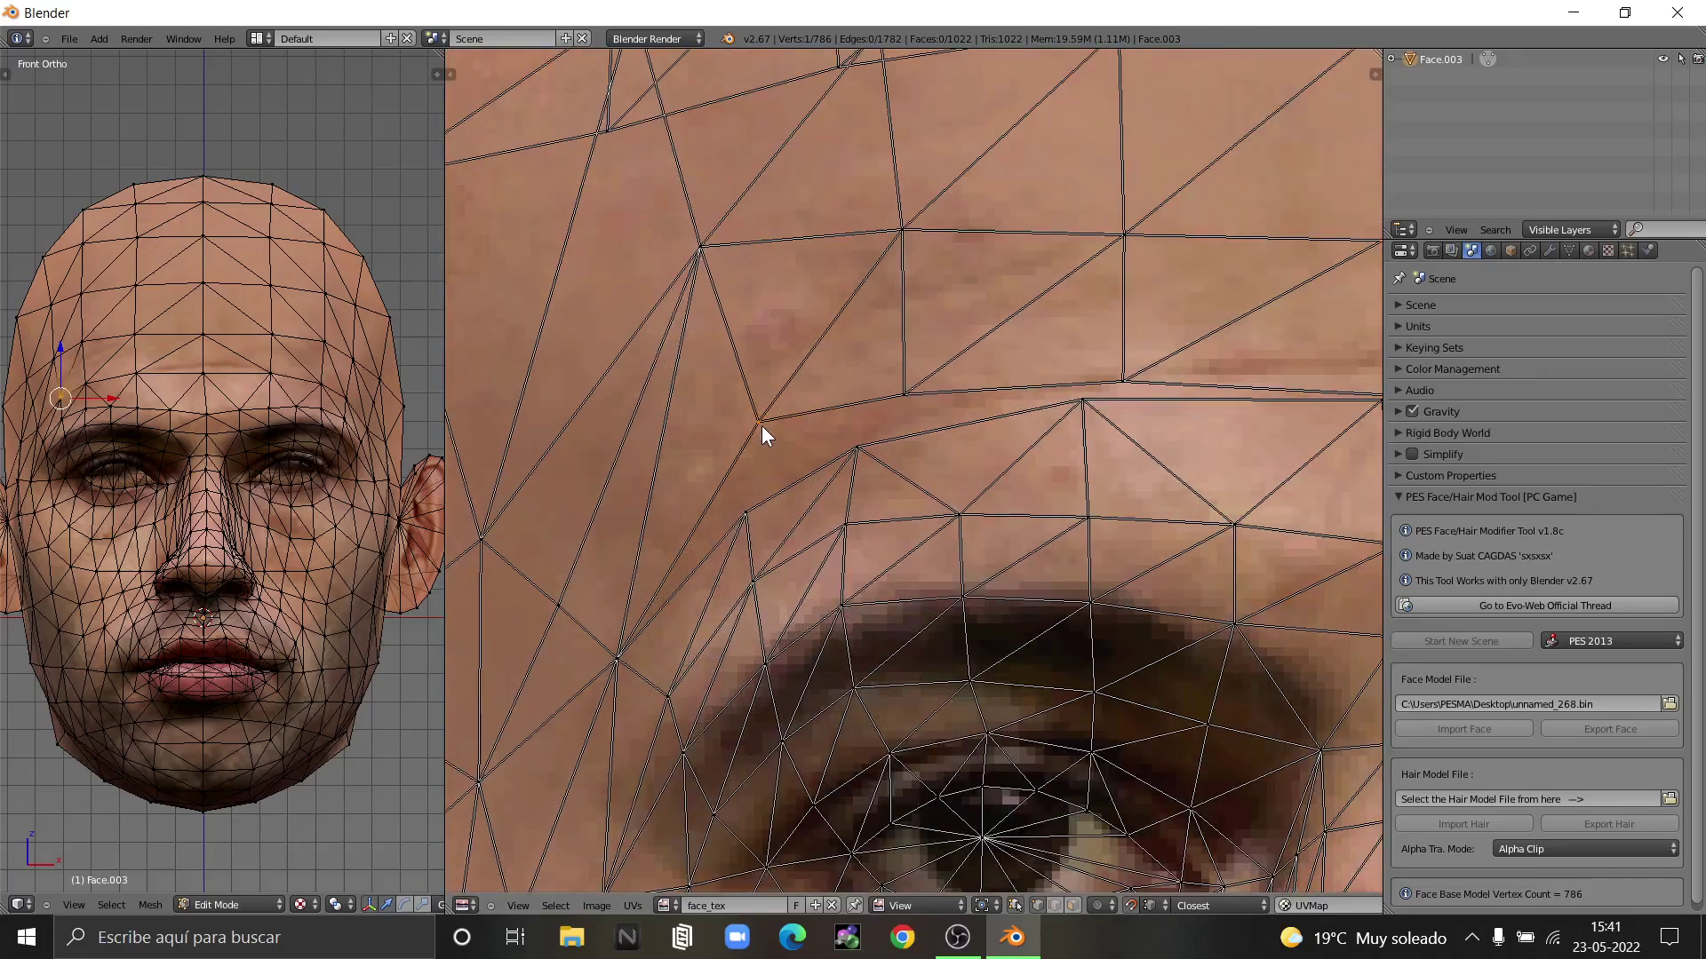
pyautogui.press('g')
pyautogui.click(734, 494)
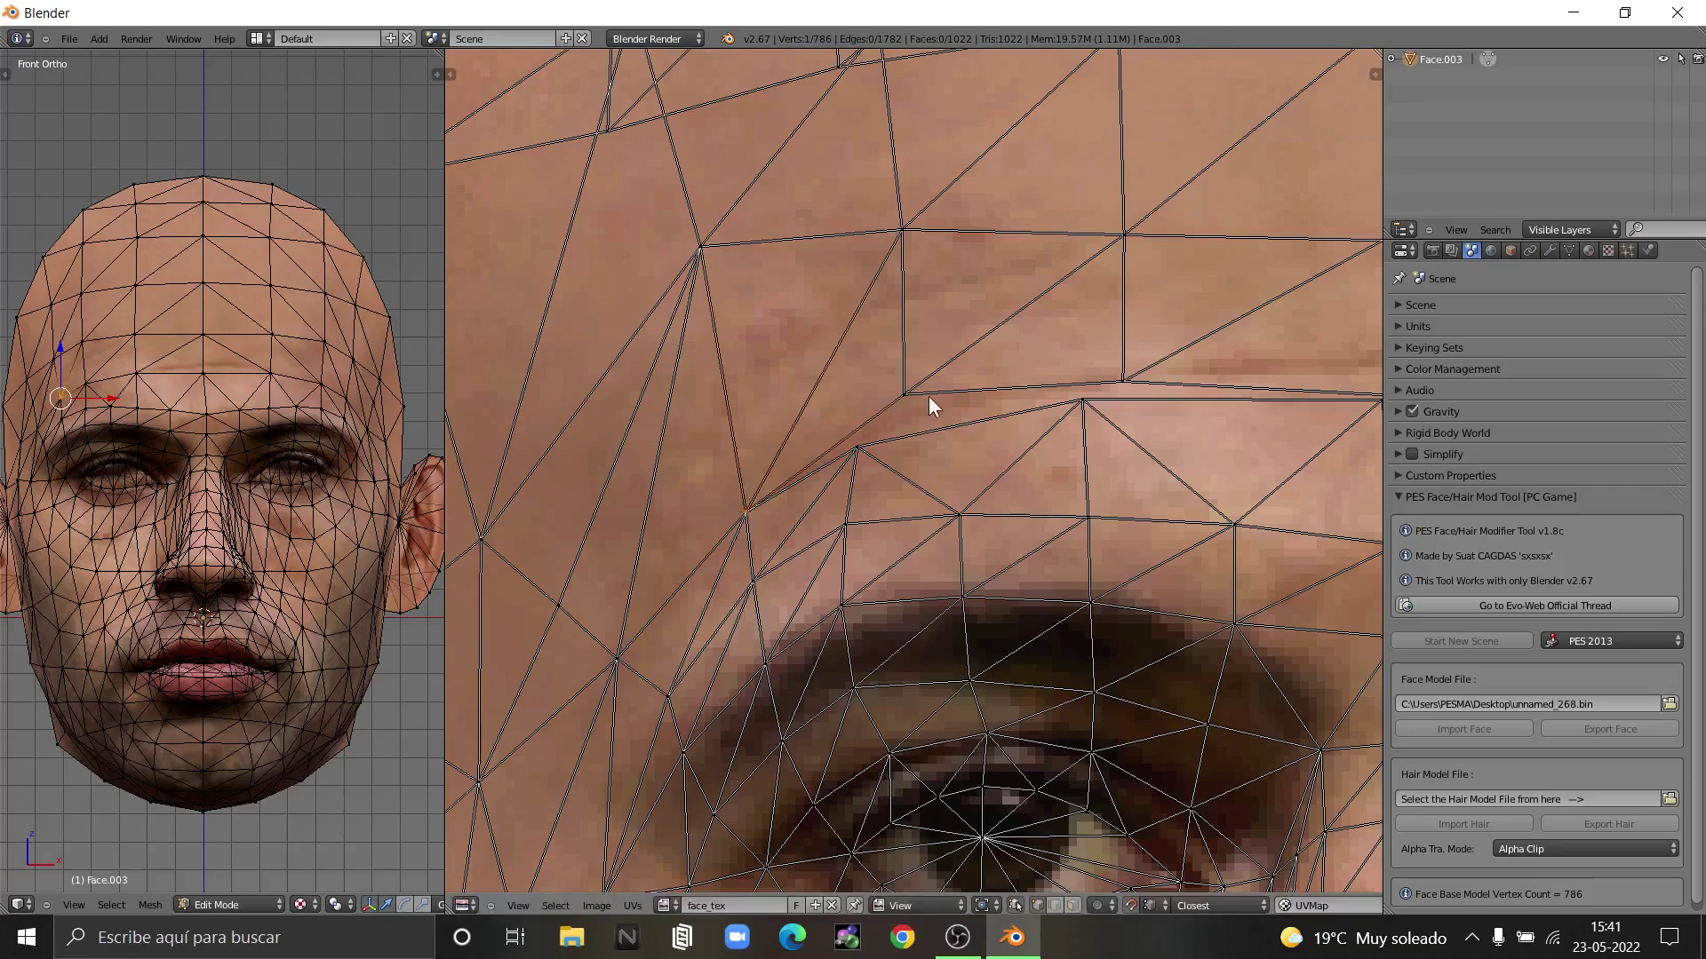
# - Snap the next two lower-edge vertices of the forehead island, going toward the centre, onto the matching brow vertices
pyautogui.rightClick(903, 393)
pyautogui.press('g')
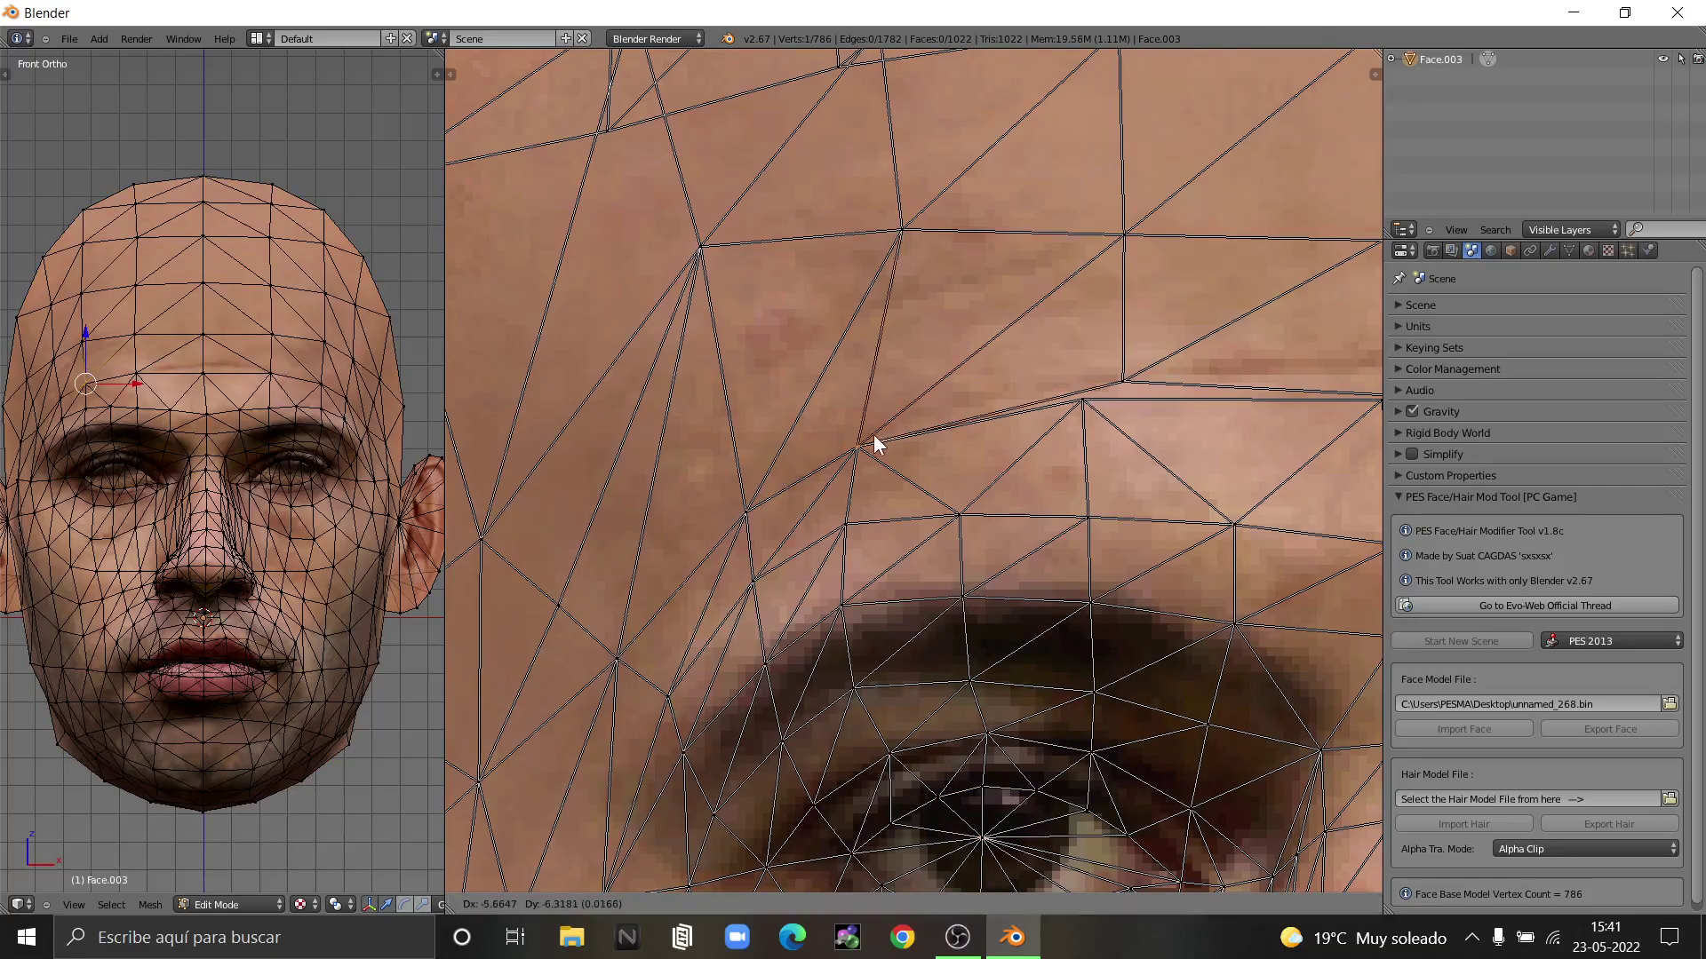
pyautogui.click(876, 450)
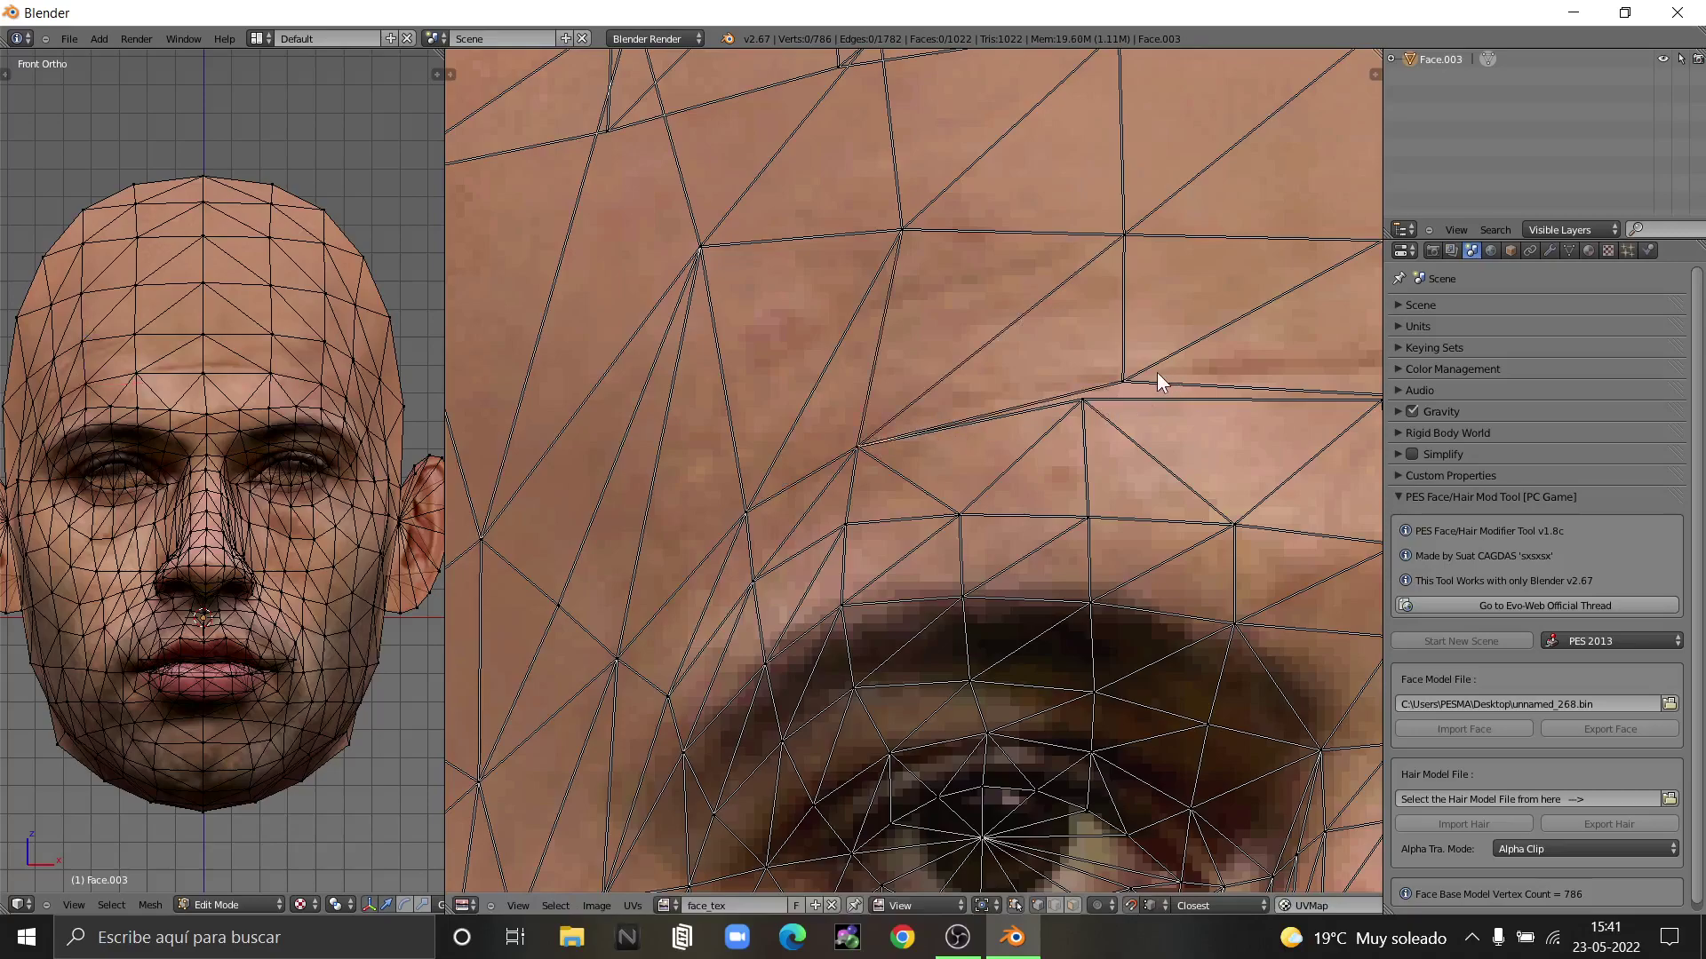
pyautogui.rightClick(1127, 381)
pyautogui.press('g')
pyautogui.click(1078, 392)
pyautogui.press('a')
pyautogui.scroll(-2, 700, 450)
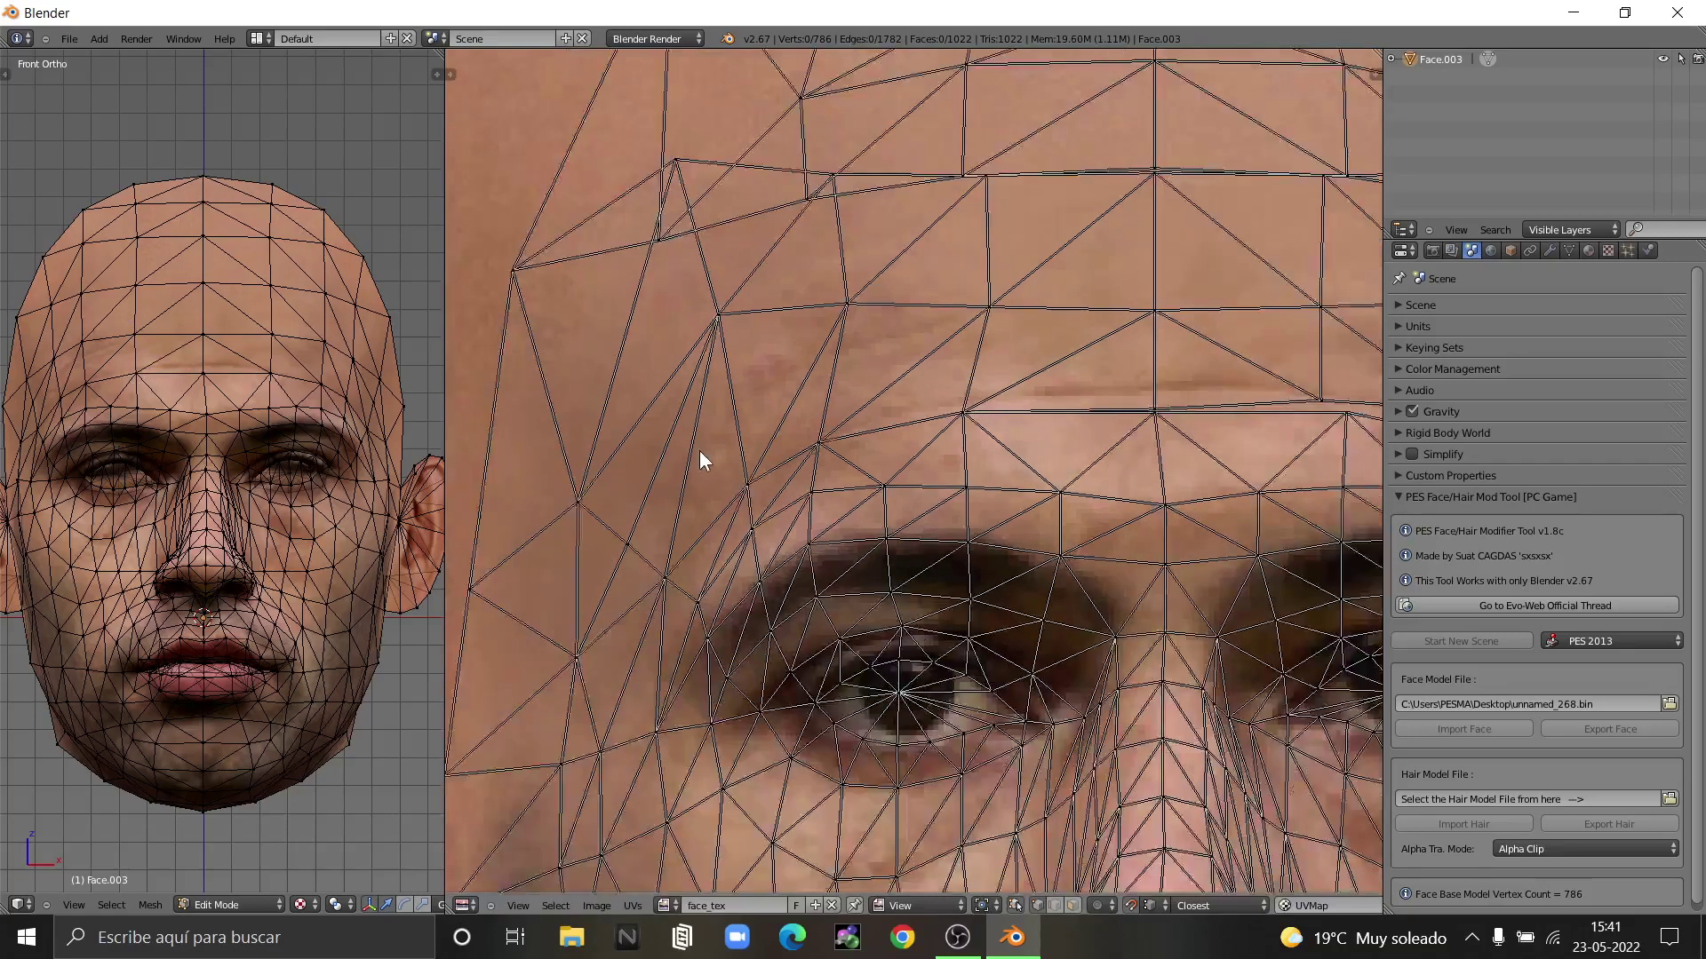
# - Snap the centre vertex of the forehead island's lower edge onto the matching vertex above the nose bridge
pyautogui.scroll(10, 936, 385)
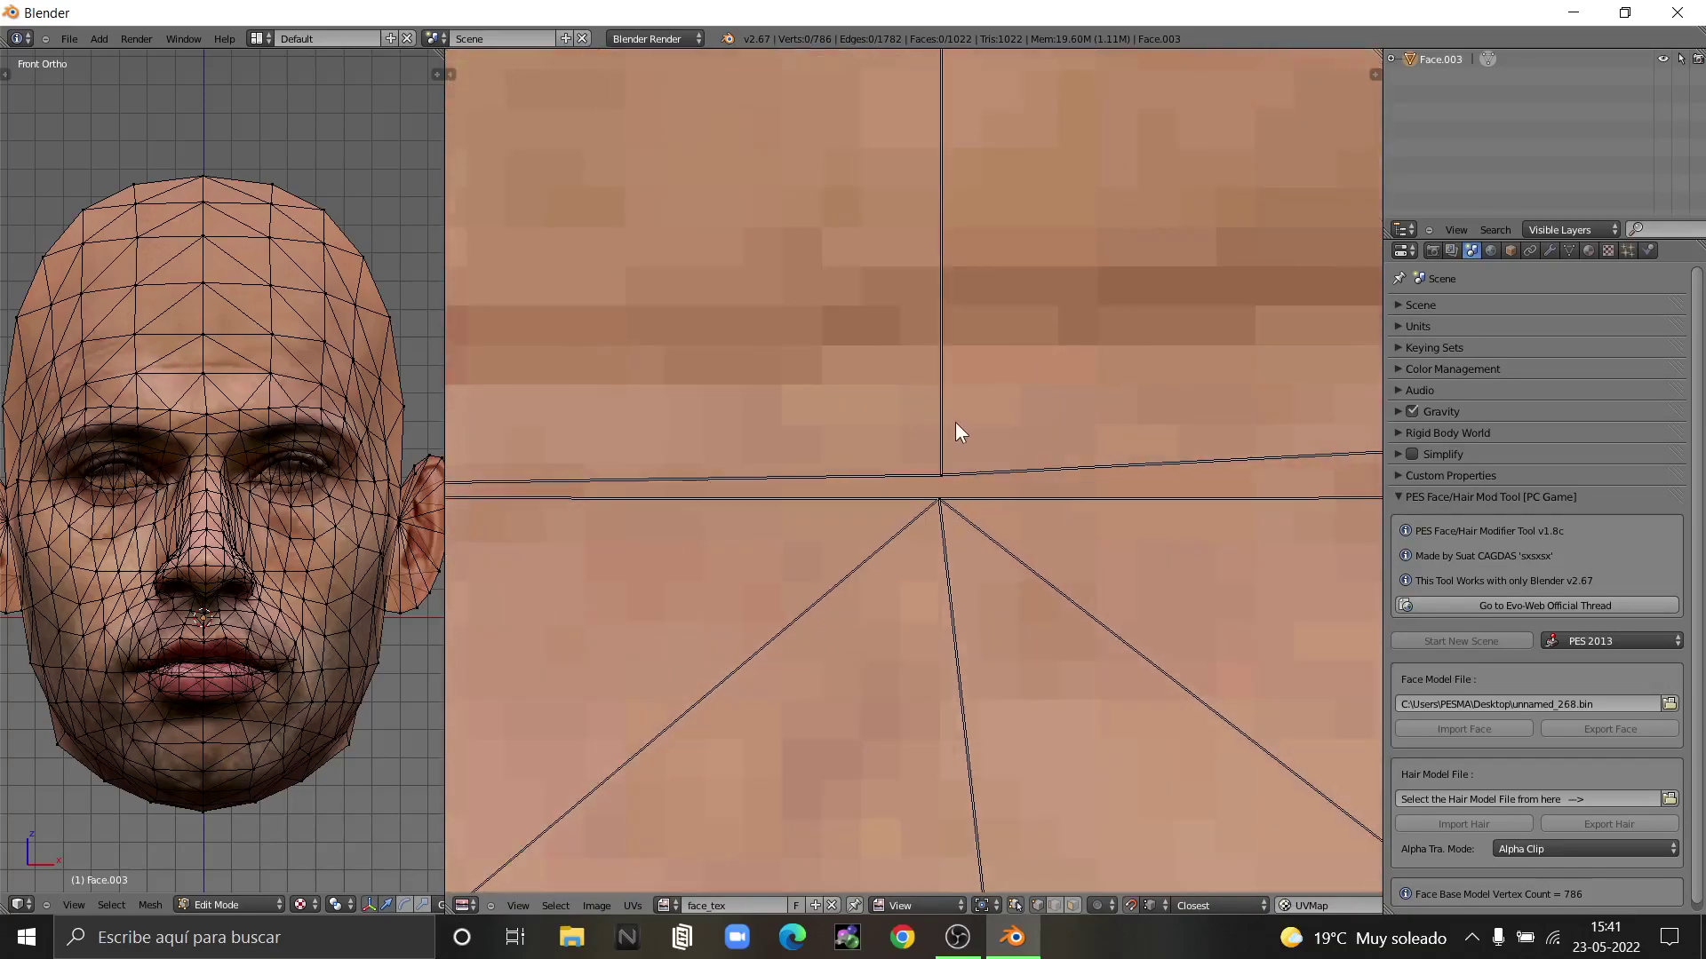
pyautogui.rightClick(941, 468)
pyautogui.press('g')
pyautogui.click(1017, 520)
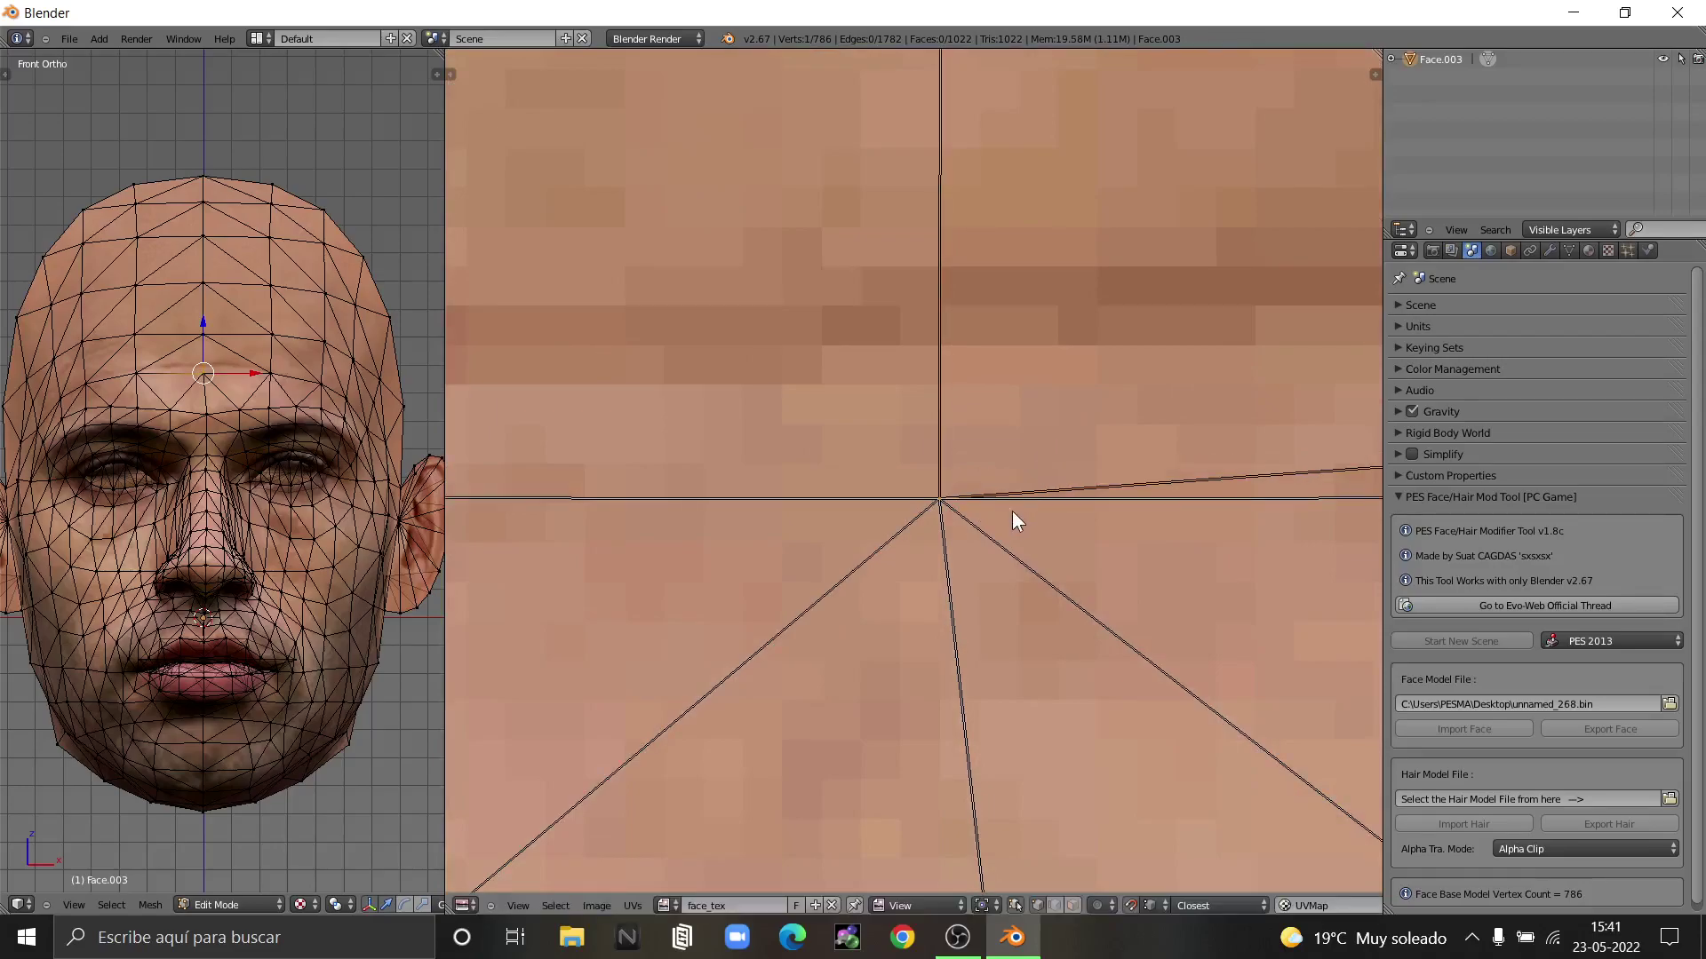
pyautogui.press('a')
# - Snap the first lower-edge vertex right of the forehead island's centre onto the matching vertex above the right brow
pyautogui.scroll(-6, 978, 542)
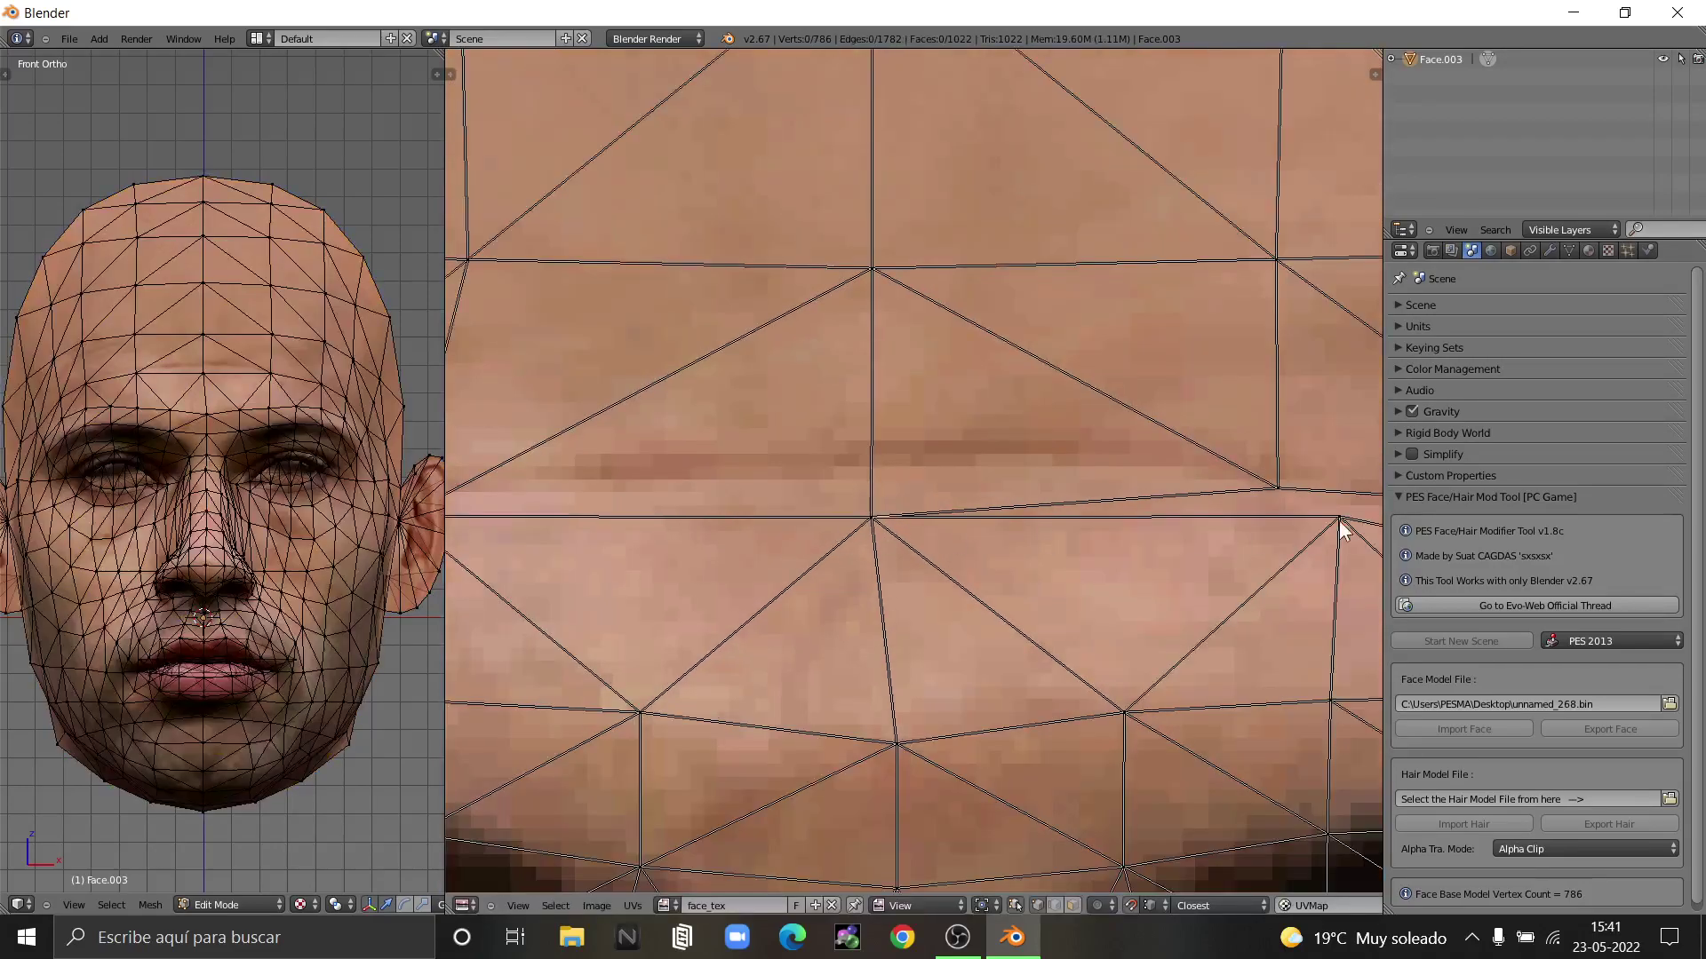
pyautogui.scroll(3, 978, 542)
pyautogui.rightClick(959, 511)
pyautogui.press('g')
pyautogui.click(1022, 517)
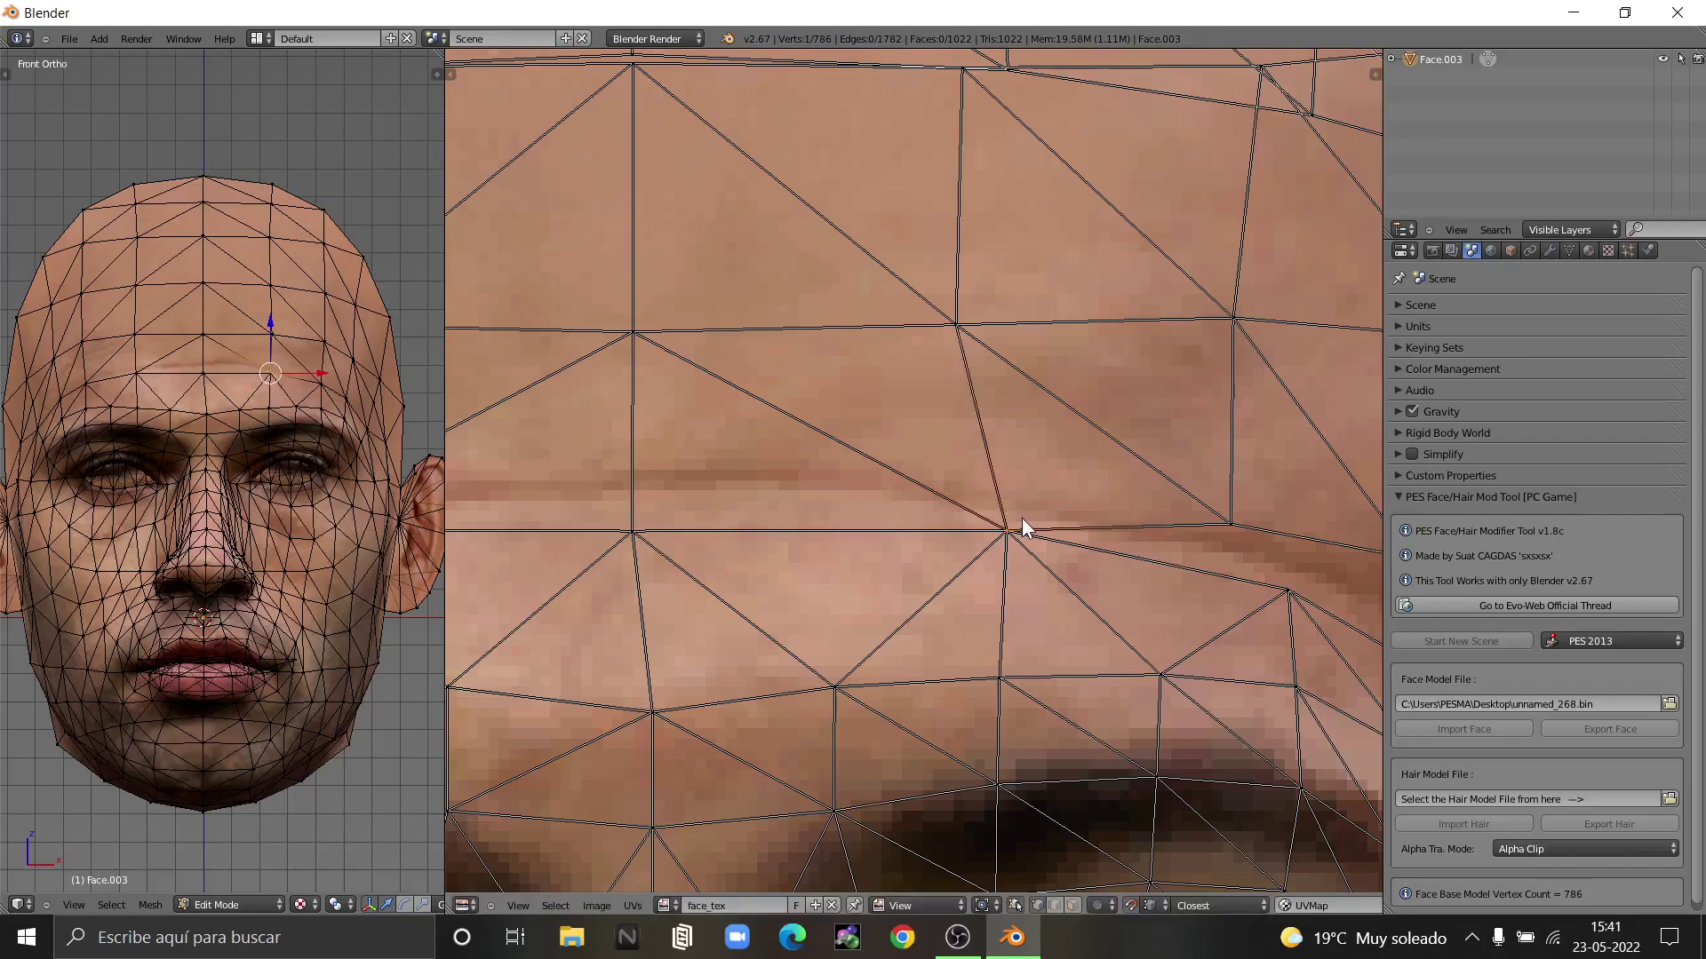
pyautogui.press('a')
pyautogui.press('a')
pyautogui.press('a')
# - Snap the second lower-edge vertex right of the forehead island's centre onto the matching brow vertex above the right eye
pyautogui.scroll(-6, 1008, 560)
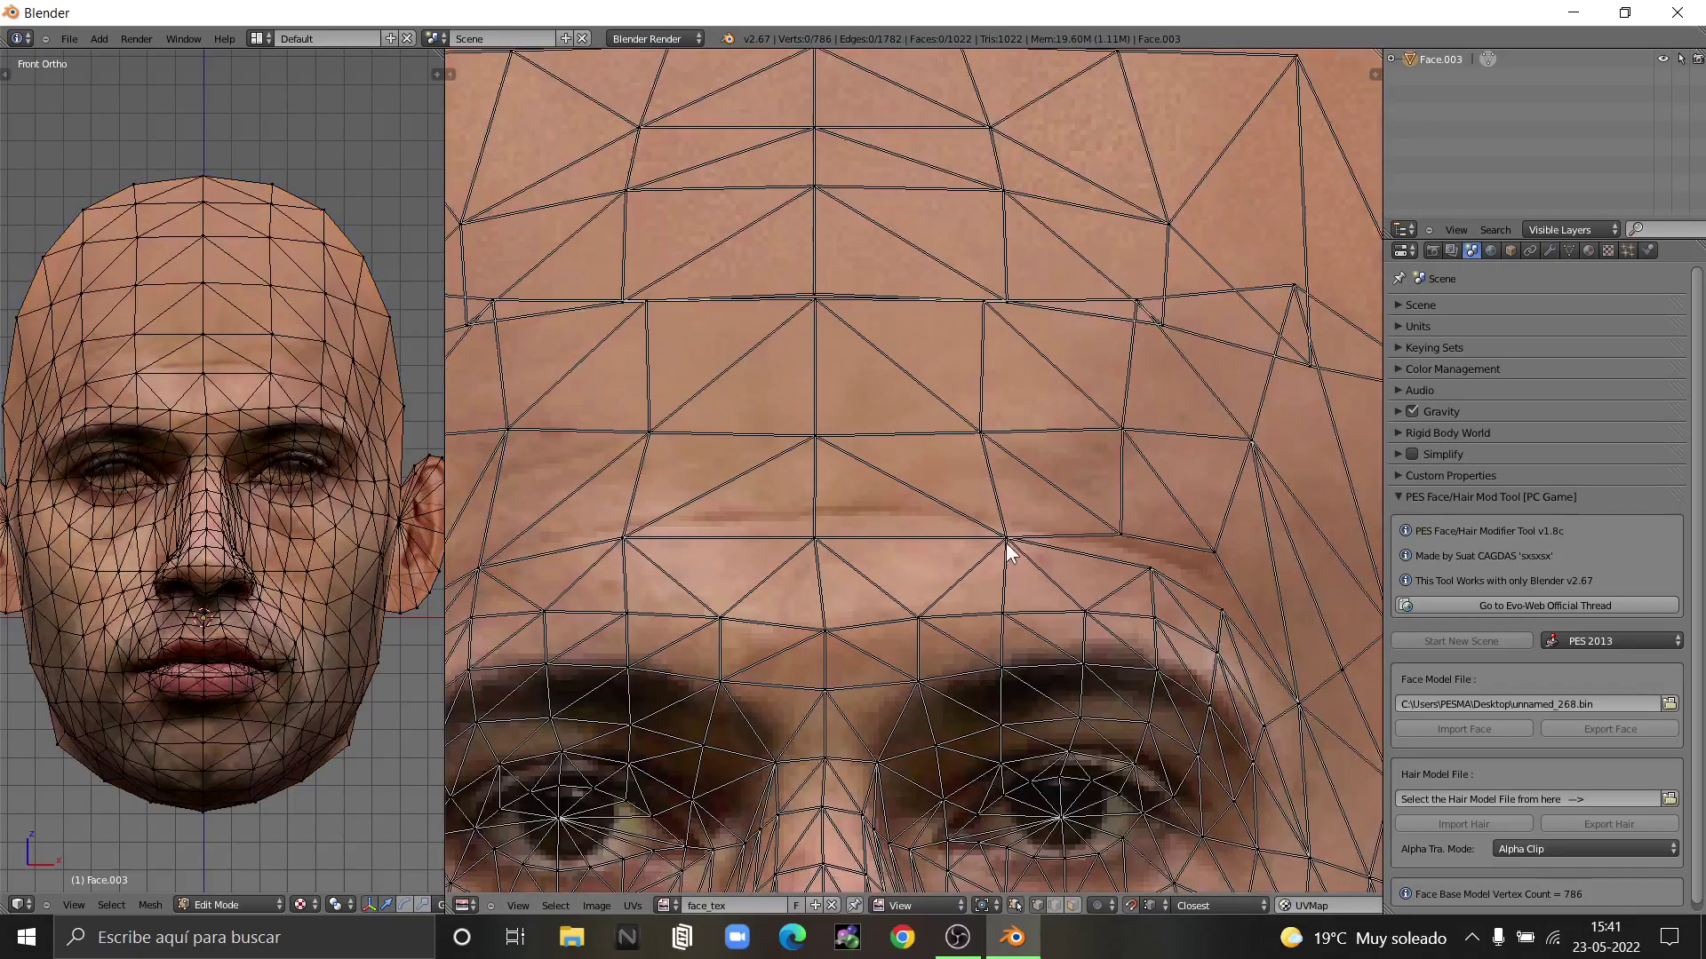
pyautogui.scroll(6, 1100, 538)
pyautogui.rightClick(1079, 529)
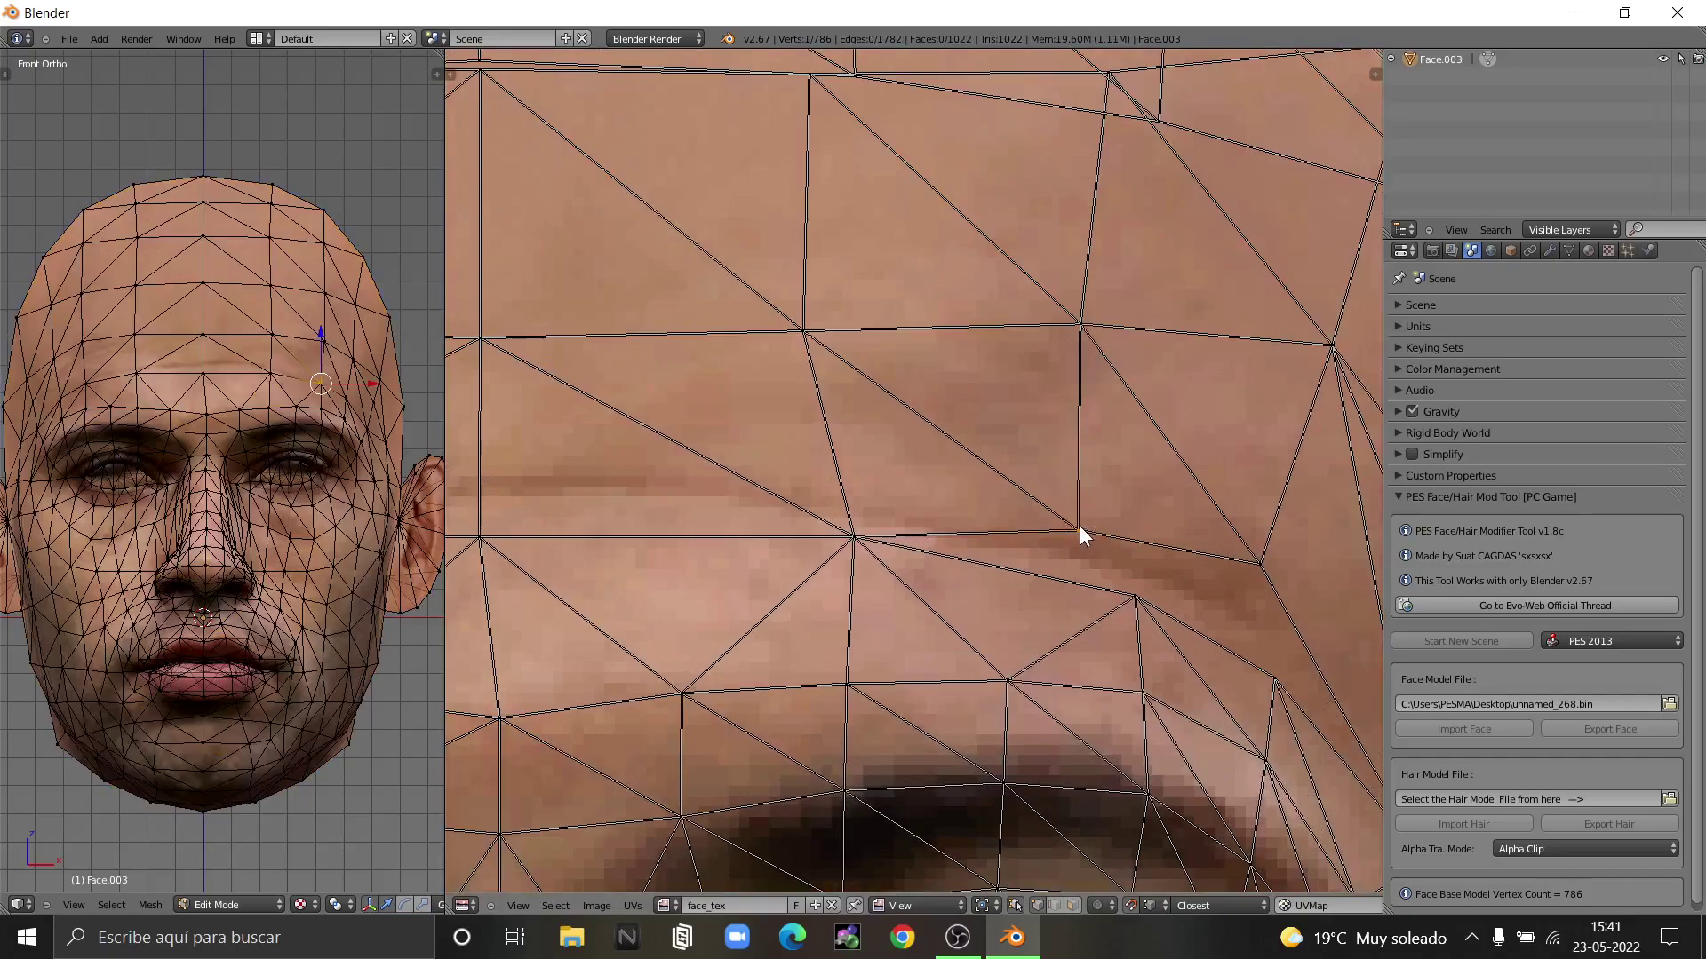
pyautogui.press('g')
pyautogui.click(1137, 569)
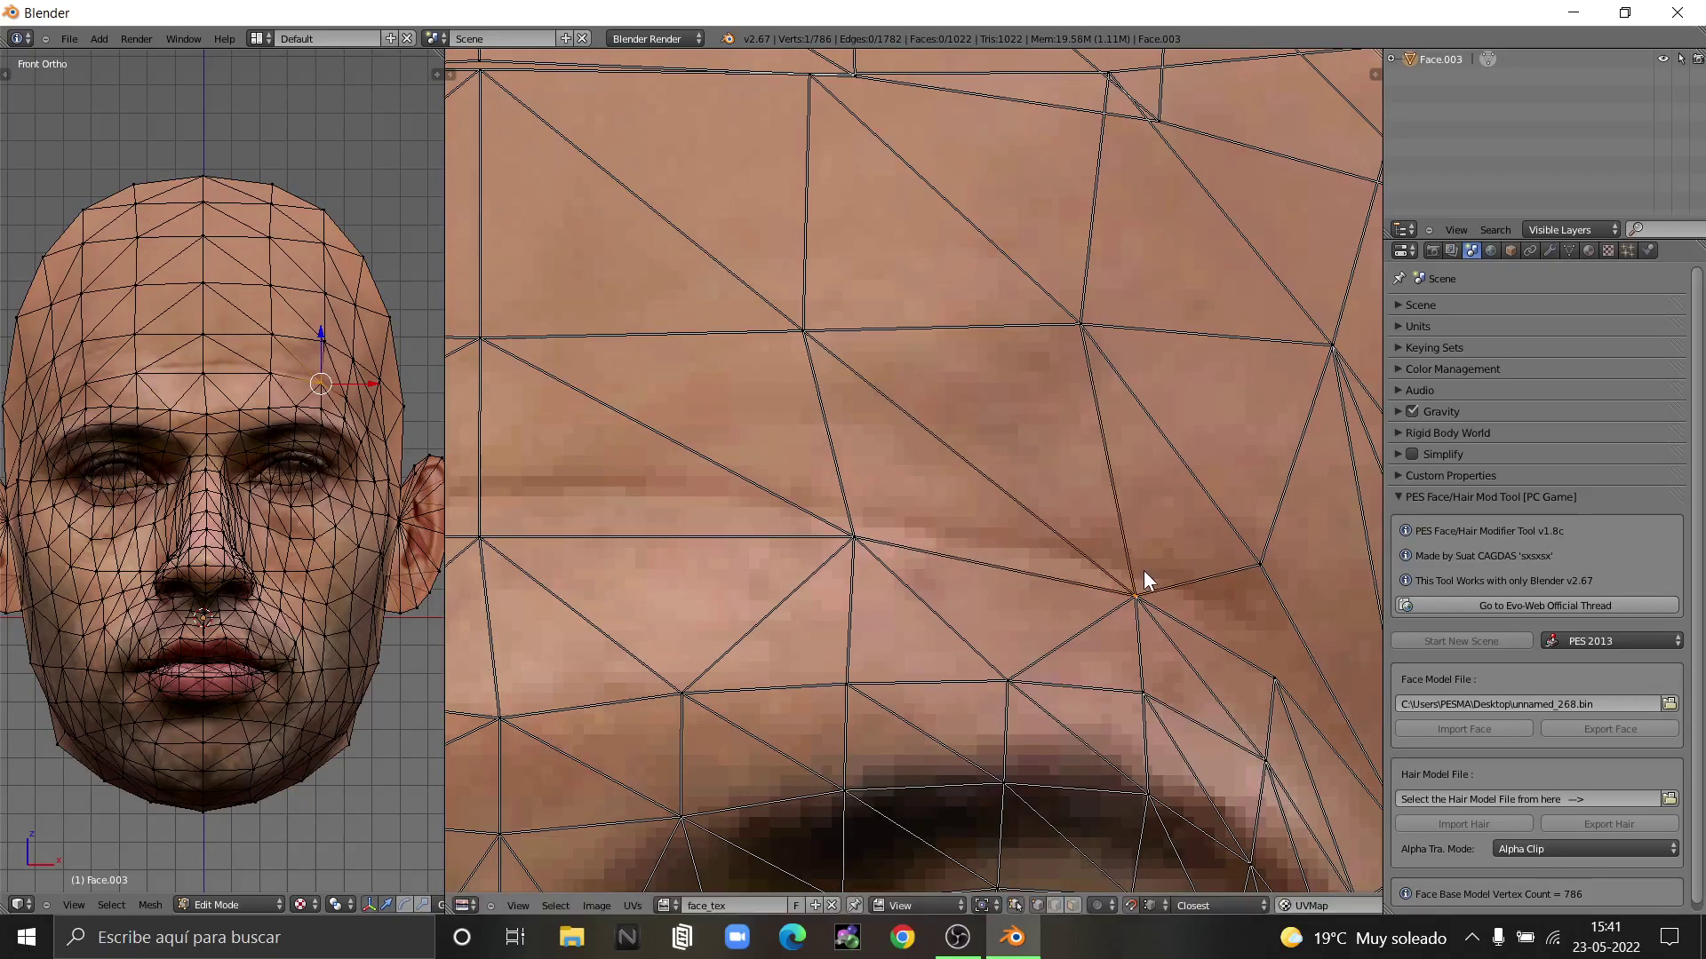
pyautogui.press('a')
# - Snap the forehead island's free lower-edge vertex nearest the right temple onto the outer brow vertex above the right eye
pyautogui.scroll(-4, 1144, 570)
pyautogui.scroll(4, 1043, 563)
pyautogui.press('a')
pyautogui.press('a')
pyautogui.rightClick(1009, 524)
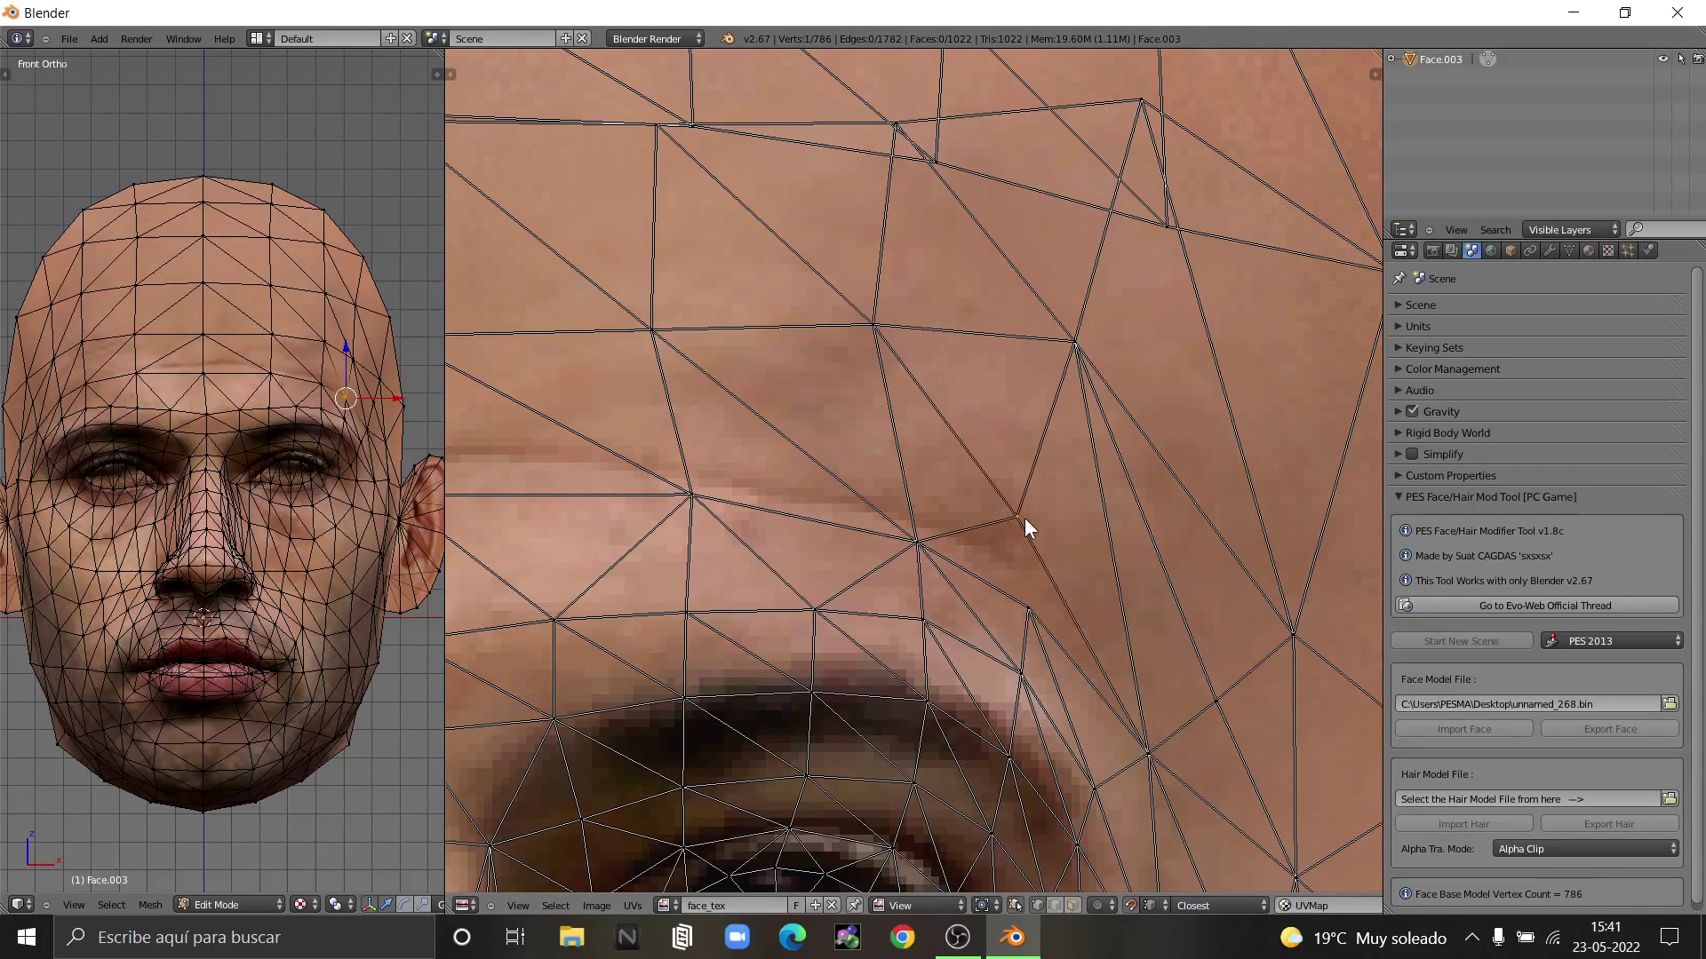
pyautogui.press('g')
pyautogui.click(1035, 588)
pyautogui.press('a')
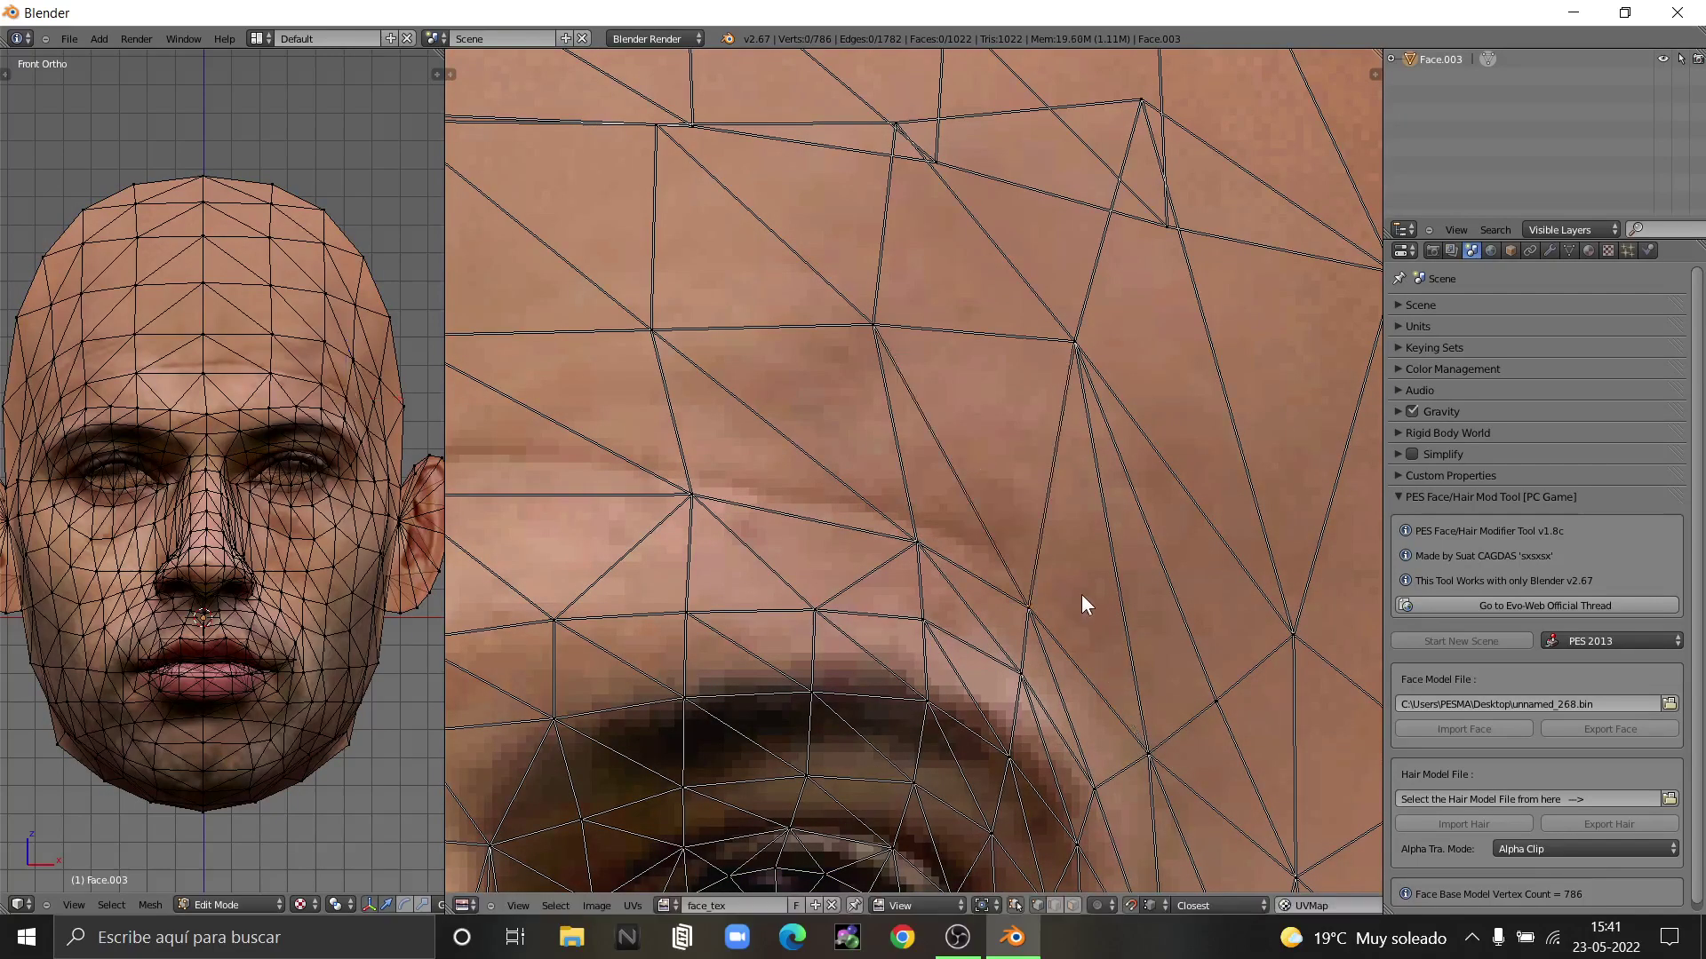
# - Snap the two outermost vertices on the right of the forehead island's upper edge onto the matching scalp vertices
pyautogui.scroll(-5, 1079, 595)
pyautogui.scroll(2, 1138, 372)
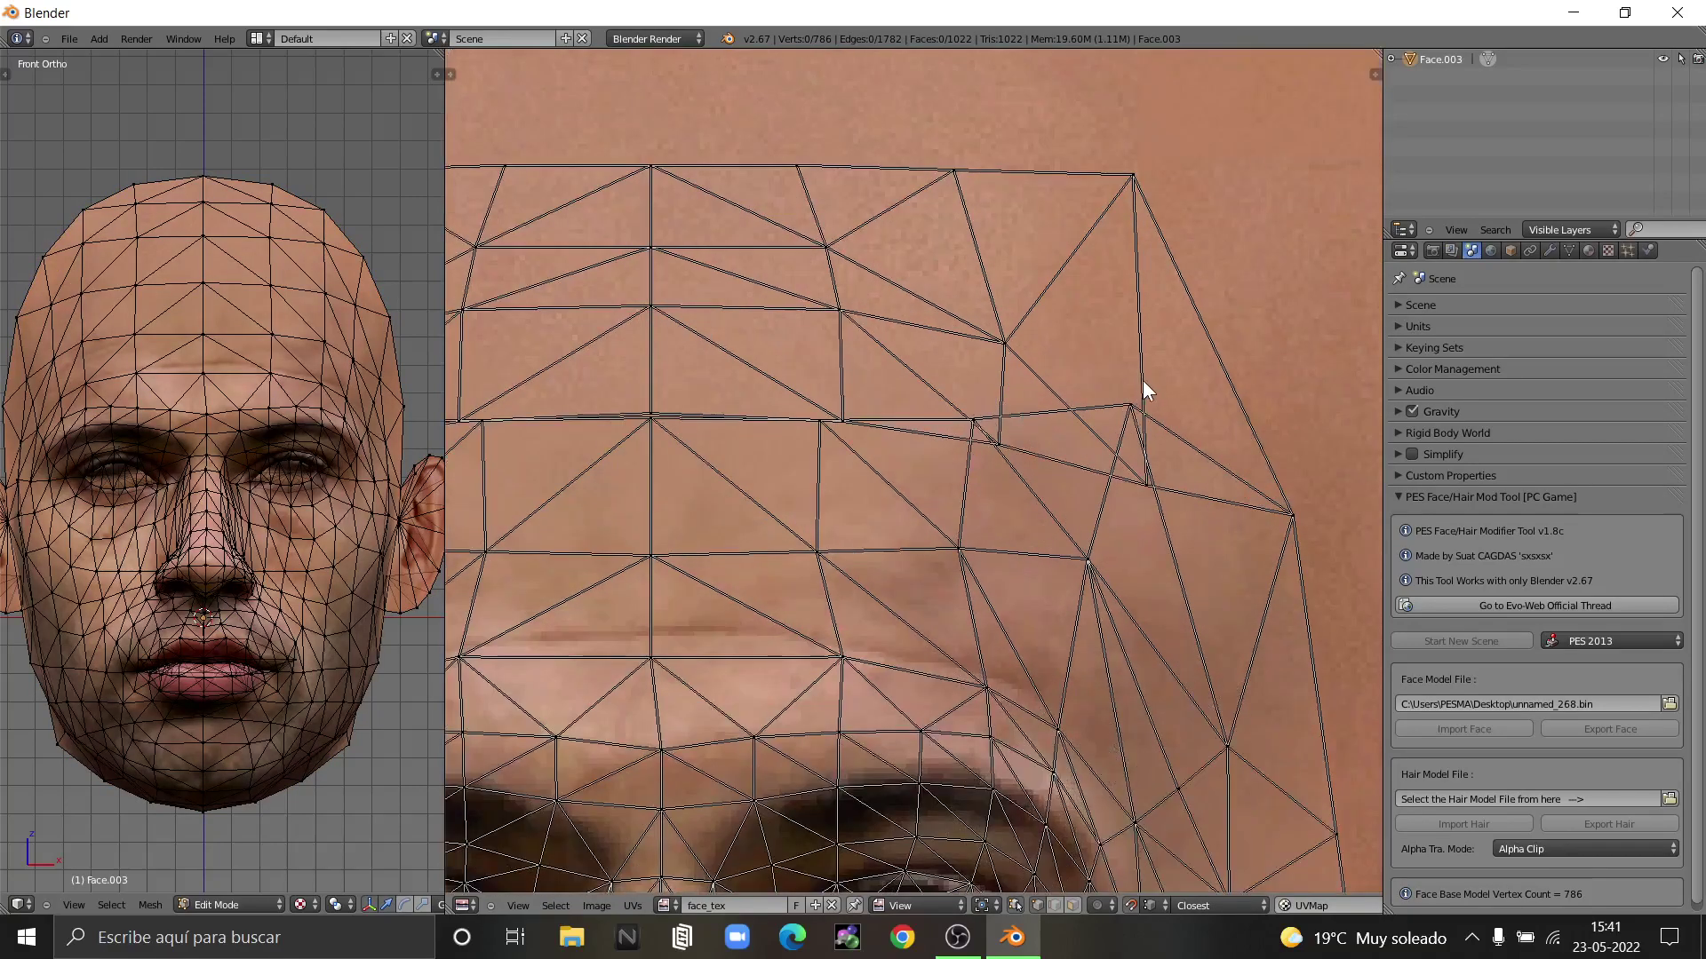
pyautogui.rightClick(1130, 405)
pyautogui.press('g')
pyautogui.press('a')
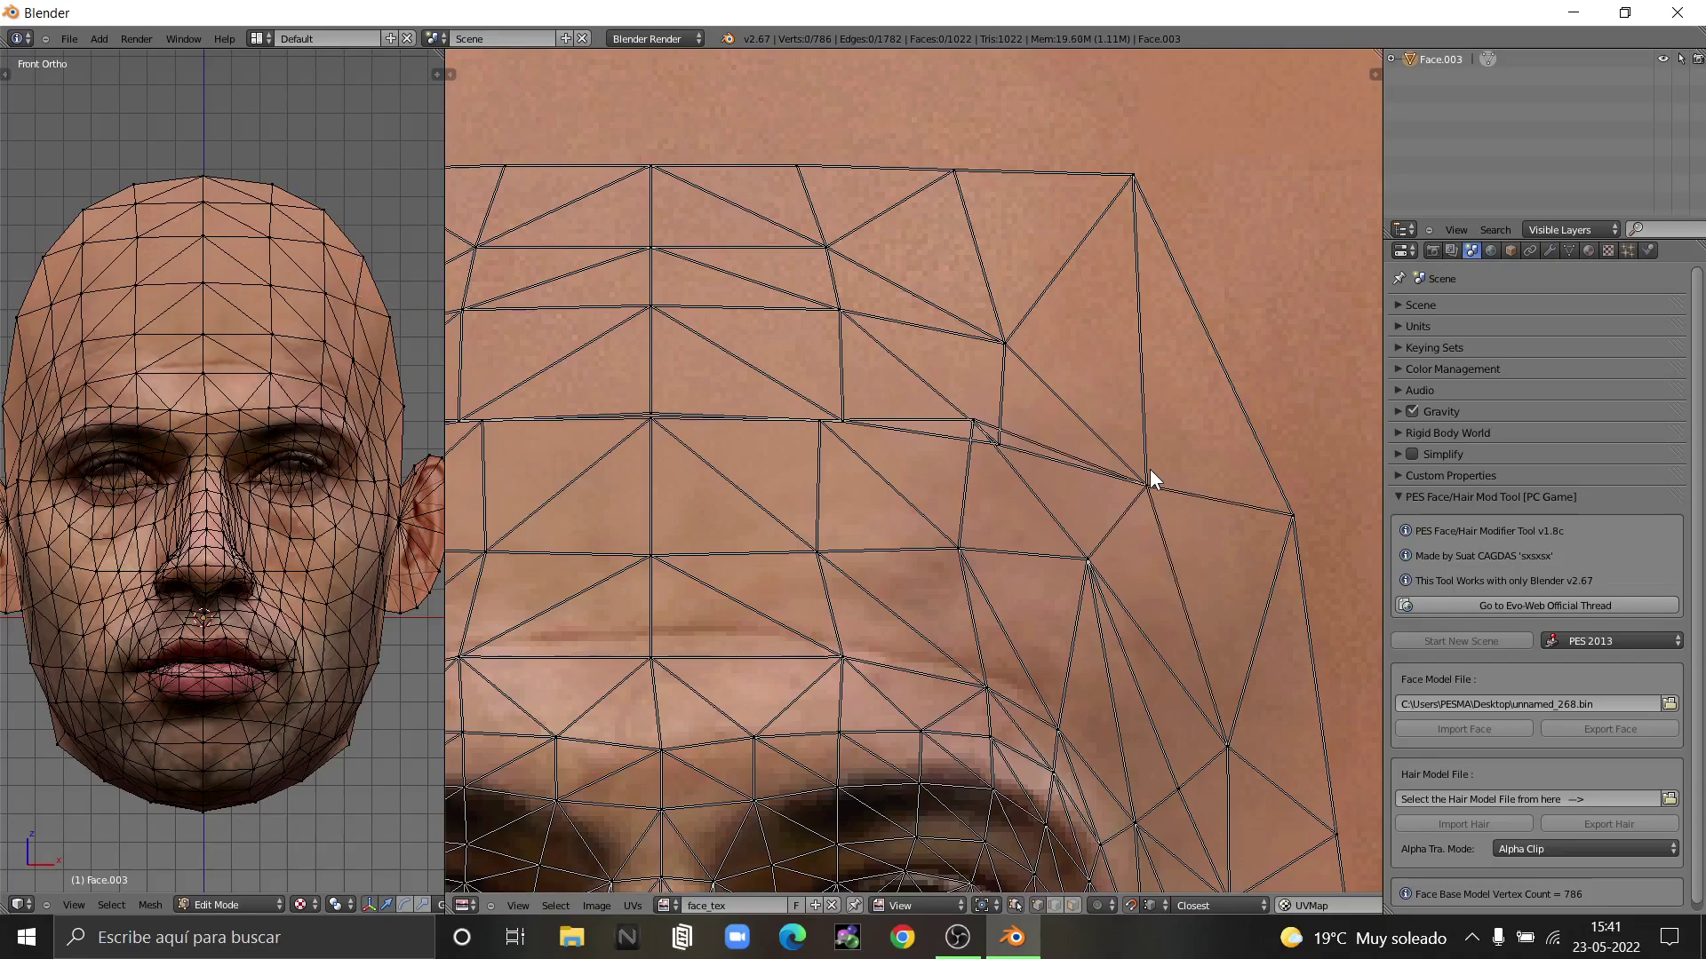
pyautogui.rightClick(973, 420)
pyautogui.press('a')
pyautogui.press('a')
pyautogui.press('a')
pyautogui.scroll(4, 827, 444)
pyautogui.press('a')
pyautogui.press('a')
# - Snap the upper-edge vertex just right of the forehead island's centre onto the adjacent scalp vertex
pyautogui.scroll(4, 830, 414)
pyautogui.rightClick(823, 411)
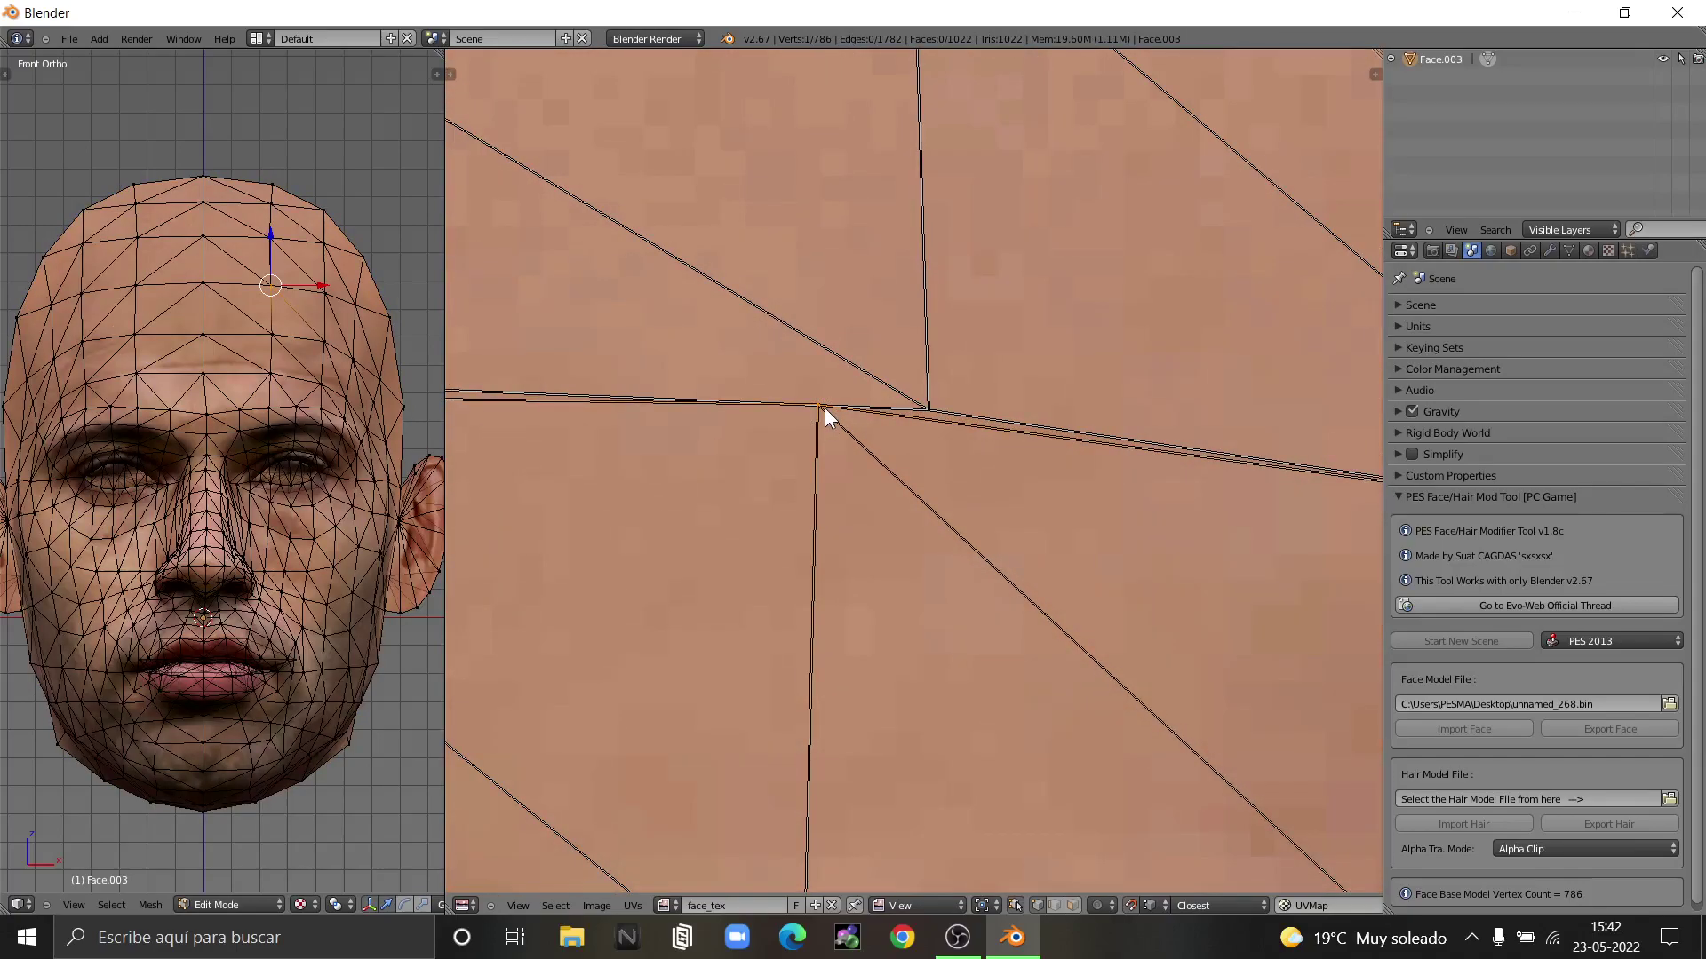
pyautogui.press('g')
pyautogui.click(920, 414)
pyautogui.press('a')
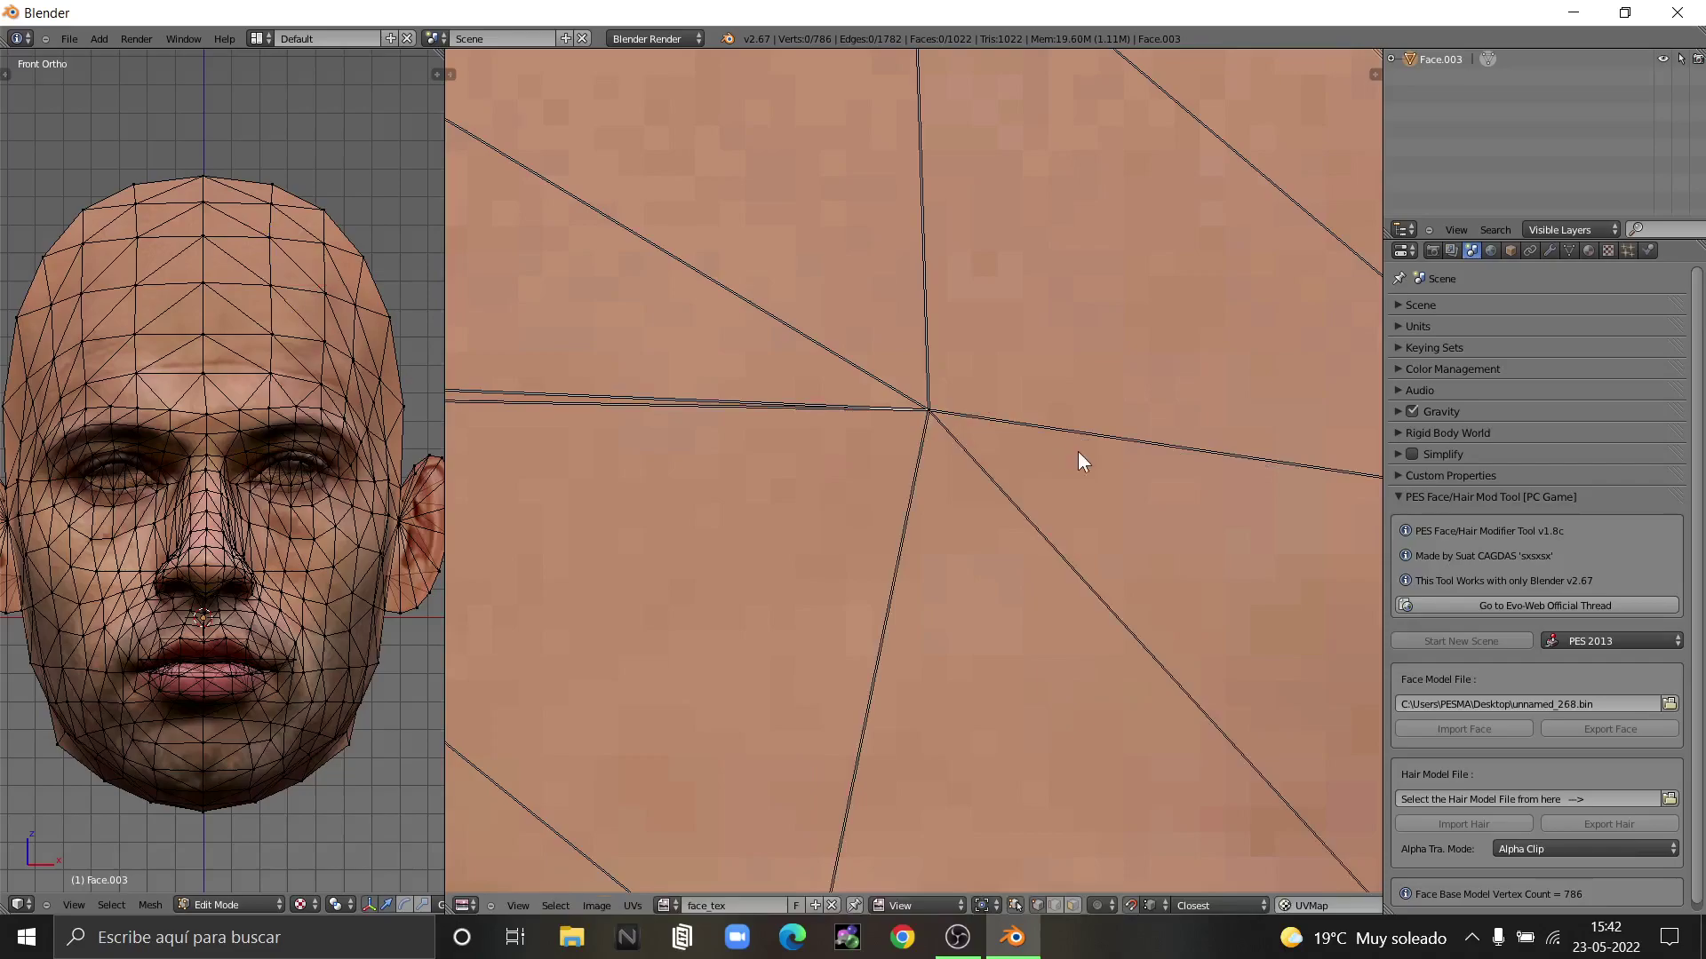
# - Snap the centre vertex of the forehead island's upper edge onto the scalp vertex directly above it
pyautogui.scroll(-4, 897, 462)
pyautogui.scroll(2, 764, 449)
pyautogui.press('a')
pyautogui.press('a')
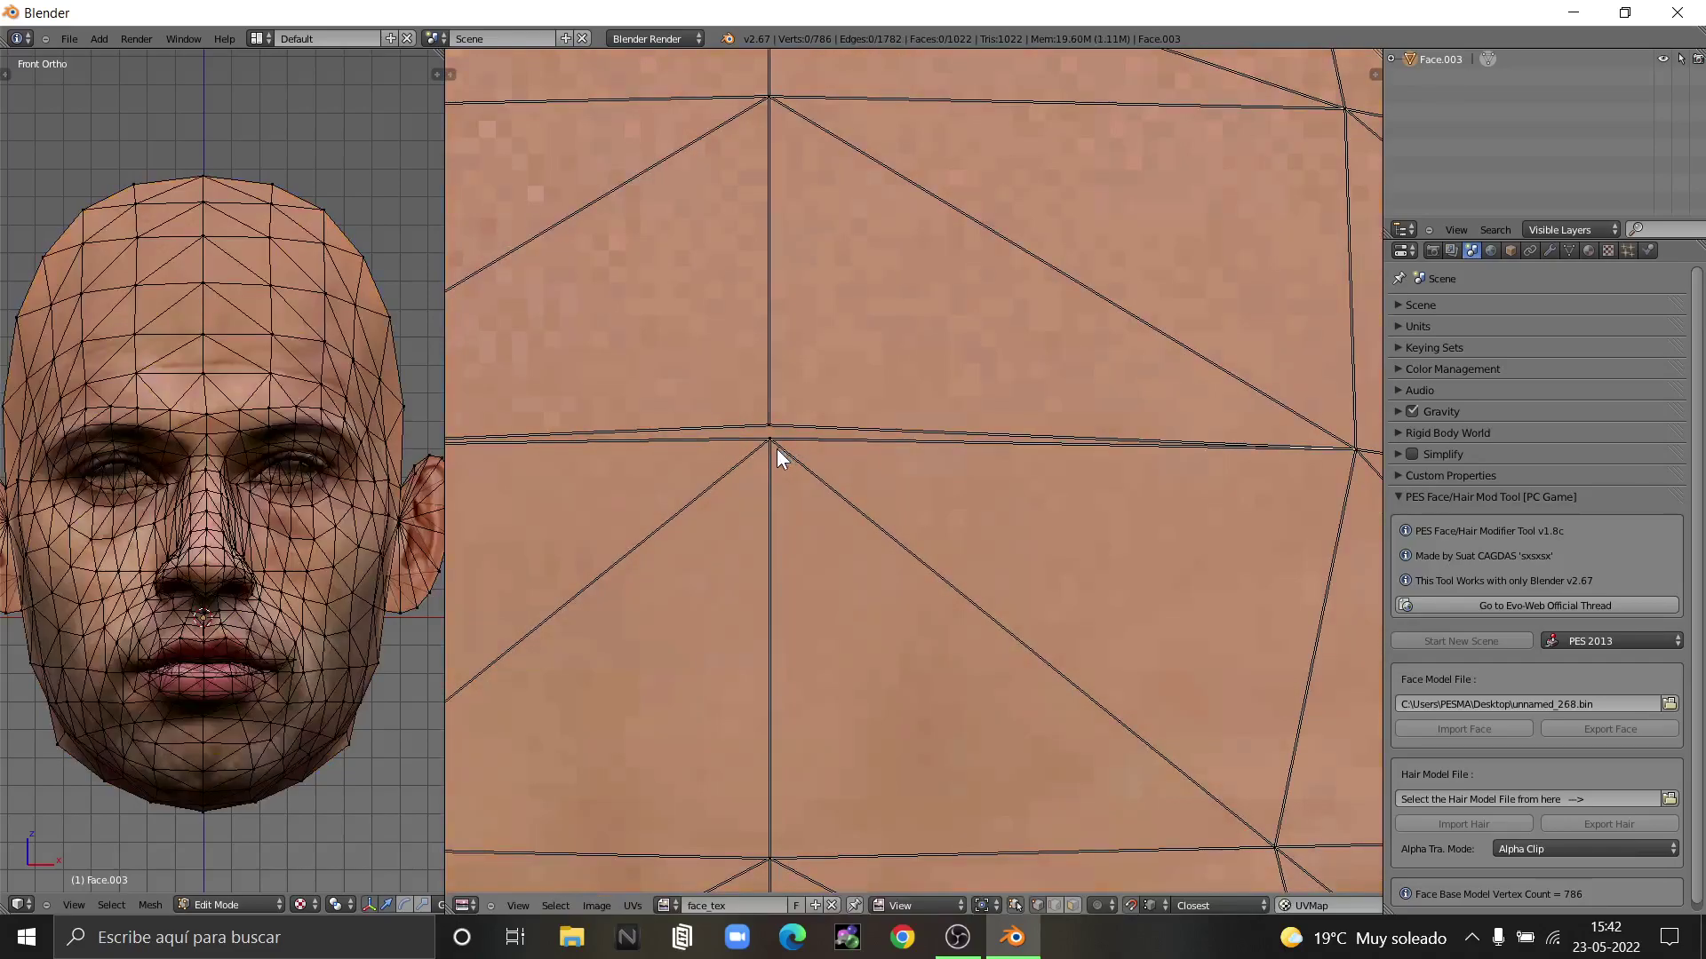
pyautogui.scroll(2, 777, 449)
pyautogui.rightClick(776, 439)
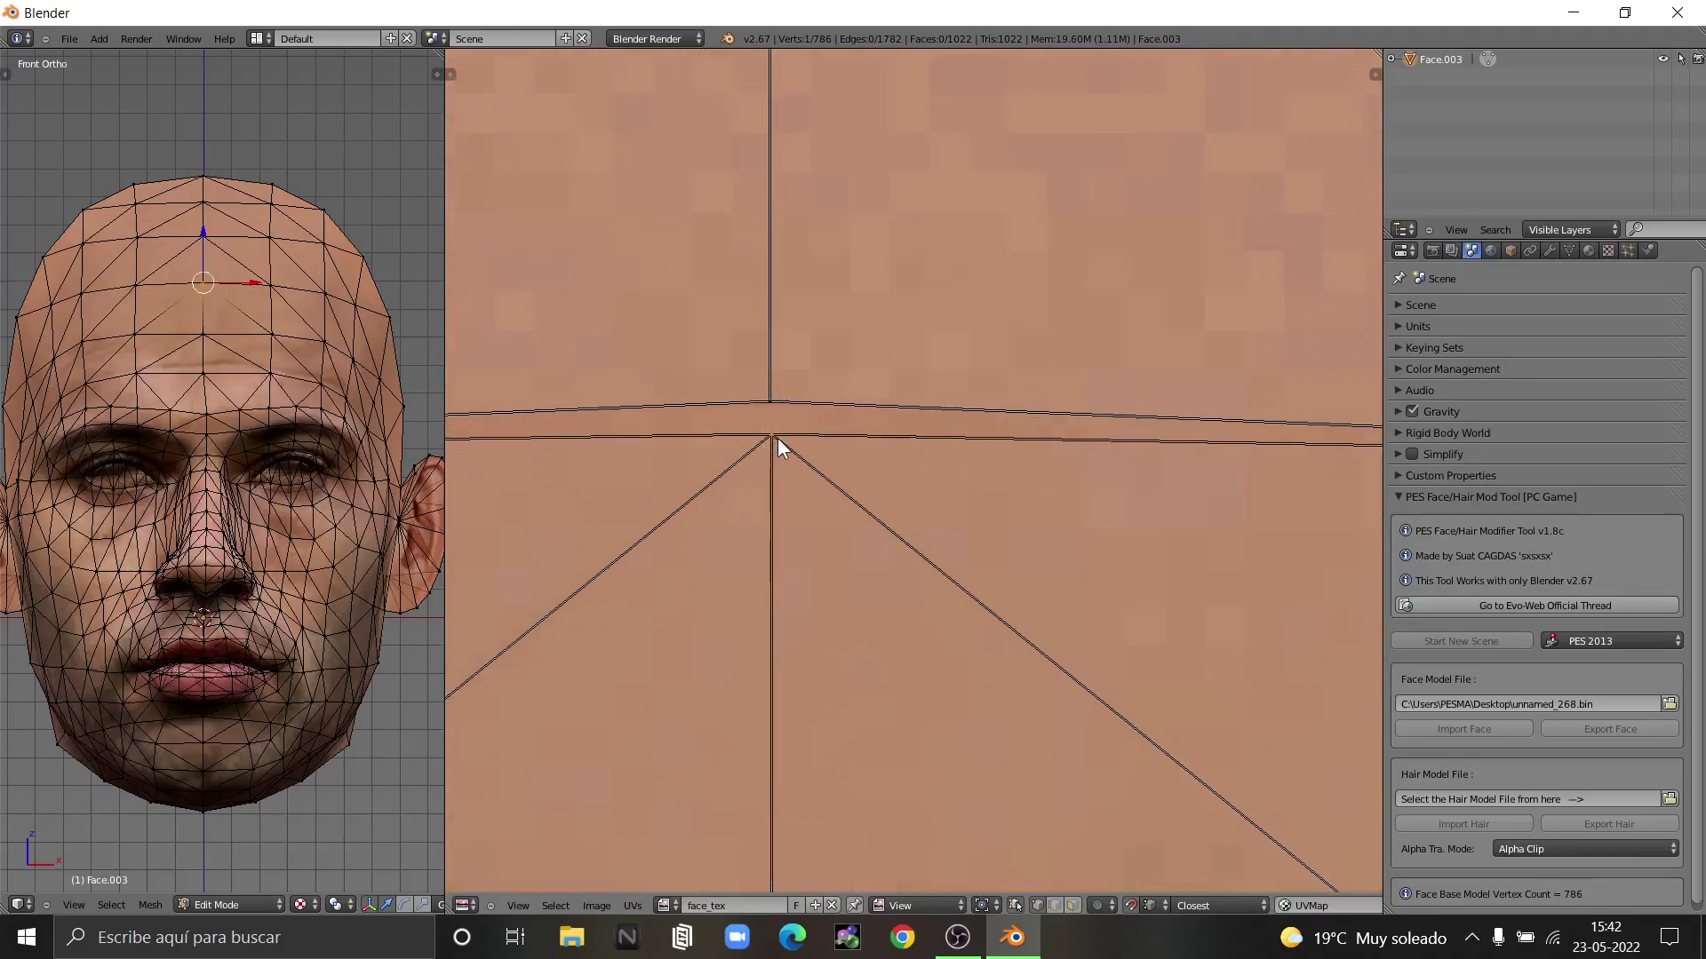
pyautogui.press('g')
pyautogui.click(774, 404)
pyautogui.press('a')
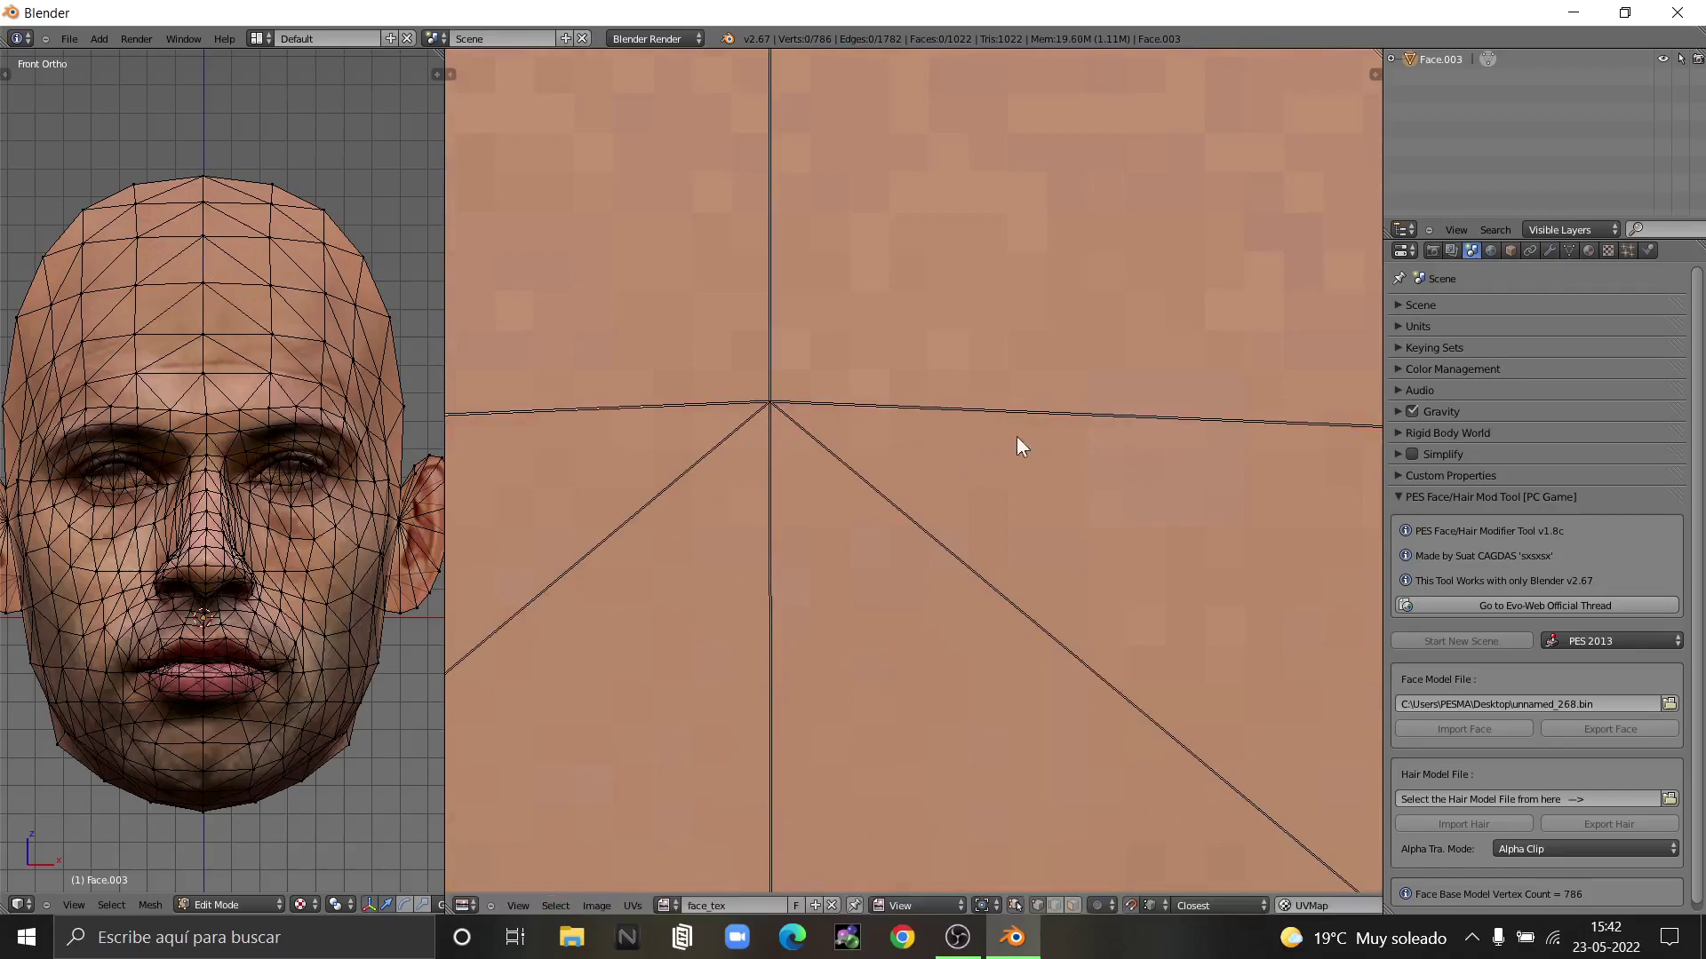
# - Snap the upper-edge vertex just left of the forehead island's centre onto the adjacent scalp vertex
pyautogui.scroll(-3, 1079, 441)
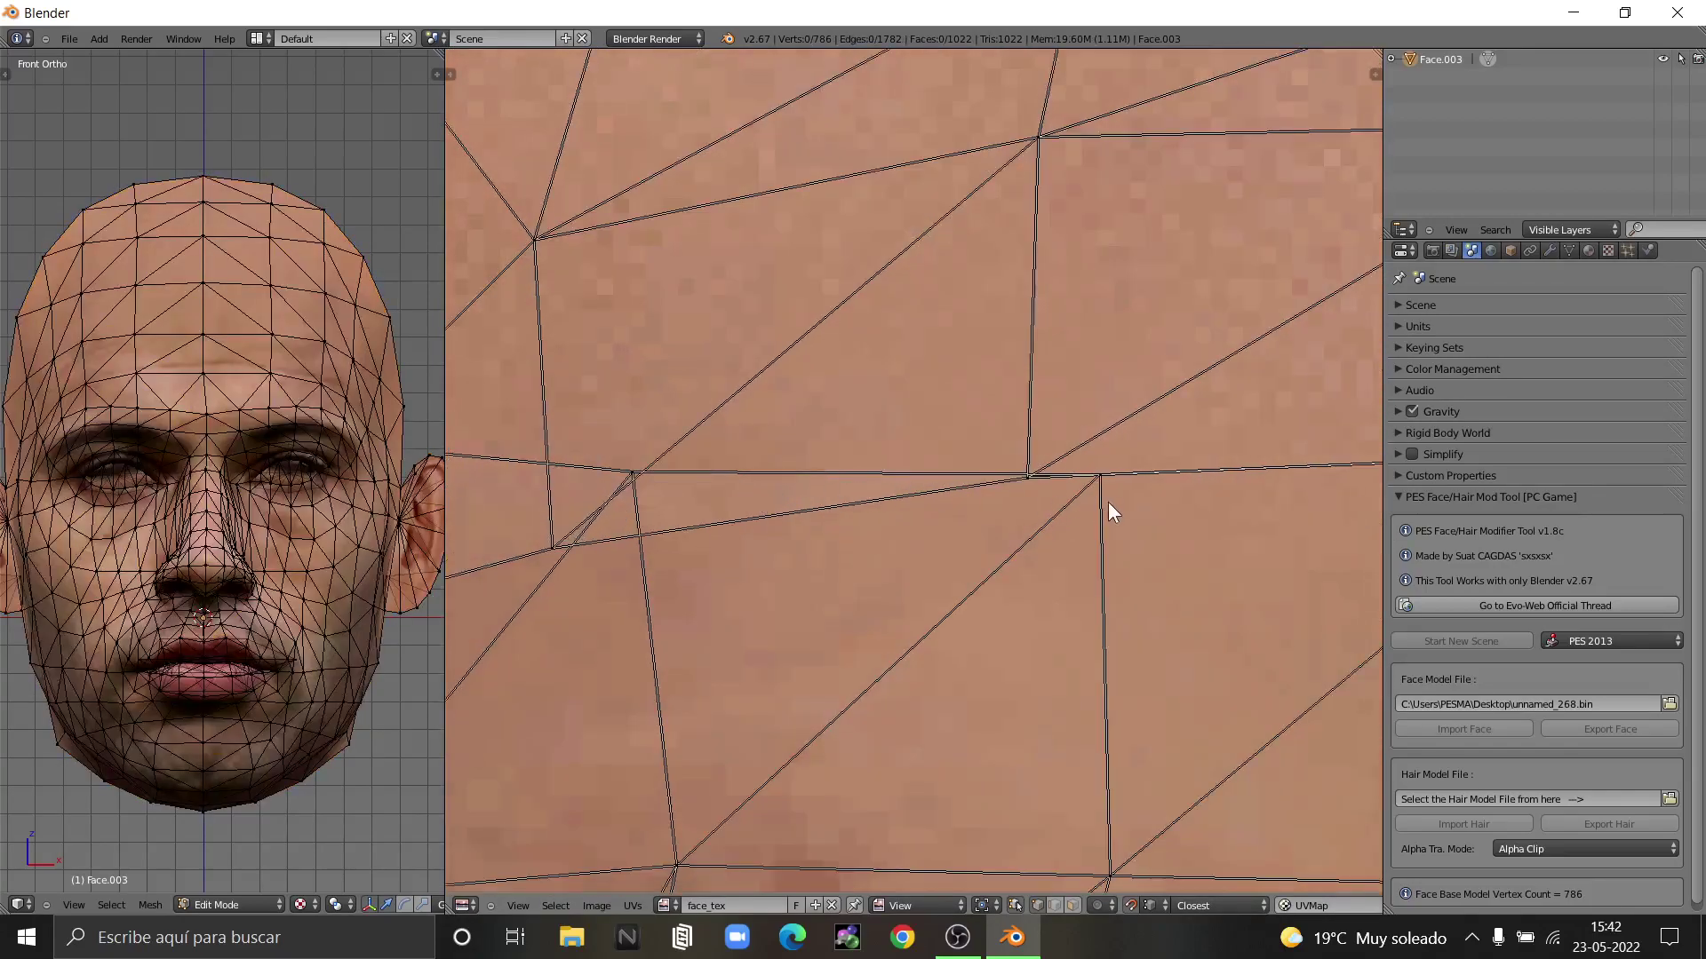
pyautogui.rightClick(1097, 478)
pyautogui.press('g')
pyautogui.click(1041, 494)
pyautogui.press('a')
pyautogui.press('a')
# - Snap the second upper-edge vertex left of the forehead island's centre onto the matching scalp vertex below it
pyautogui.scroll(-3, 1090, 504)
pyautogui.scroll(2, 1090, 505)
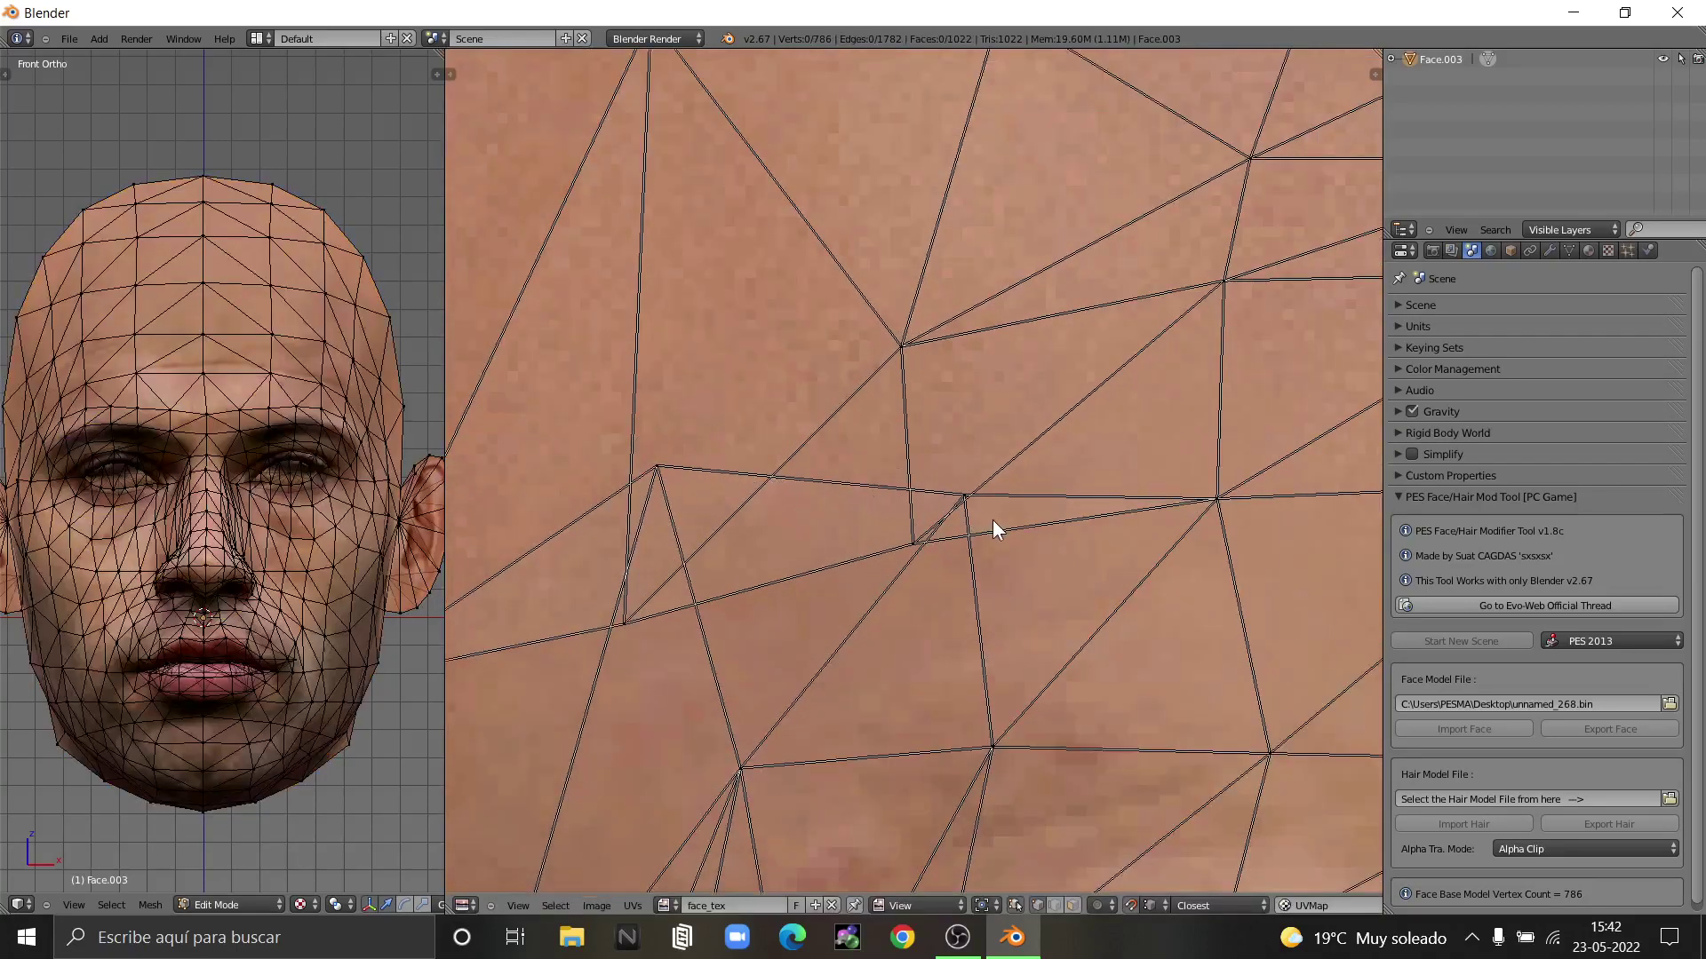
pyautogui.rightClick(964, 501)
pyautogui.press('g')
pyautogui.click(951, 595)
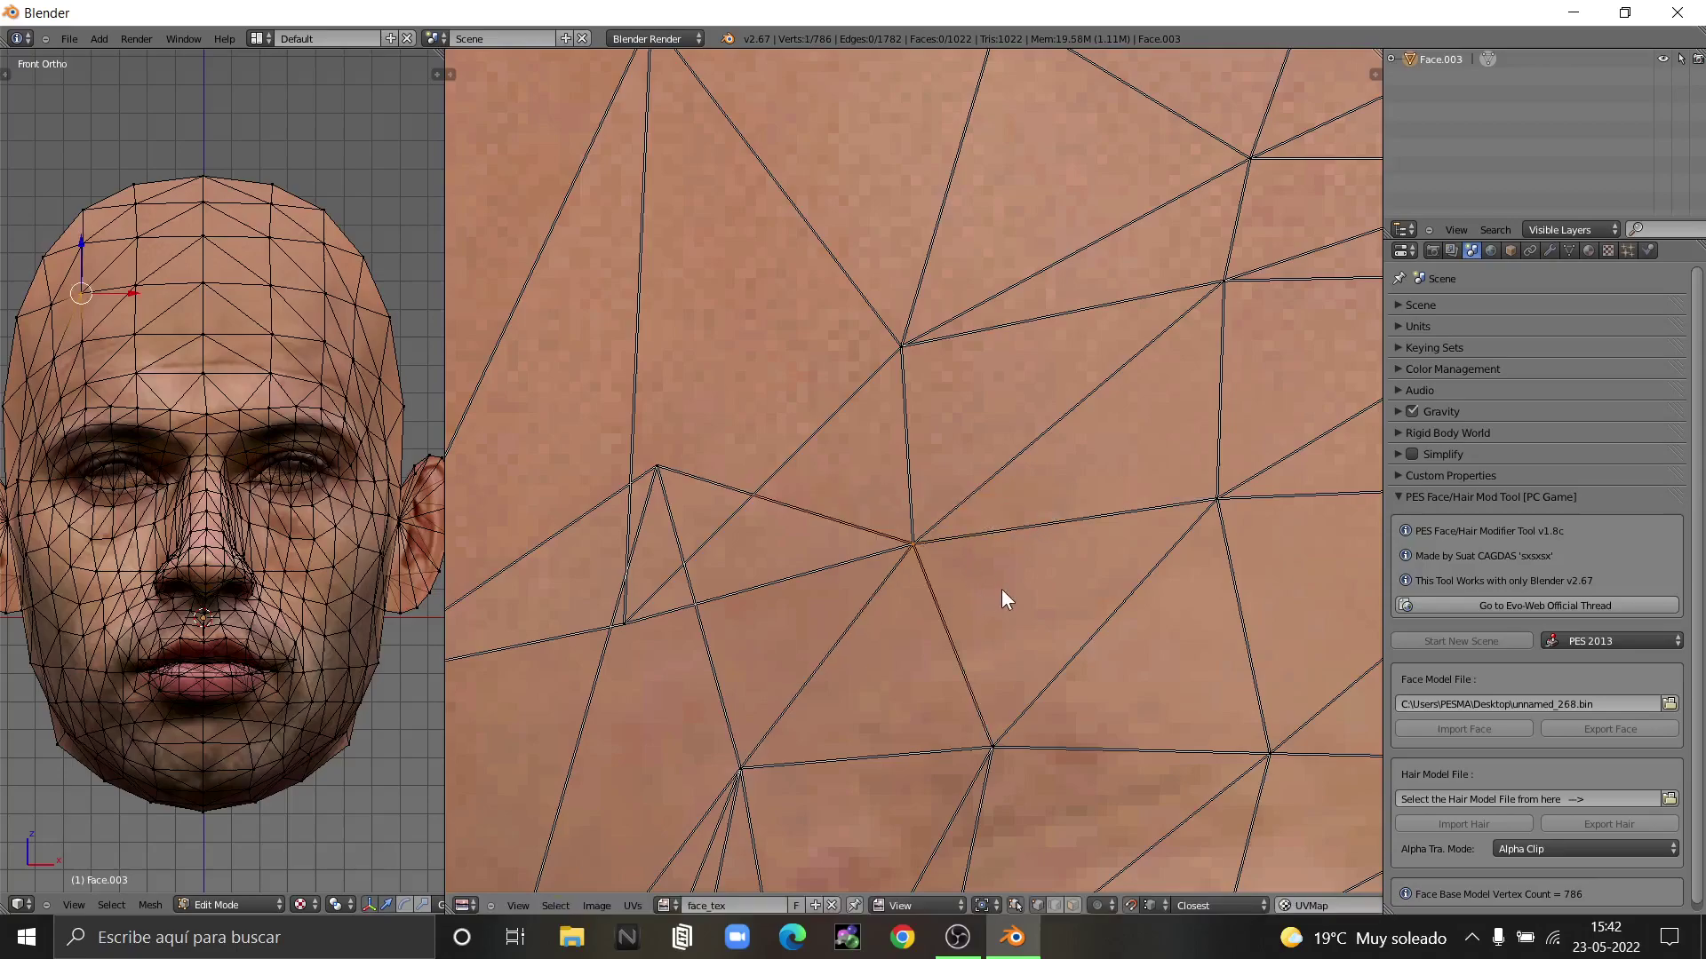
pyautogui.press('a')
pyautogui.press('a')
# - Snap the outermost left vertex of the forehead island's upper edge onto the matching scalp vertex and clear the selection
pyautogui.rightClick(660, 471)
pyautogui.press('g')
pyautogui.click(628, 601)
pyautogui.press('a')
pyautogui.press('a')
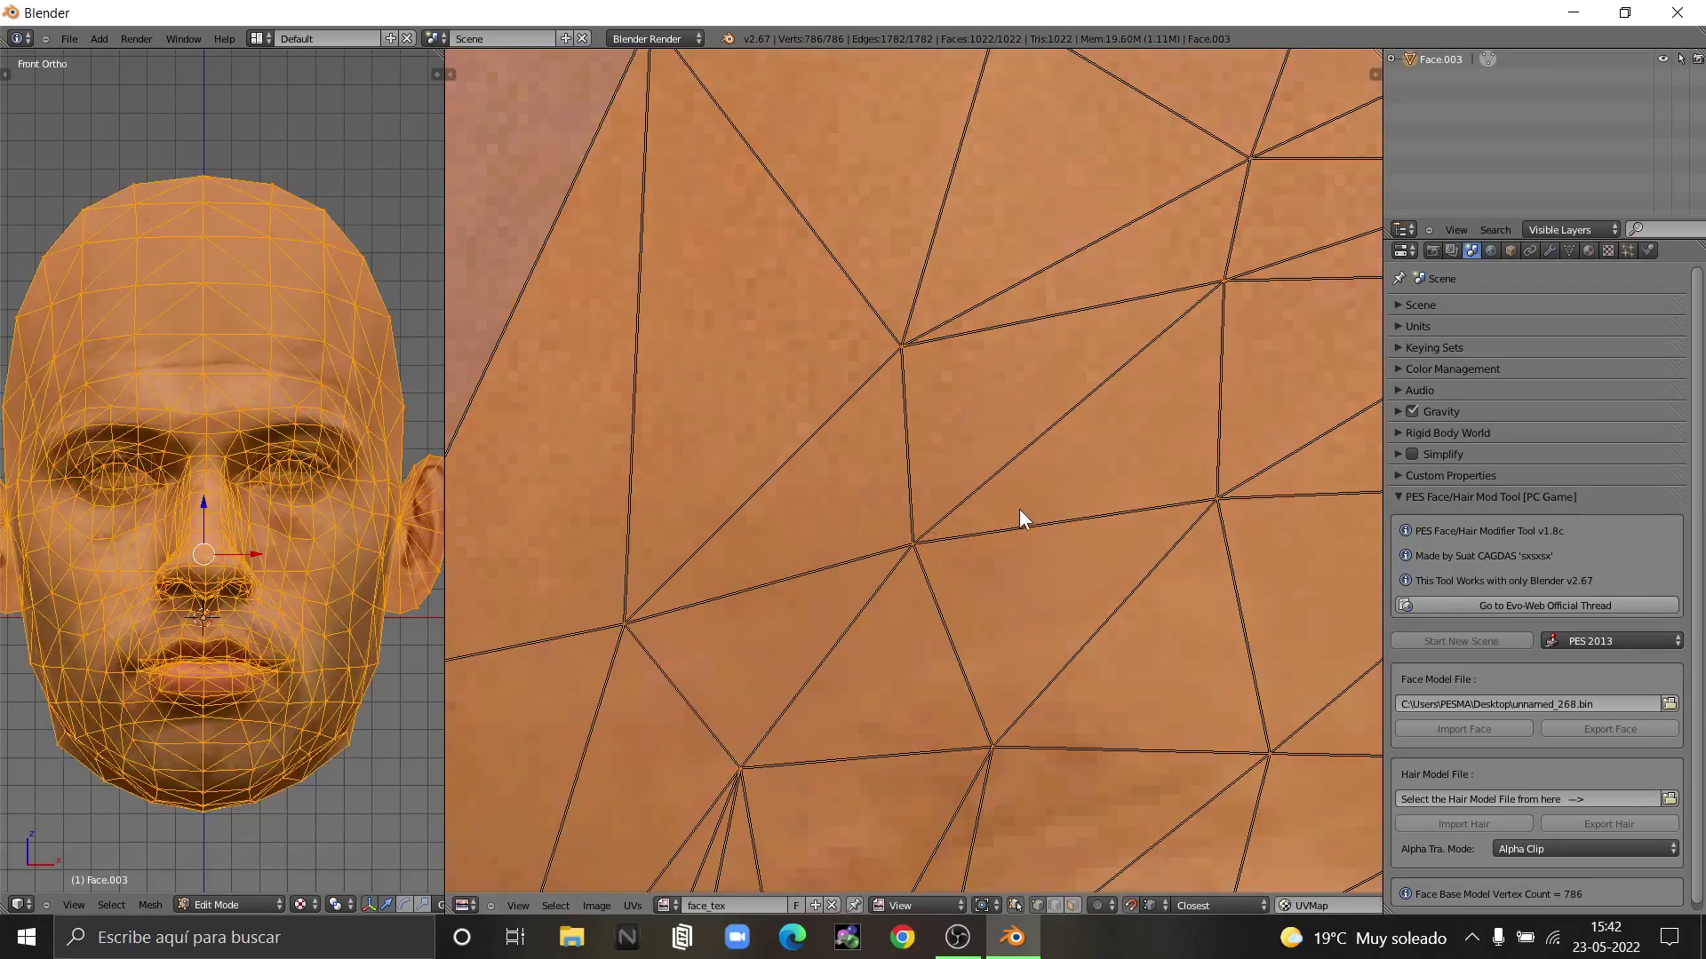
pyautogui.press('a')
# - Examine the joined forehead UVs within the whole face layout on the texture
pyautogui.scroll(-7, 1101, 493)
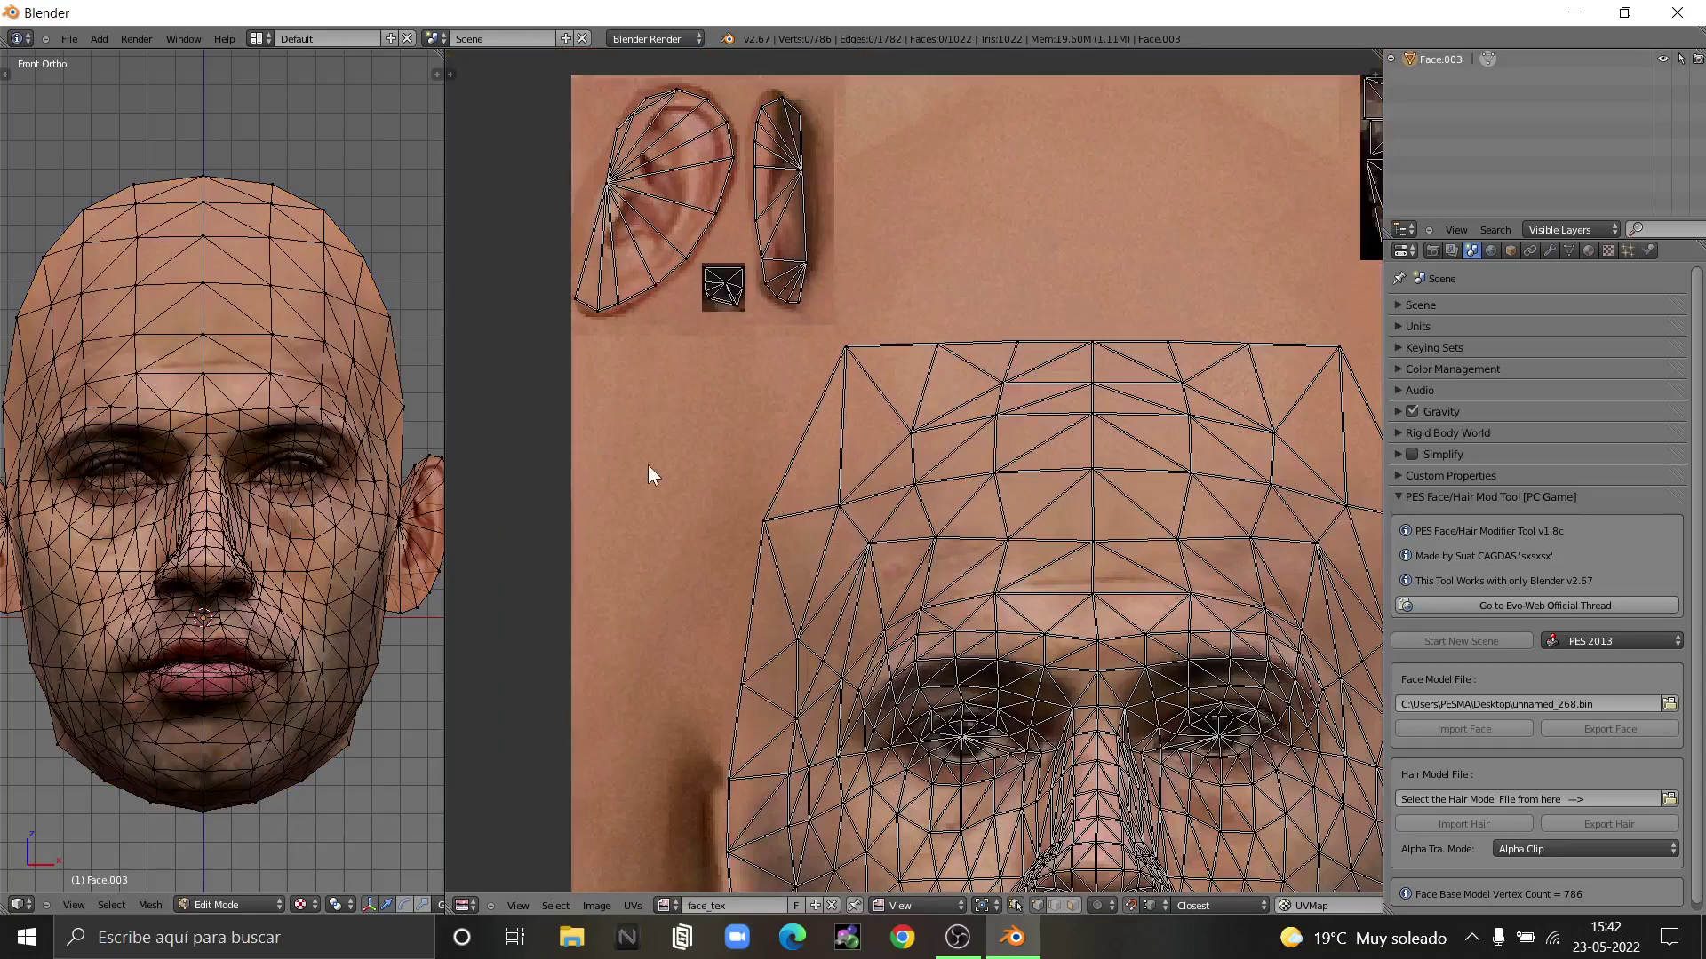
pyautogui.scroll(-4, 855, 370)
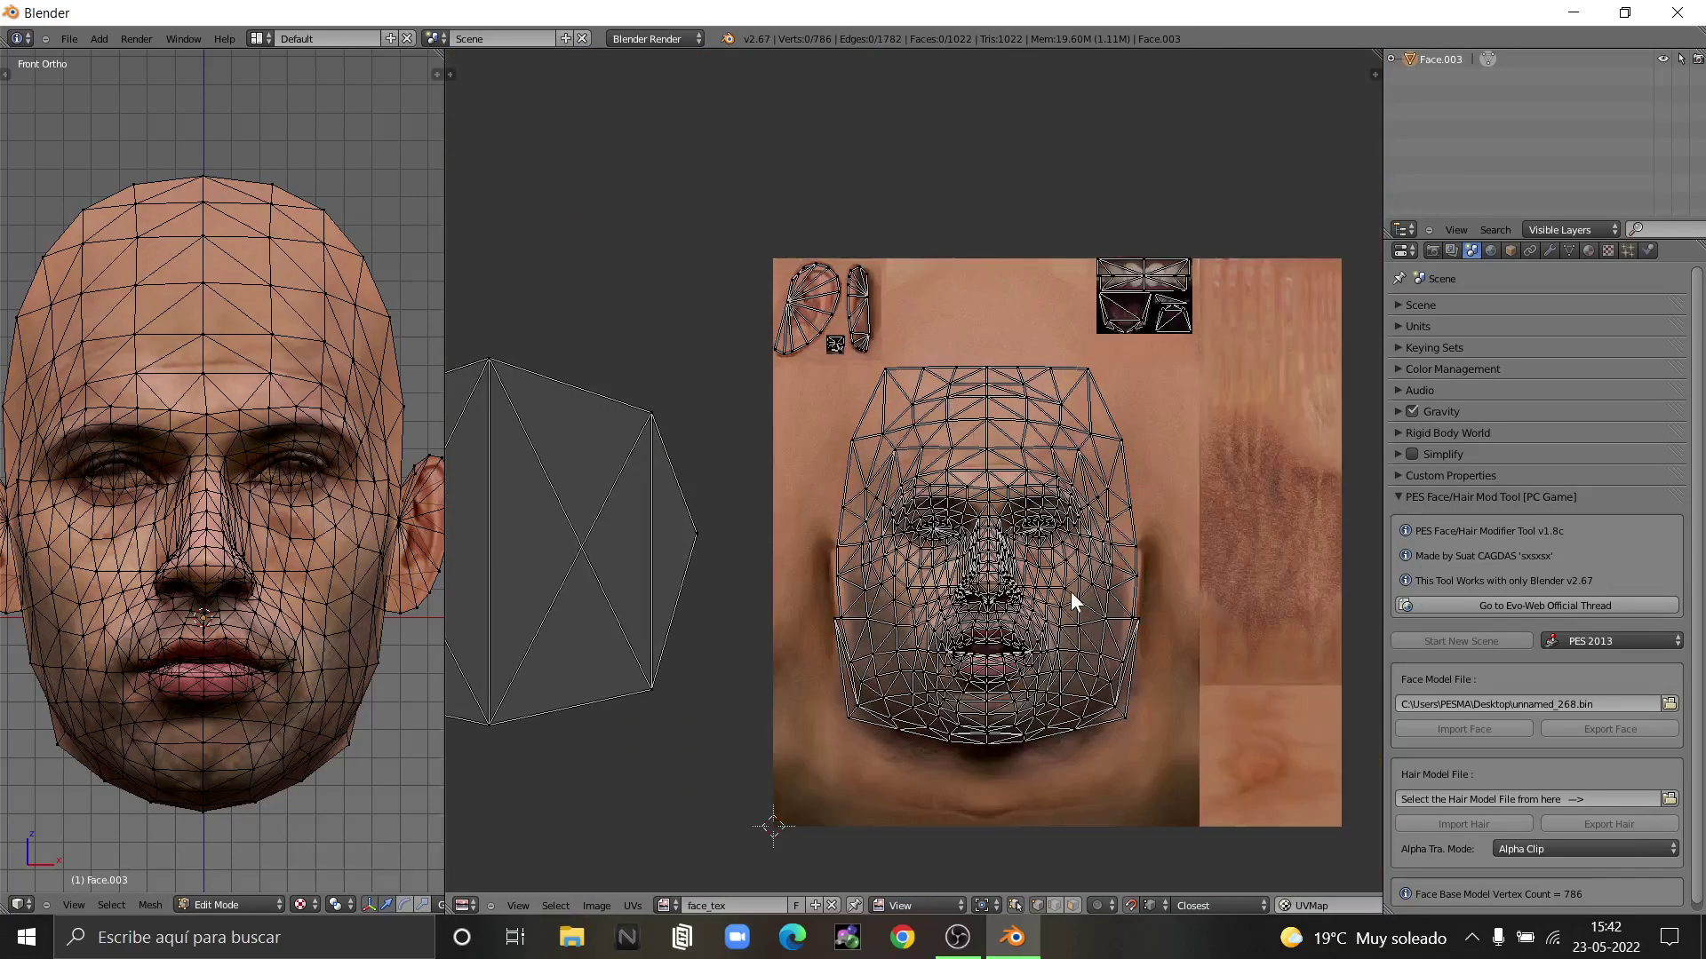
pyautogui.scroll(4, 1068, 594)
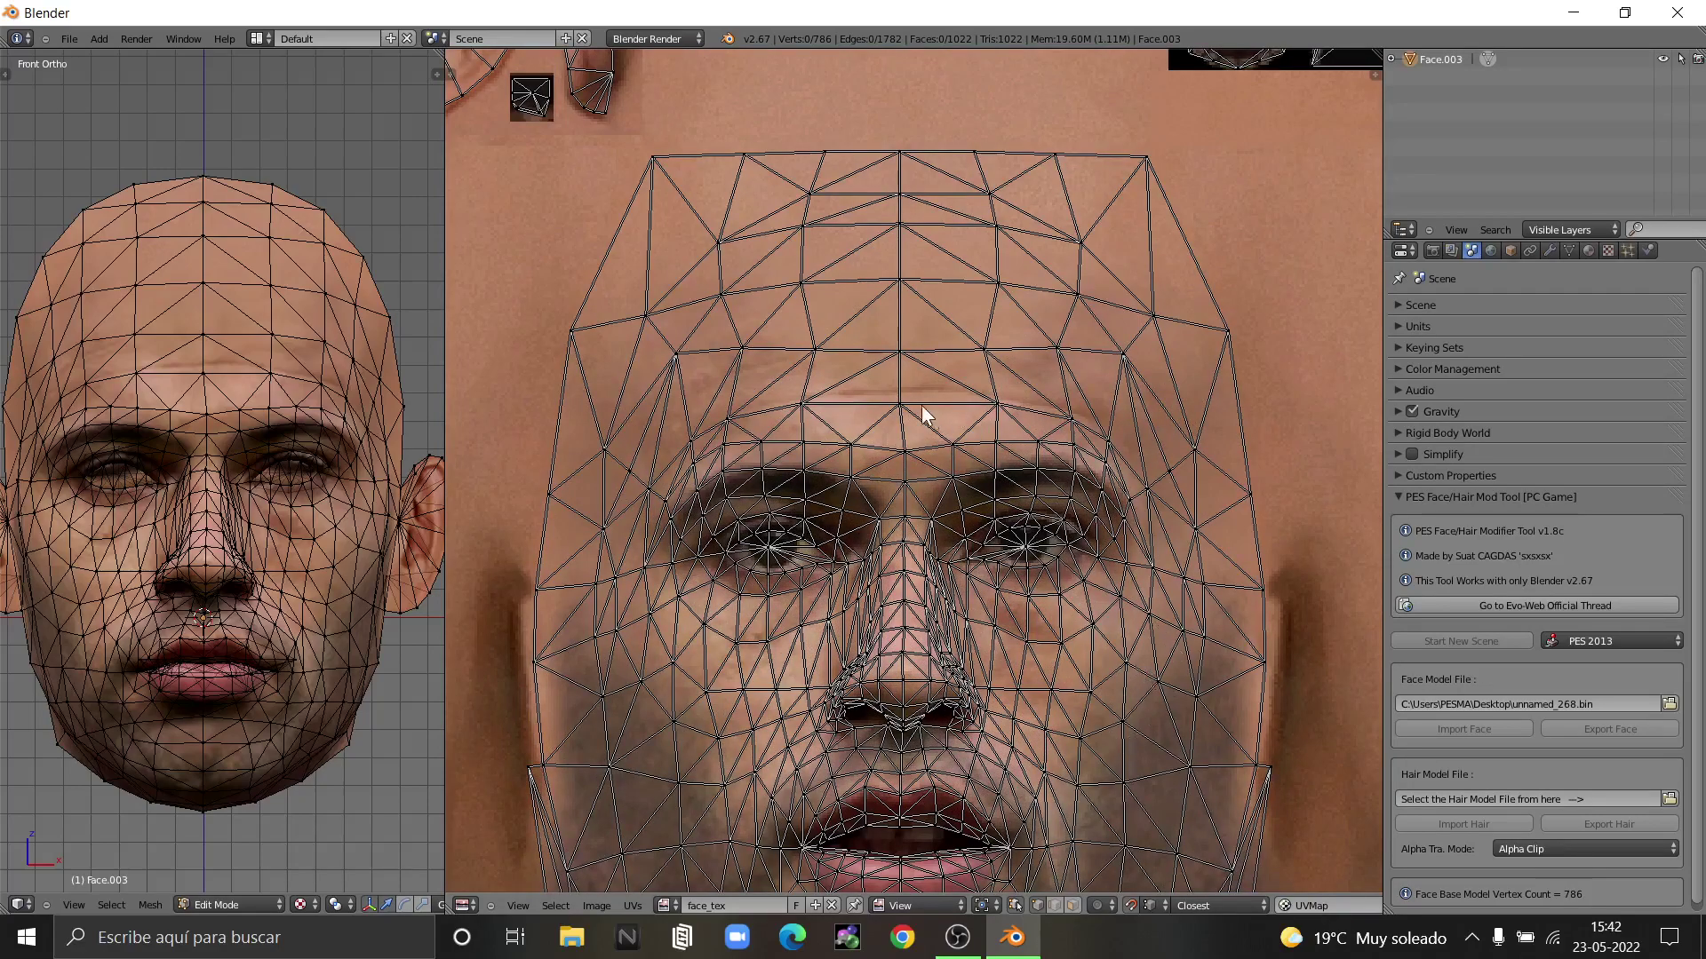
pyautogui.scroll(-2, 817, 373)
pyautogui.scroll(3, 883, 392)
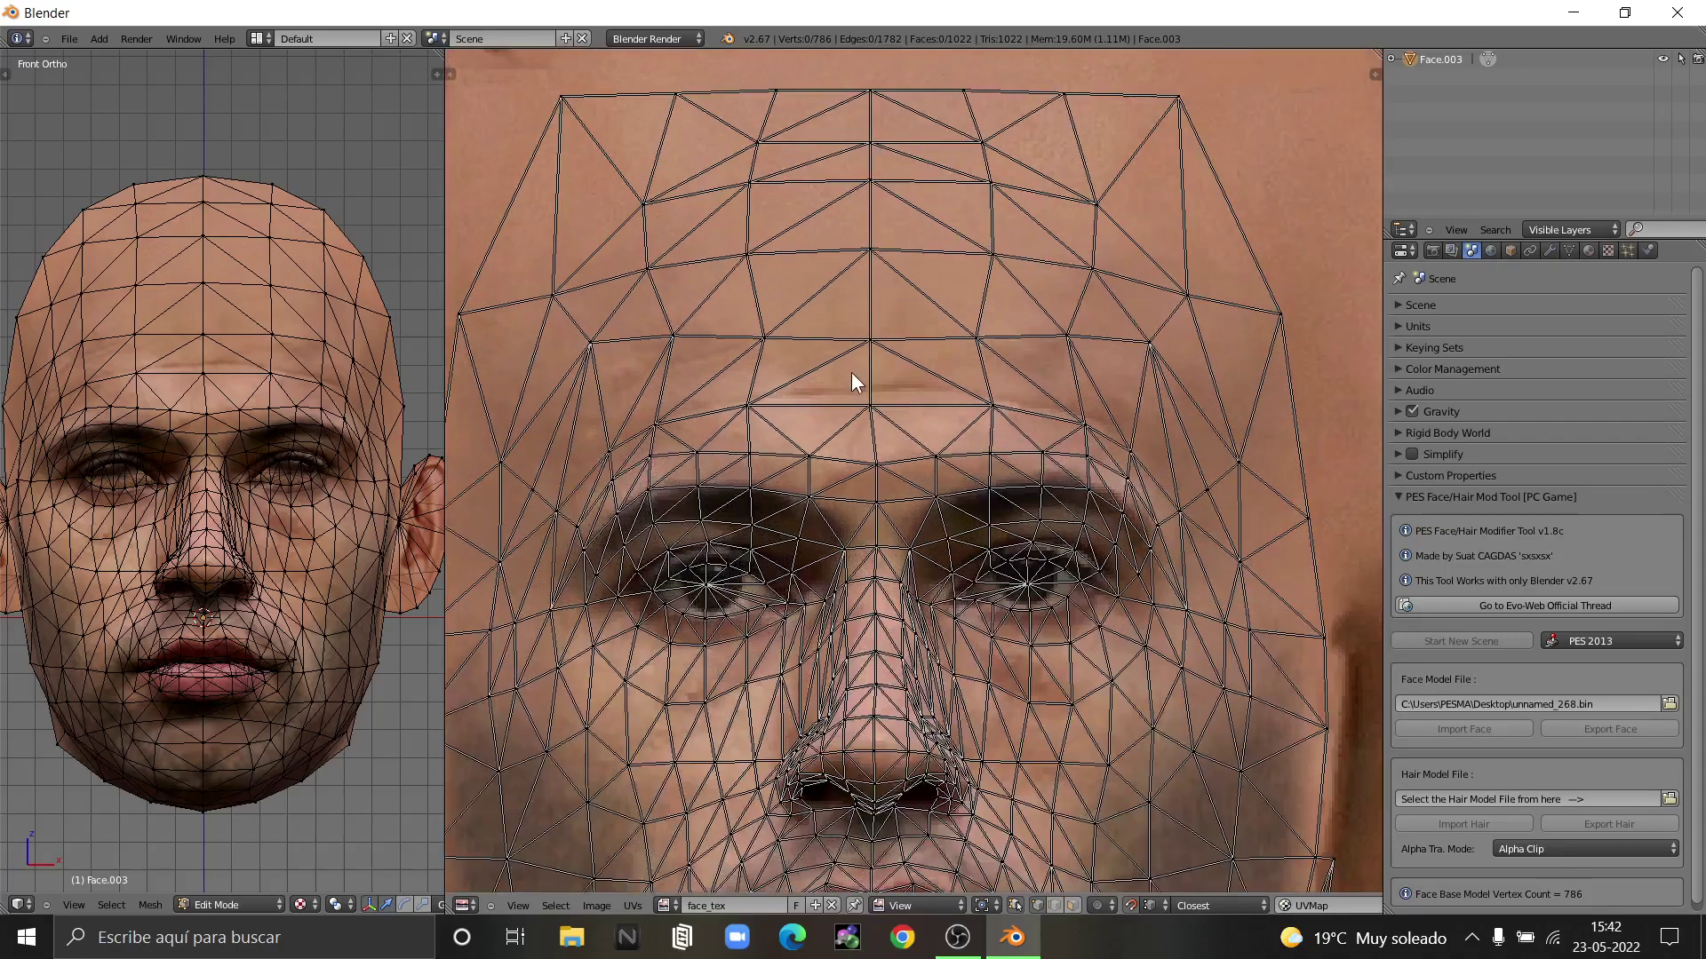
pyautogui.scroll(-2, 870, 344)
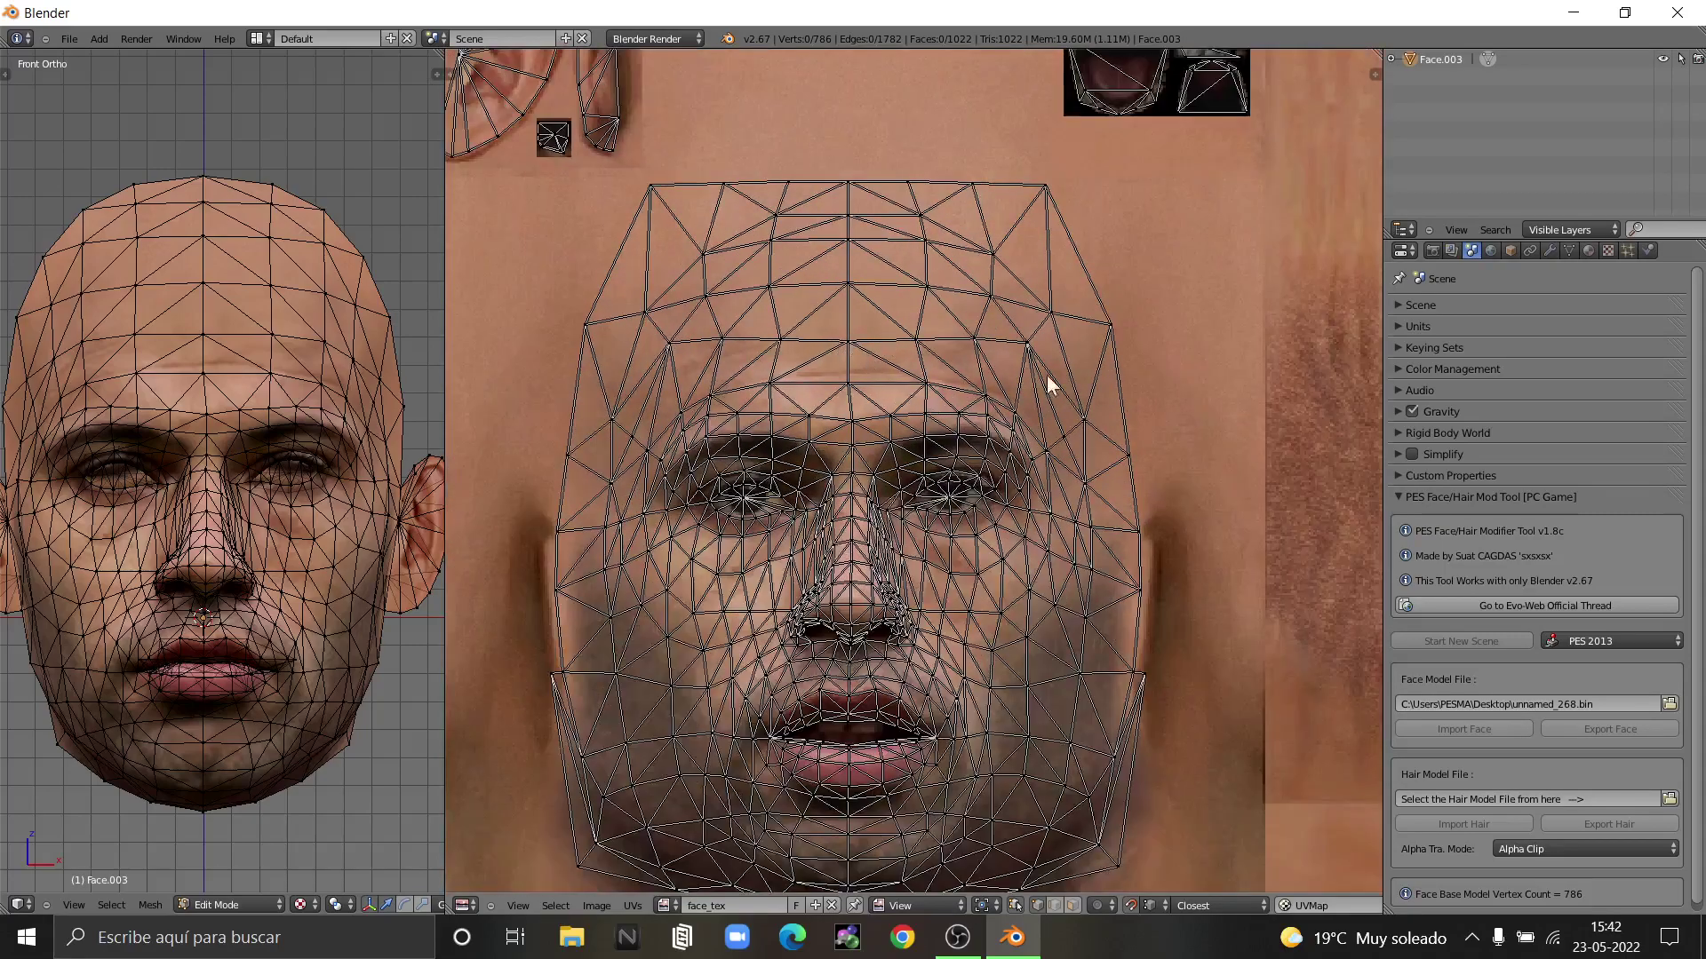
pyautogui.scroll(-2, 1000, 371)
pyautogui.scroll(2, 844, 384)
pyautogui.scroll(-2, 1009, 391)
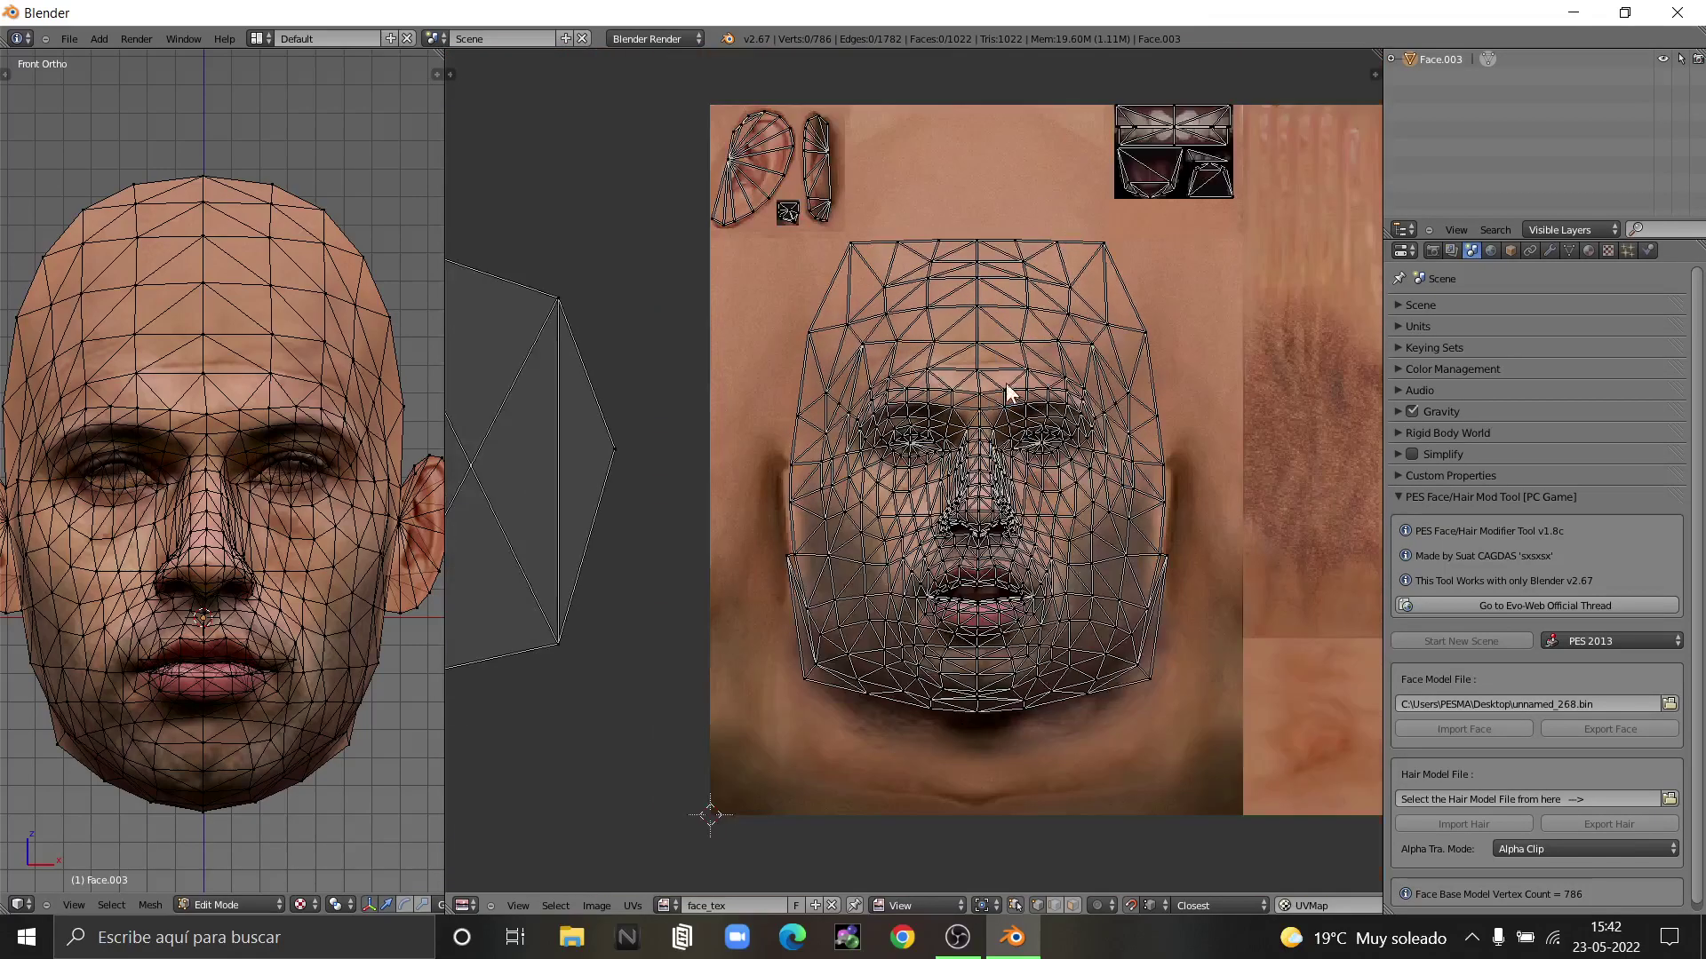
pyautogui.scroll(1, 1009, 391)
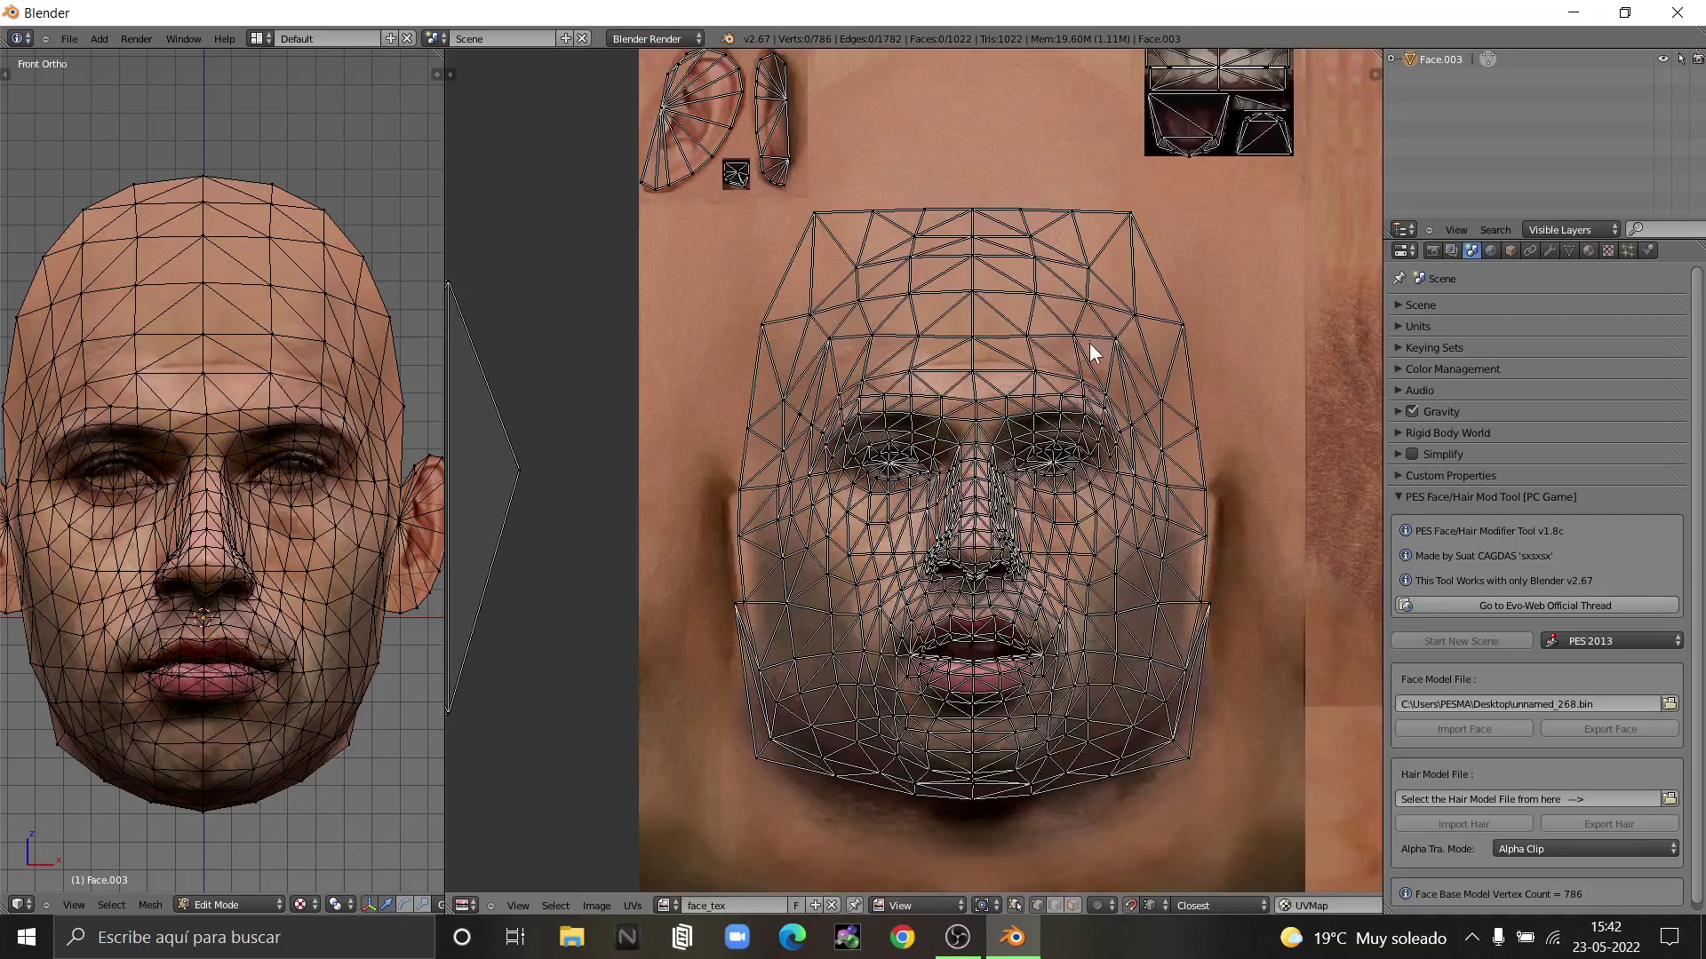
pyautogui.scroll(-1, 1089, 339)
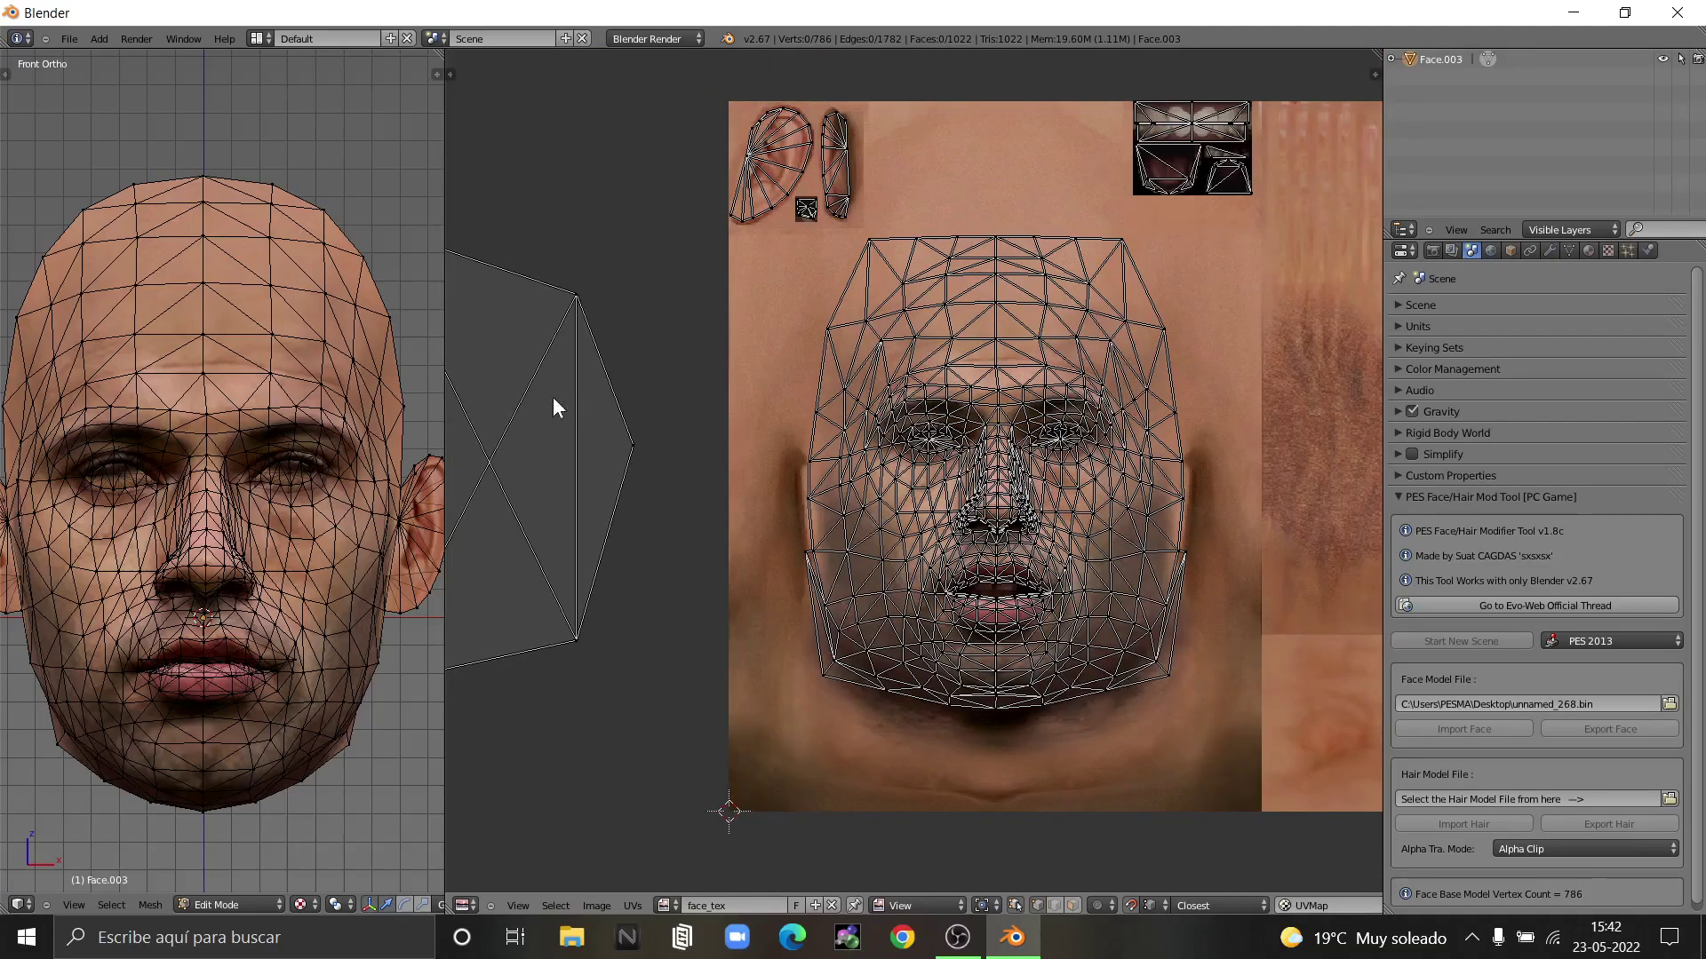
# - Widen the 3D view and compare the head's forehead texture with the UV layout
pyautogui.moveTo(446, 307); pyautogui.dragTo(740, 264)
pyautogui.scroll(-2, 829, 412)
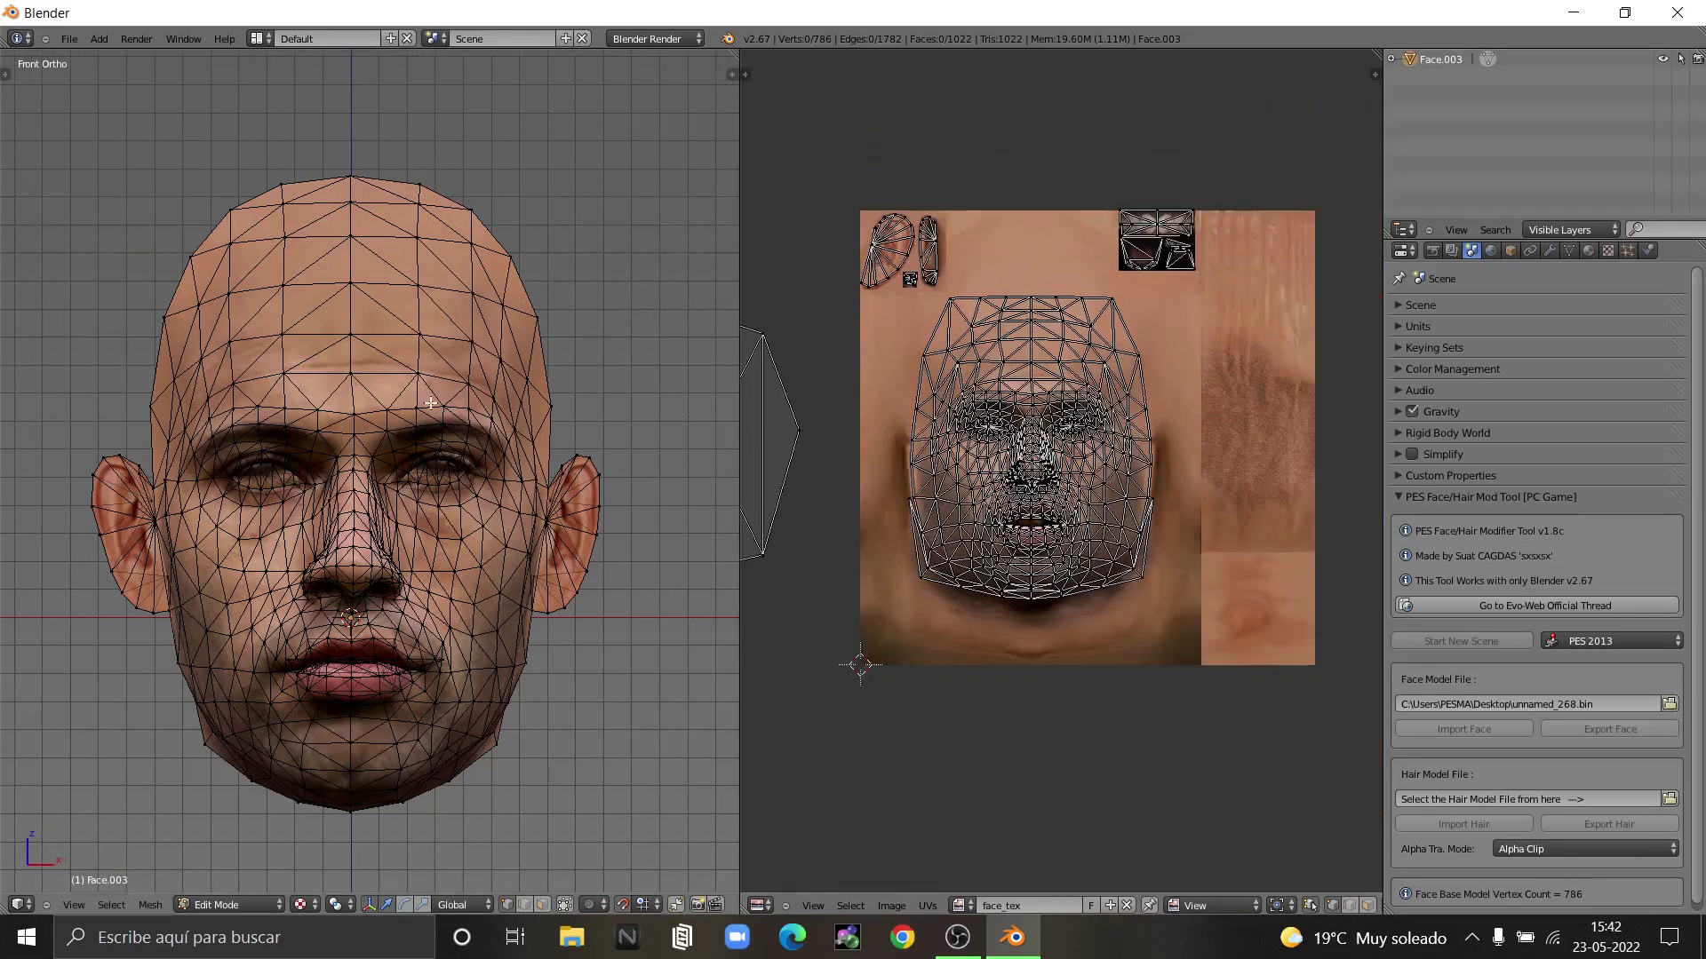
pyautogui.scroll(-1, 443, 313)
pyautogui.scroll(1, 1057, 476)
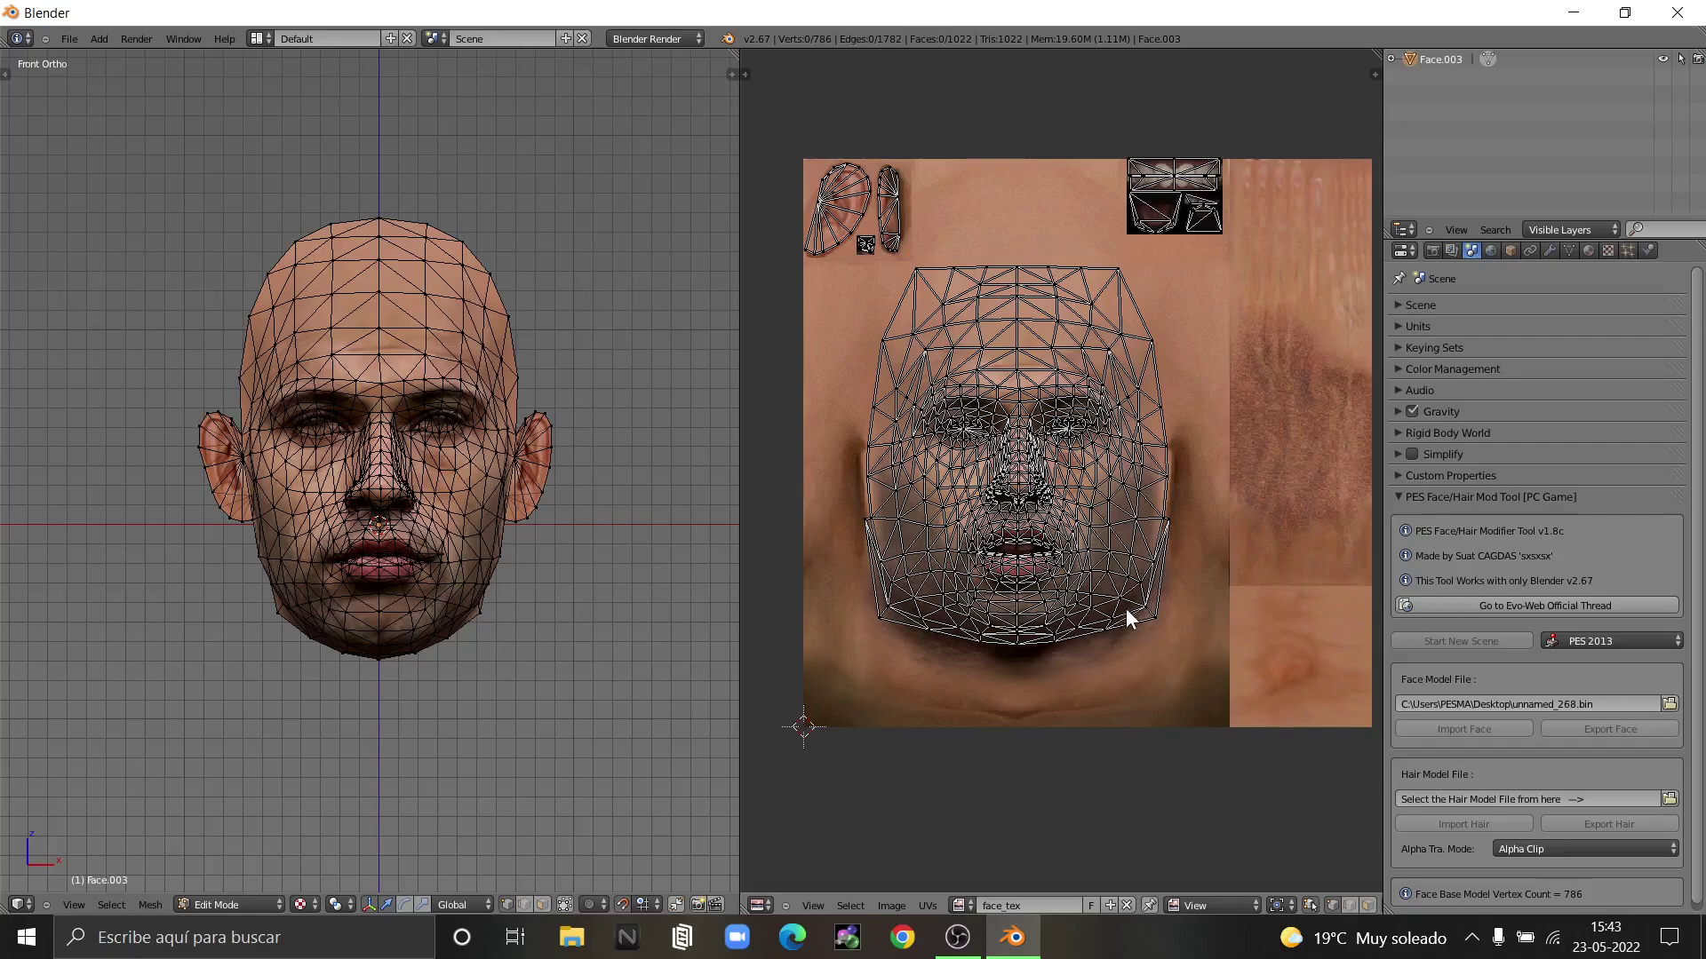
pyautogui.scroll(-1, 1127, 613)
pyautogui.scroll(1, 1132, 600)
pyautogui.scroll(6, 977, 254)
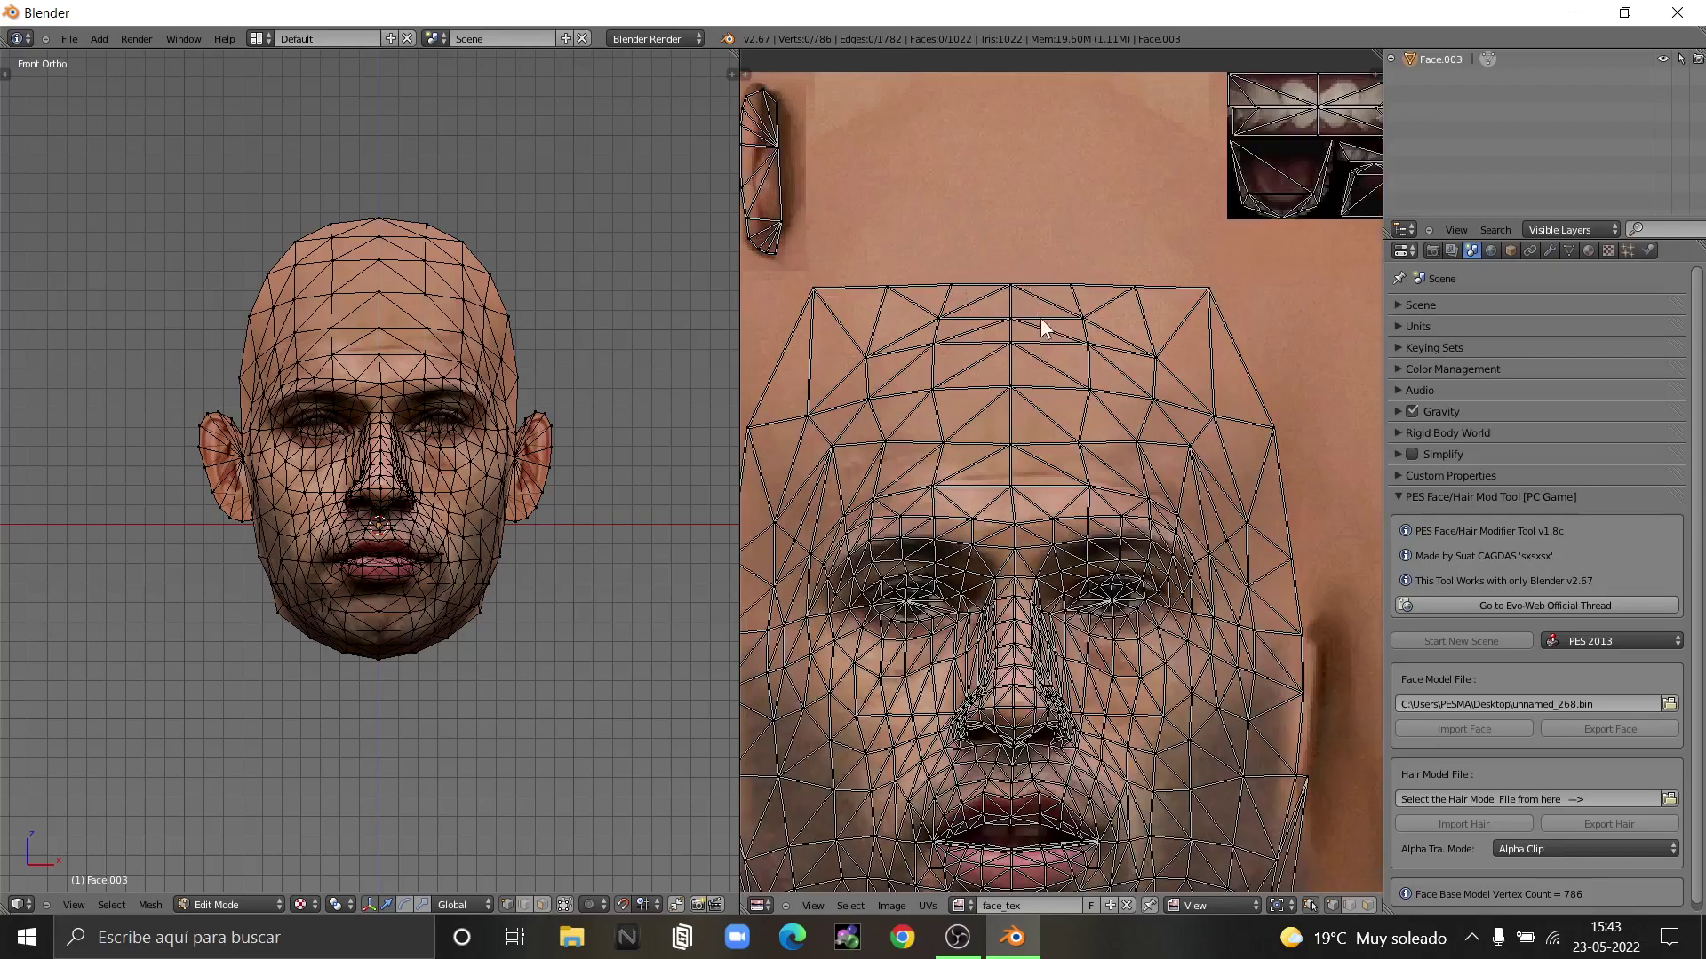
pyautogui.scroll(-6, 1163, 426)
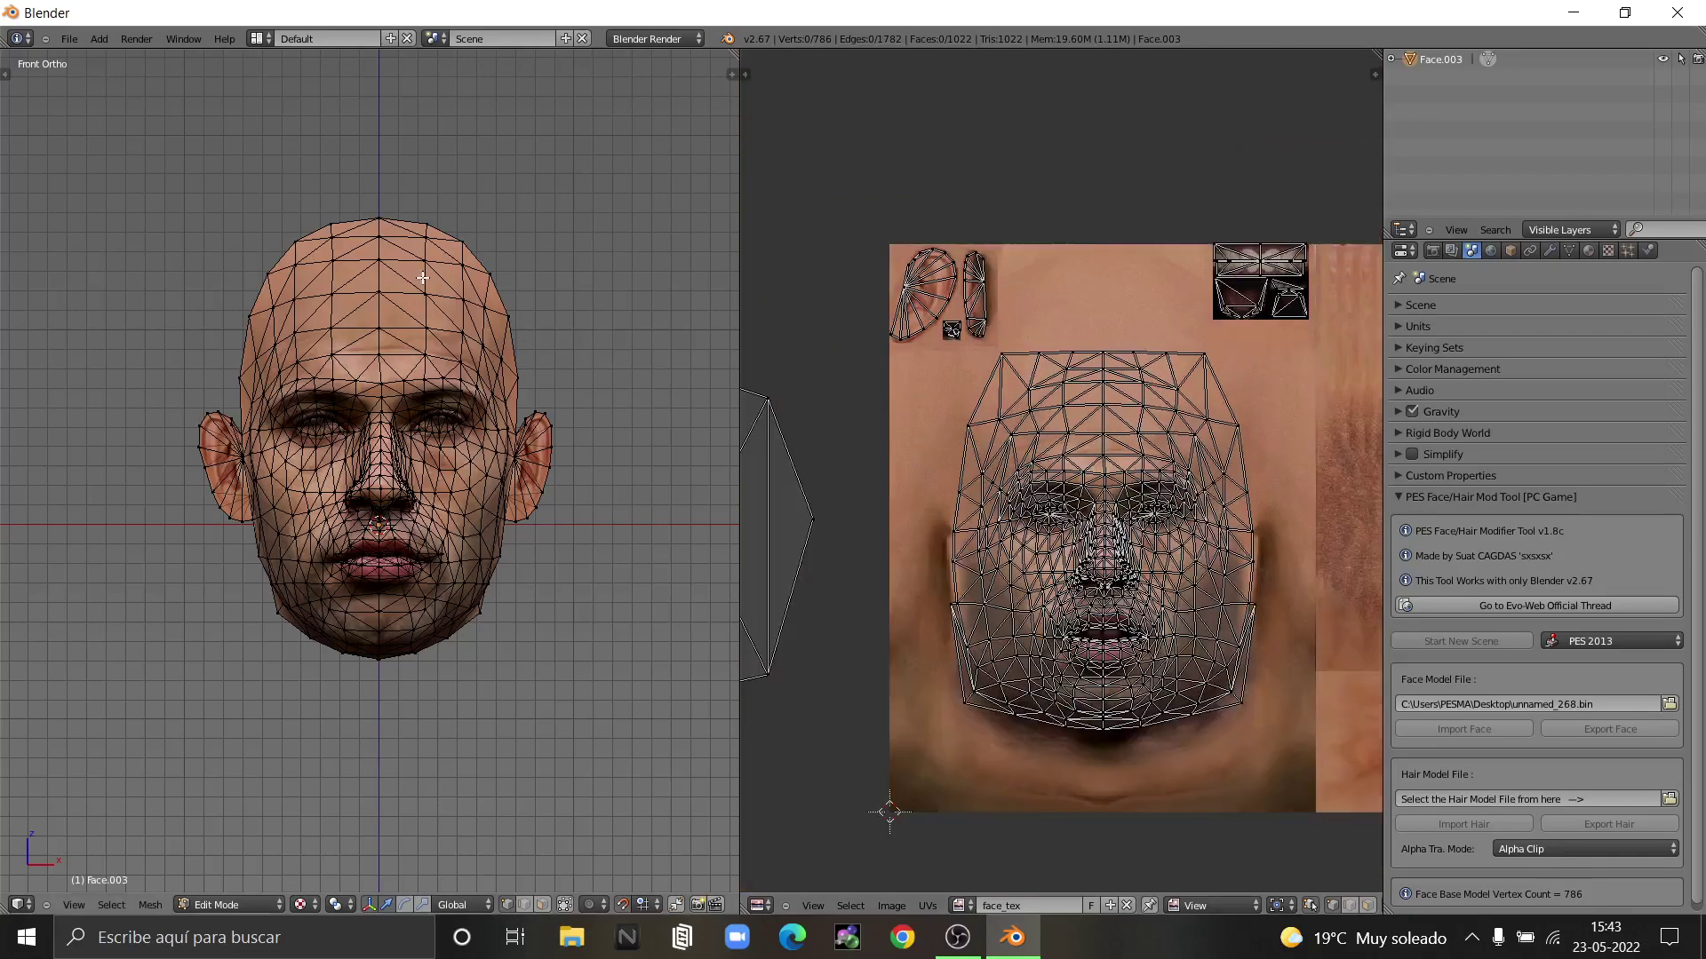
pyautogui.scroll(2, 375, 298)
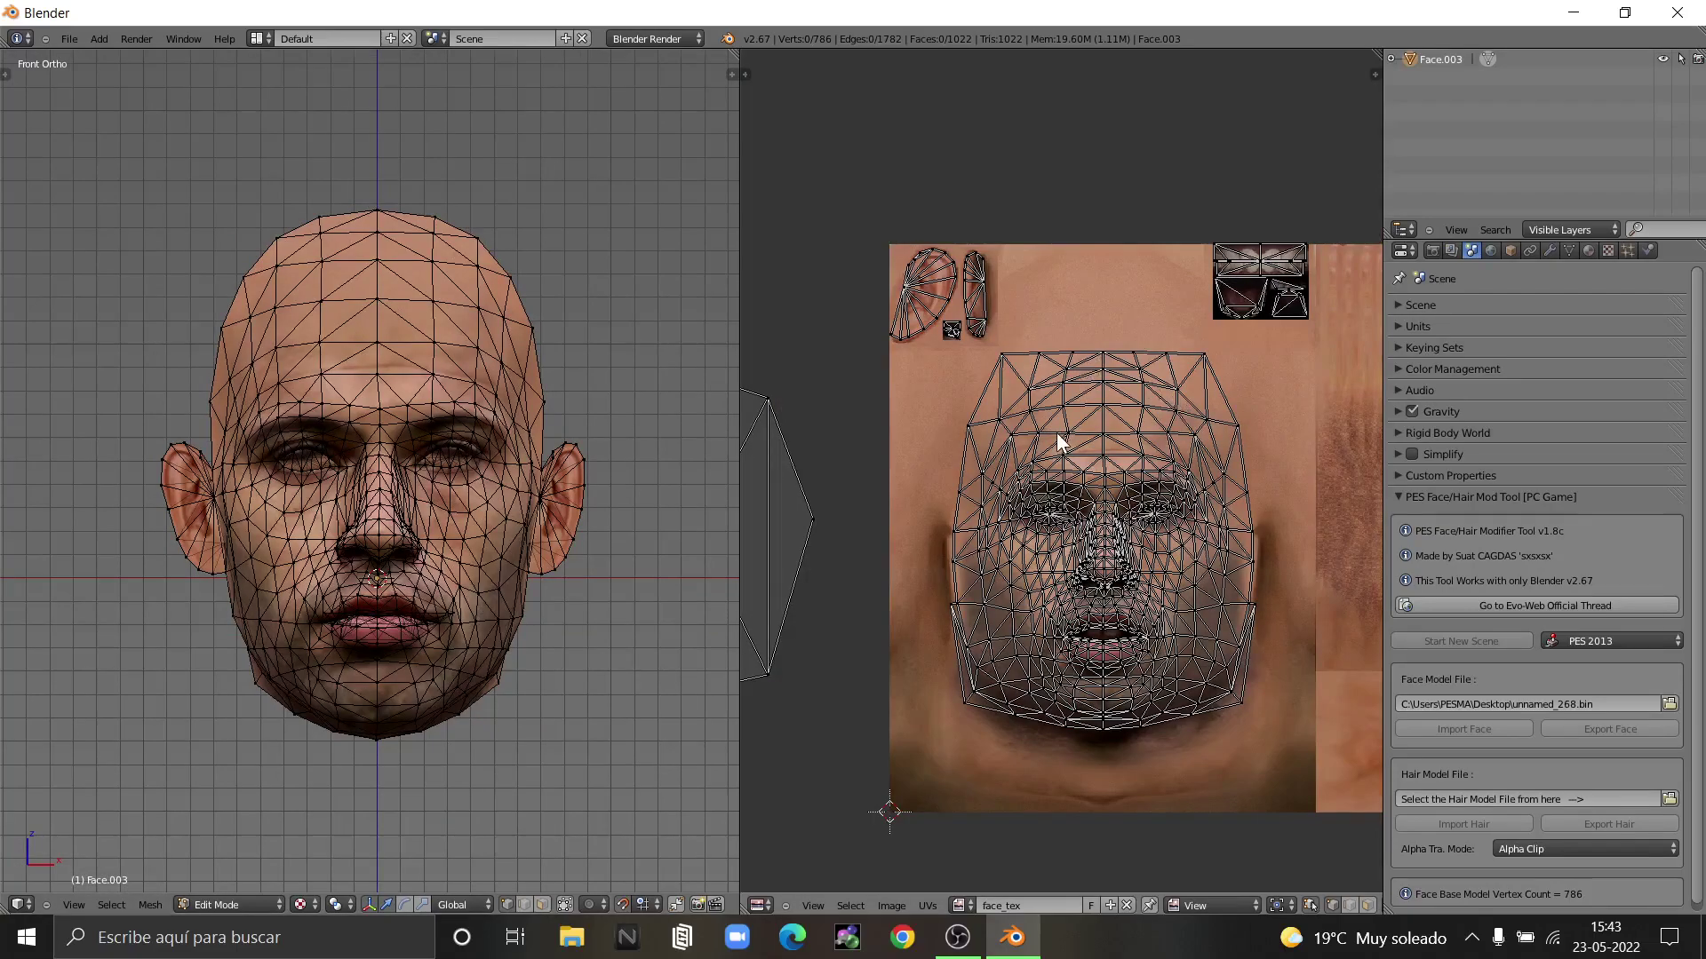
pyautogui.scroll(1, 1057, 431)
pyautogui.scroll(-4, 1066, 435)
pyautogui.scroll(3, 1098, 442)
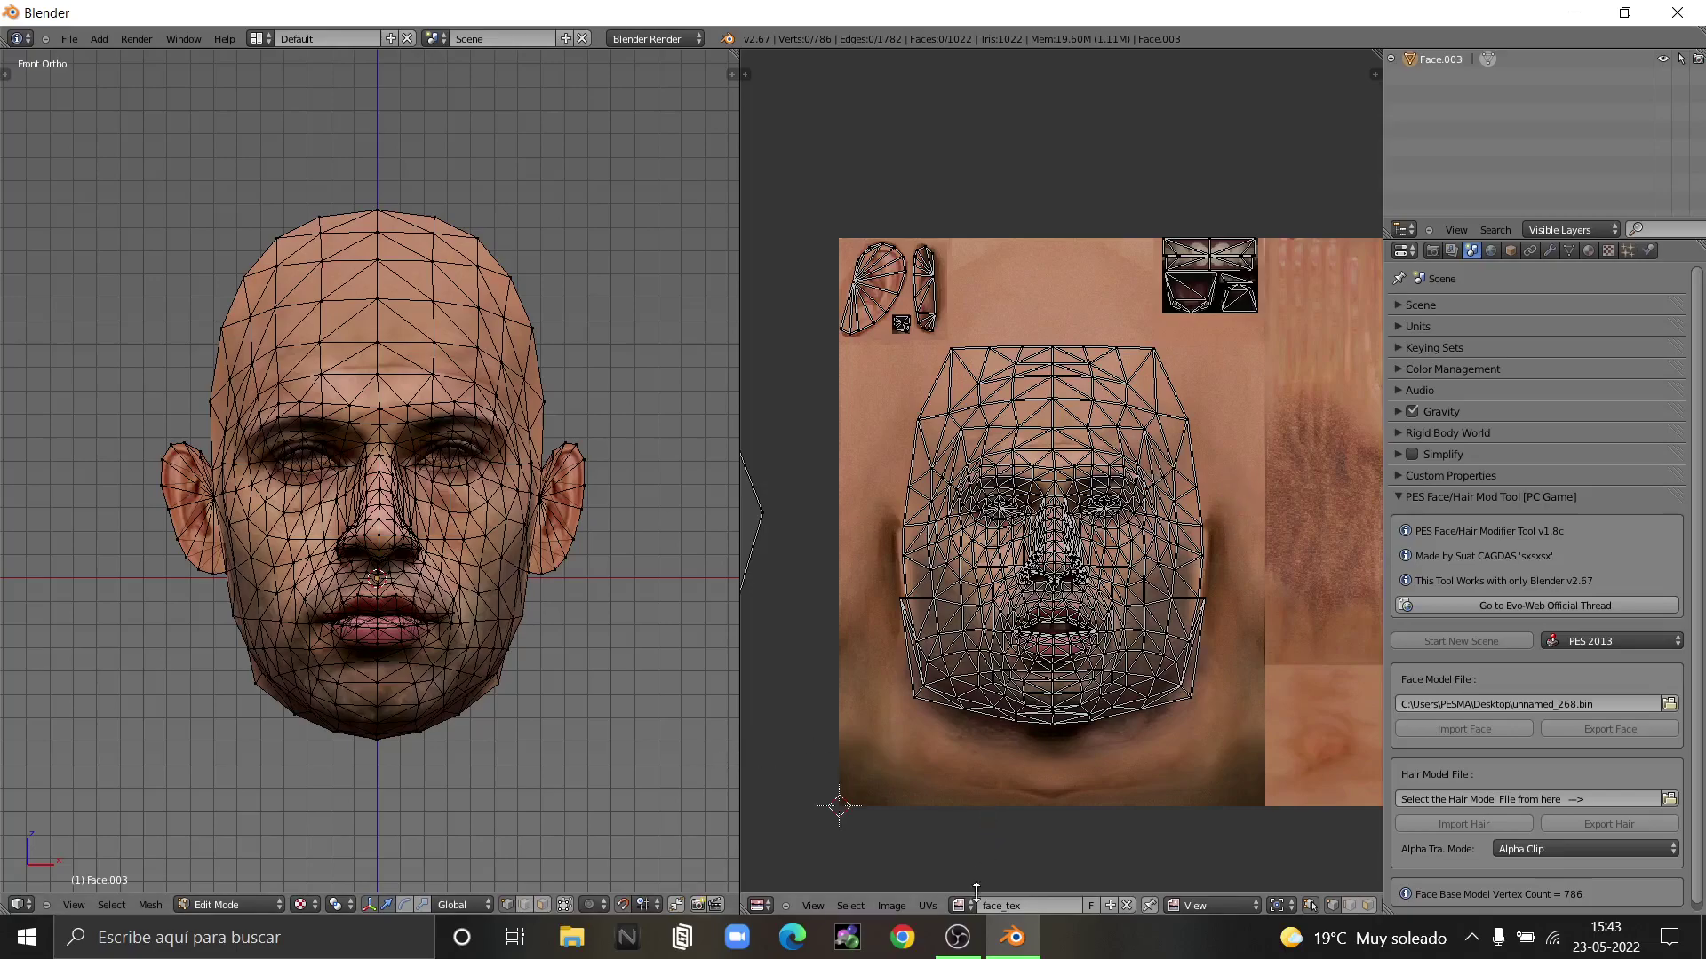
pyautogui.click(958, 942)
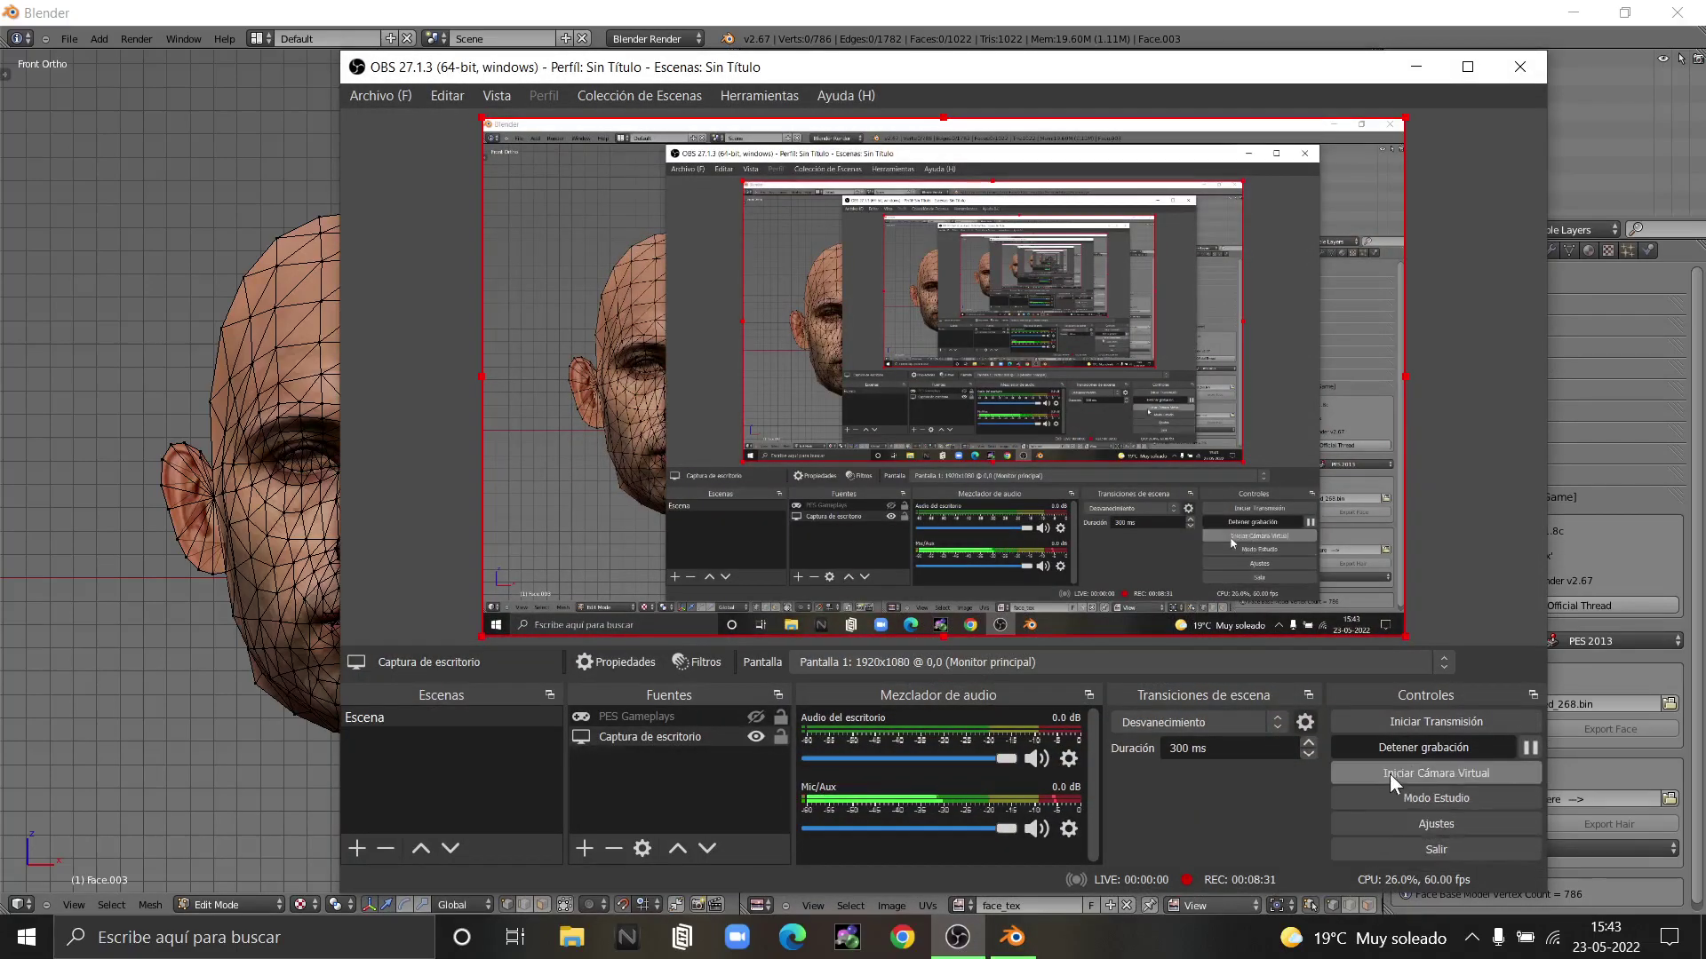